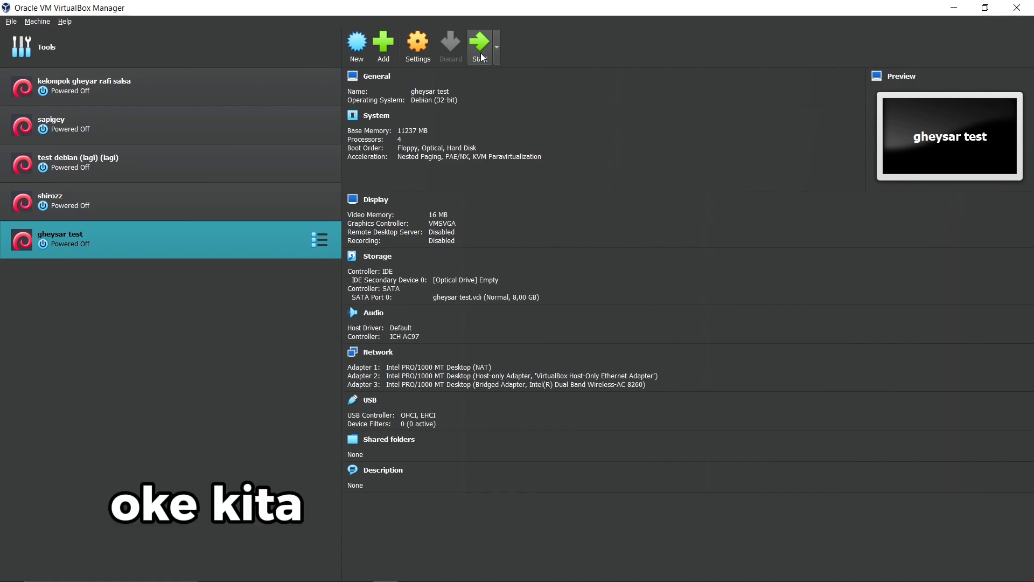
# Start the 'gheysar test' virtual machine from the VirtualBox Manager toolbar.
pyautogui.click(479, 54)
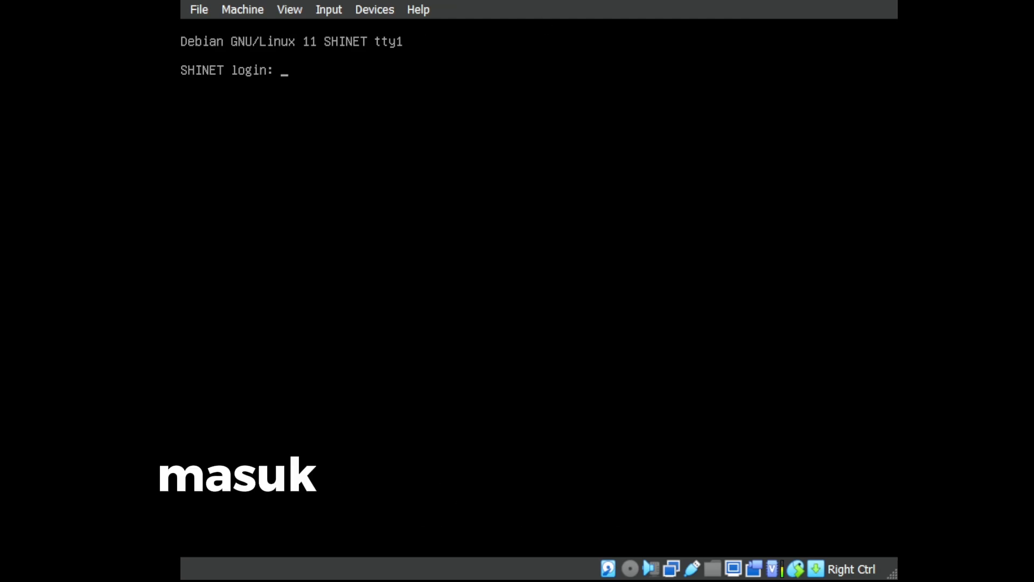
# Log in to the Debian VM as root with the account password.
pyautogui.write('root')
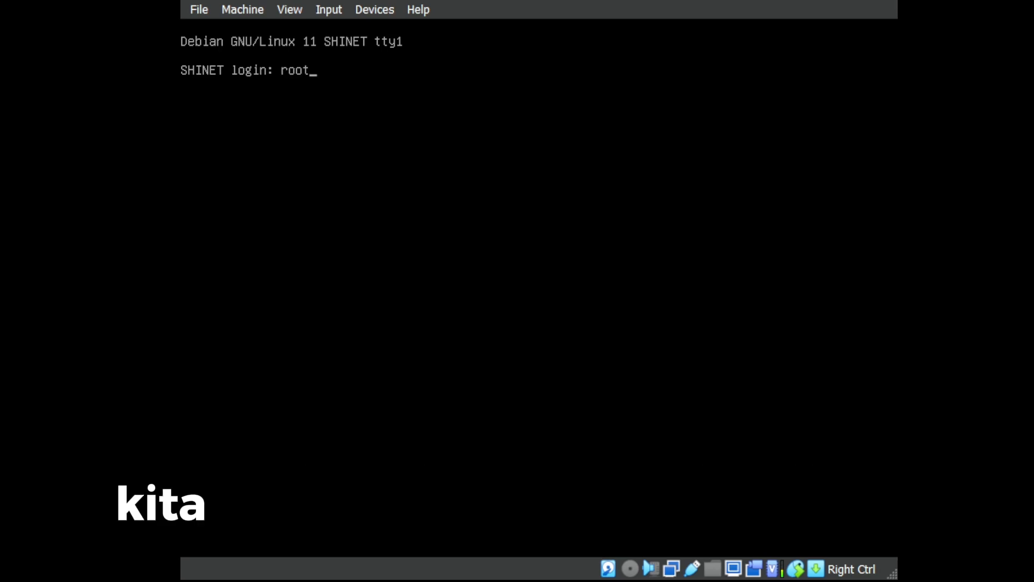
pyautogui.press('Return')
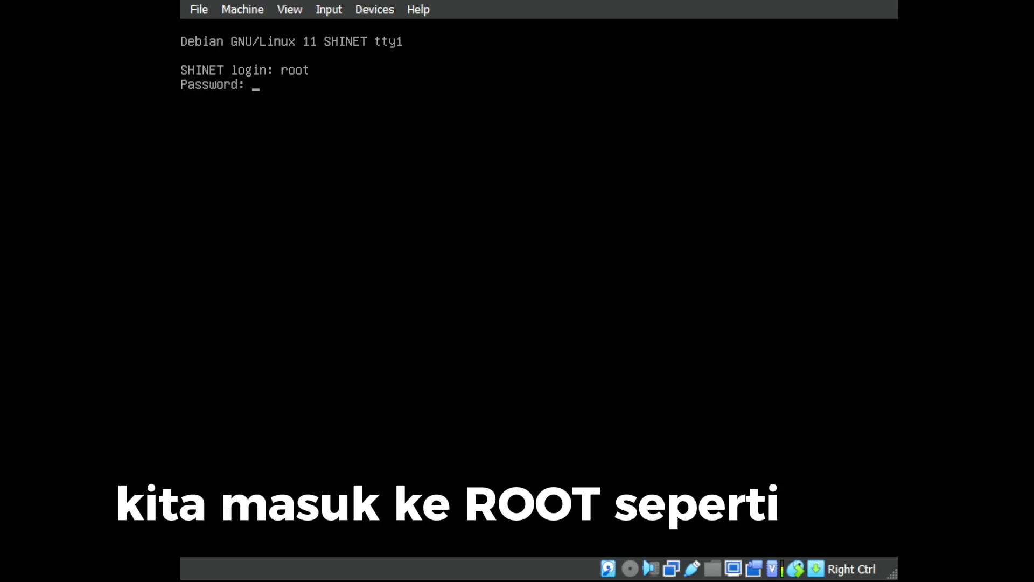
pyautogui.press('Return')
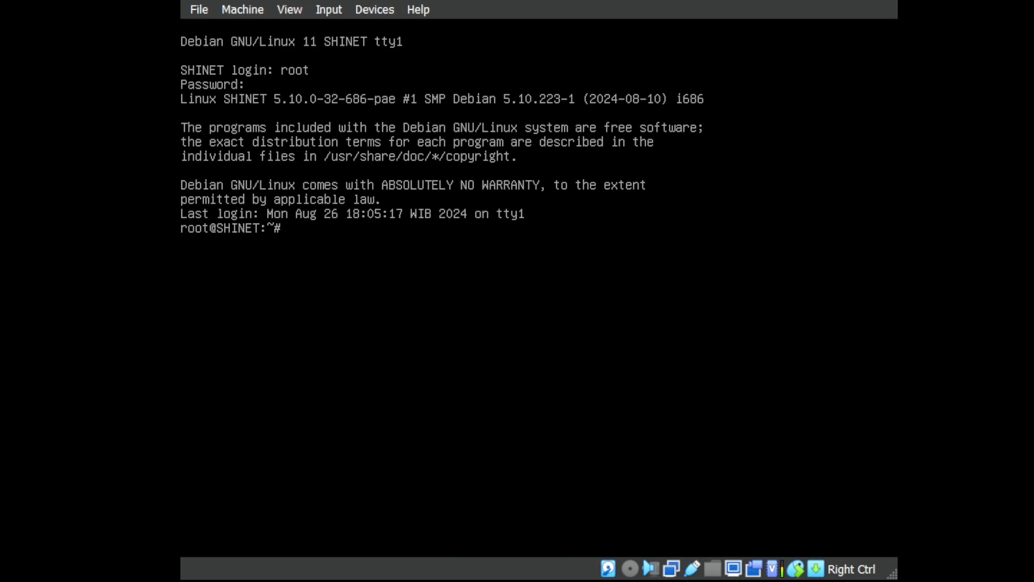
# List network interfaces with ip a, ping 8.8.8.8 to verify connectivity, then clear the screen.
pyautogui.write('ip a')
pyautogui.press('Return')
pyautogui.press('Up')
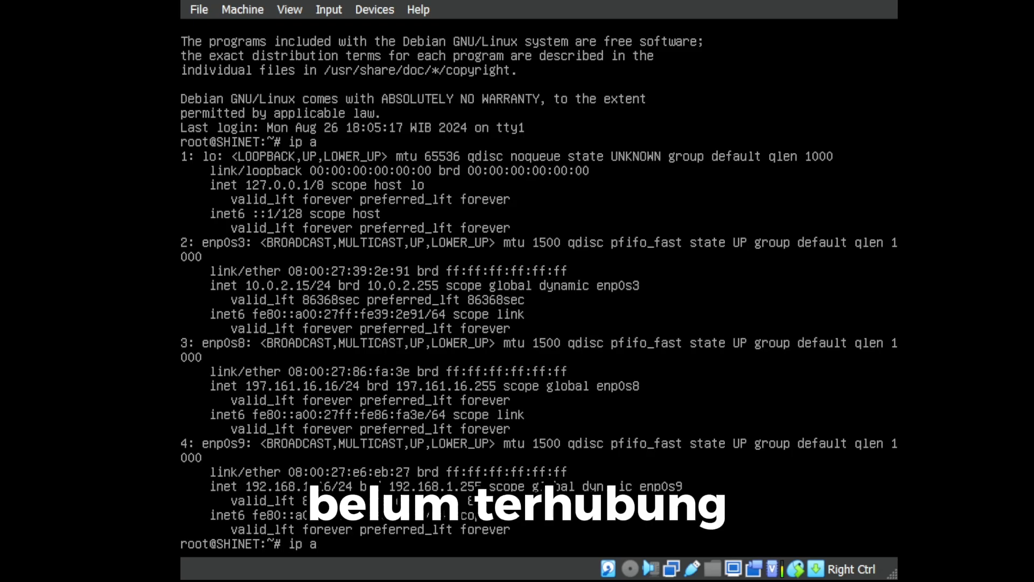
pyautogui.press('BackSpace')
pyautogui.press('BackSpace')
pyautogui.press('BackSpace')
pyautogui.press('BackSpace')
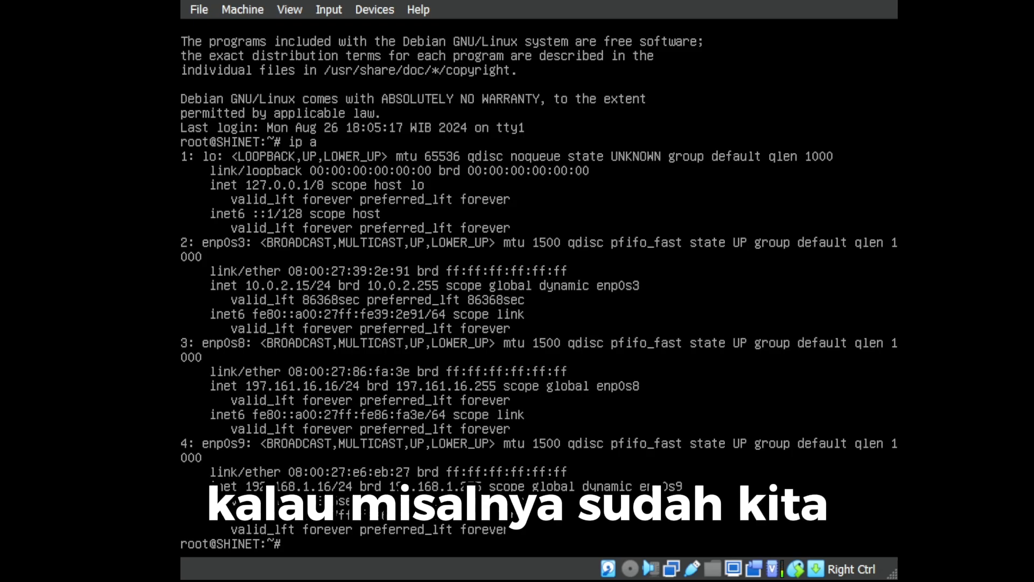
pyautogui.write('ping ')
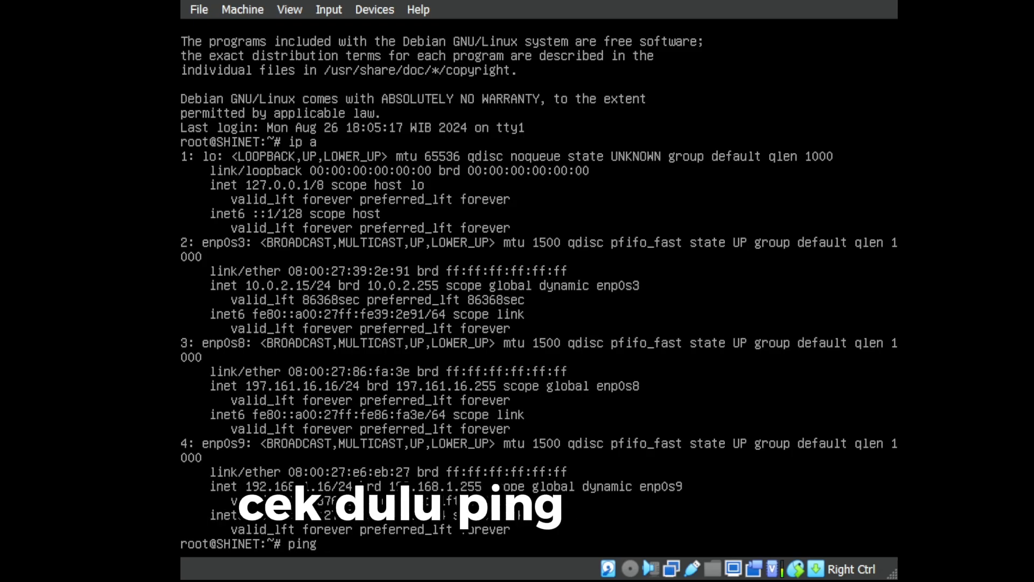
pyautogui.write('8.8.8.8')
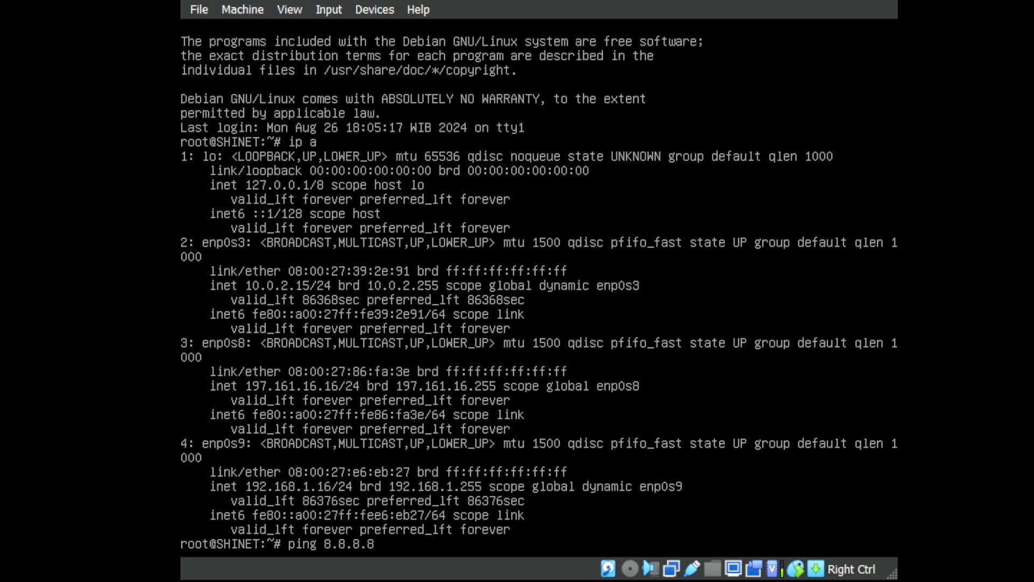
pyautogui.press('Return')
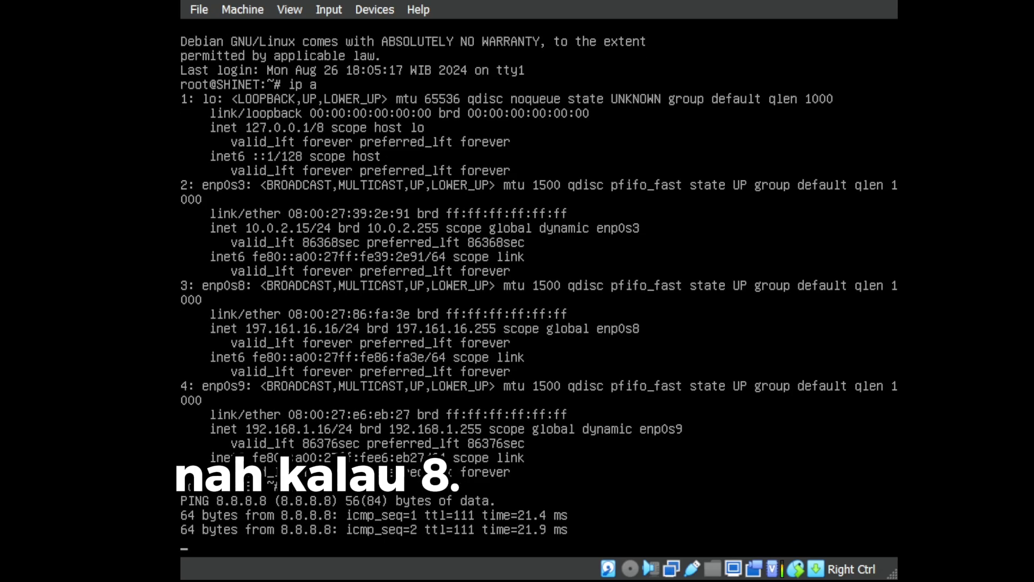
pyautogui.hotkey('ctrl', 'c')
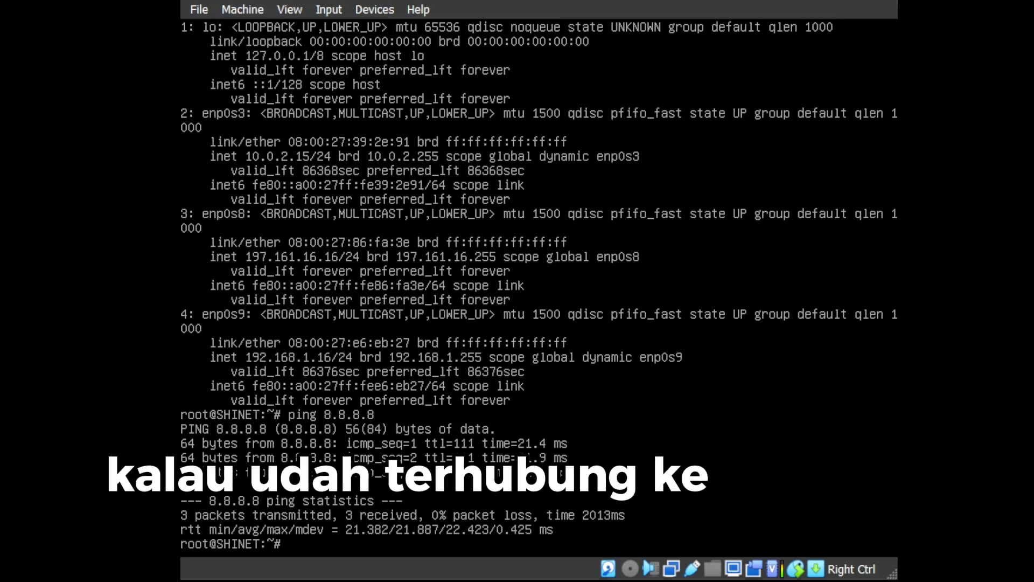
pyautogui.write('clear')
pyautogui.press('Return')
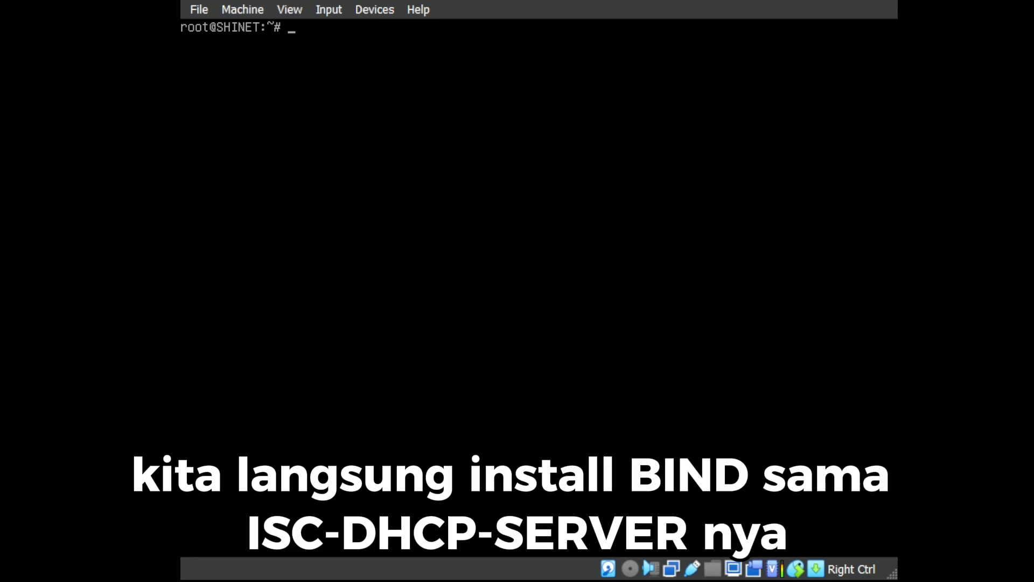
# Install bind9 and isc-dhcp-server with apt-get install, answering y to continue.
pyautogui.write('ap')
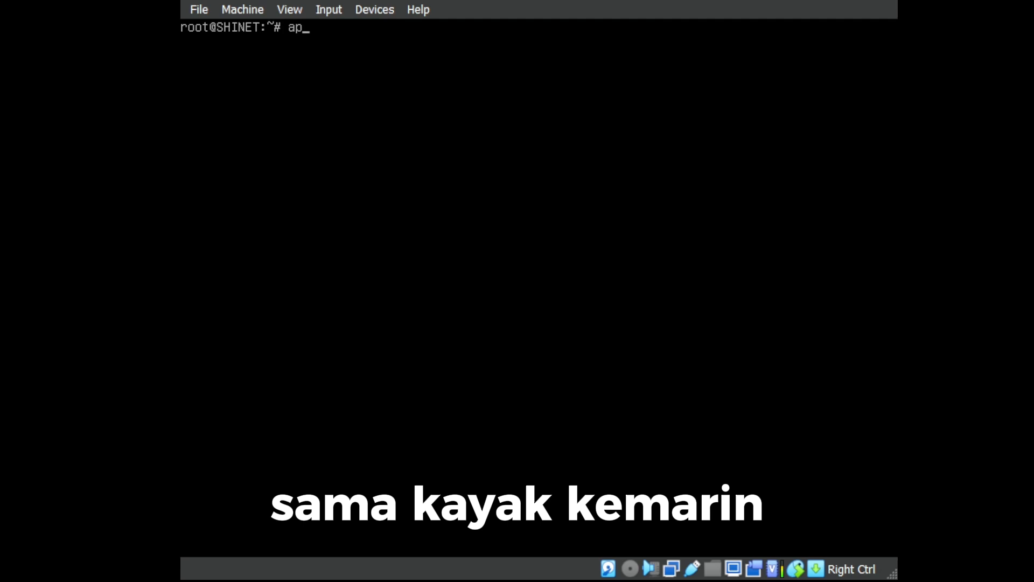
pyautogui.write('t-')
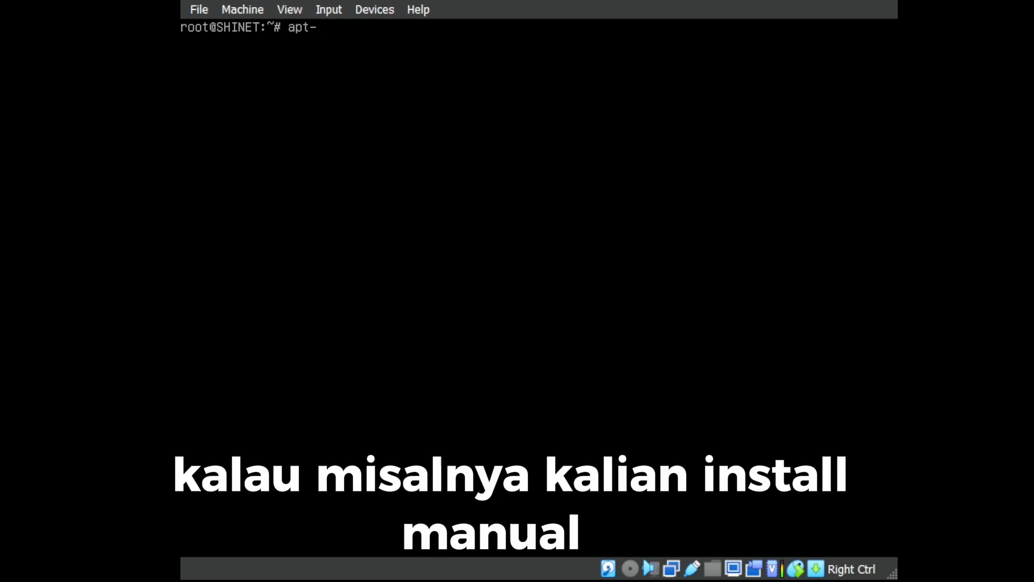
pyautogui.write('get i')
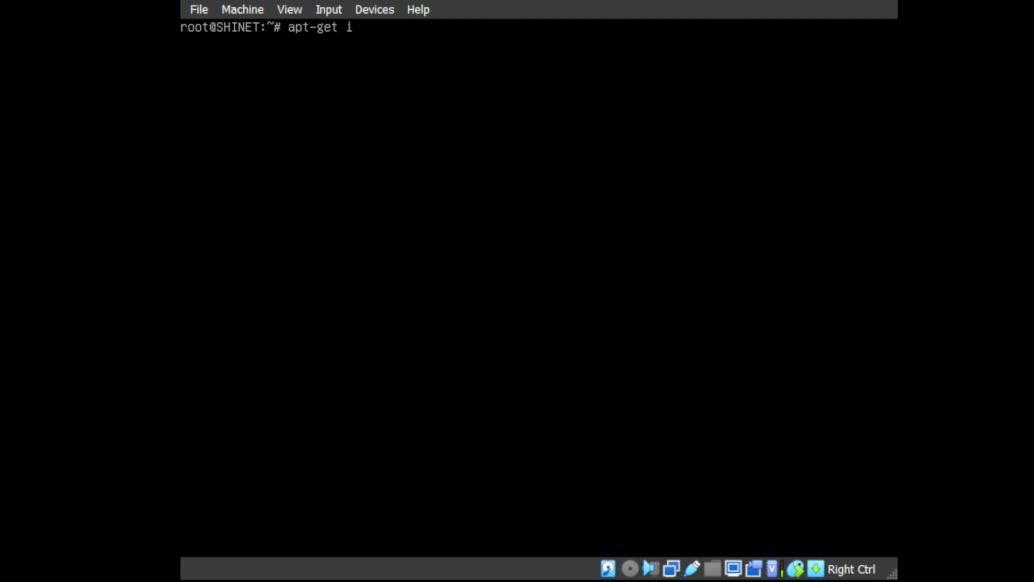
pyautogui.write('nsta;ll')
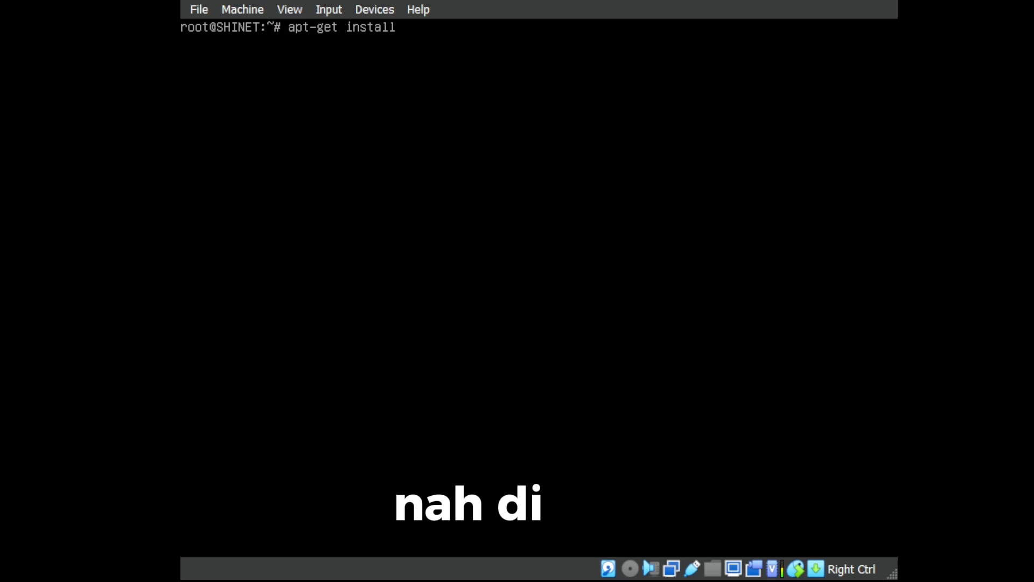
pyautogui.write(' bind9')
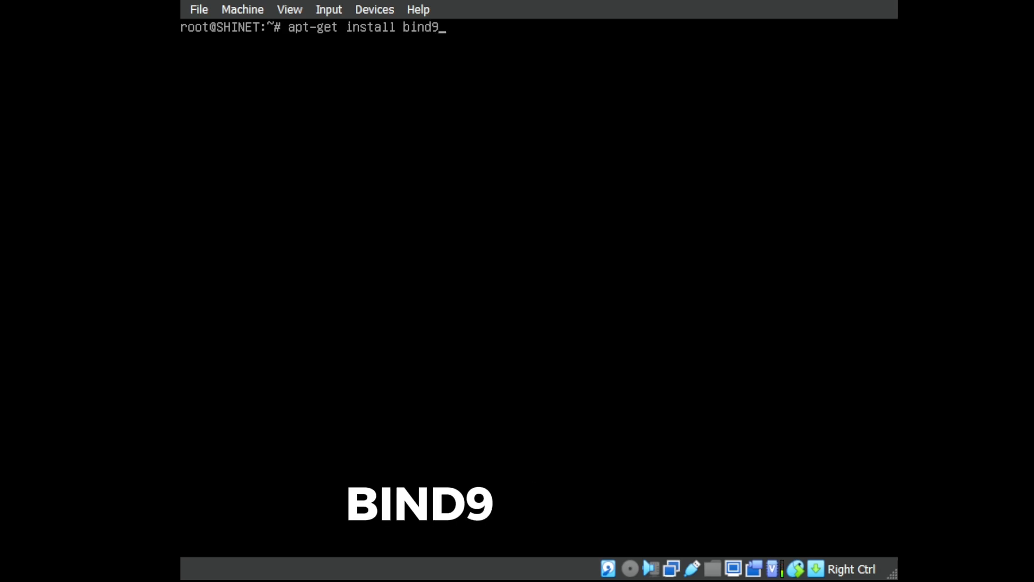
pyautogui.write(' isc')
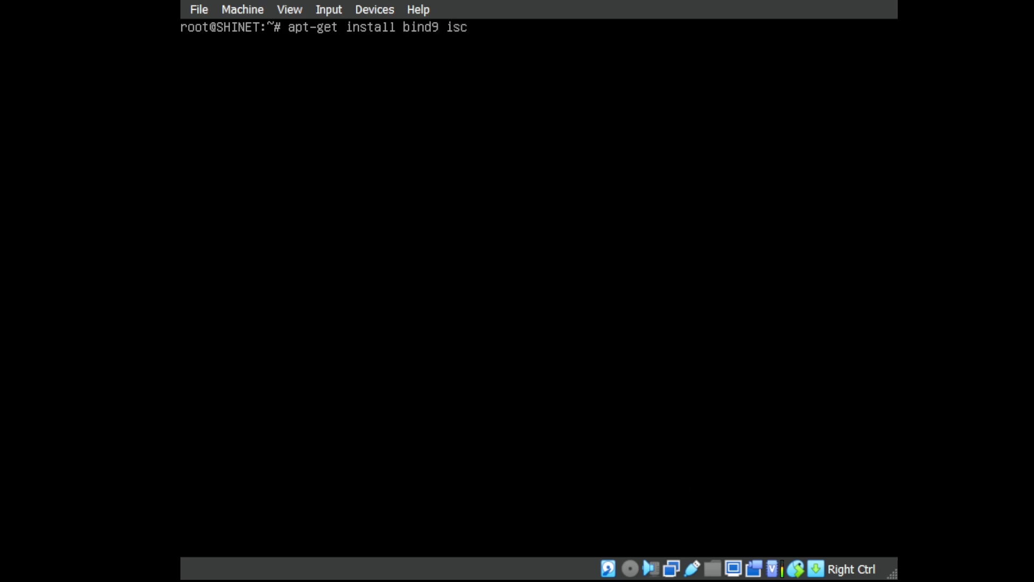
pyautogui.write('-dhcp-se')
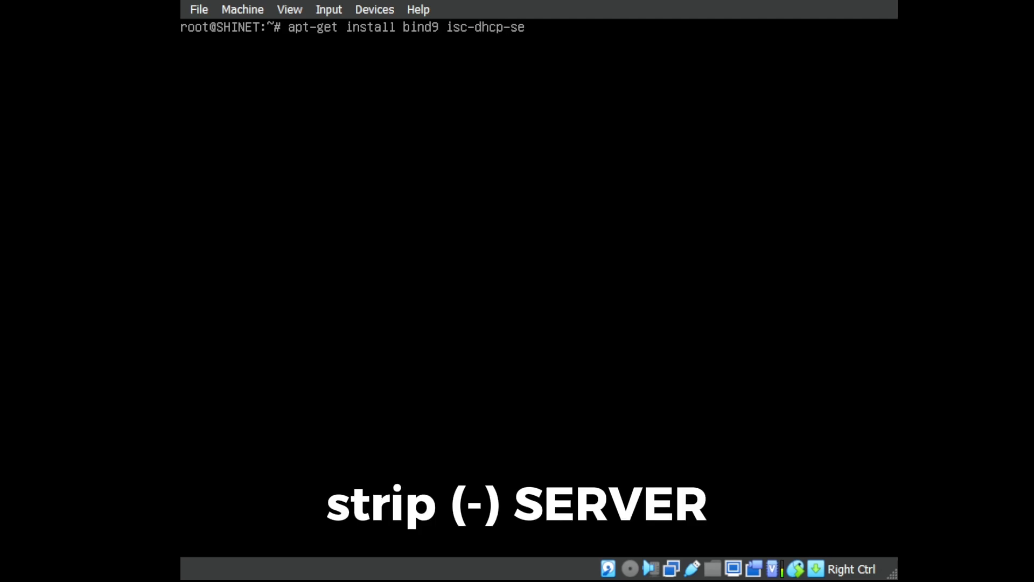
pyautogui.write('rver')
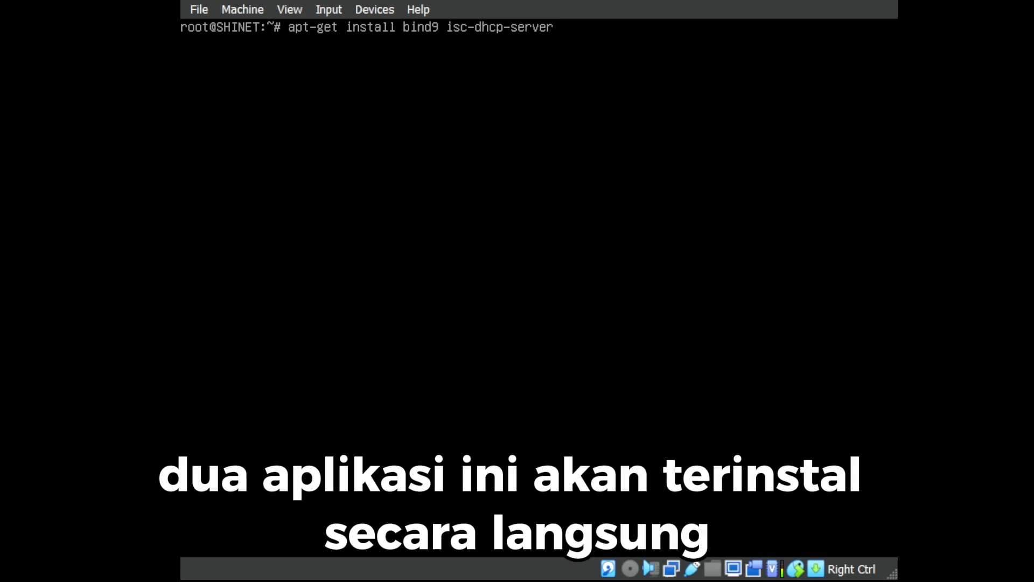
pyautogui.press('Return')
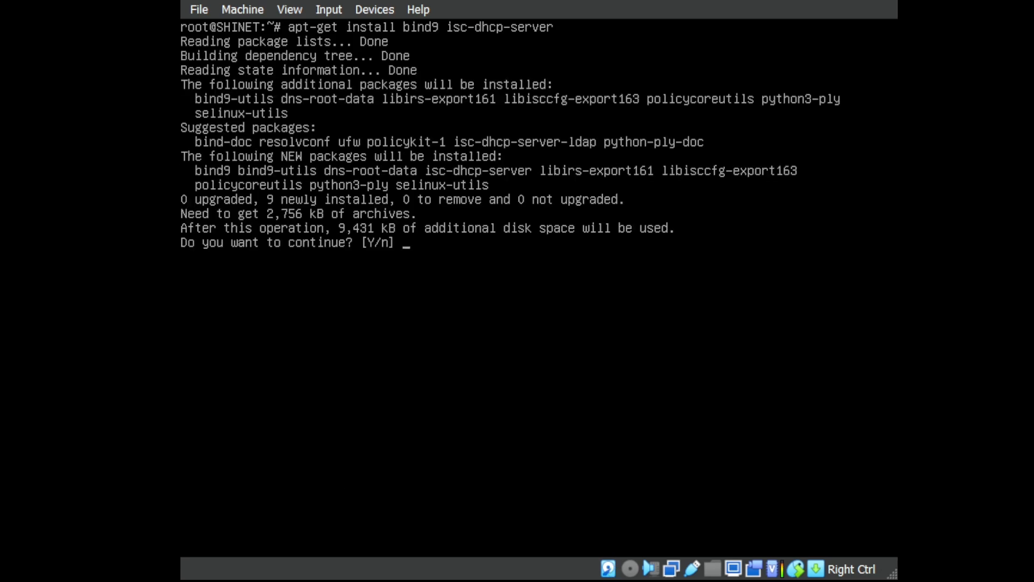
pyautogui.write('y')
pyautogui.press('Return')
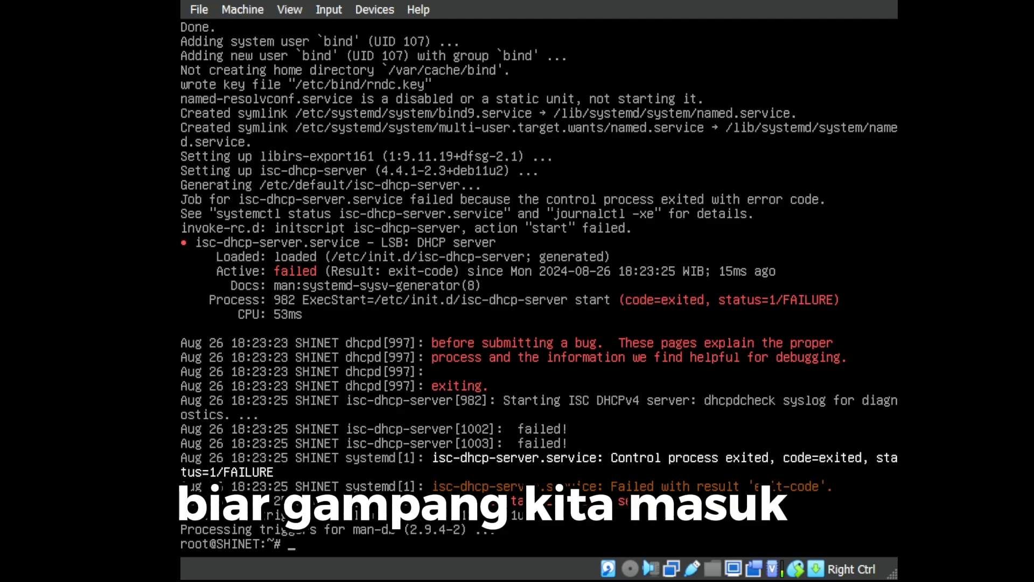
# Change into /etc/bind and list its files.
pyautogui.write('cd')
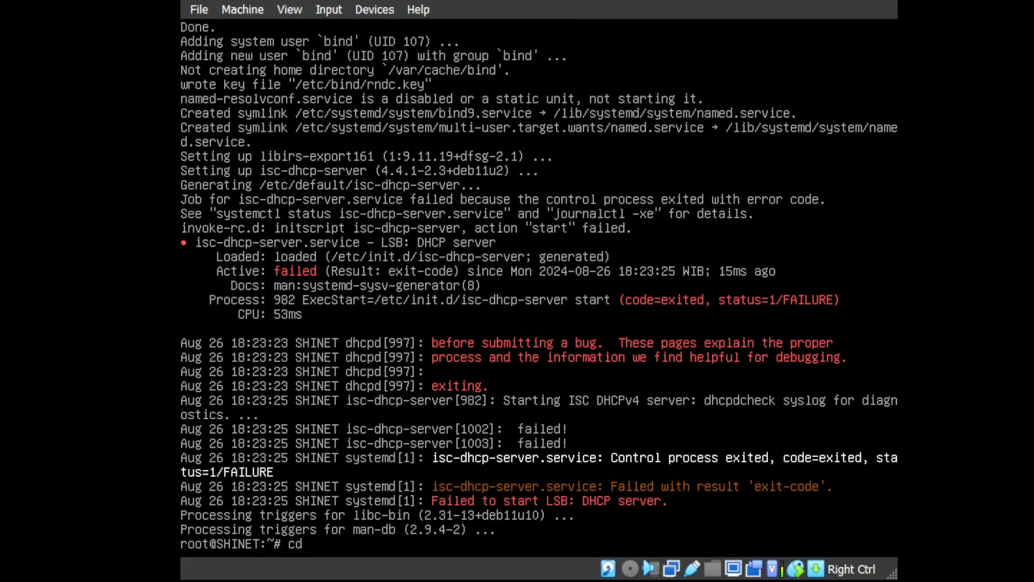
pyautogui.write(' /')
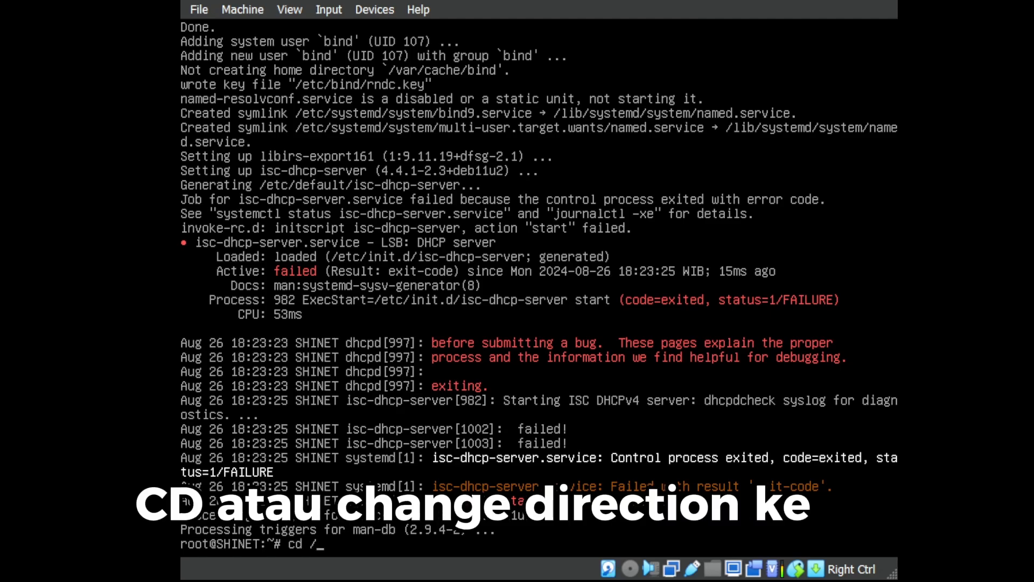
pyautogui.write('etc/')
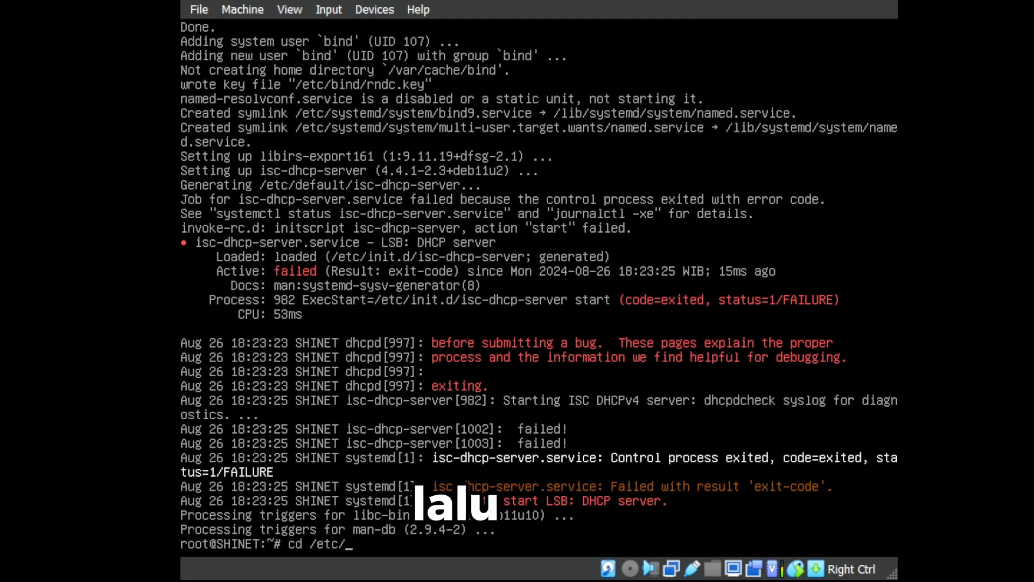
pyautogui.write('bind')
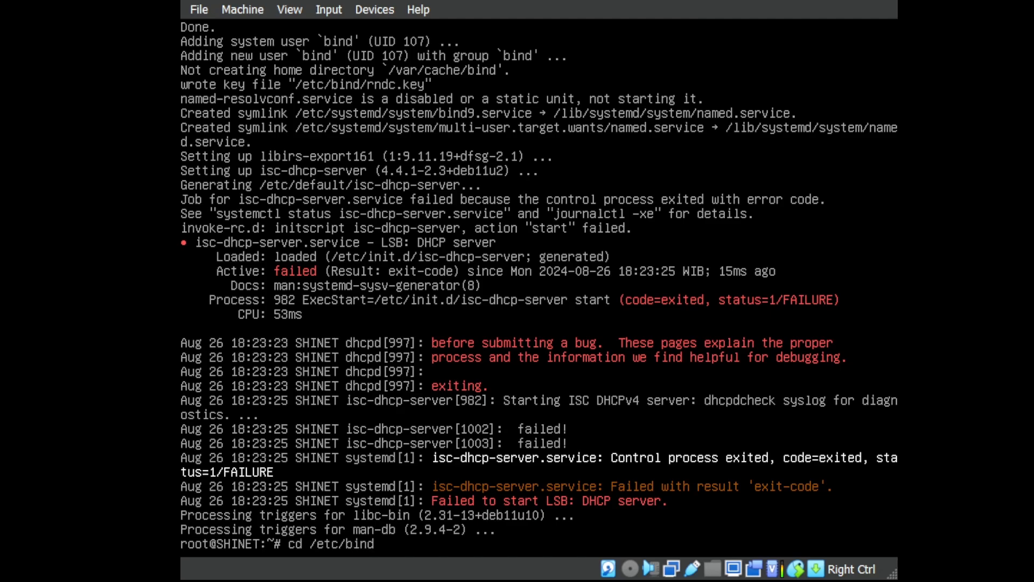
pyautogui.press('Return')
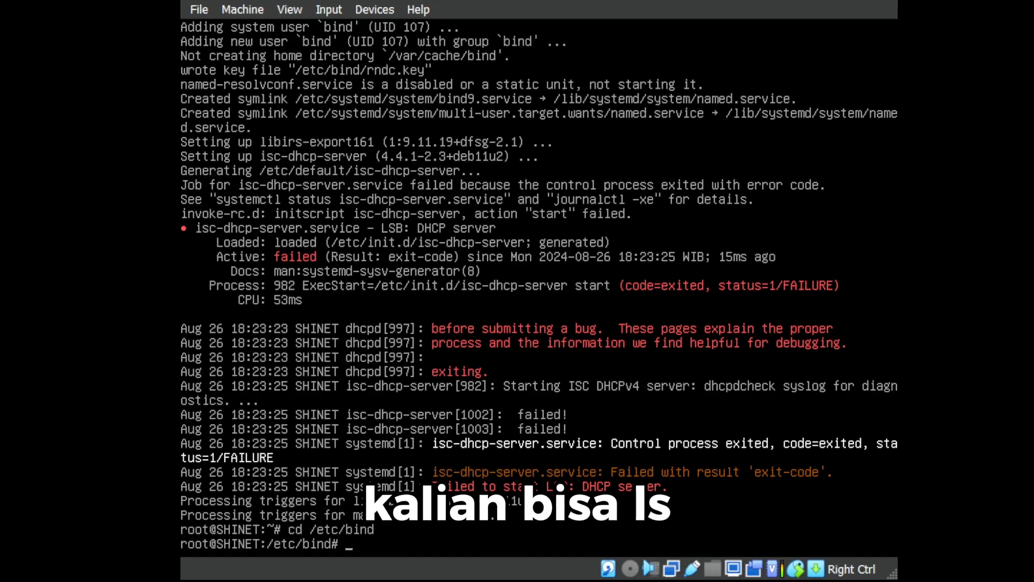
pyautogui.write('ls')
pyautogui.press('Return')
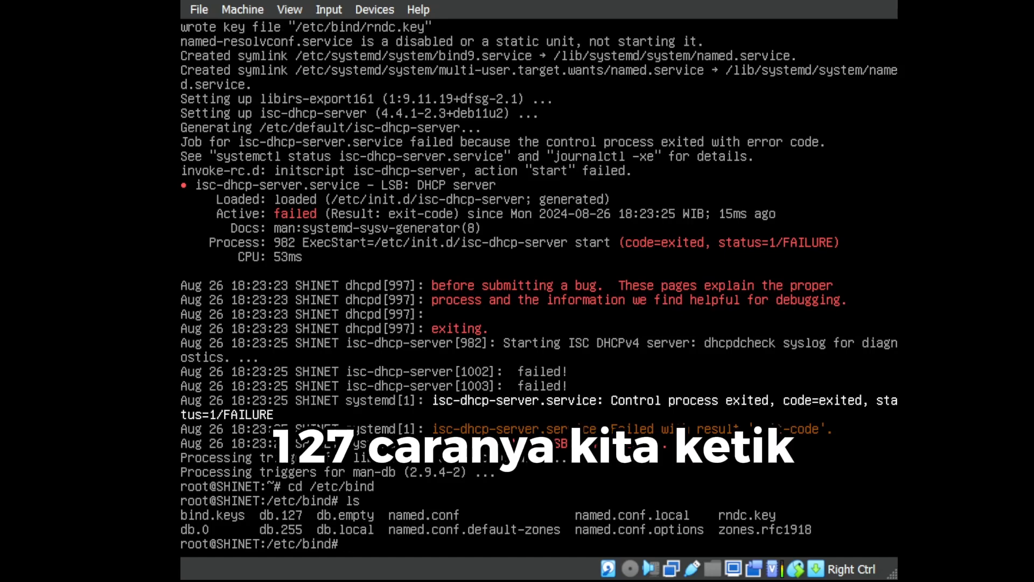
# Copy db.local to a file named forward and db.127 to a file named reverse.
pyautogui.write('cp')
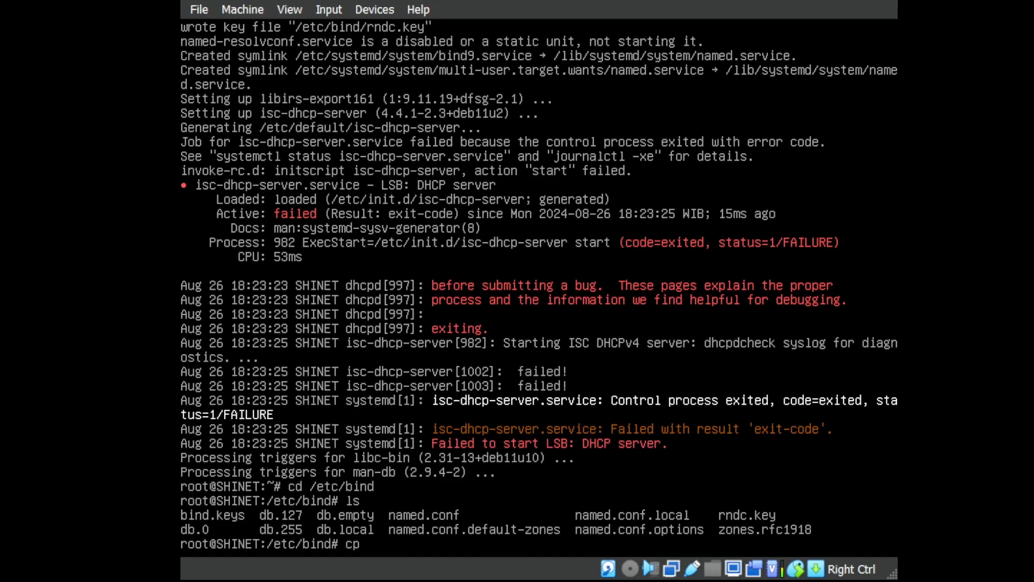
pyautogui.write(' db.locla')
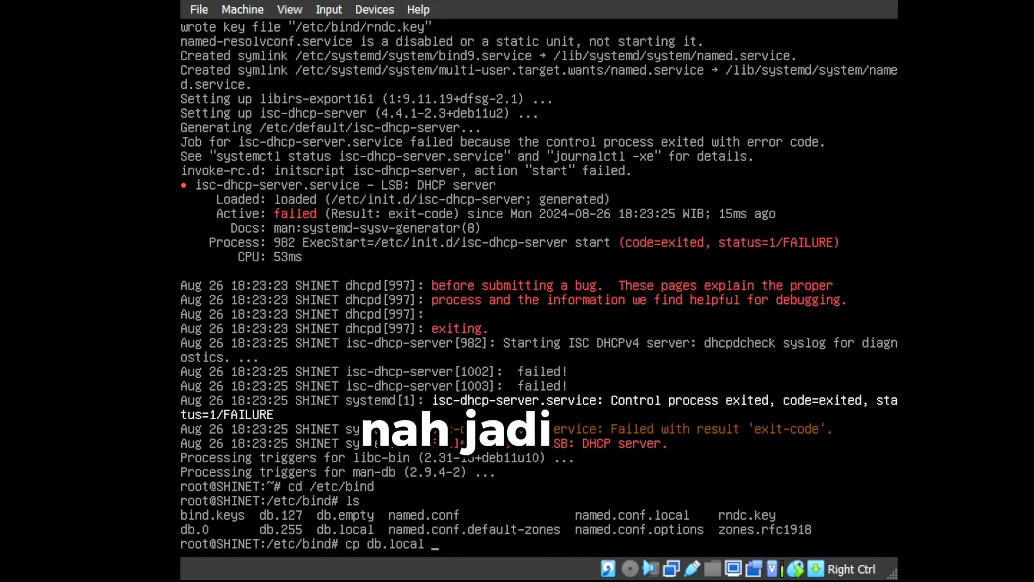
pyautogui.write(' for')
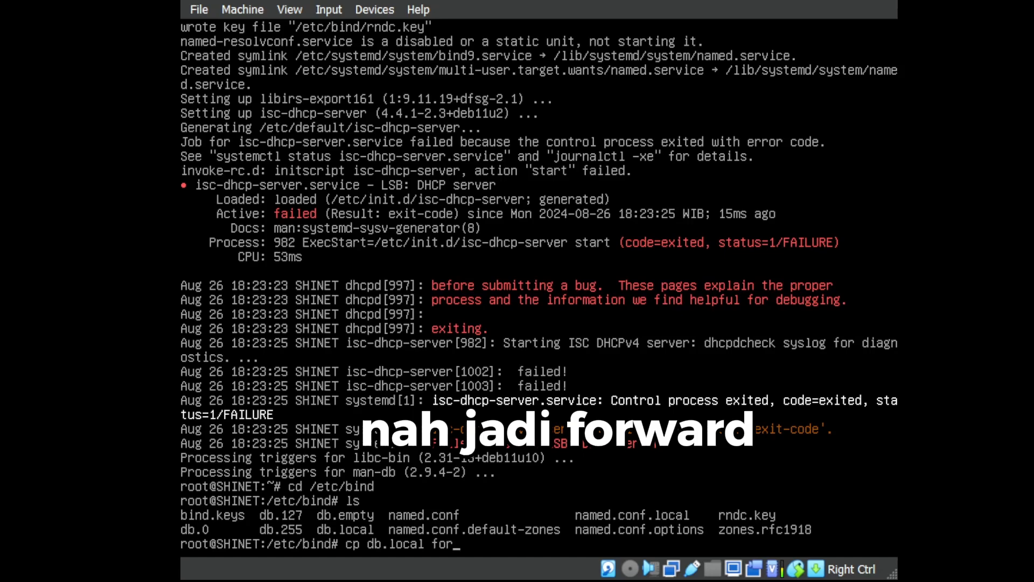
pyautogui.write('ward')
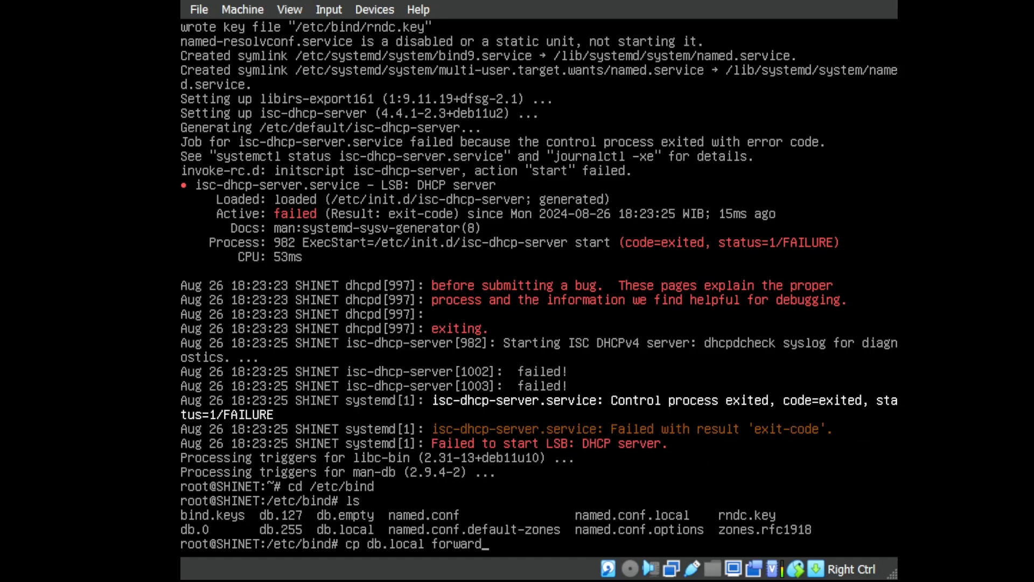
pyautogui.press('Return')
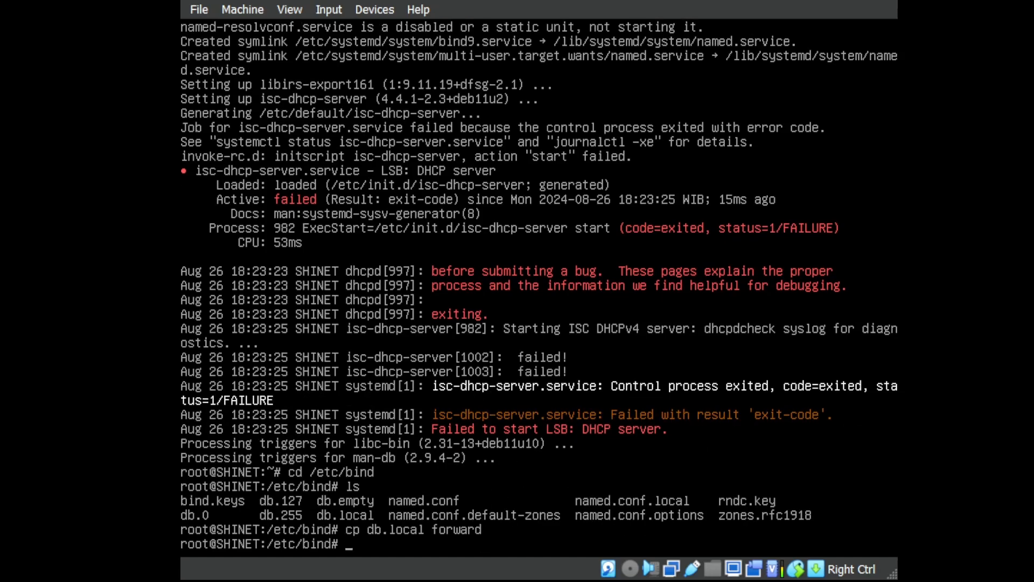
pyautogui.write('cp db.')
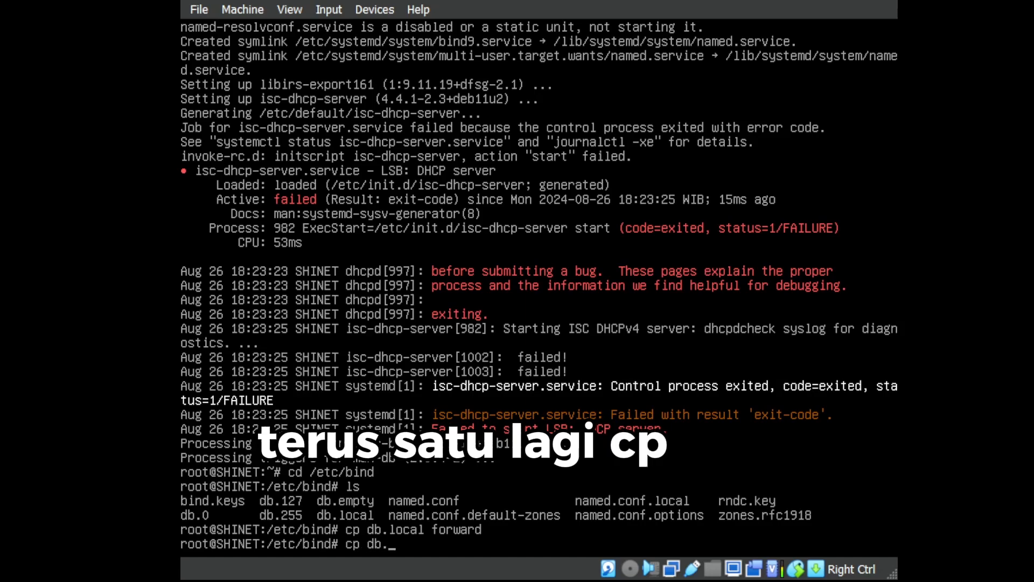
pyautogui.write('127')
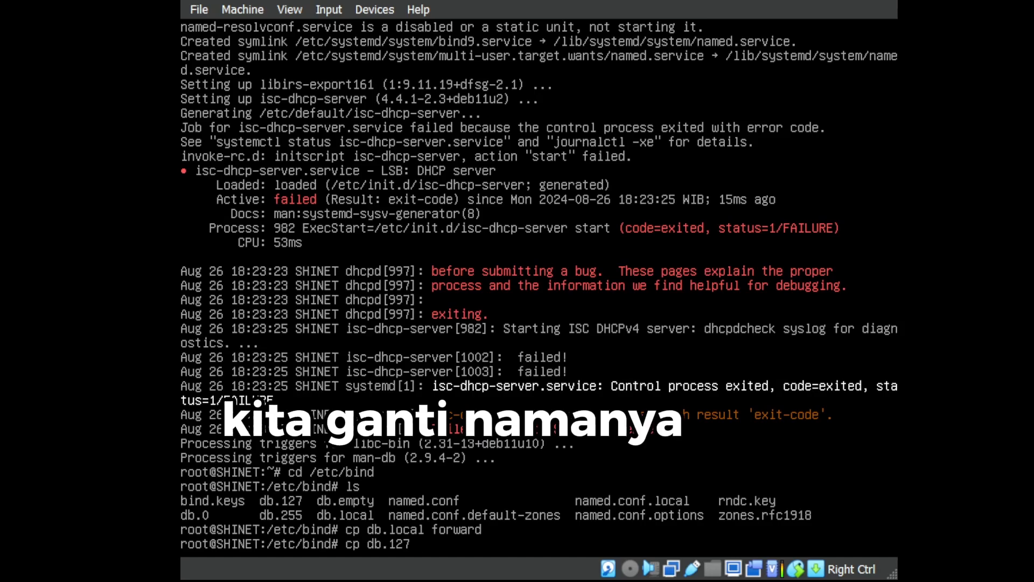
pyautogui.write(' rever')
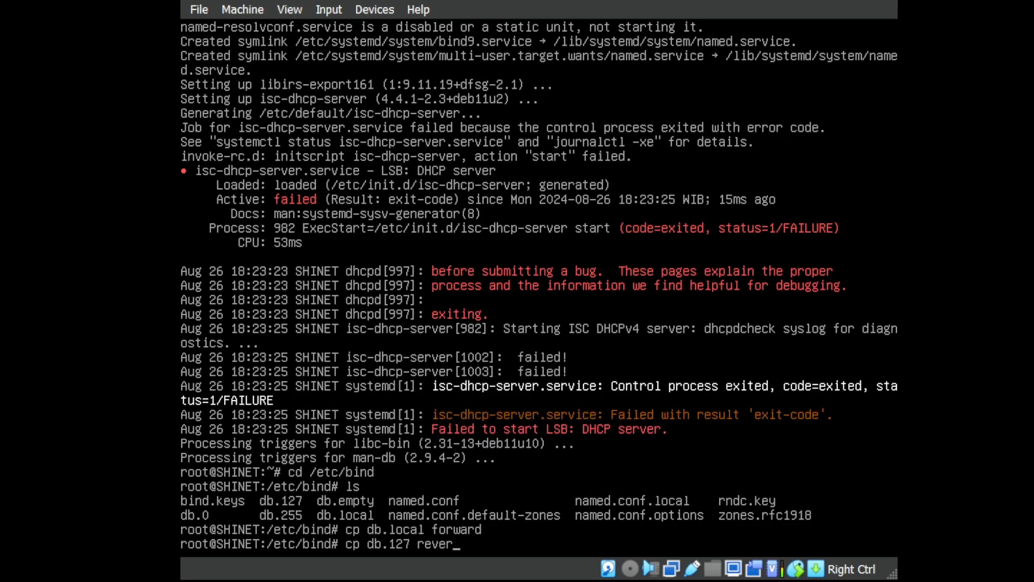
pyautogui.write('se')
pyautogui.press('Return')
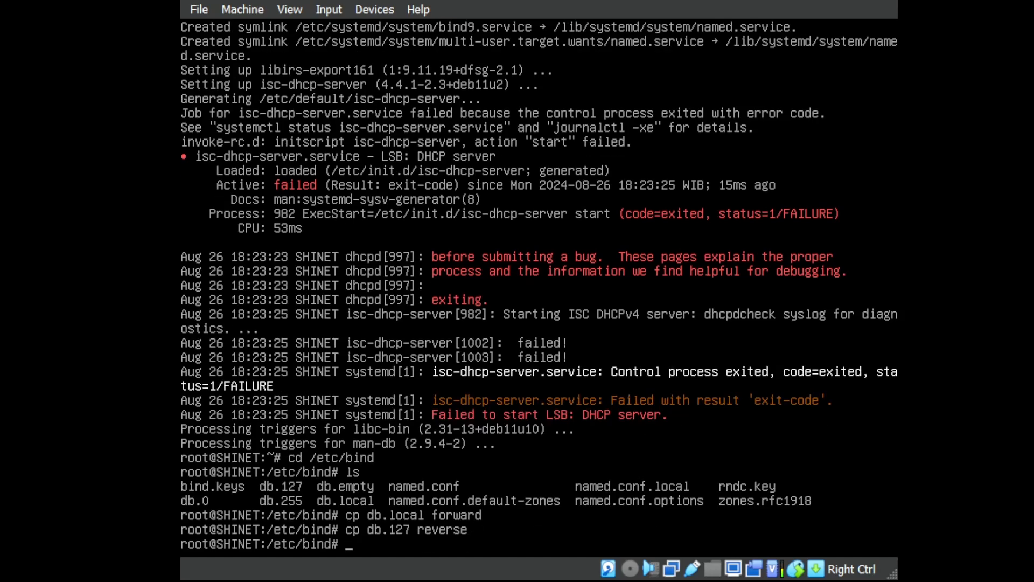
pyautogui.write('nano')
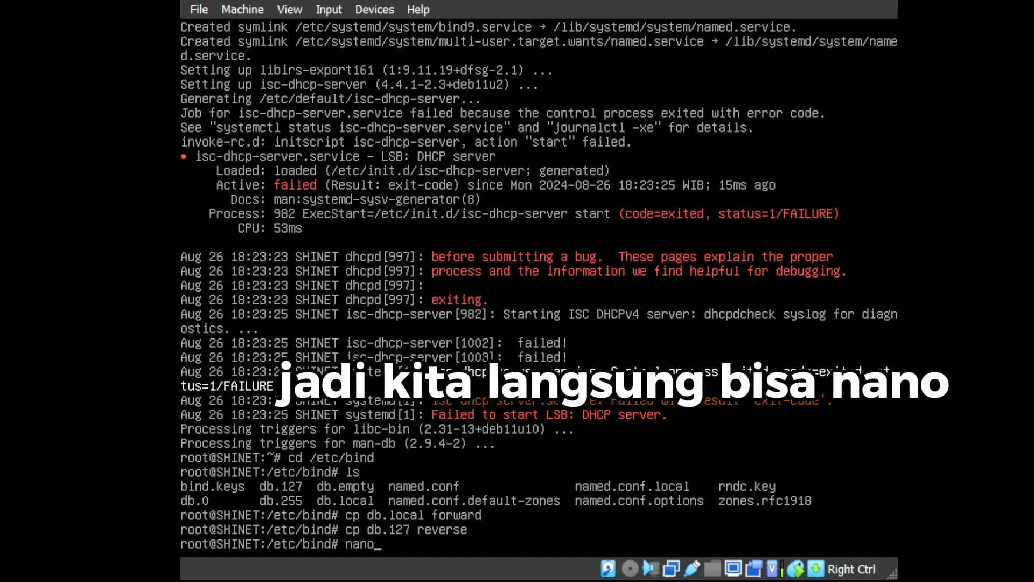
# Open the forward file in nano and set up replacing localhost with shinet.com.
pyautogui.write('forward')
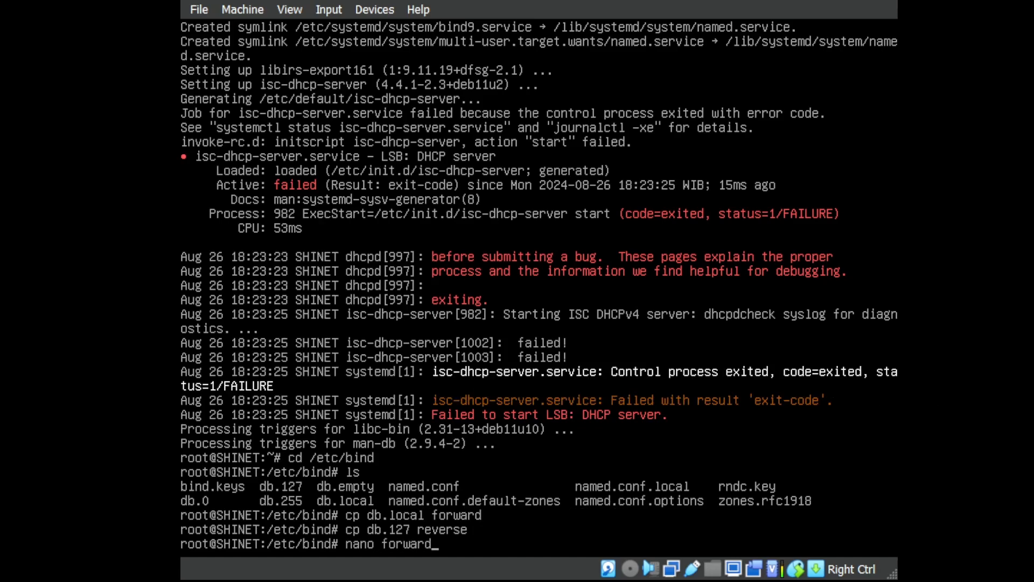
pyautogui.press('Return')
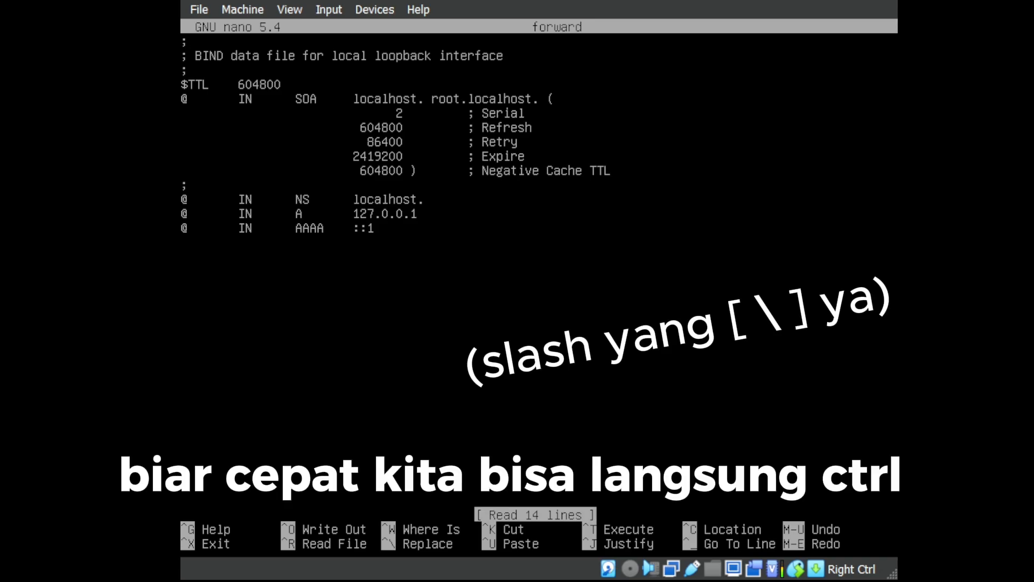
pyautogui.hotkey('ctrl', '\\')
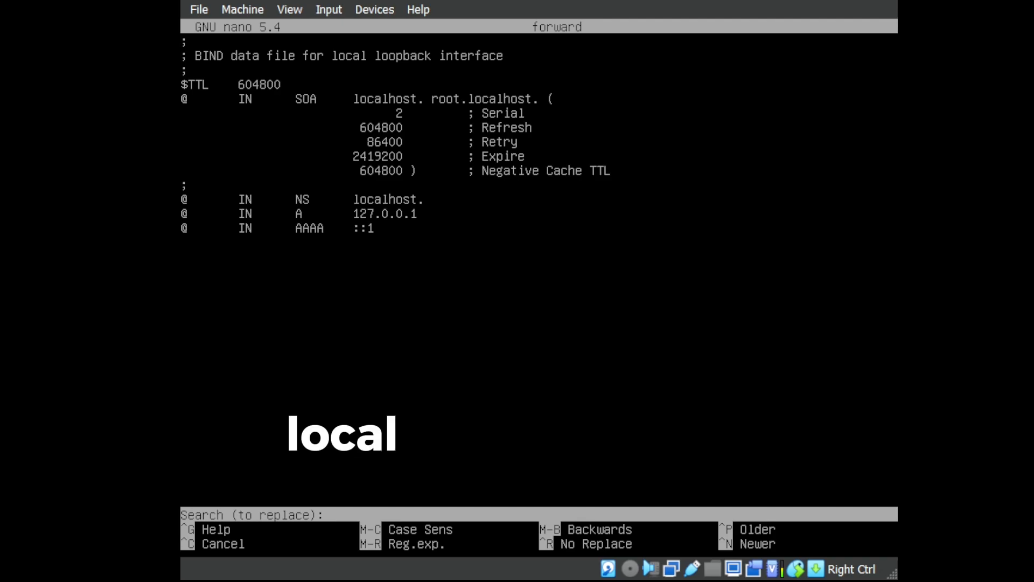
pyautogui.write('lo')
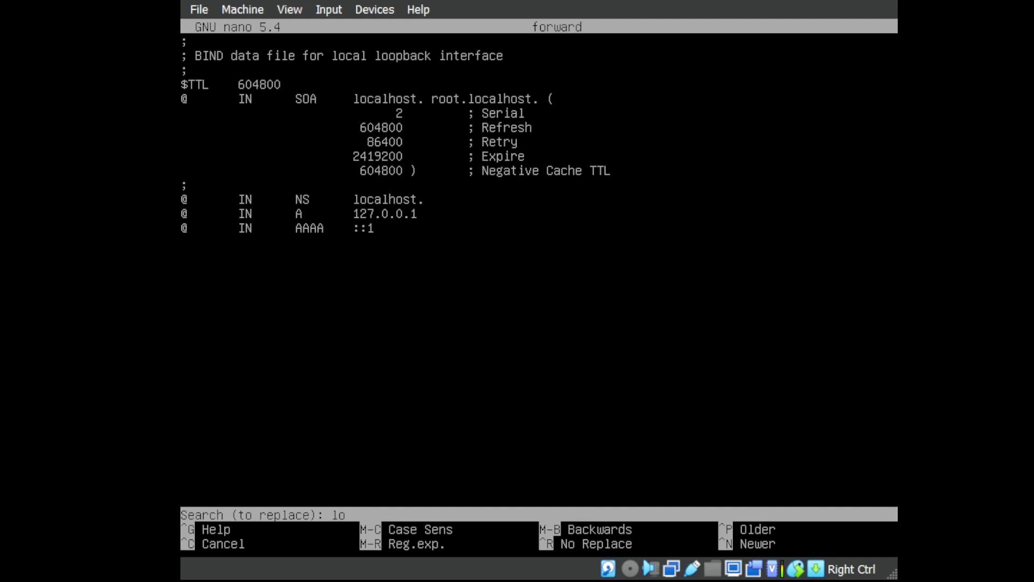
pyautogui.write('calhost')
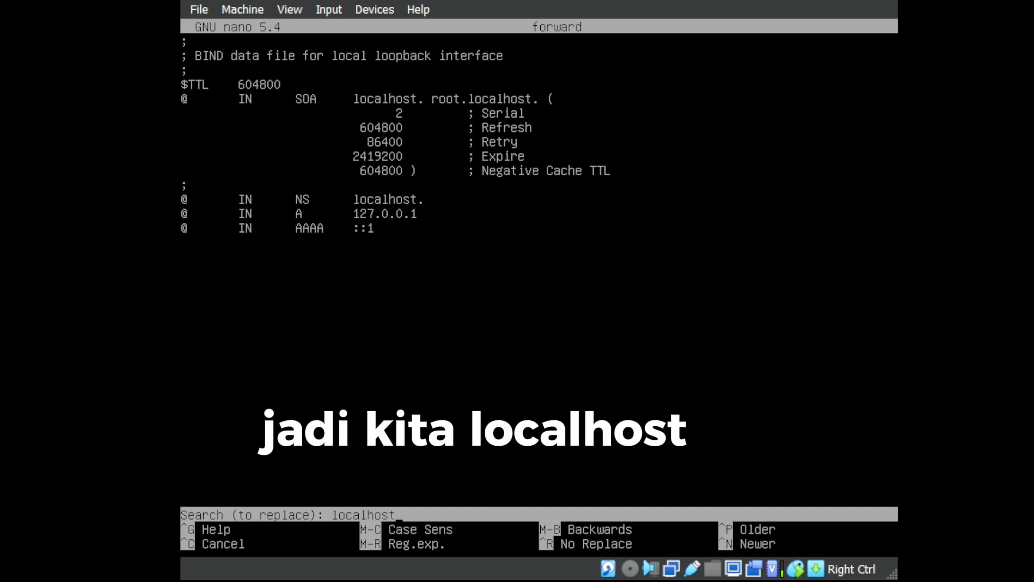
pyautogui.press('Return')
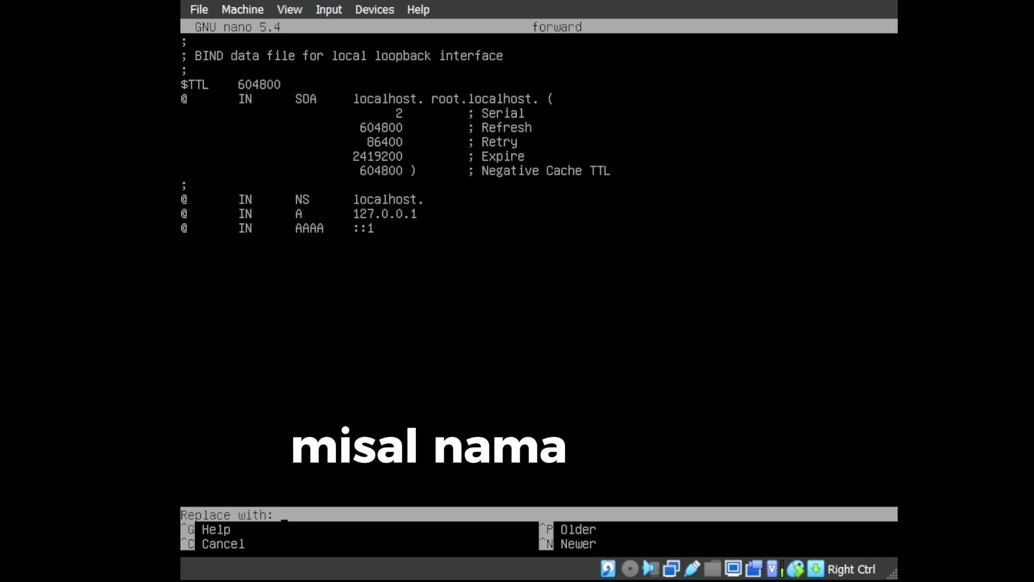
pyautogui.write('shinet')
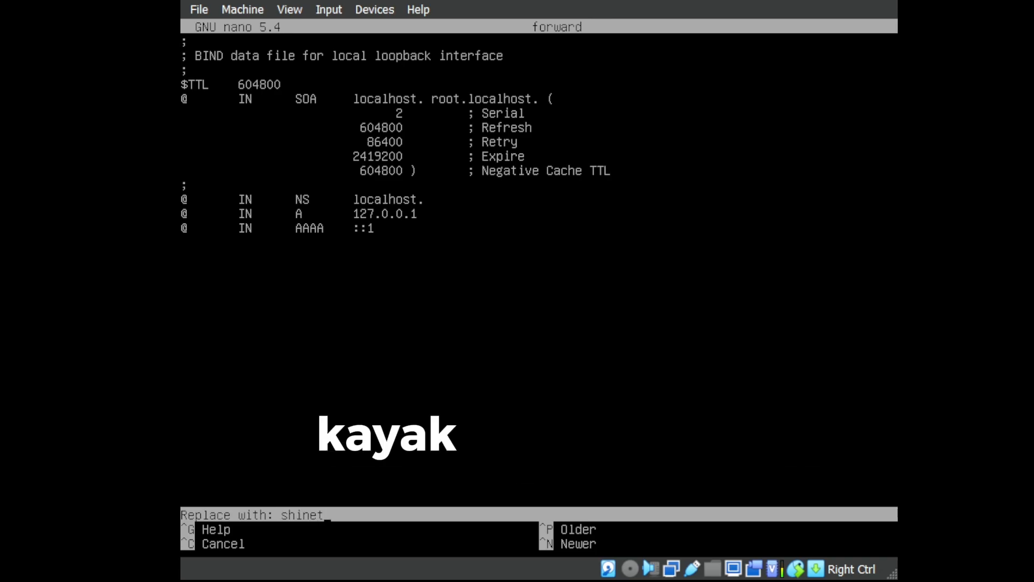
pyautogui.write('.com')
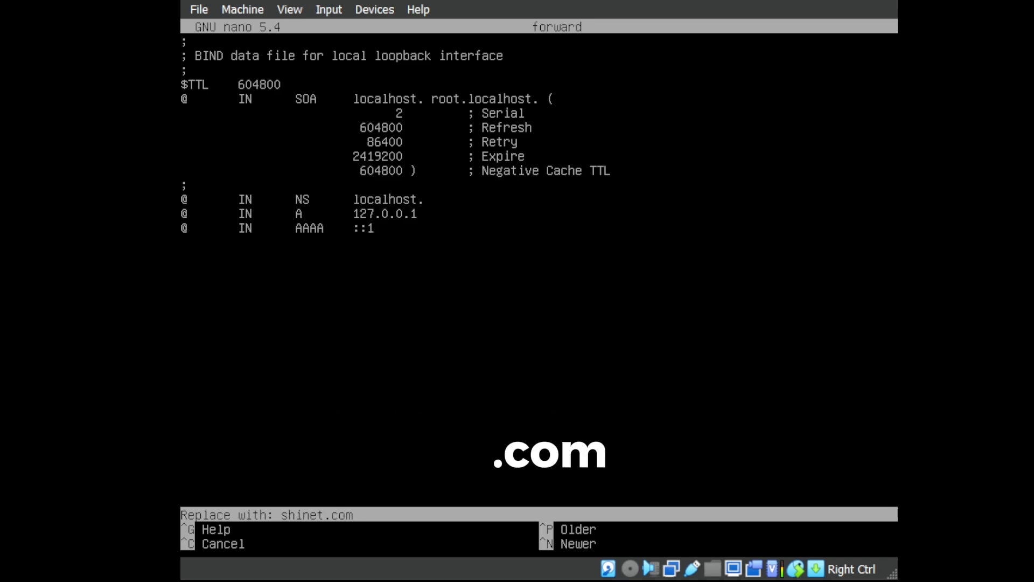
pyautogui.press('Return')
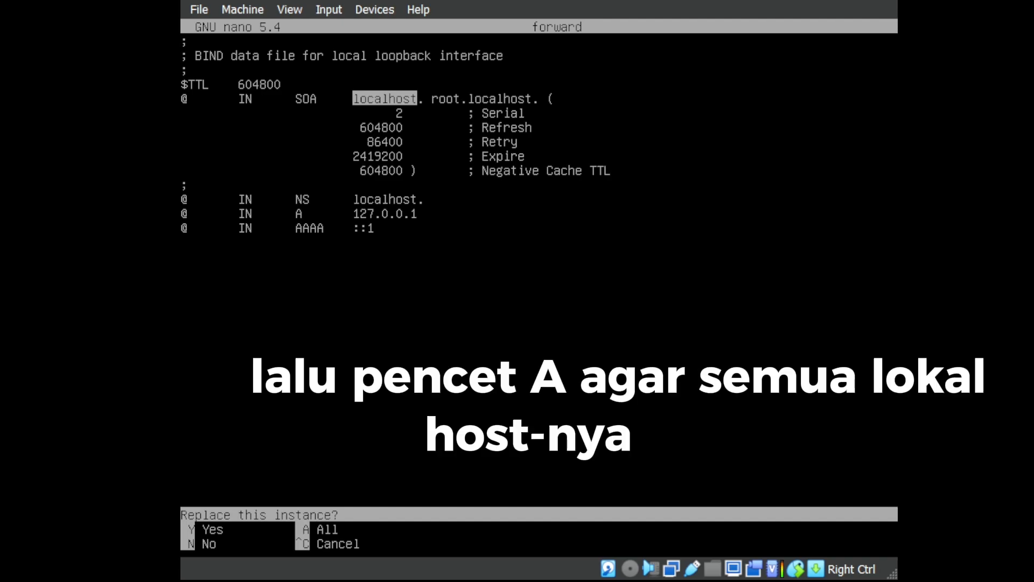
pyautogui.press('a')
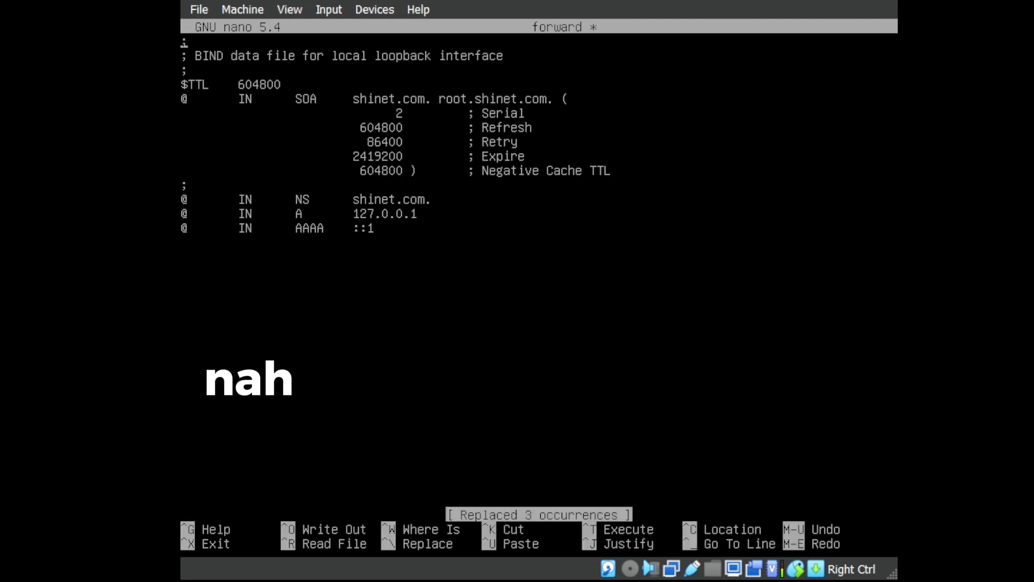
pyautogui.press('Down')
pyautogui.press('Down')
pyautogui.press('Down')
pyautogui.press('Down')
pyautogui.press('Down')
pyautogui.press('Down')
pyautogui.press('Down')
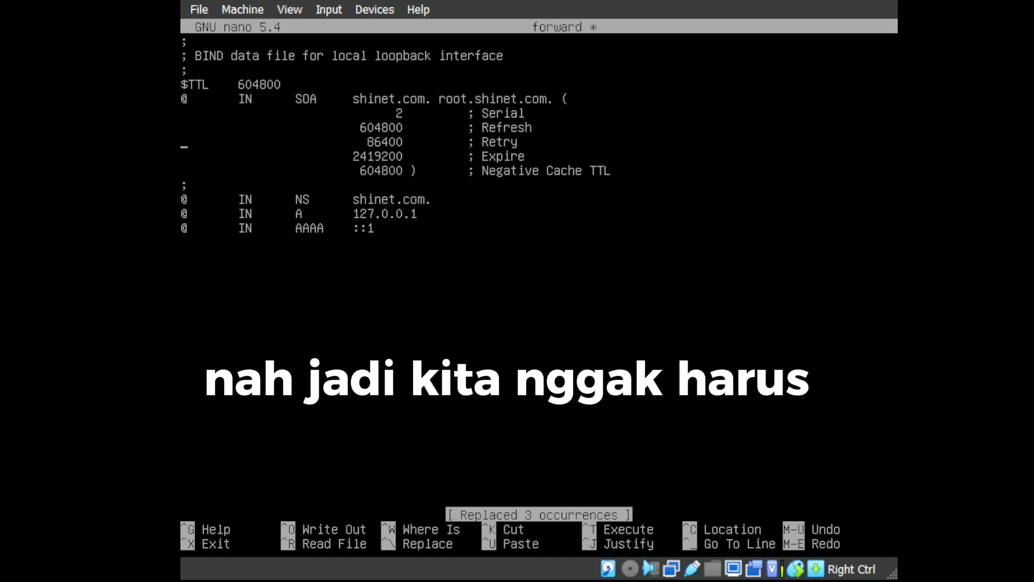
pyautogui.press('Right')
pyautogui.press('Right')
pyautogui.press('Right')
pyautogui.press('Right')
pyautogui.press('Right')
pyautogui.press('Right')
pyautogui.press('Right')
pyautogui.press('Right')
pyautogui.press('Right')
pyautogui.press('Right')
pyautogui.press('Right')
pyautogui.press('Up')
pyautogui.press('Up')
pyautogui.press('Left')
pyautogui.press('Up')
pyautogui.press('Left')
pyautogui.press('Left')
pyautogui.press('Left')
pyautogui.press('Left')
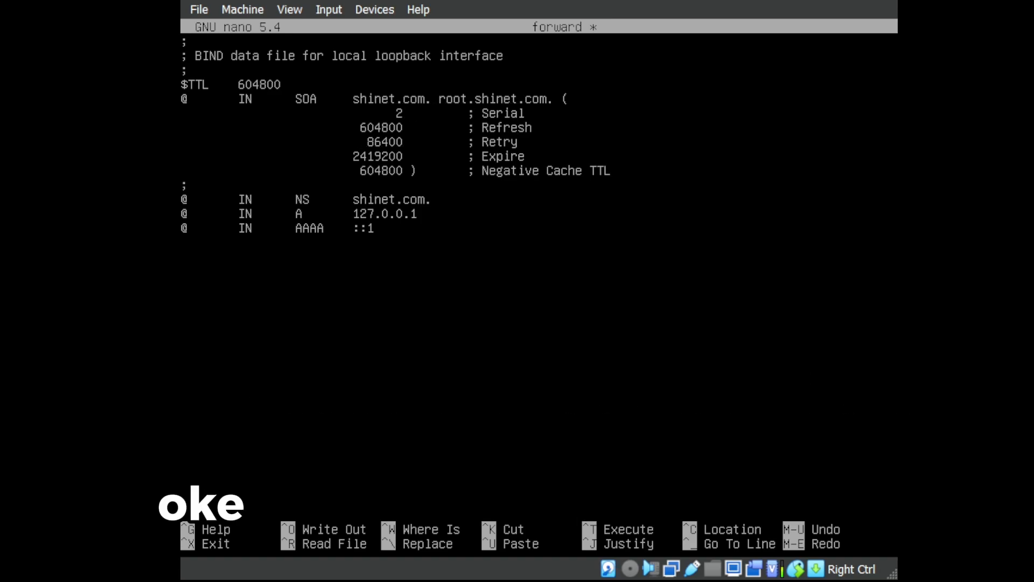
pyautogui.press('Down')
pyautogui.press('Down')
pyautogui.press('Down')
pyautogui.press('Down')
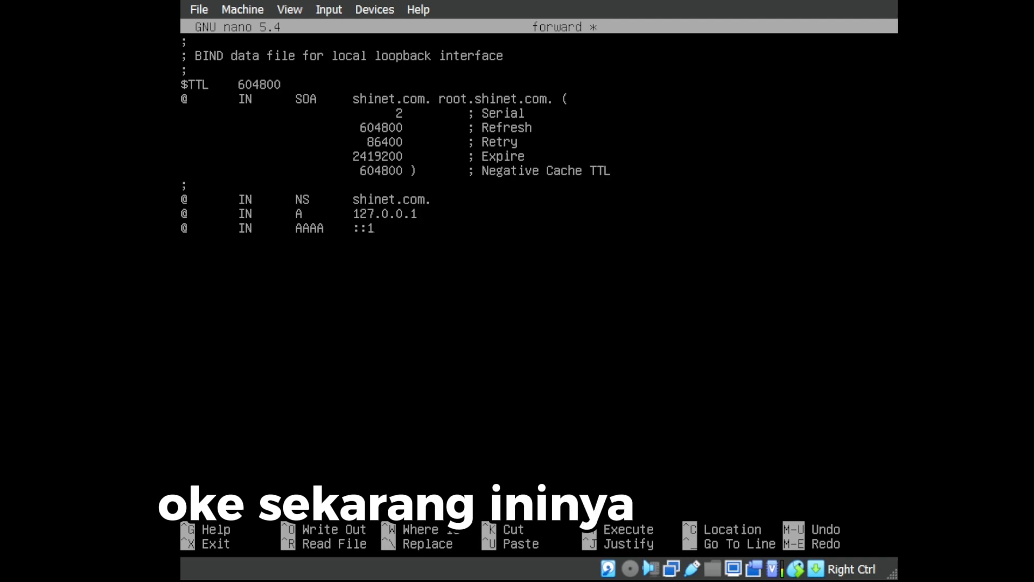
pyautogui.press('Left')
pyautogui.press('Left')
pyautogui.press('Left')
pyautogui.press('Left')
pyautogui.press('Left')
pyautogui.press('Left')
pyautogui.press('Left')
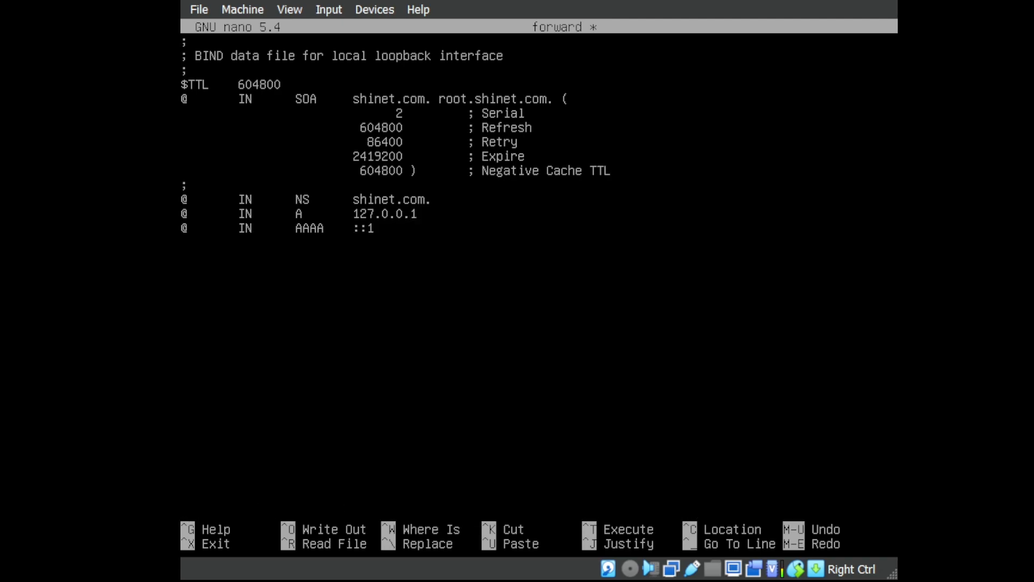
pyautogui.press('Left')
pyautogui.press('Left')
pyautogui.press('Left')
pyautogui.press('Left')
pyautogui.press('Left')
pyautogui.press('Left')
pyautogui.press('Left')
pyautogui.press('Left')
pyautogui.press('Left')
pyautogui.press('Left')
pyautogui.press('Left')
pyautogui.press('Left')
pyautogui.press('Left')
pyautogui.press('Left')
pyautogui.press('Left')
pyautogui.press('Left')
pyautogui.press('Left')
pyautogui.press('Left')
pyautogui.press('Left')
pyautogui.press('Left')
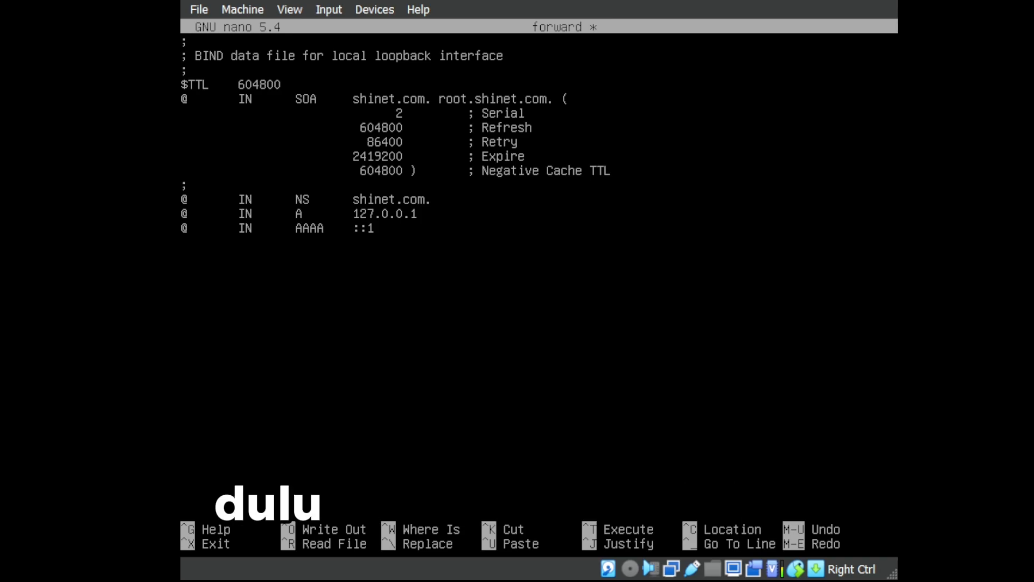
pyautogui.press('Down')
pyautogui.press('BackSpace')
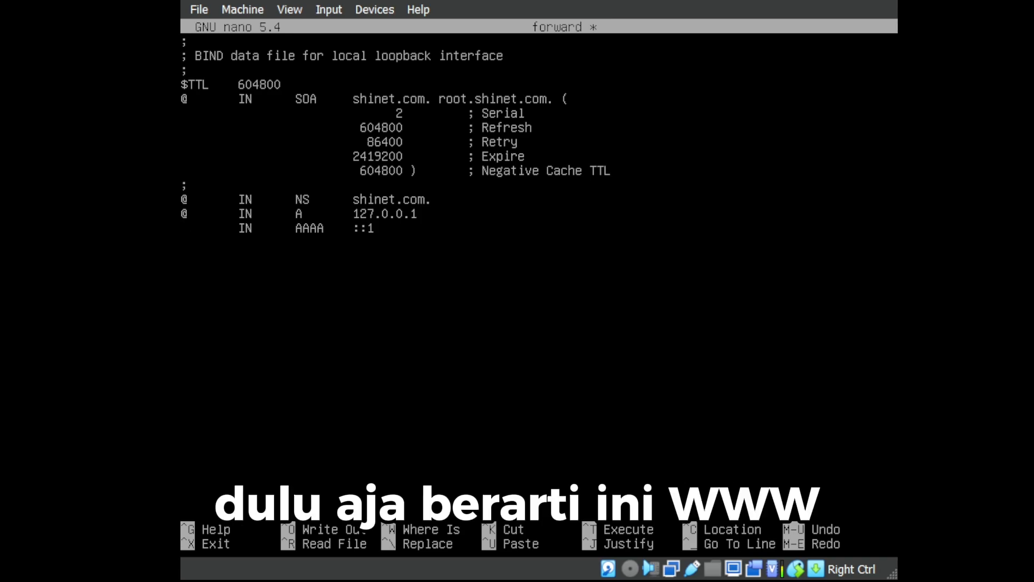
pyautogui.write('www')
pyautogui.press('Return')
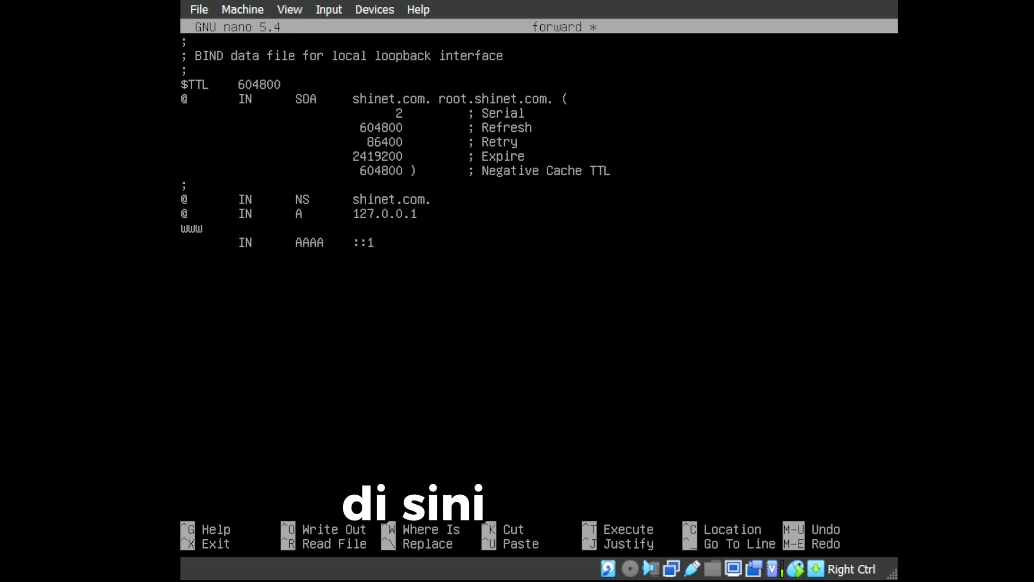
pyautogui.press('BackSpace')
# Add a 'mail IN A' record line below the www record.
pyautogui.press('Down')
pyautogui.write('ma')
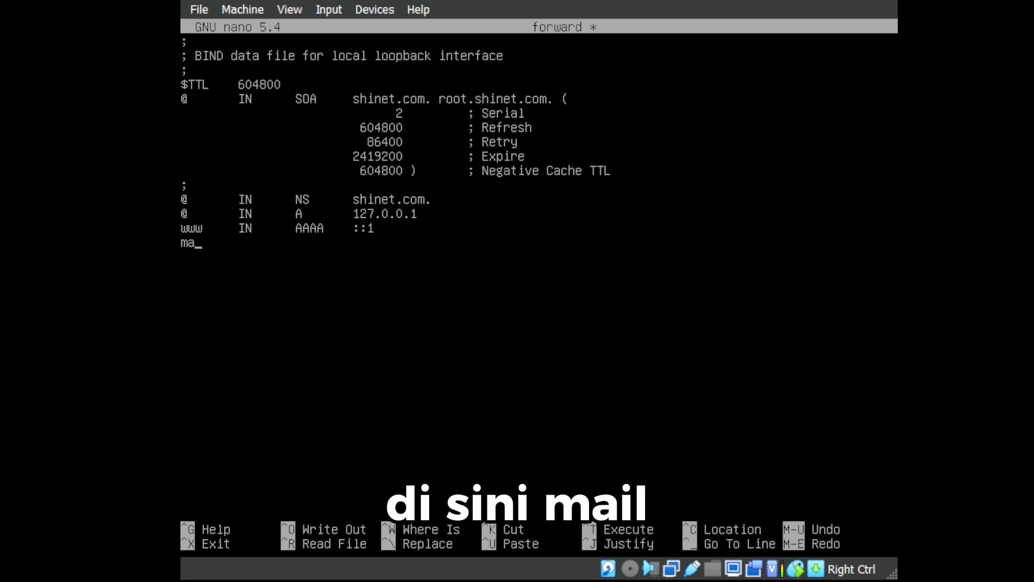
pyautogui.write('il')
pyautogui.press('Tab')
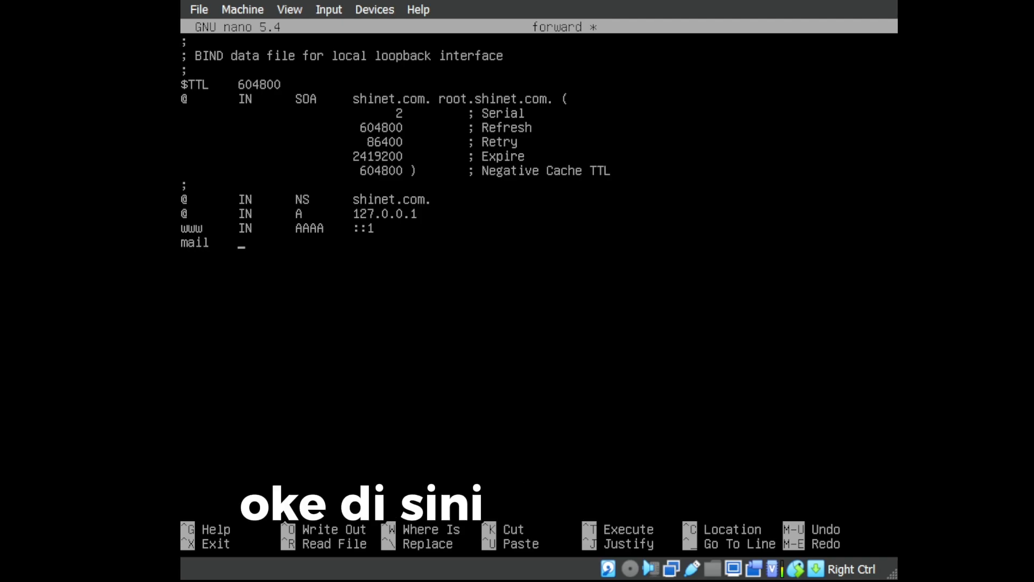
pyautogui.write('IN')
pyautogui.press('Tab')
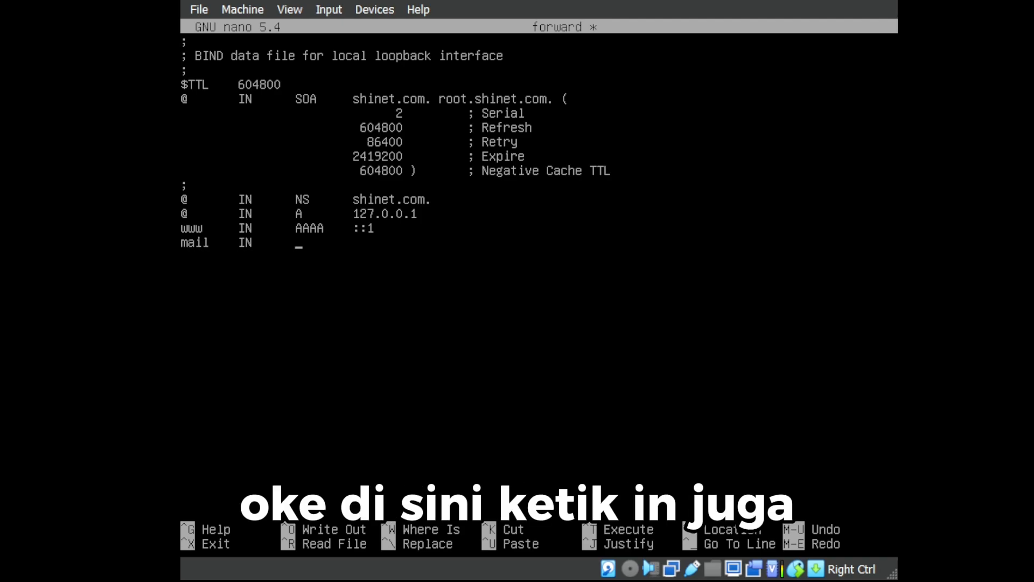
pyautogui.write('A')
# Change the www record type from AAAA to A, delete ::1, and trim the 127.0.0.1 address.
pyautogui.press('Up')
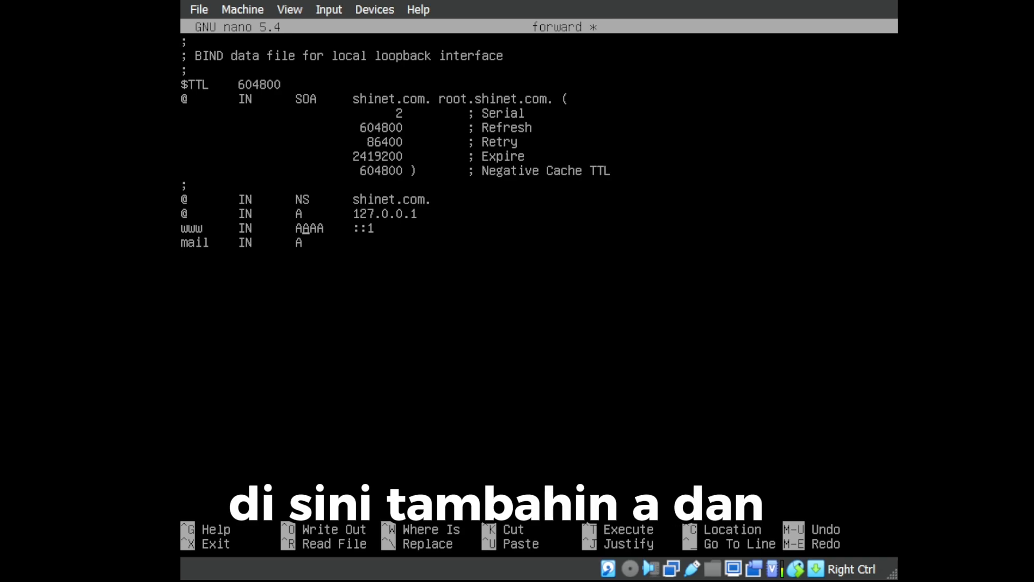
pyautogui.press('Right')
pyautogui.press('Right')
pyautogui.press('Right')
pyautogui.press('BackSpace')
pyautogui.press('BackSpace')
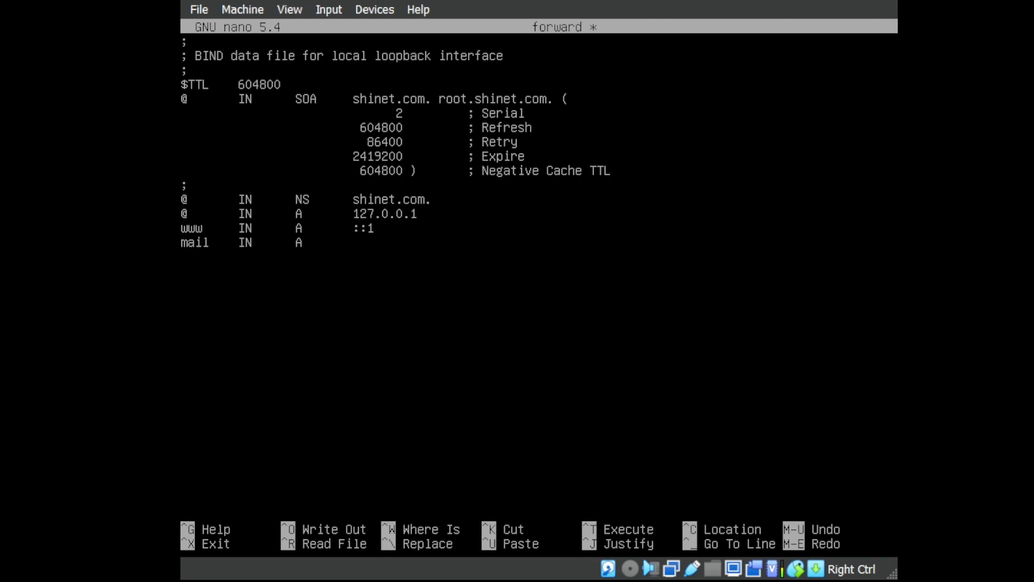
pyautogui.press('Left')
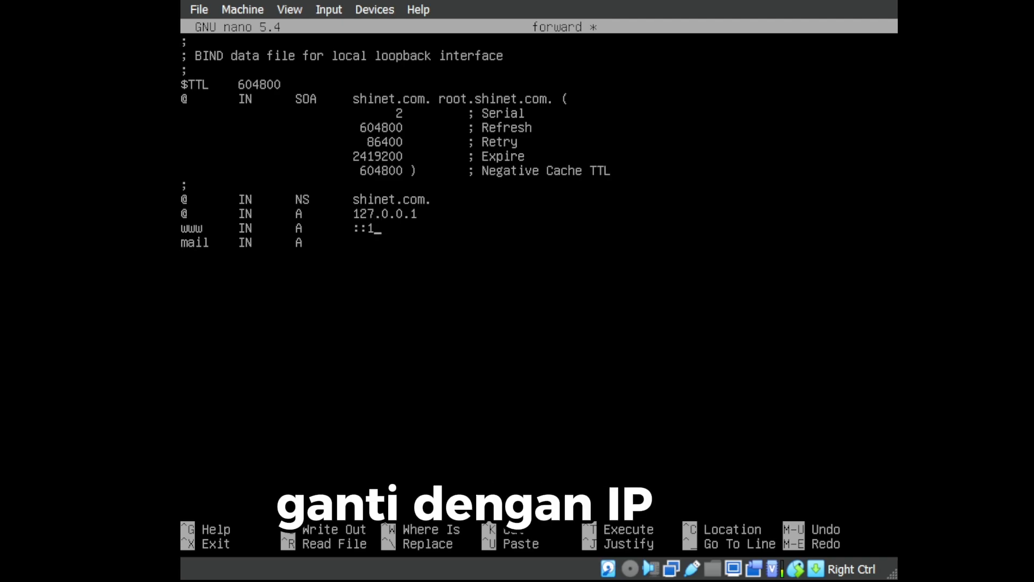
pyautogui.press('BackSpace')
pyautogui.press('BackSpace')
pyautogui.press('BackSpace')
pyautogui.press('Right')
pyautogui.press('Right')
pyautogui.press('Right')
pyautogui.press('Right')
pyautogui.press('Right')
pyautogui.press('Right')
pyautogui.press('Right')
pyautogui.press('Right')
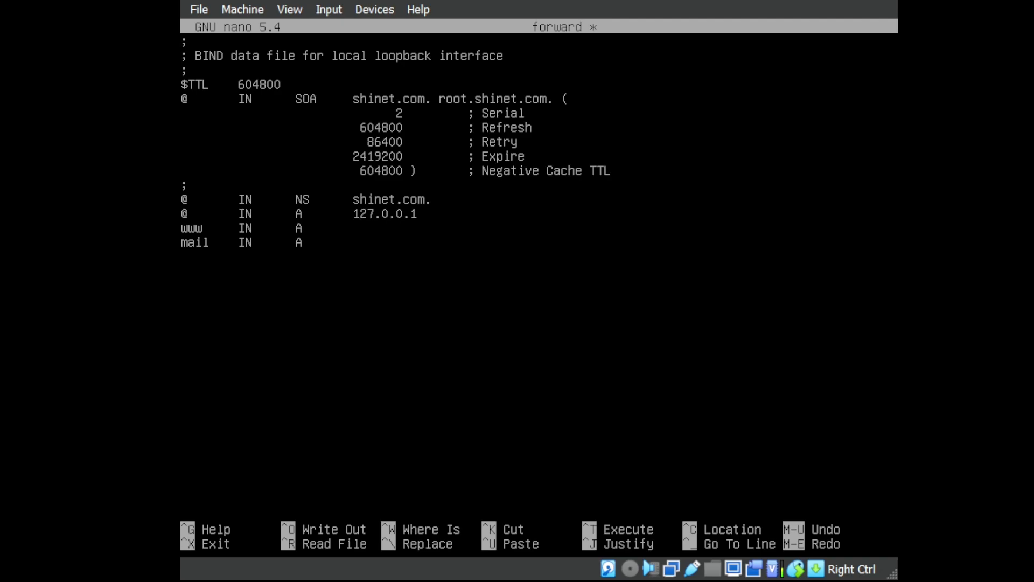
pyautogui.press('BackSpace')
pyautogui.press('BackSpace')
pyautogui.press('BackSpace')
pyautogui.press('BackSpace')
pyautogui.press('BackSpace')
pyautogui.press('BackSpace')
pyautogui.press('BackSpace')
pyautogui.press('BackSpace')
# Point the @, www and mail A records at 197.161.16.16 and exit nano.
pyautogui.write('197.')
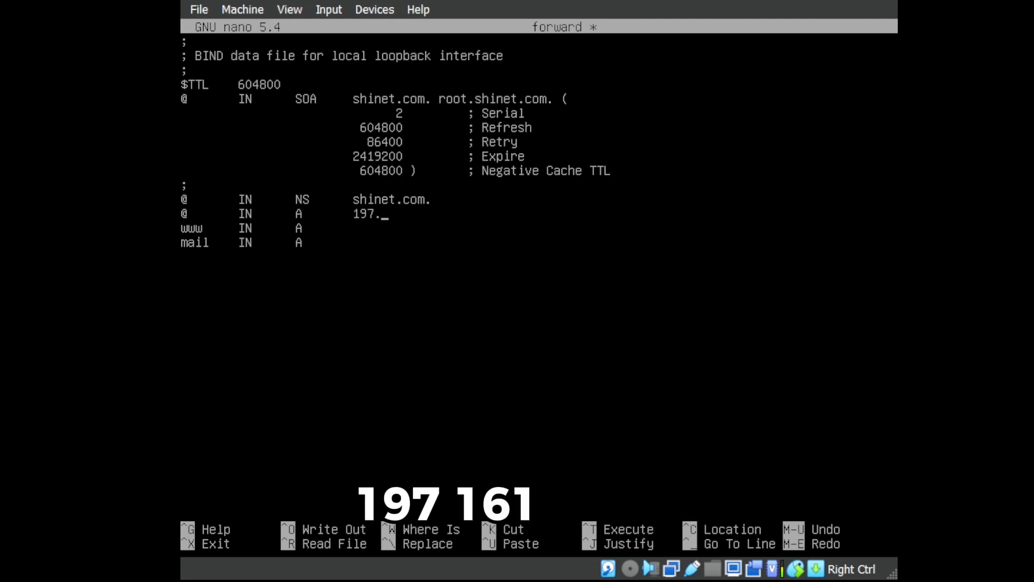
pyautogui.write('161.16.16')
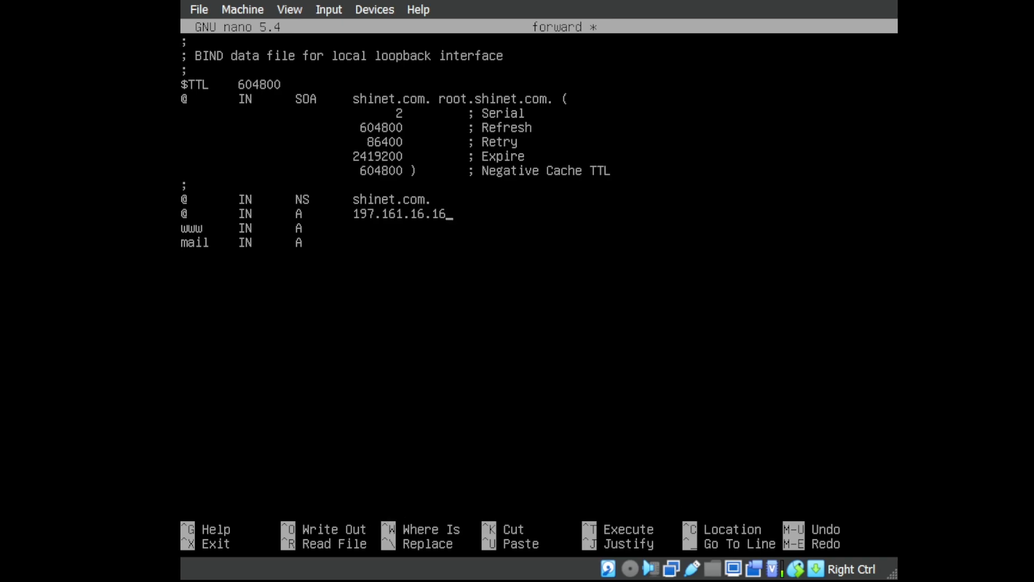
pyautogui.write('.')
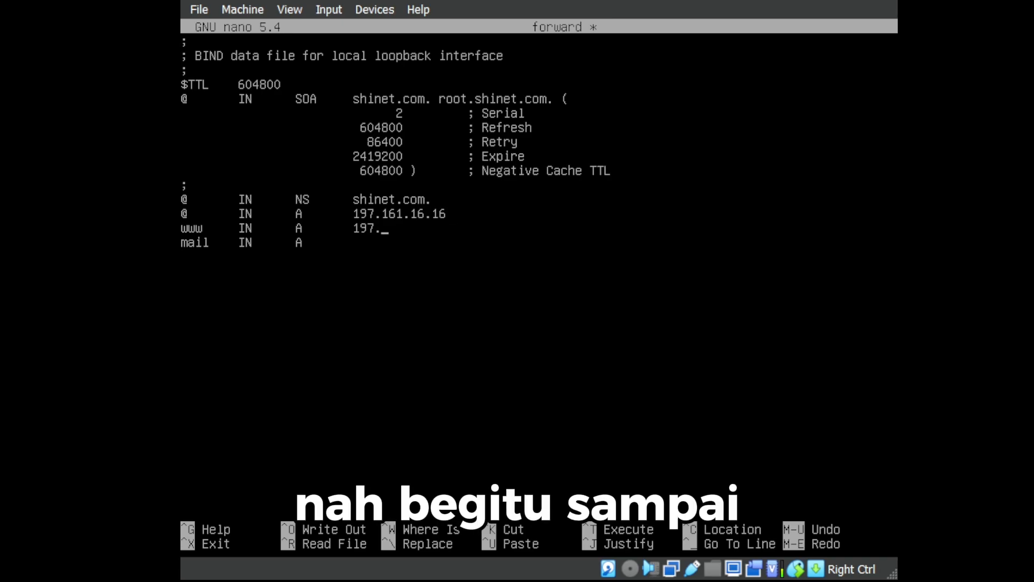
pyautogui.write('161.')
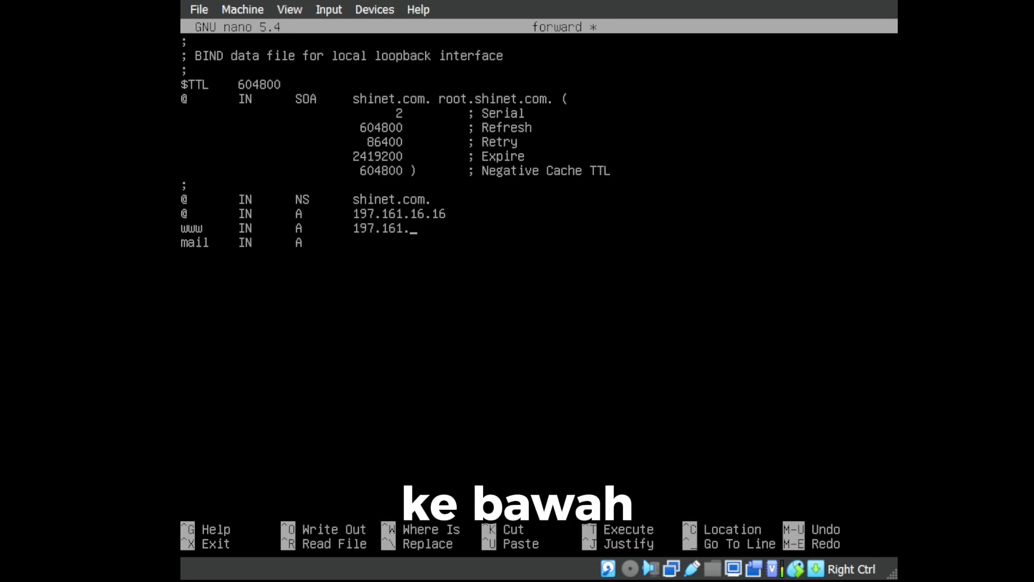
pyautogui.write('16.16')
pyautogui.press('Down')
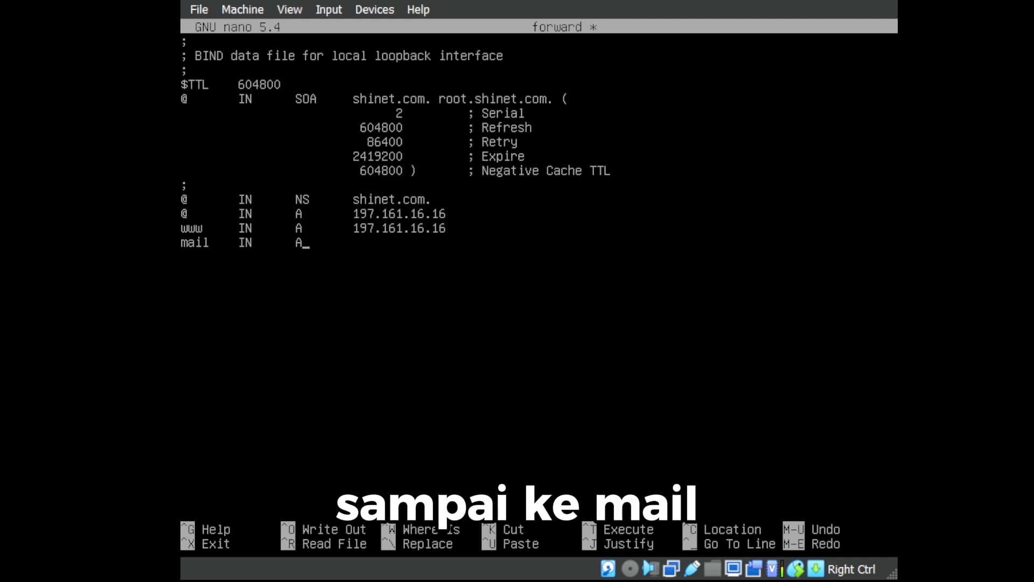
pyautogui.write('19')
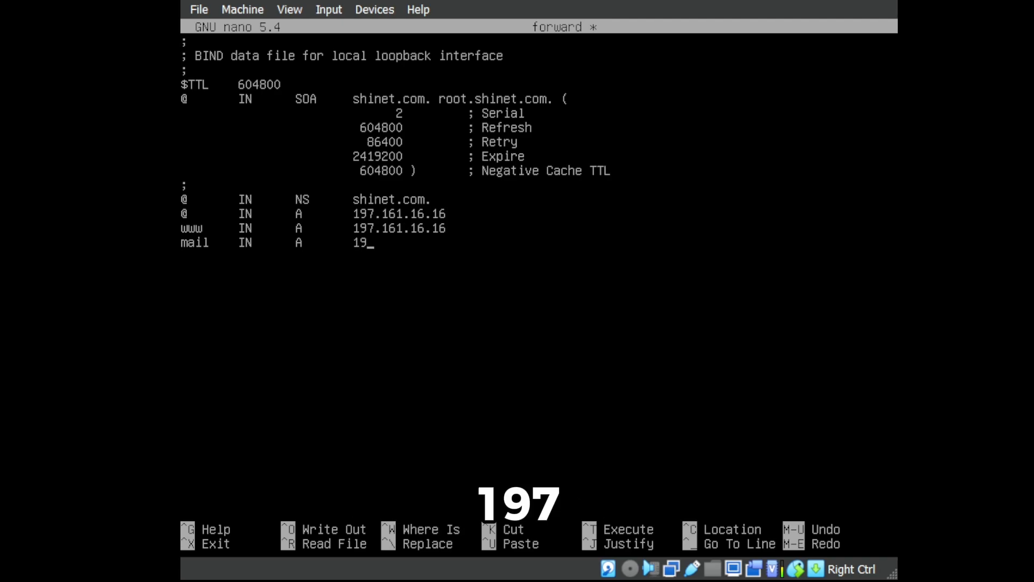
pyautogui.write('7.161.')
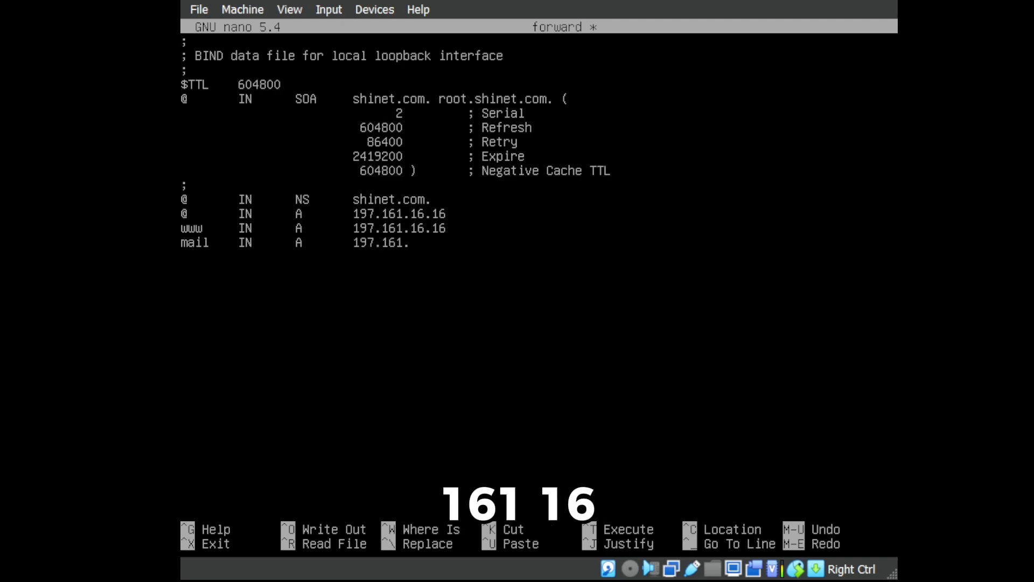
pyautogui.write('16.16')
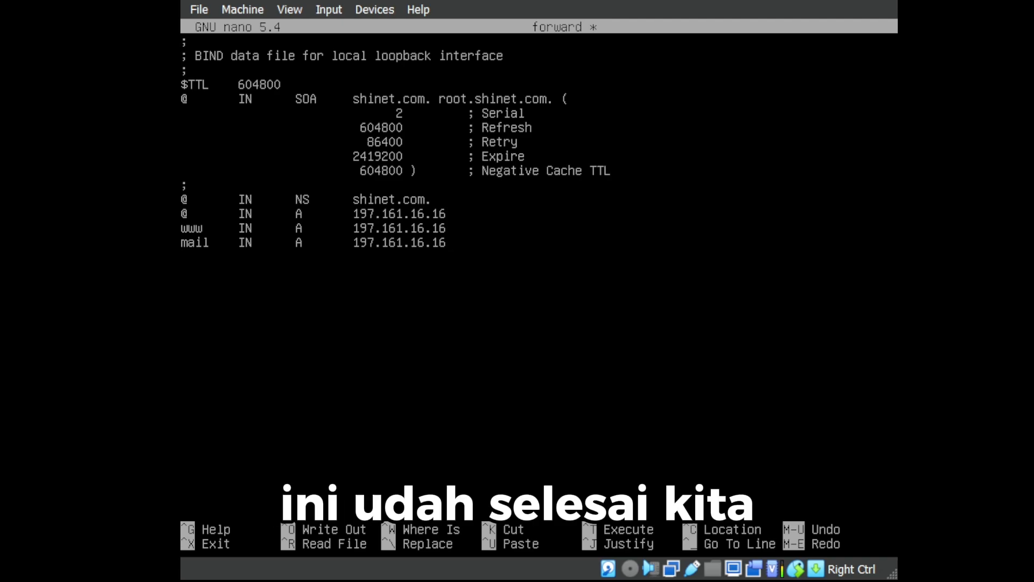
pyautogui.hotkey('ctrl', 'x')
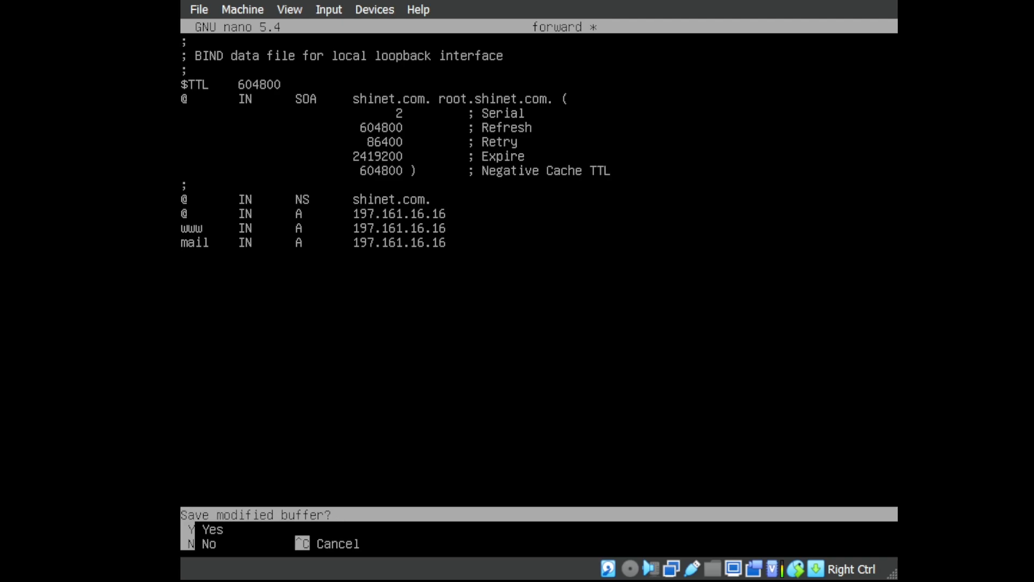
# Save the forward zone file and open the reverse zone file in nano.
pyautogui.press('y')
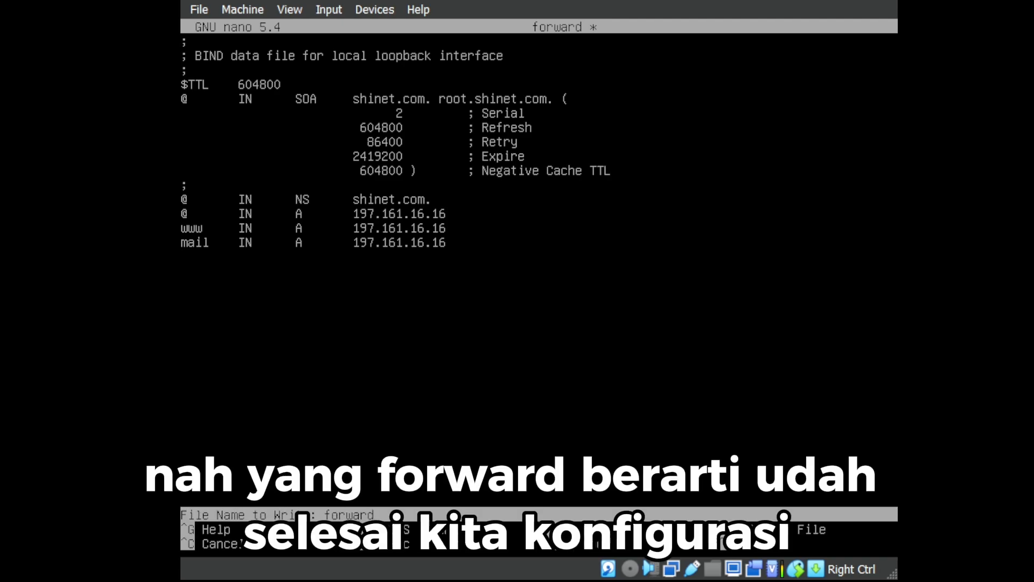
pyautogui.press('Return')
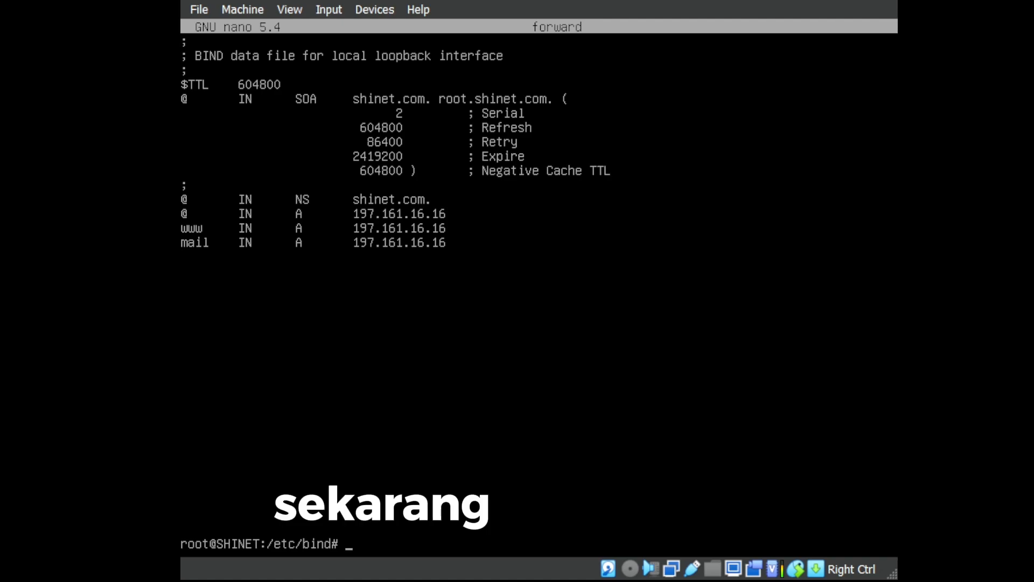
pyautogui.write('nano')
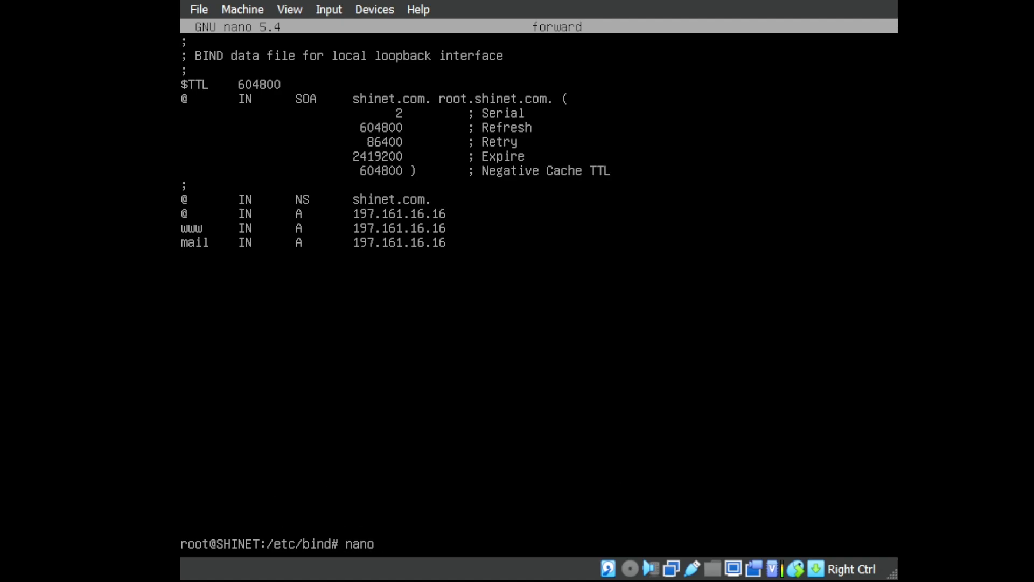
pyautogui.write(' re')
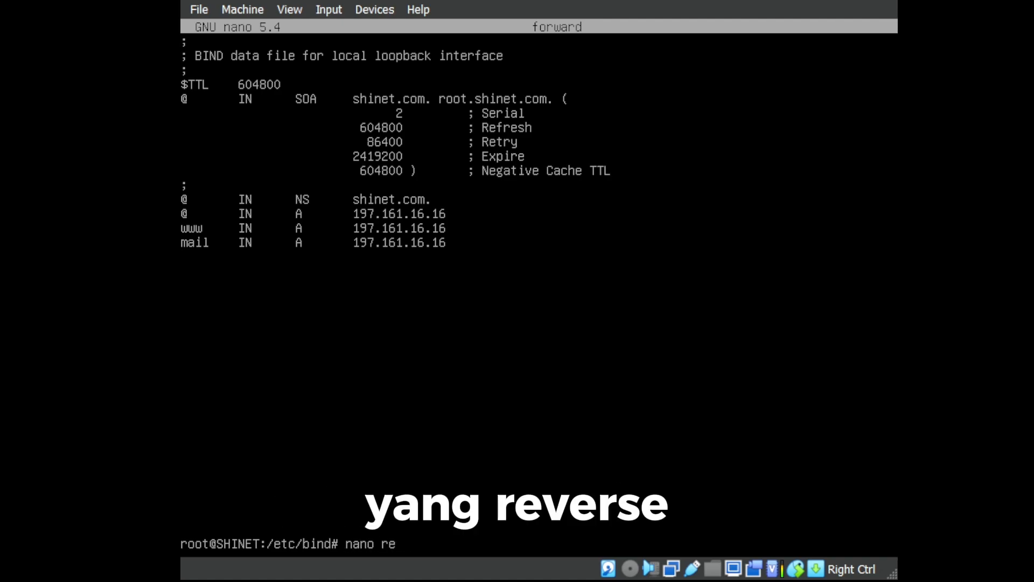
pyautogui.write('verse')
pyautogui.press('Return')
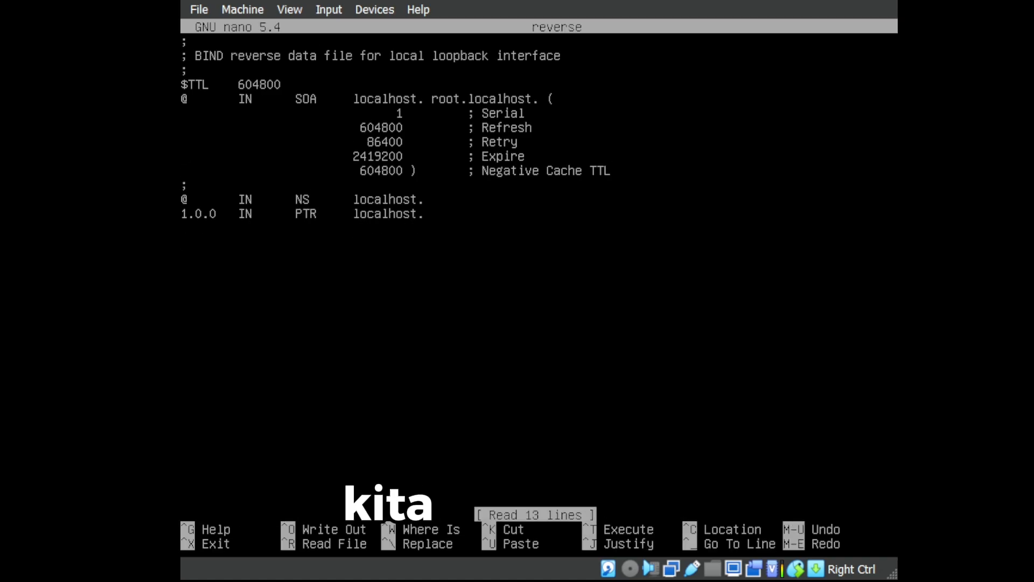
# Replace every localhost in the reverse file with shinet.com.
pyautogui.hotkey('ctrl', '\\')
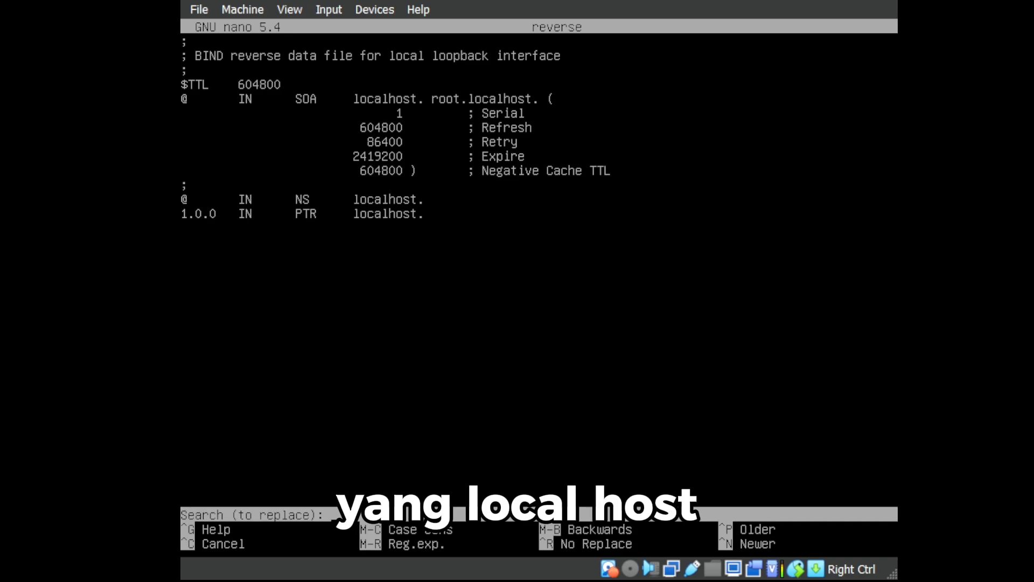
pyautogui.write('localhost')
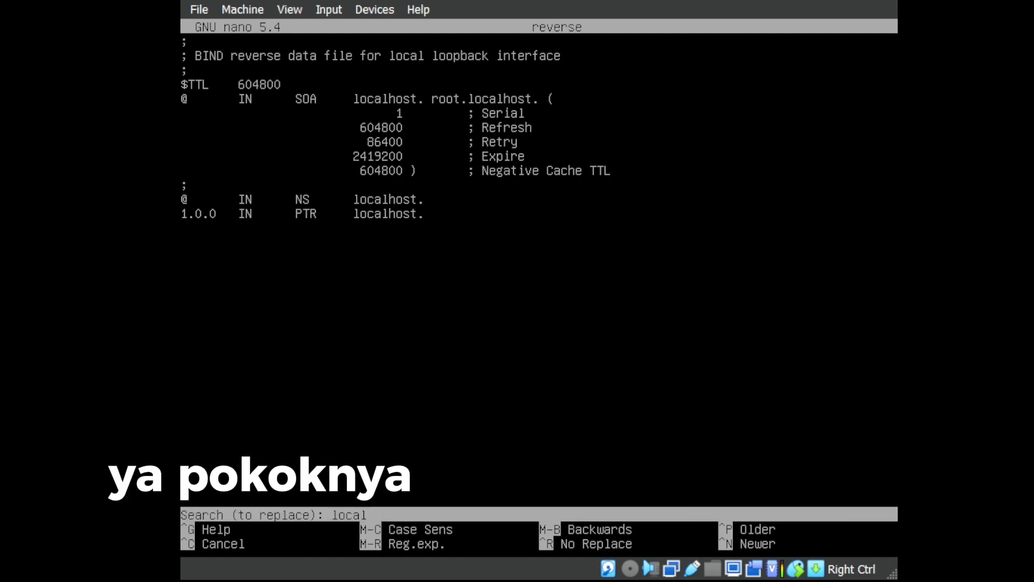
pyautogui.write('host')
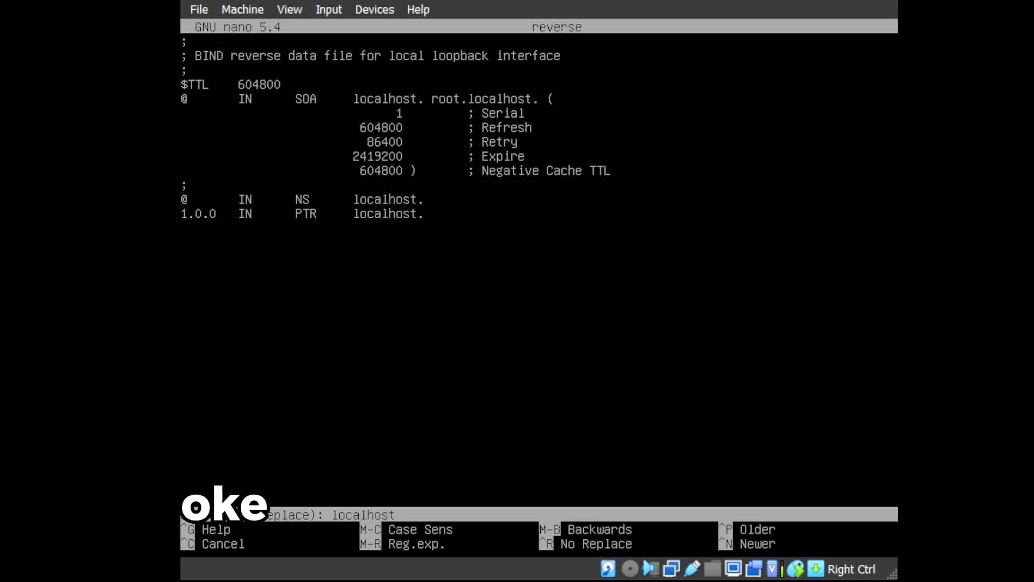
pyautogui.press('Return')
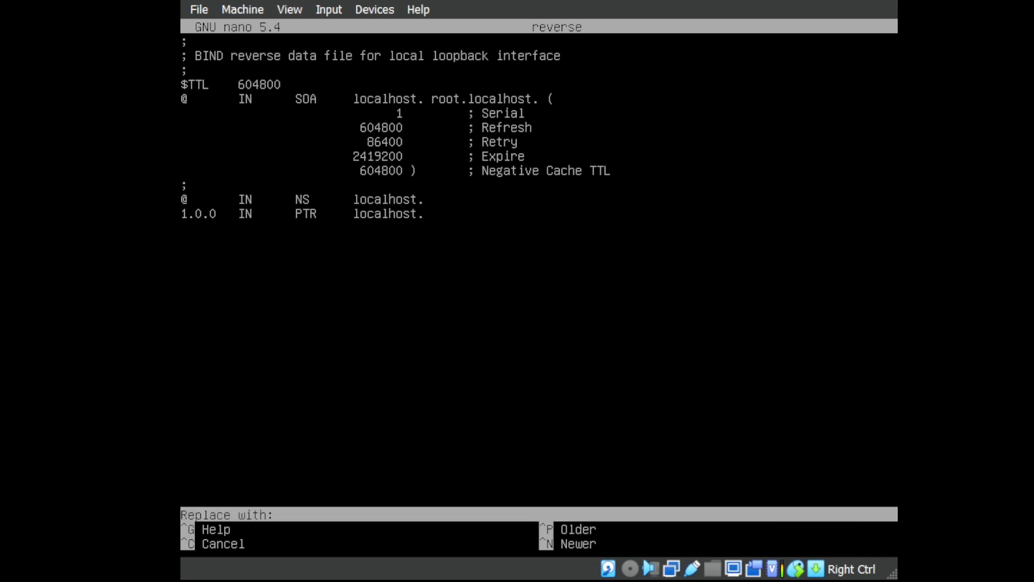
pyautogui.write('s')
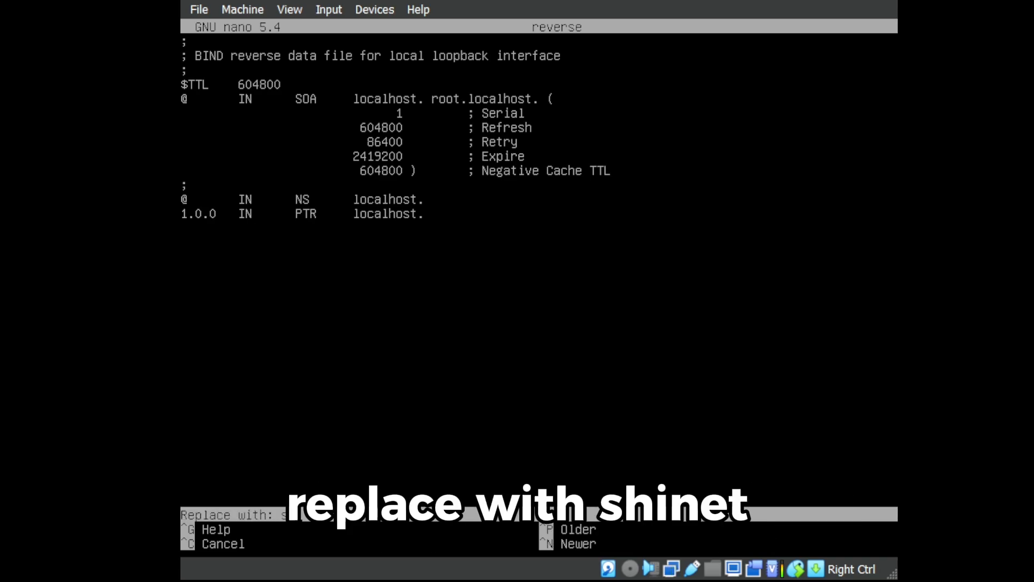
pyautogui.write('hinet')
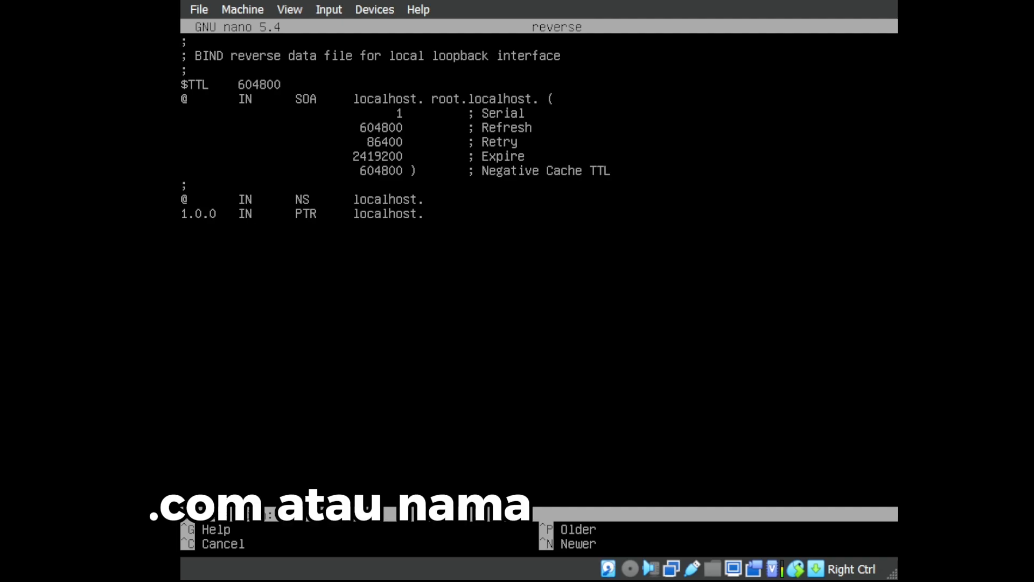
pyautogui.write('.com')
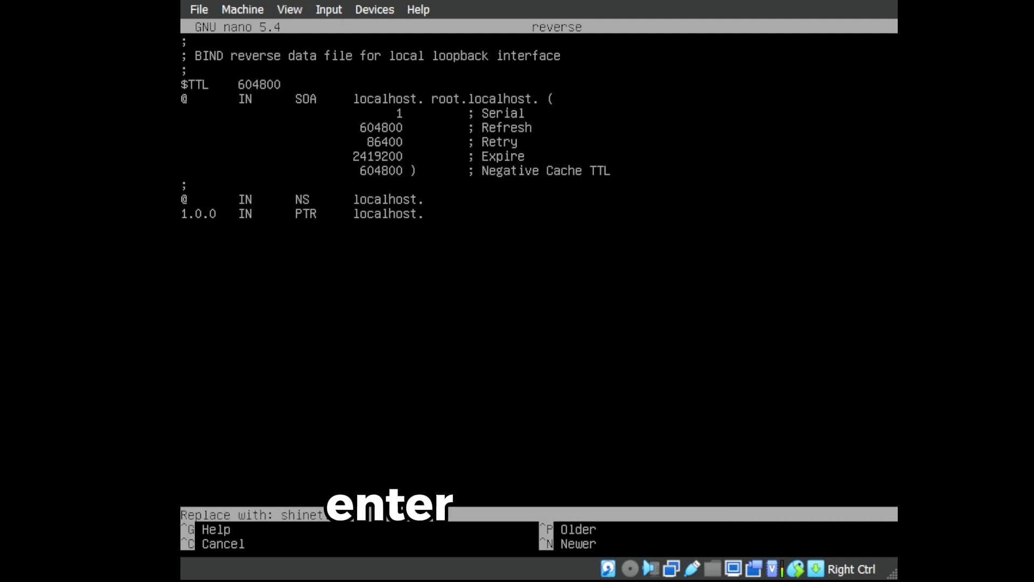
pyautogui.press('Return')
pyautogui.press('a')
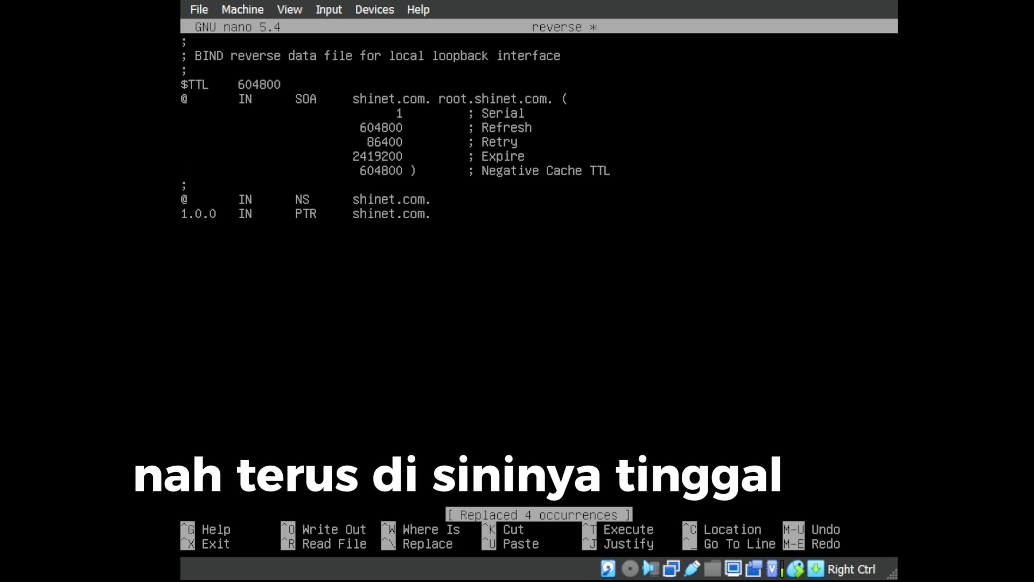
# Replace the PTR record's leading 1.0.0 with 16 and save the reverse file.
pyautogui.press('BackSpace')
pyautogui.press('BackSpace')
pyautogui.press('BackSpace')
pyautogui.press('BackSpace')
pyautogui.press('BackSpace')
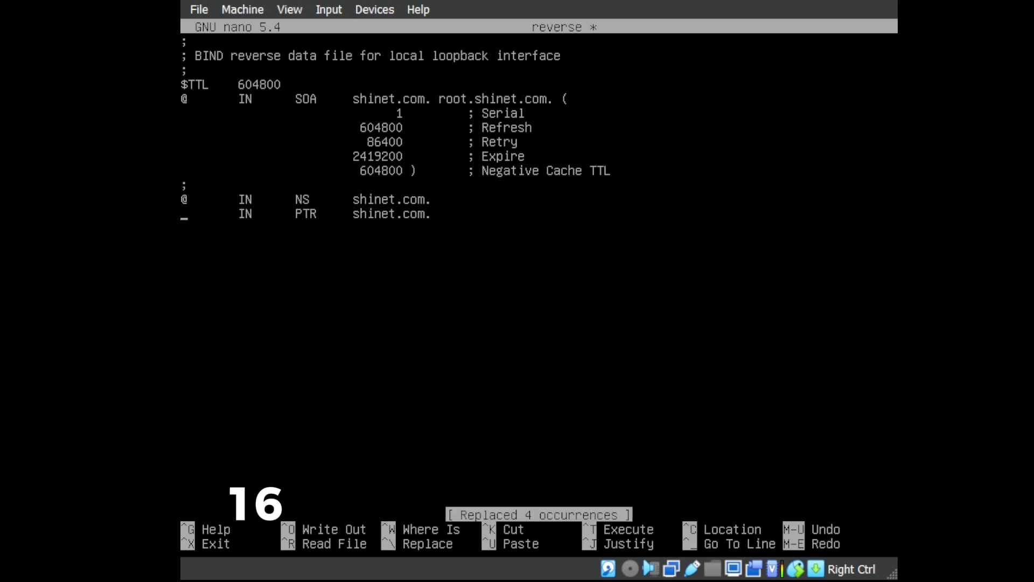
pyautogui.write('16')
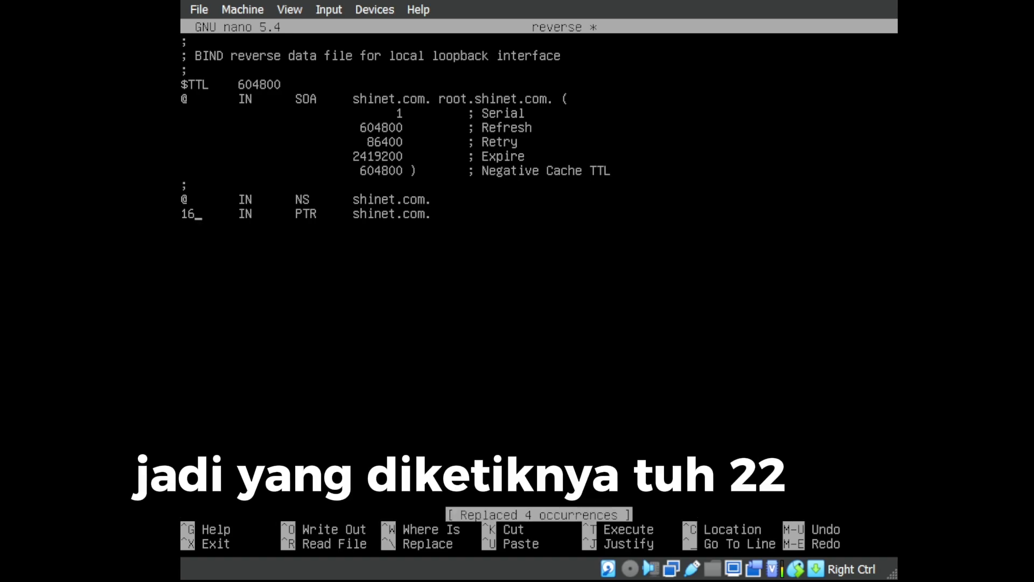
pyautogui.press('Right')
pyautogui.press('Right')
pyautogui.press('Right')
pyautogui.press('Right')
pyautogui.press('Right')
pyautogui.press('Right')
pyautogui.press('Right')
pyautogui.press('Right')
pyautogui.press('Right')
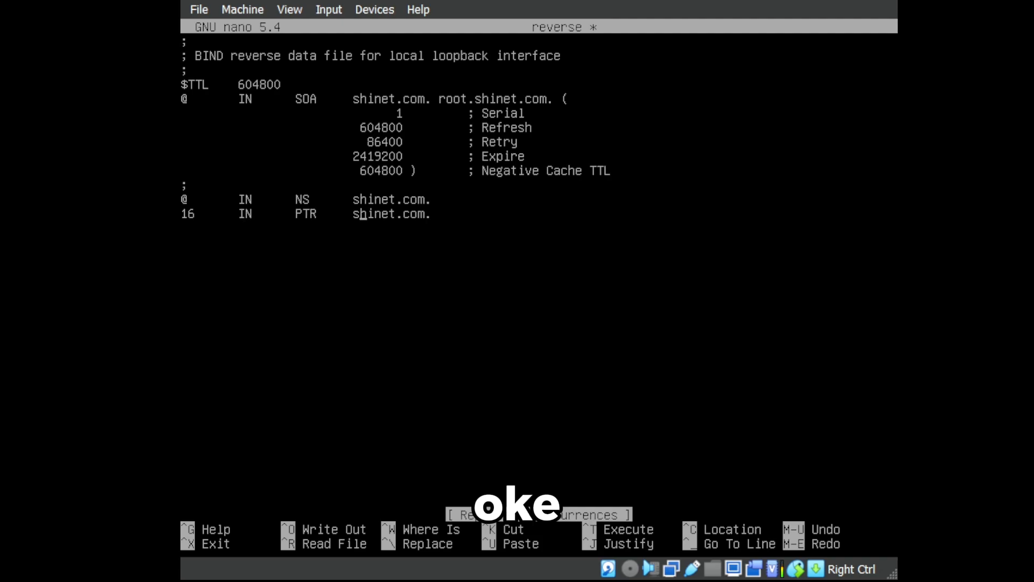
pyautogui.press('Left')
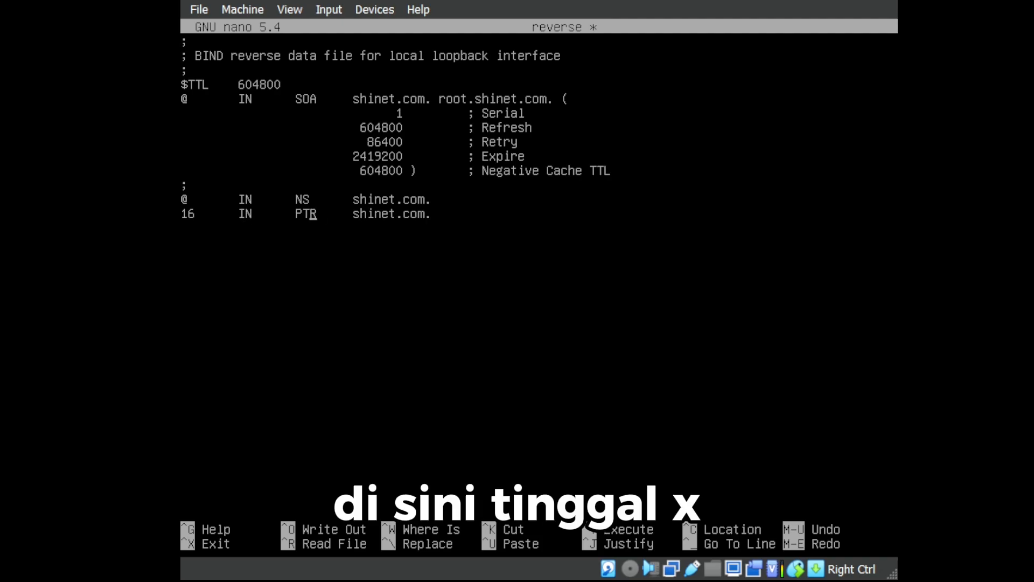
pyautogui.hotkey('ctrl', 'x')
pyautogui.press('y')
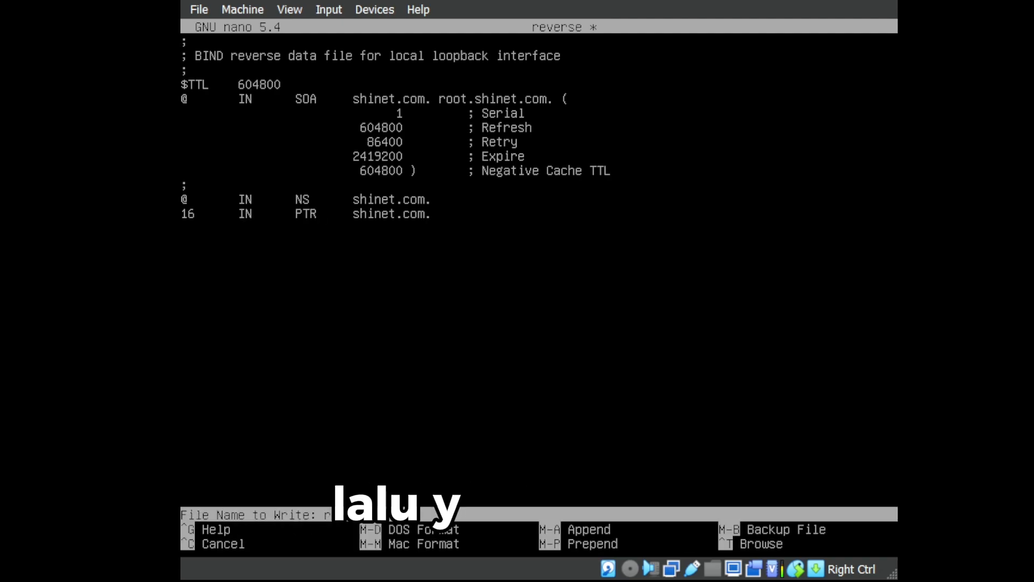
pyautogui.press('Return')
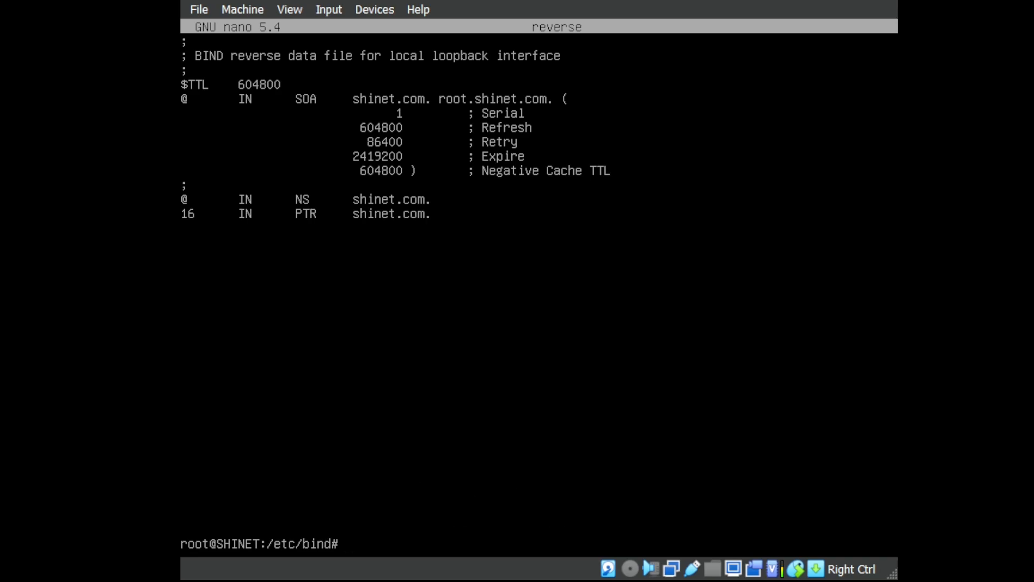
# List /etc/bind and open named.conf.default-zones in nano.
pyautogui.write('ls')
pyautogui.press('Return')
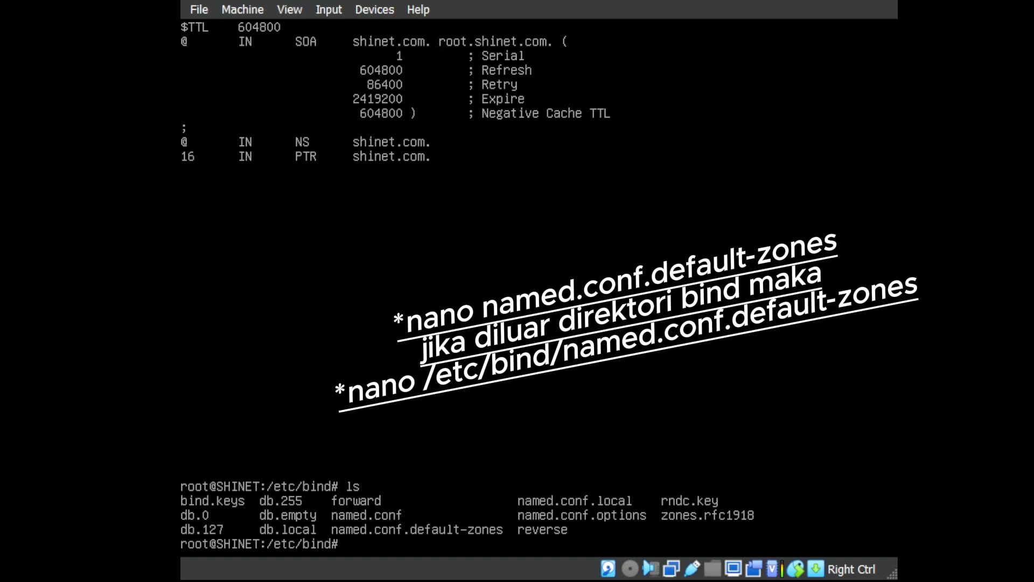
pyautogui.write('nano named')
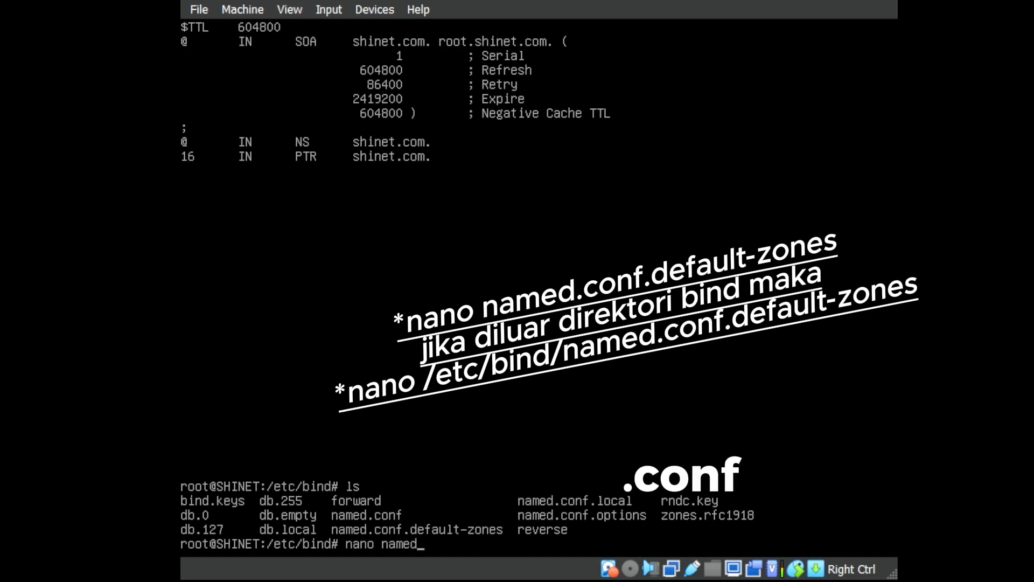
pyautogui.write('.conf')
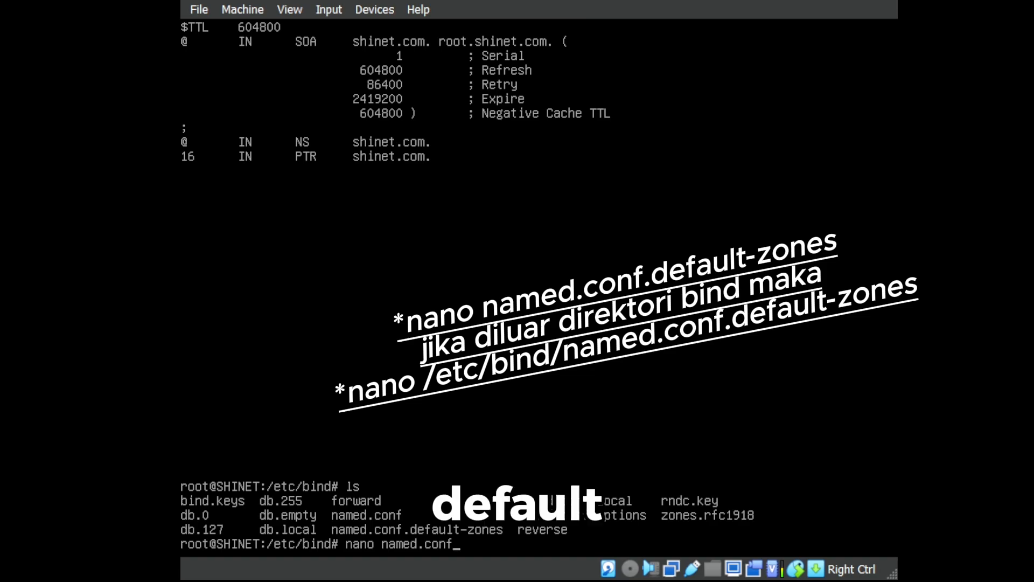
pyautogui.write('.default')
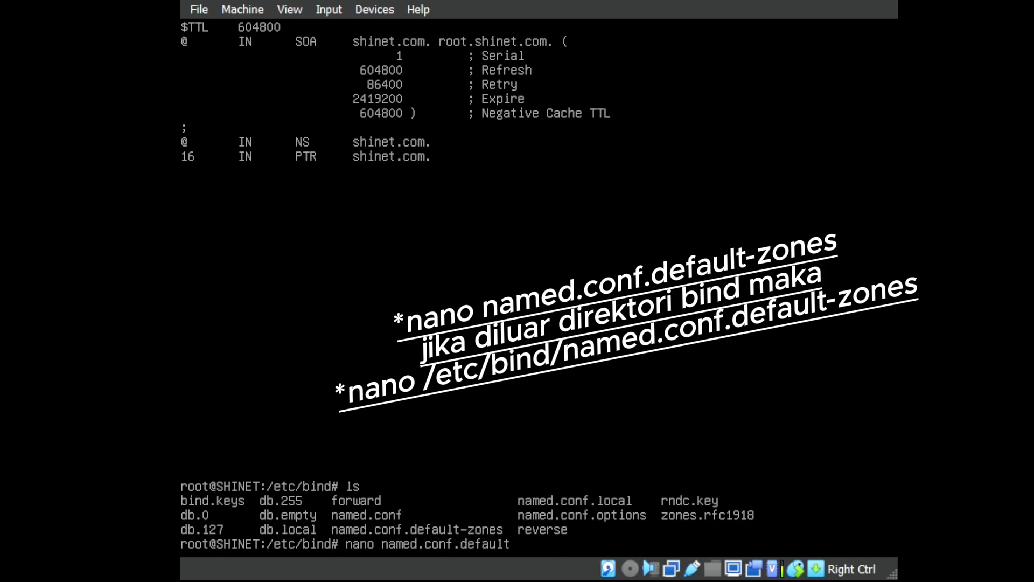
pyautogui.write('-zones')
pyautogui.press('Return')
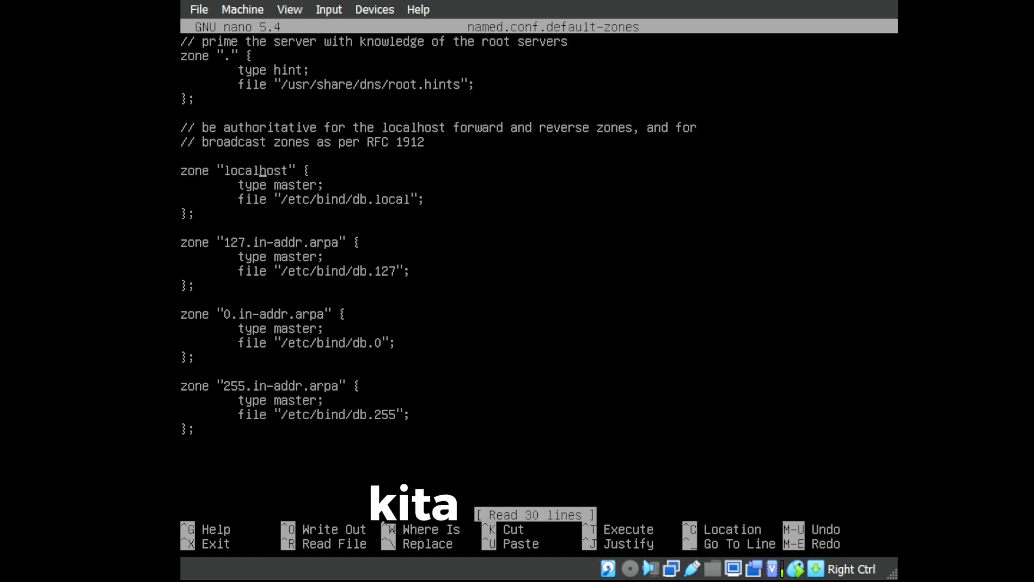
# Replace the zone name localhost with shinet.com, leaving the cursor at its db.local file path.
pyautogui.press('Delete')
pyautogui.press('Delete')
pyautogui.press('Delete')
pyautogui.press('Delete')
pyautogui.press('BackSpace')
pyautogui.press('BackSpace')
pyautogui.press('BackSpace')
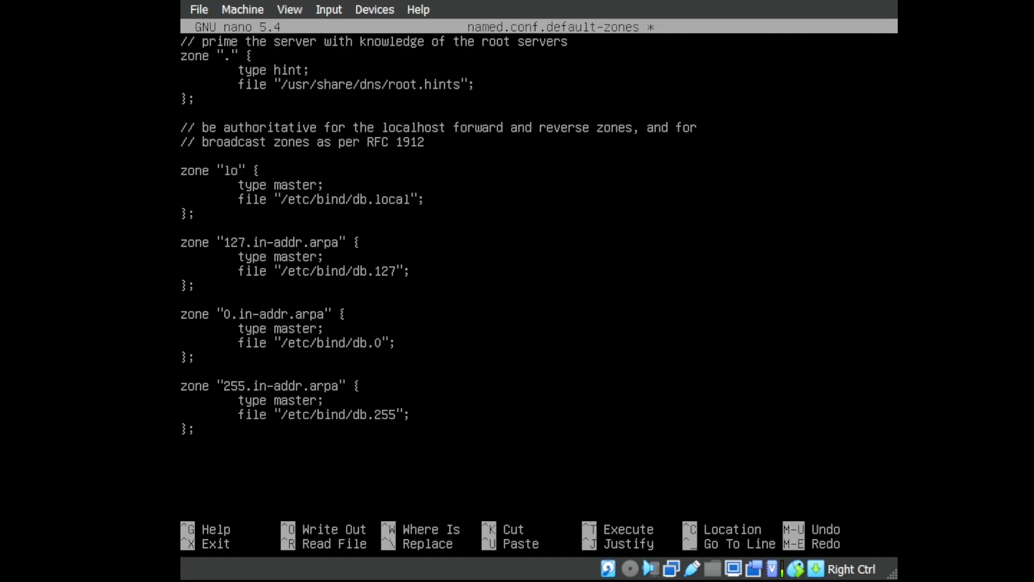
pyautogui.press('BackSpace')
pyautogui.press('BackSpace')
pyautogui.write('shinet')
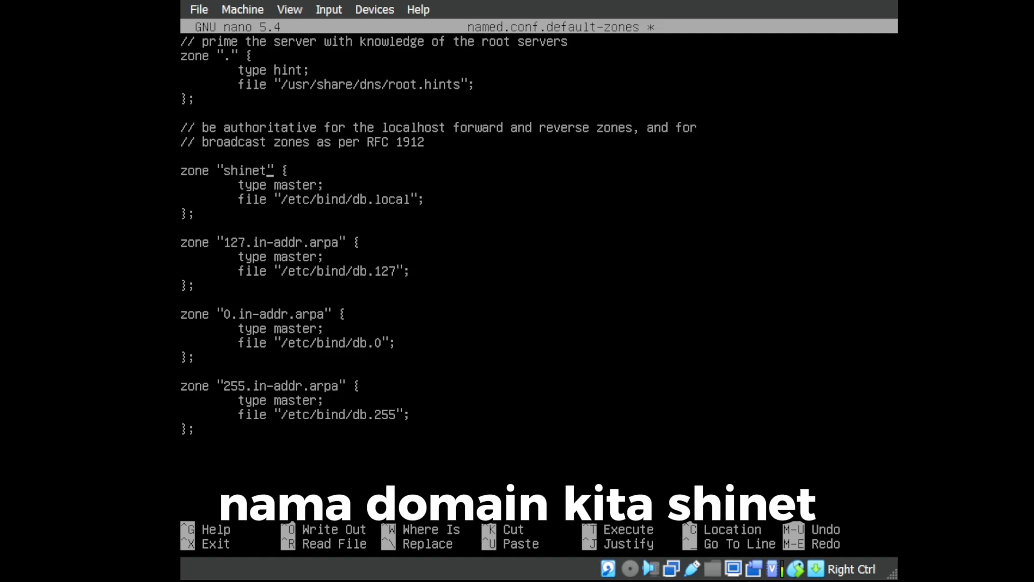
pyautogui.write('.com')
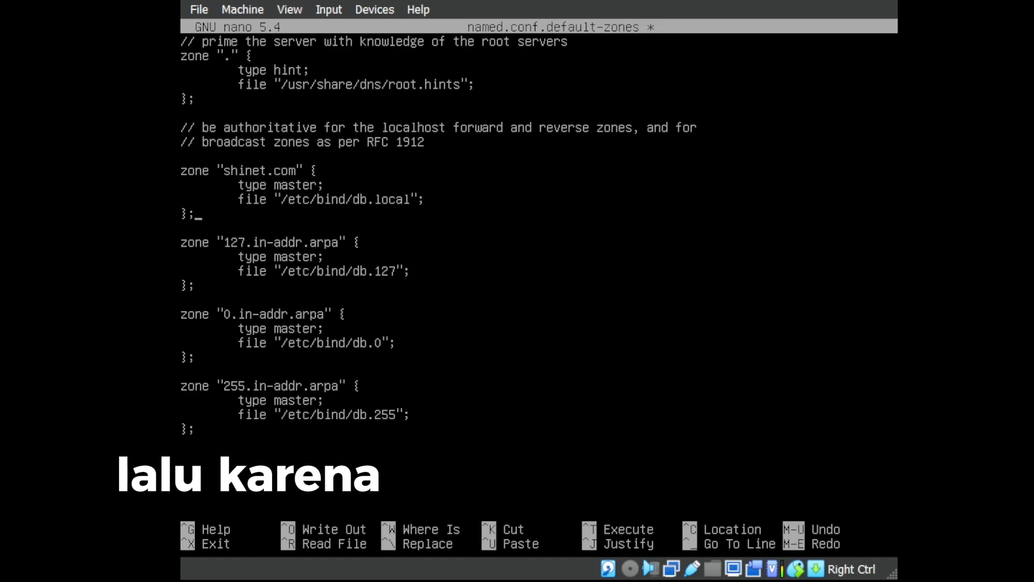
pyautogui.press('Up')
pyautogui.press('Right')
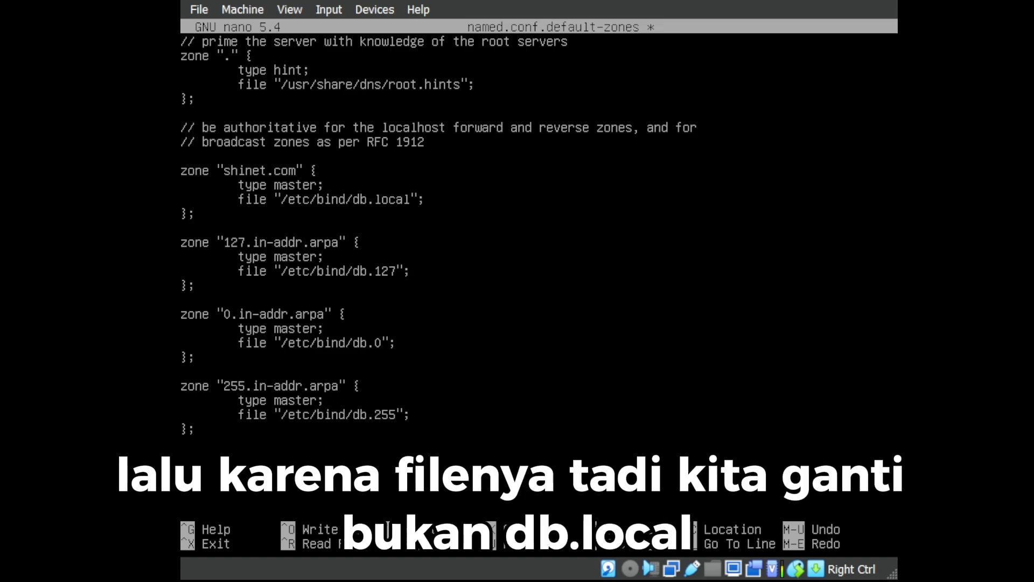
pyautogui.press('Right')
pyautogui.press('Right')
pyautogui.press('Right')
pyautogui.press('Right')
pyautogui.press('Right')
pyautogui.press('Right')
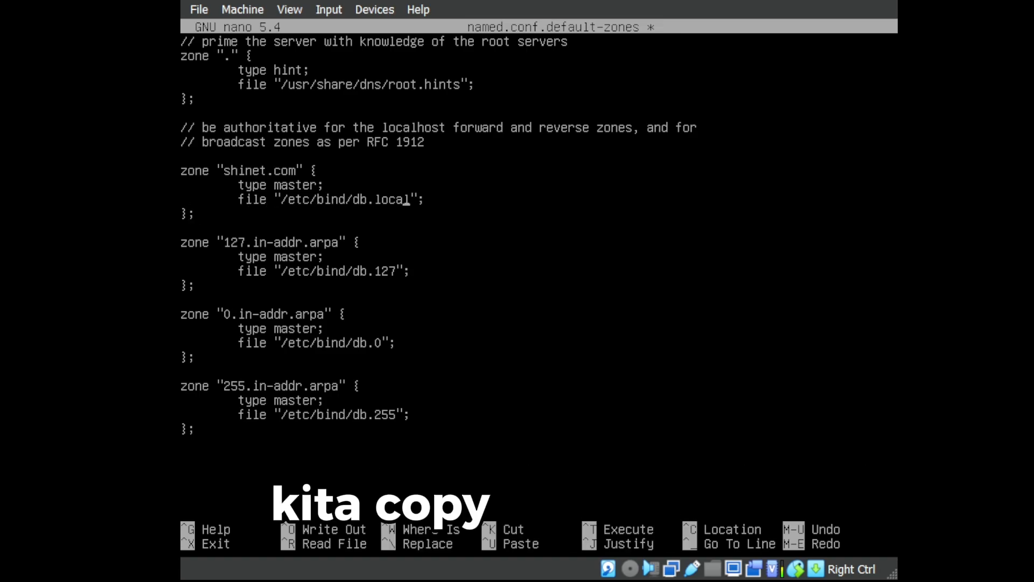
pyautogui.press('Left')
pyautogui.press('Left')
pyautogui.press('Left')
pyautogui.press('Left')
pyautogui.press('Left')
pyautogui.press('Left')
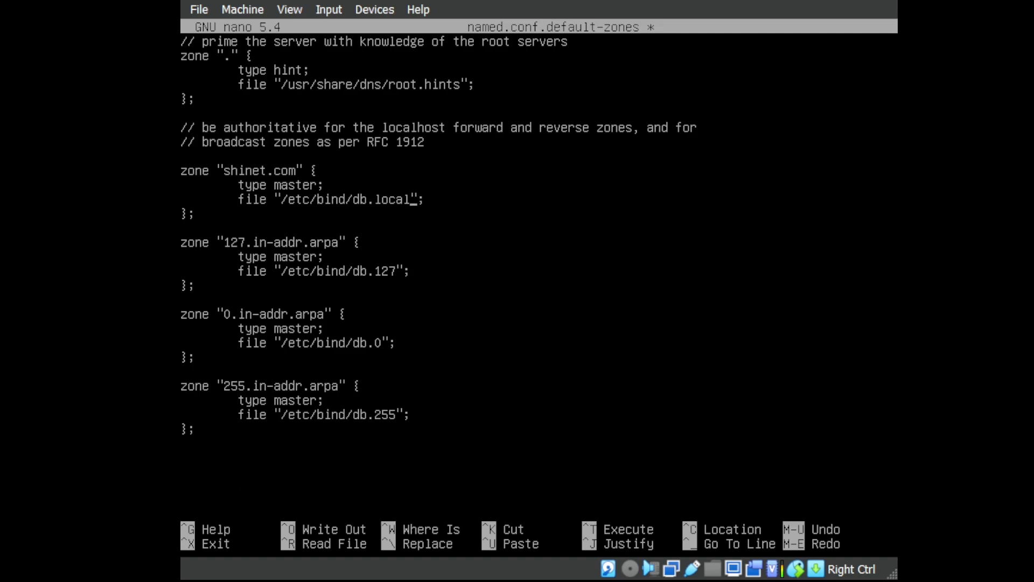
pyautogui.press('Down')
pyautogui.press('Down')
pyautogui.press('Down')
pyautogui.press('Down')
pyautogui.press('Down')
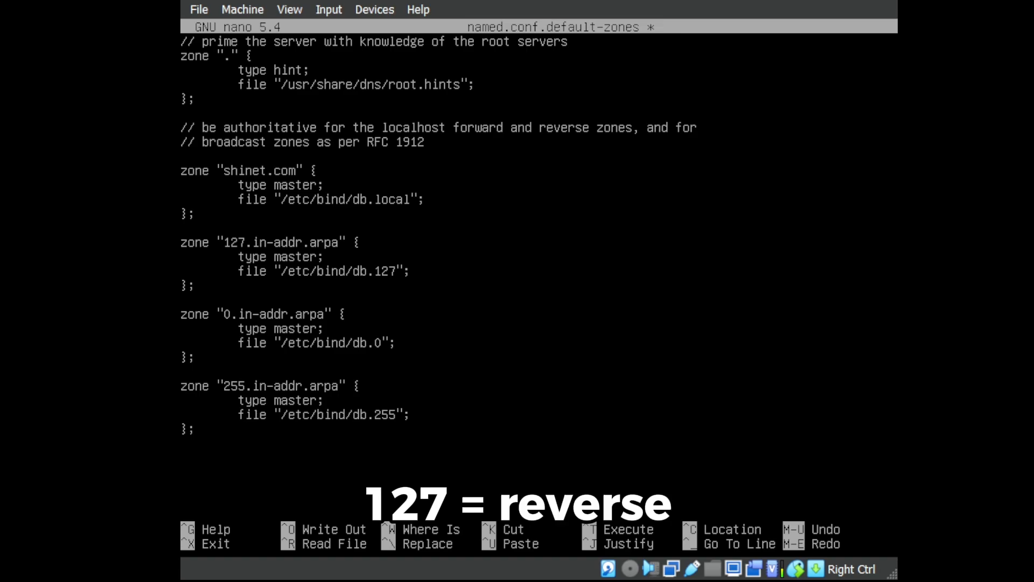
pyautogui.press('Up')
pyautogui.press('Up')
pyautogui.press('Up')
pyautogui.press('Up')
pyautogui.press('Up')
pyautogui.press('Up')
pyautogui.press('Right')
pyautogui.press('Right')
pyautogui.press('Down')
pyautogui.press('Left')
pyautogui.press('Left')
pyautogui.press('Left')
pyautogui.press('Left')
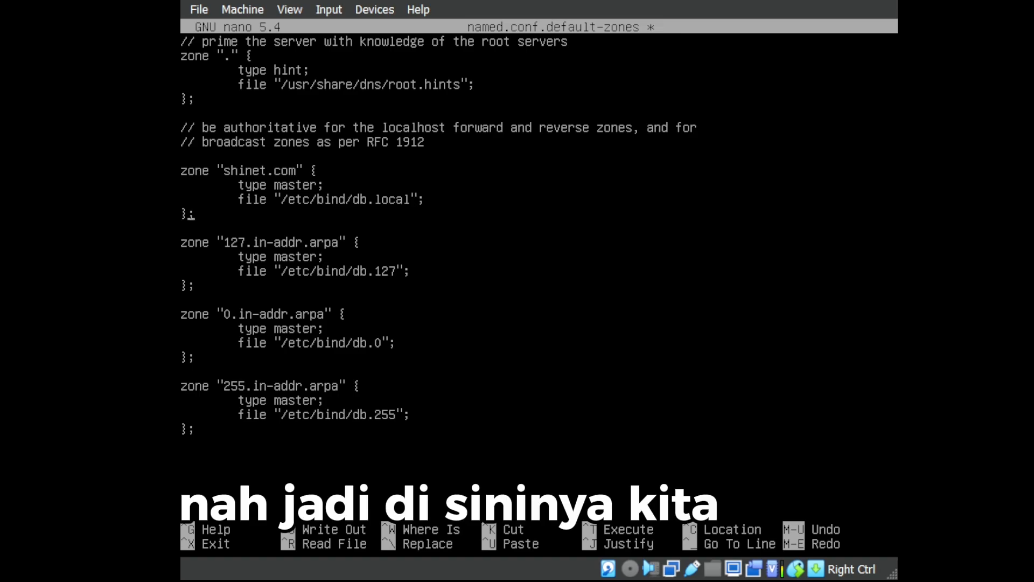
# Point the shinet.com zone to /etc/bind/forward and the 127 zone to /etc/bind/reverse.
pyautogui.press('BackSpace')
pyautogui.press('BackSpace')
pyautogui.press('BackSpace')
pyautogui.press('BackSpace')
pyautogui.press('BackSpace')
pyautogui.press('BackSpace')
pyautogui.press('BackSpace')
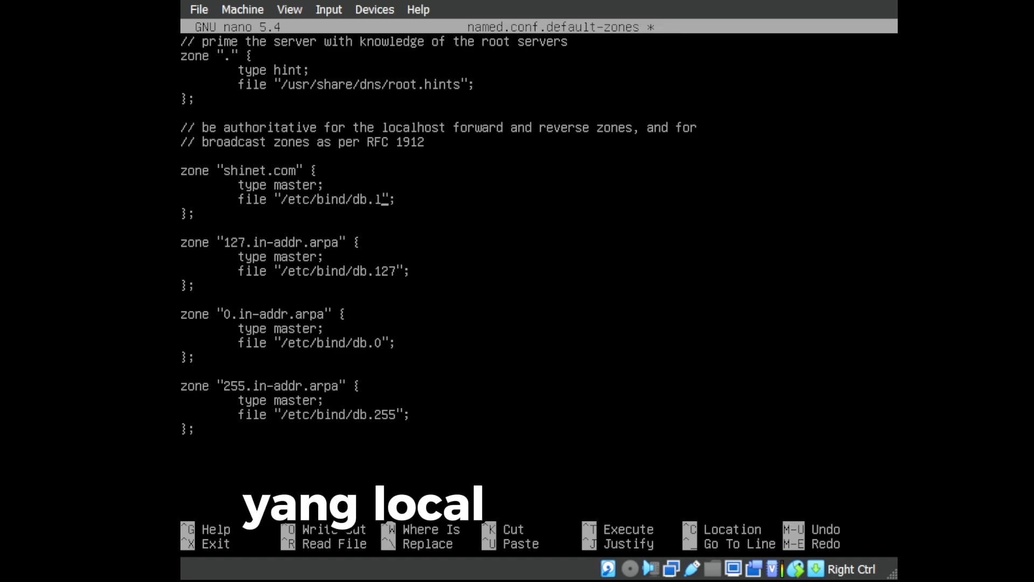
pyautogui.press('BackSpace')
pyautogui.write('f')
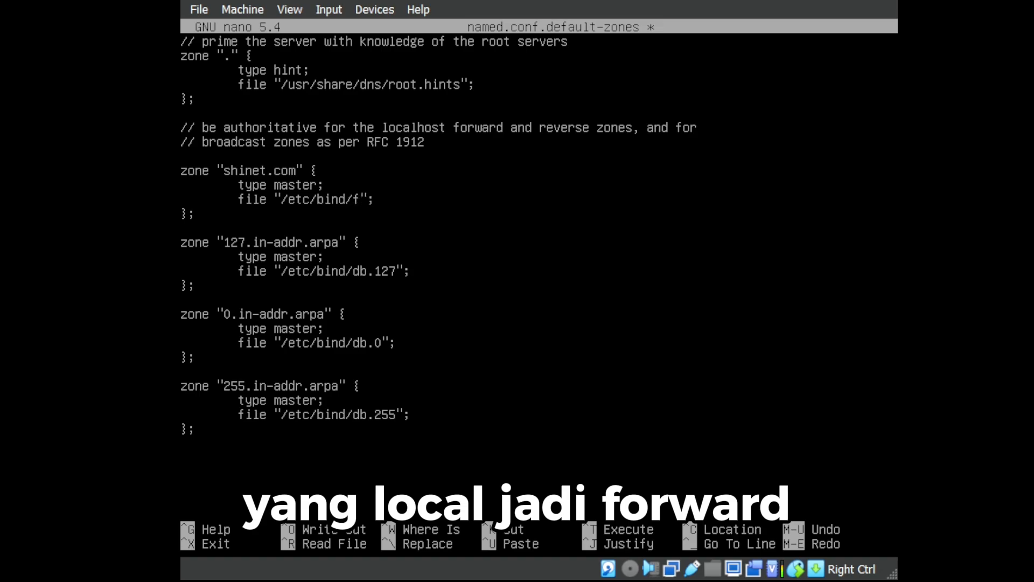
pyautogui.write('orward')
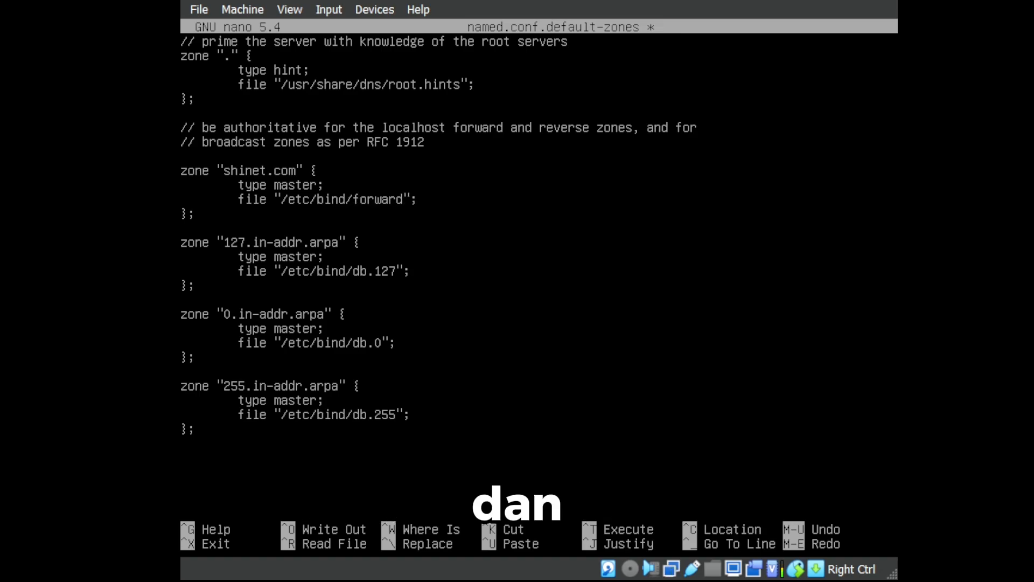
pyautogui.press('Down')
pyautogui.press('Down')
pyautogui.press('Down')
pyautogui.press('Down')
pyautogui.press('Down')
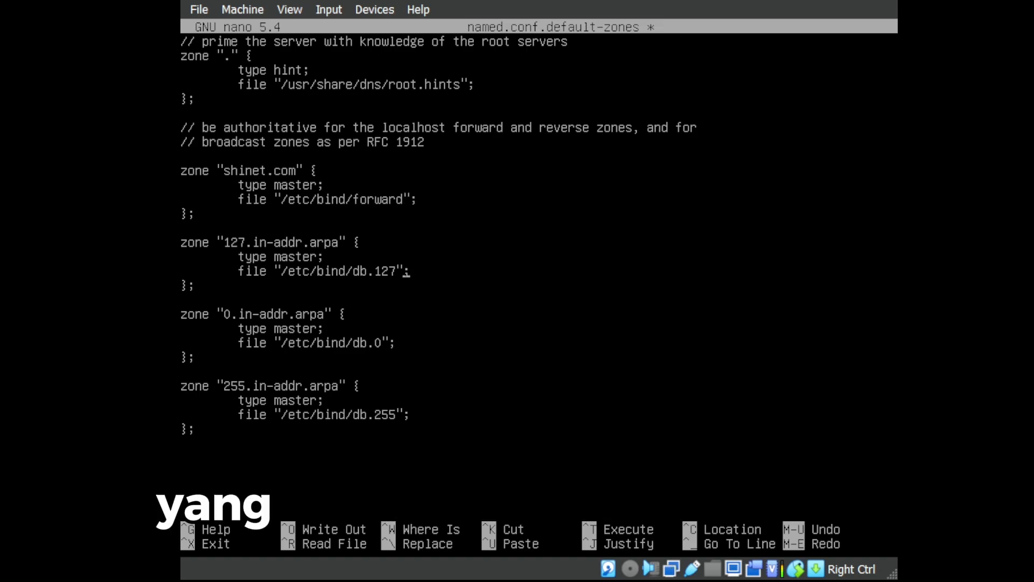
pyautogui.press('Left')
pyautogui.press('BackSpace')
pyautogui.press('BackSpace')
pyautogui.press('BackSpace')
pyautogui.press('BackSpace')
pyautogui.press('BackSpace')
pyautogui.press('BackSpace')
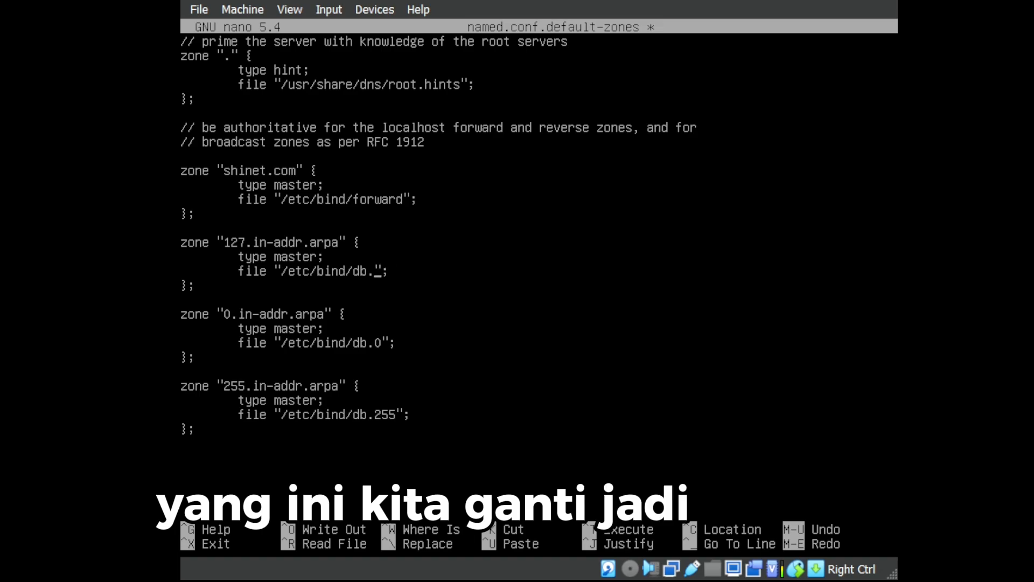
pyautogui.write('revr')
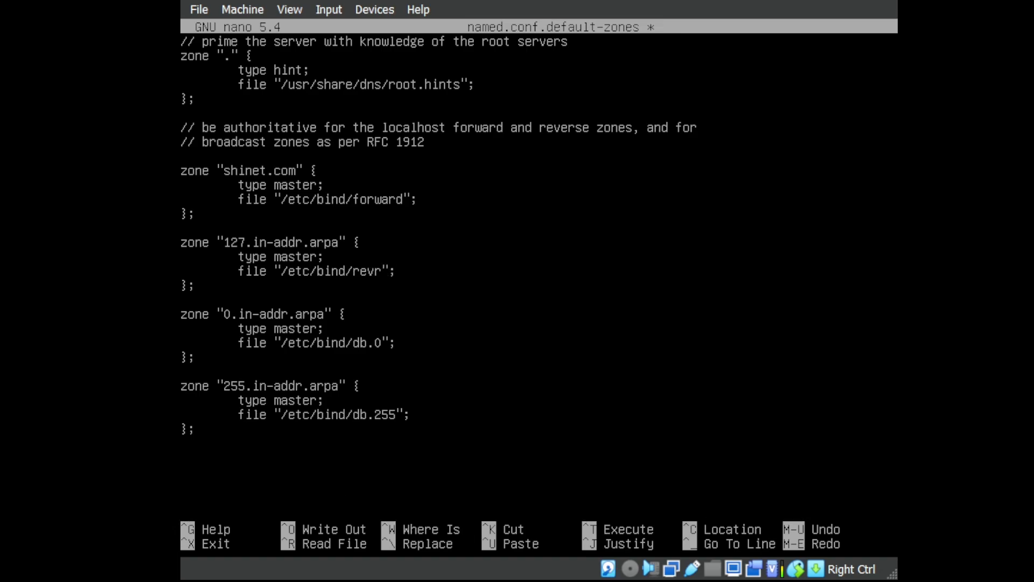
pyautogui.press('BackSpace')
pyautogui.write('erse')
# Rename the 127 reverse zone to 197.in-addr.arpa and exit the editor.
pyautogui.press('Up')
pyautogui.press('Up')
pyautogui.press('Up')
pyautogui.press('Up')
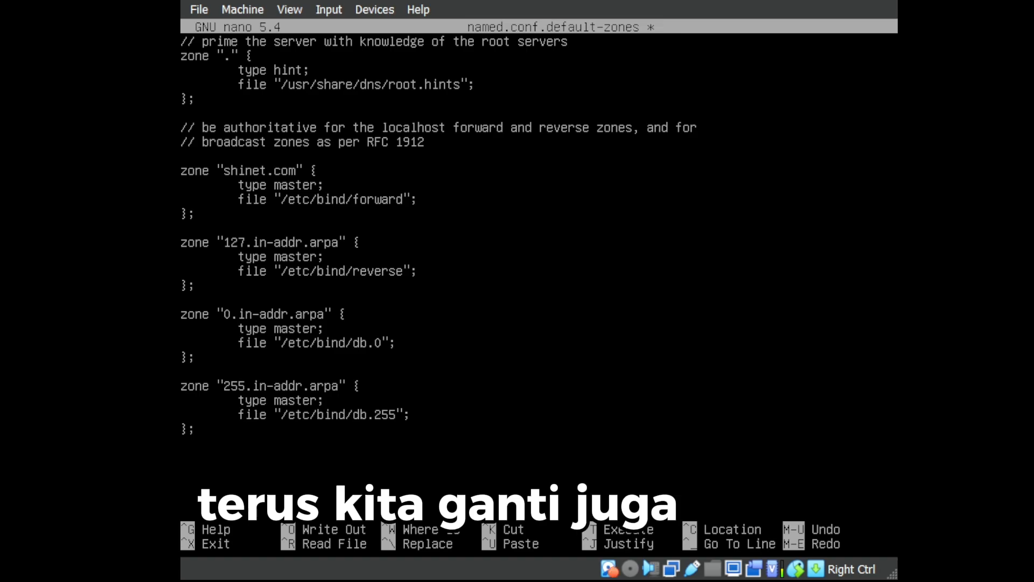
pyautogui.press('Right')
pyautogui.press('Right')
pyautogui.press('Right')
pyautogui.press('Right')
pyautogui.press('Right')
pyautogui.press('Right')
pyautogui.press('Right')
pyautogui.press('Right')
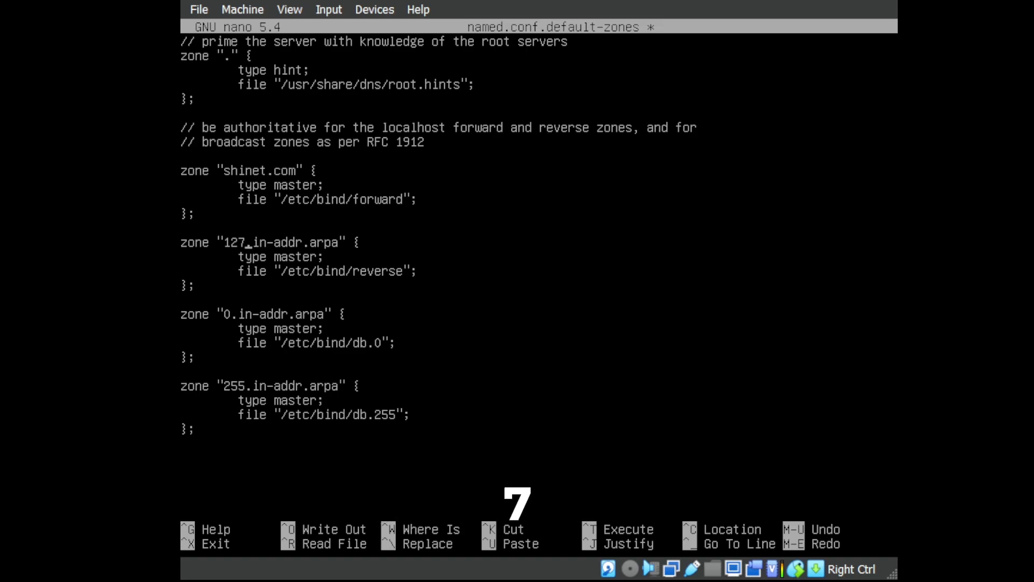
pyautogui.press('BackSpace')
pyautogui.press('BackSpace')
pyautogui.press('BackSpace')
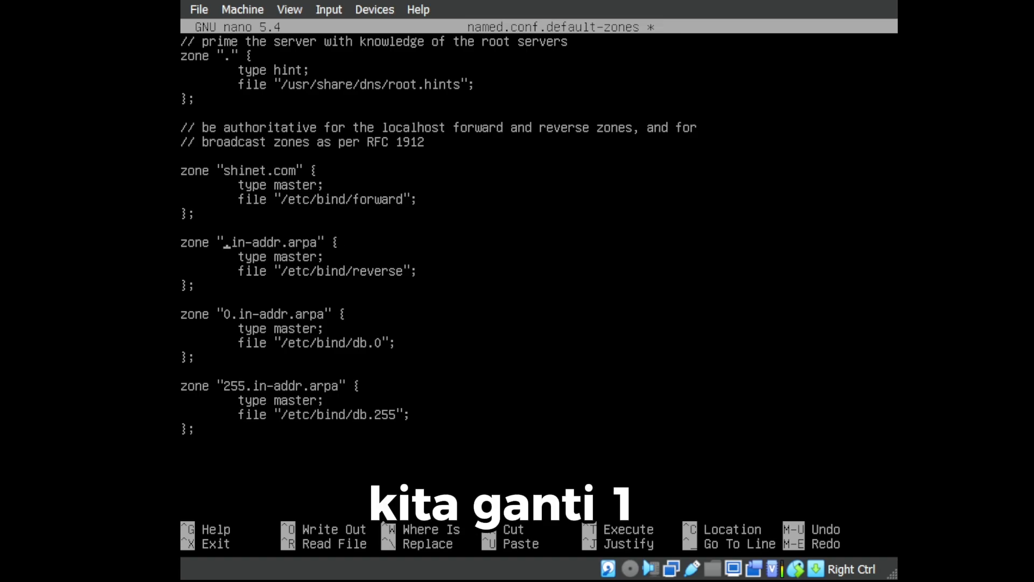
pyautogui.write('197')
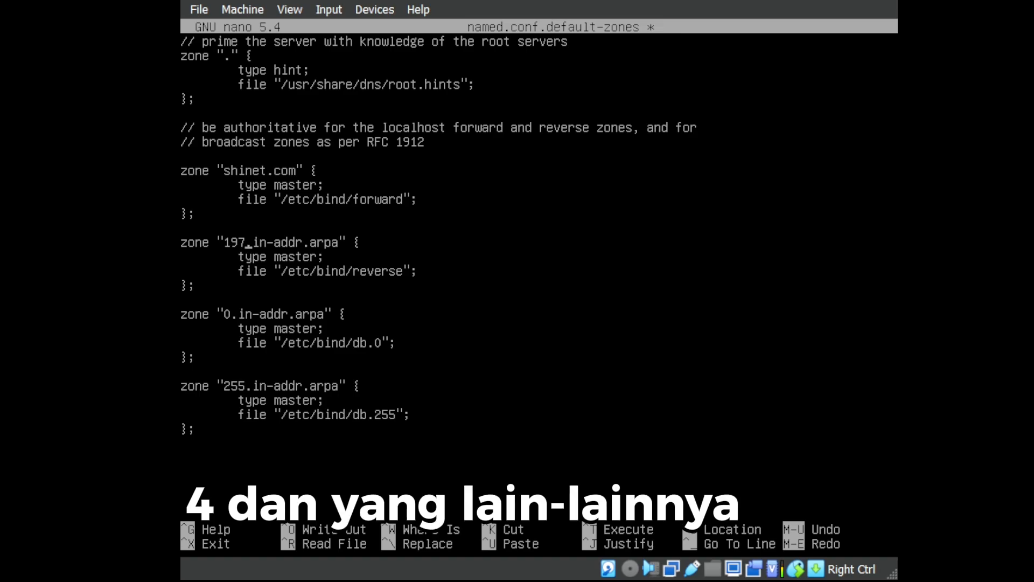
pyautogui.hotkey('ctrl', 'x')
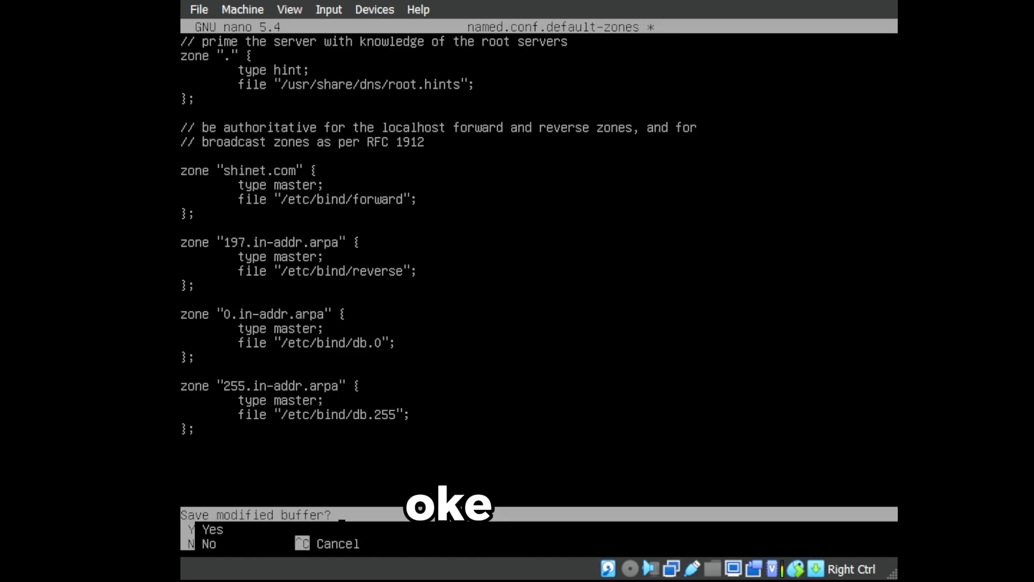
# Save named.conf.default-zones under its existing name and clear the recalled command.
pyautogui.press('y')
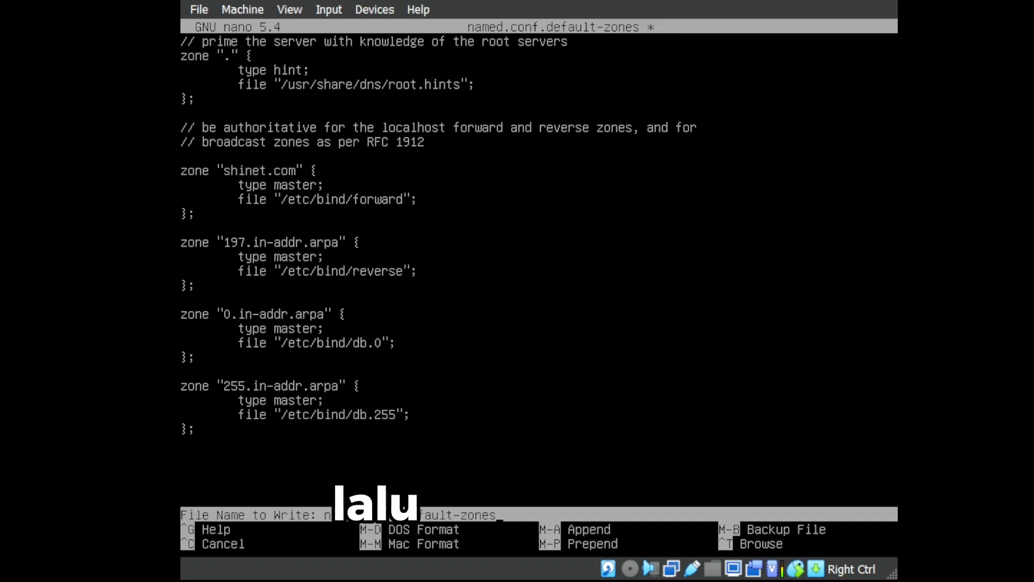
pyautogui.press('Return')
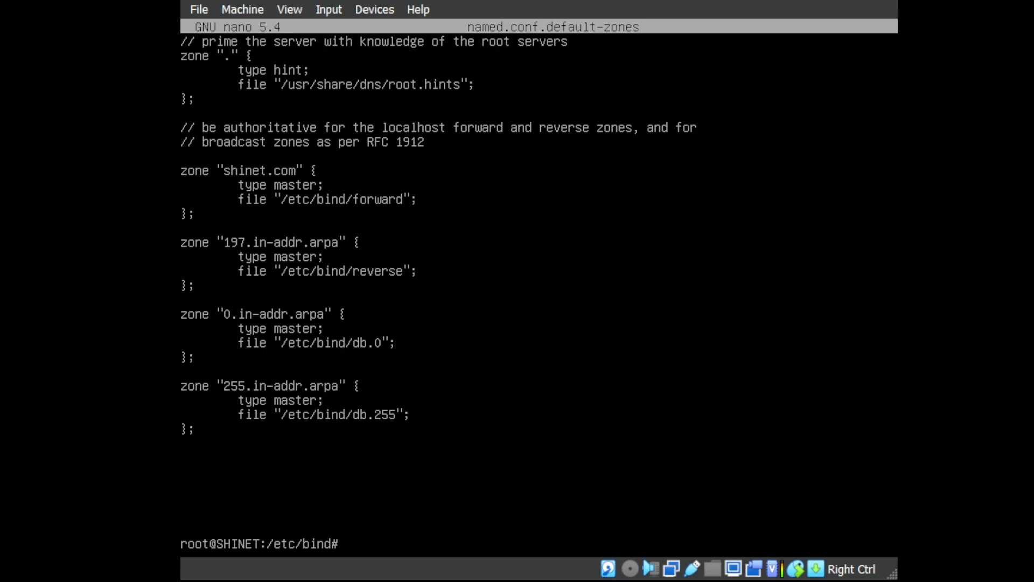
pyautogui.press('Up')
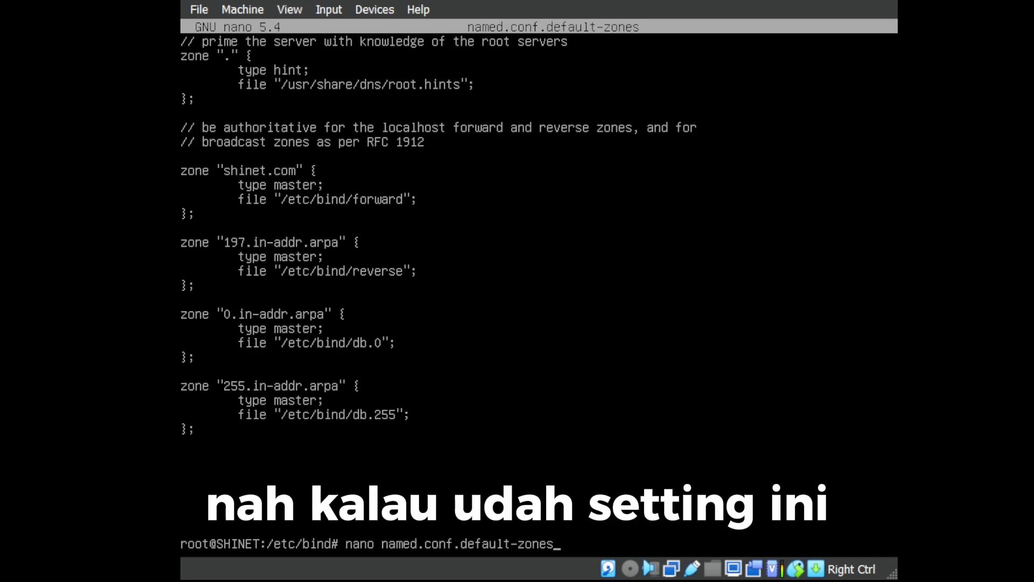
pyautogui.press('Up')
pyautogui.press('Up')
pyautogui.press('Down')
pyautogui.press('Down')
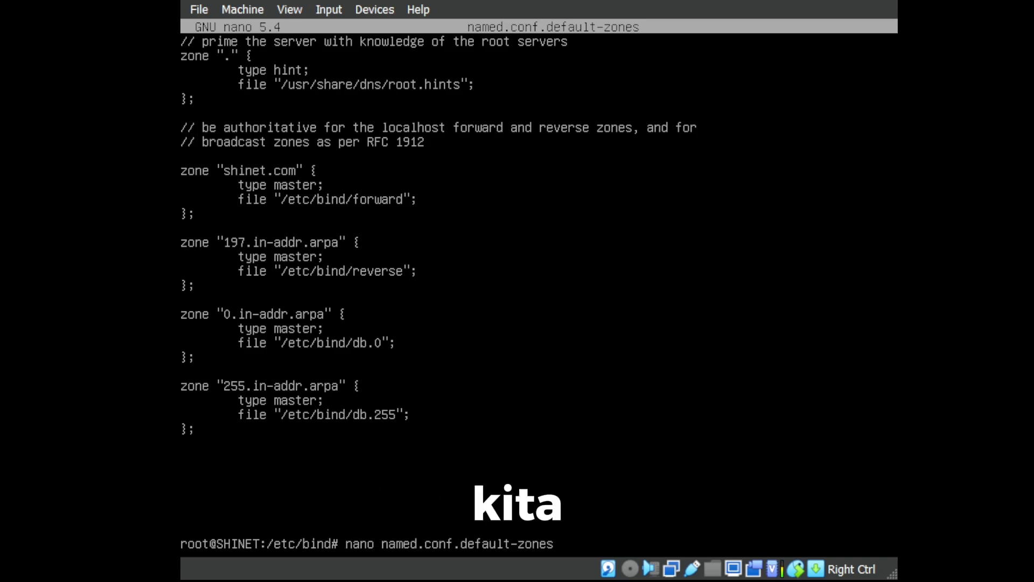
pyautogui.press('Down')
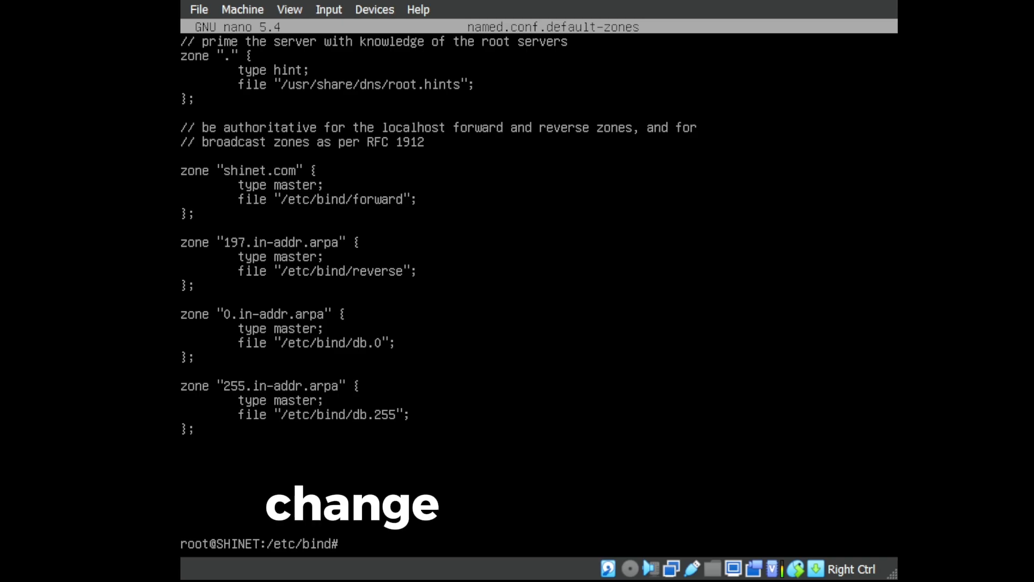
# Return to the home directory with cd and begin entering nano /etc/resolv.conf.
pyautogui.write('cd')
pyautogui.press('Return')
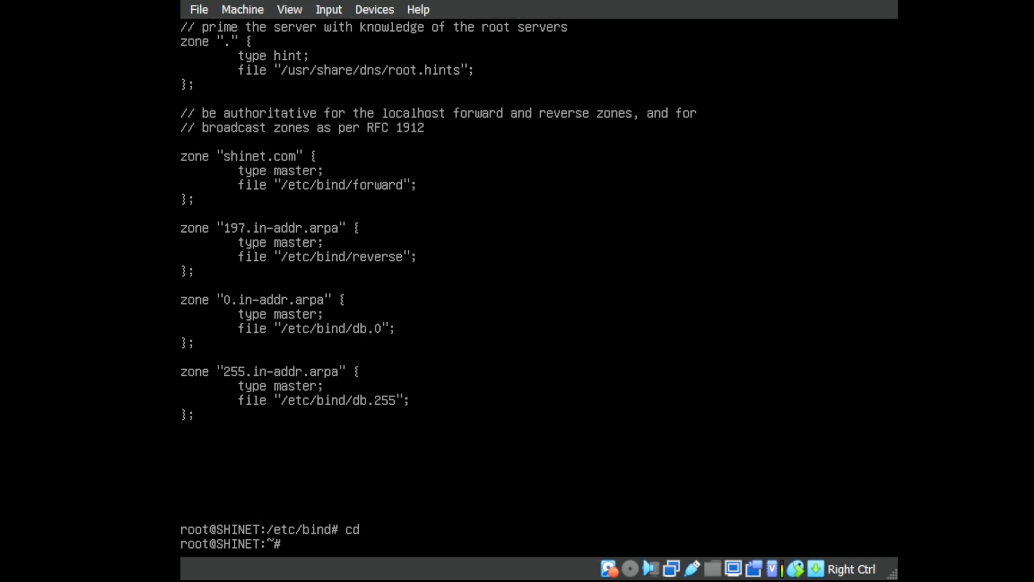
pyautogui.write('nano /etc/')
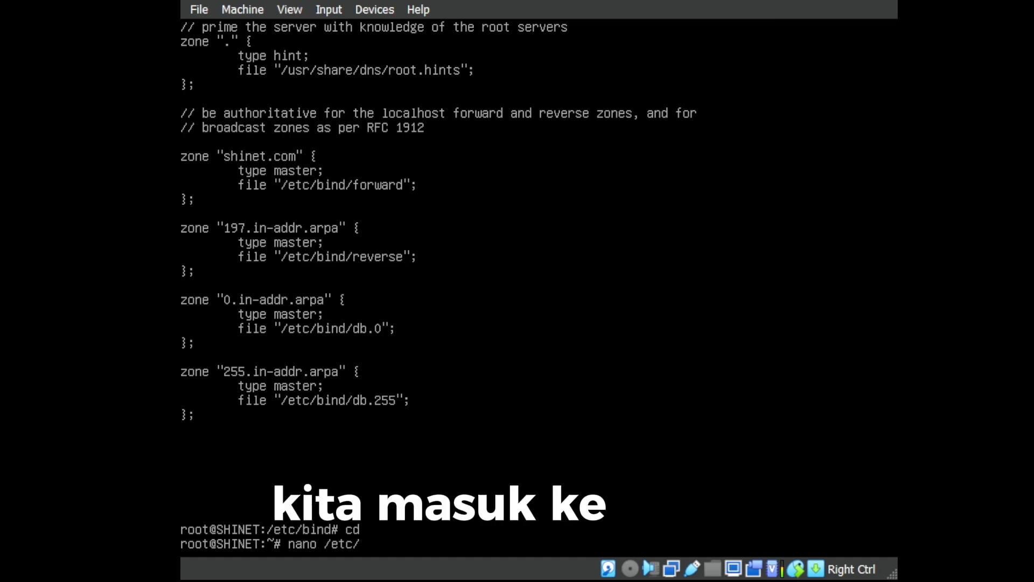
pyautogui.write('resolv')
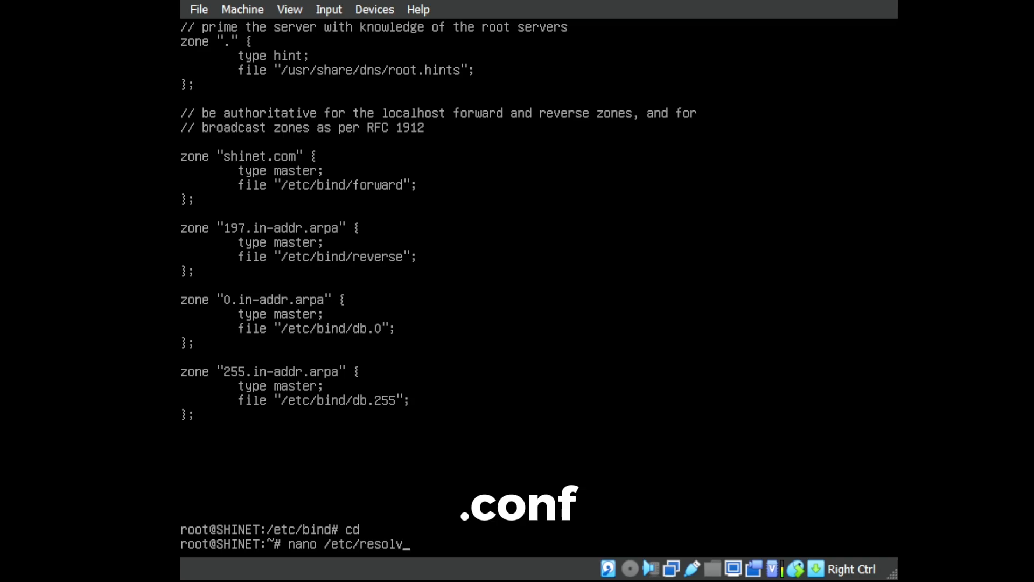
pyautogui.write('.conf')
# Open /etc/resolv.conf and add a 'search shinet.com' line above the nameserver entry.
pyautogui.press('Return')
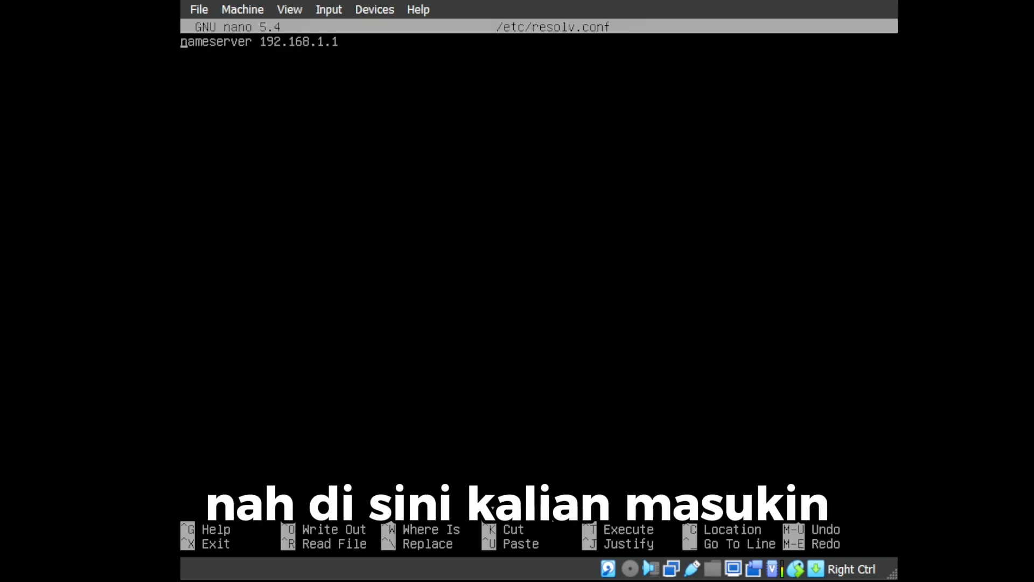
pyautogui.press('Return')
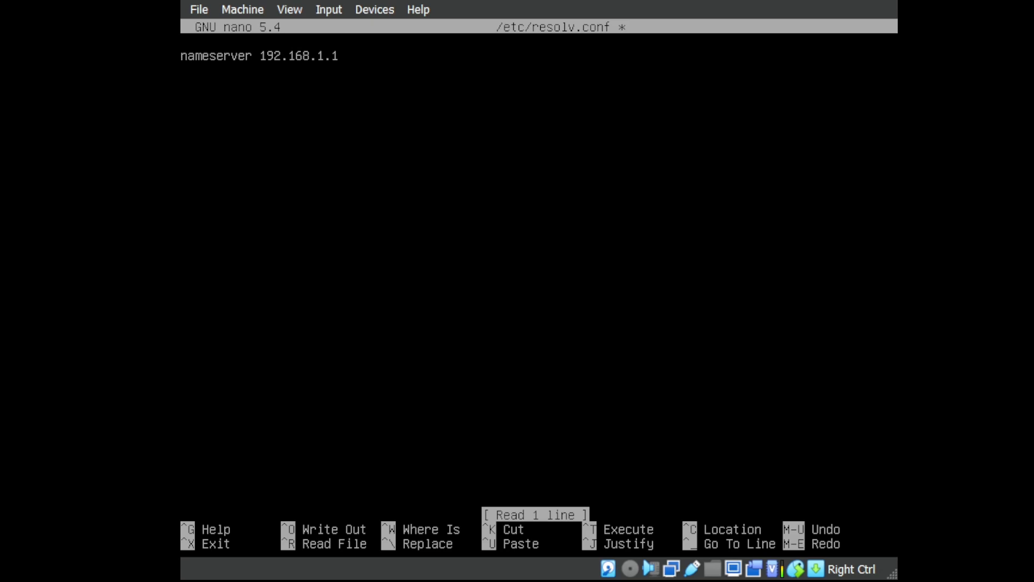
pyautogui.write('search ')
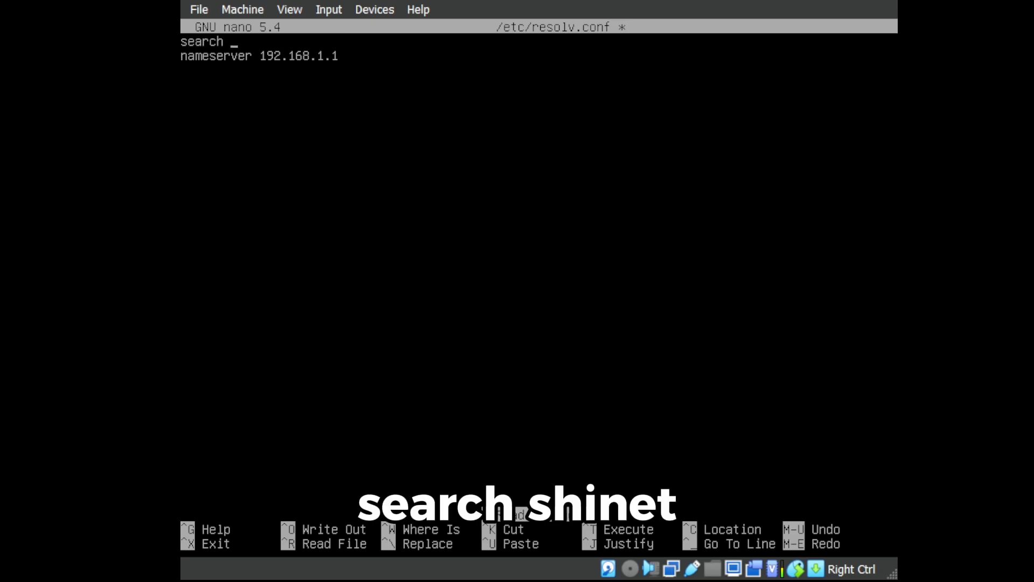
pyautogui.write('shin')
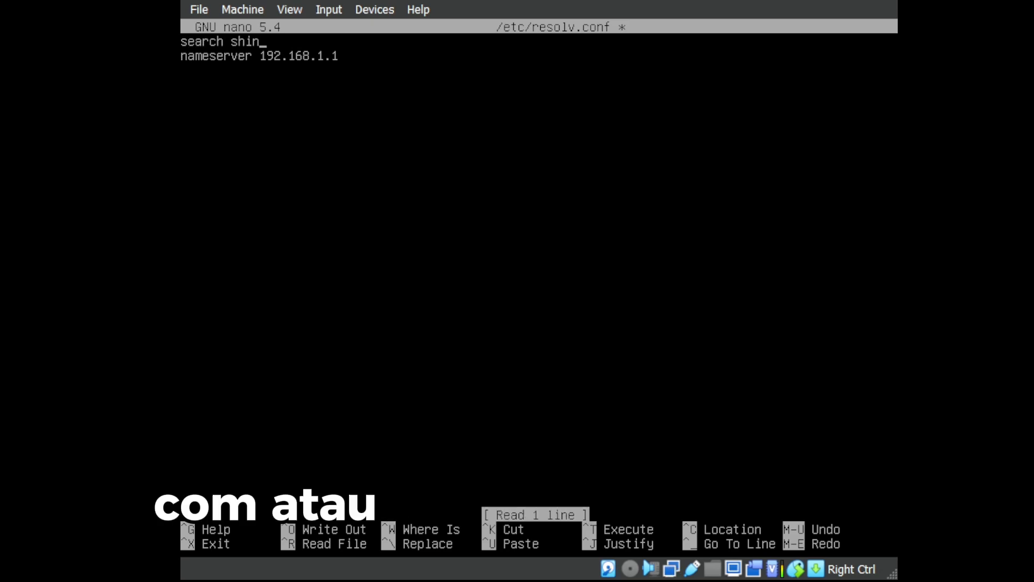
pyautogui.write('et.com')
# Change the nameserver address to 197.161.16.16 and save resolv.conf.
pyautogui.press('Down')
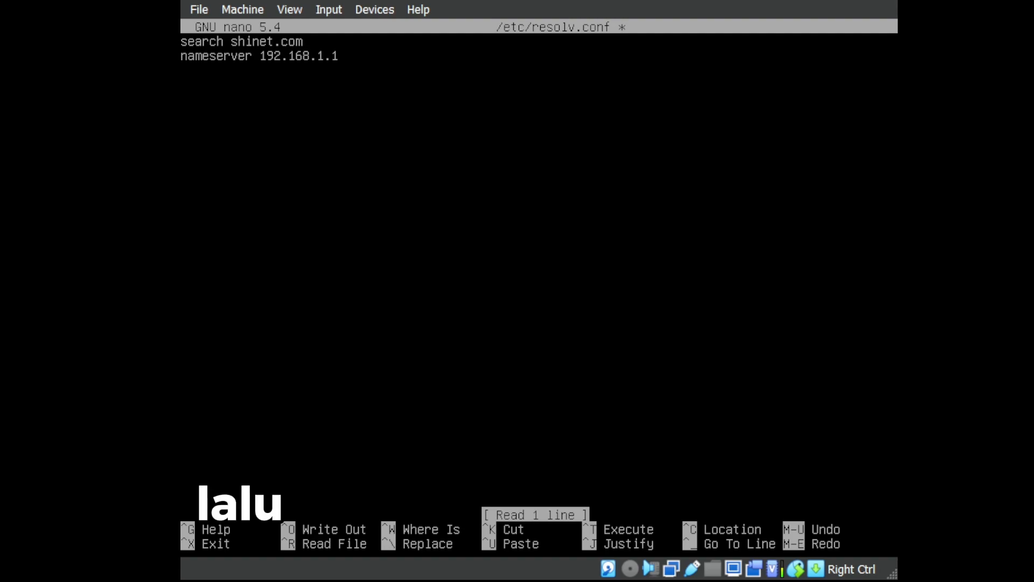
pyautogui.press('Right')
pyautogui.press('Right')
pyautogui.press('Right')
pyautogui.press('Right')
pyautogui.press('Right')
pyautogui.press('BackSpace')
pyautogui.press('BackSpace')
pyautogui.press('BackSpace')
pyautogui.press('BackSpace')
pyautogui.press('BackSpace')
pyautogui.press('BackSpace')
pyautogui.press('BackSpace')
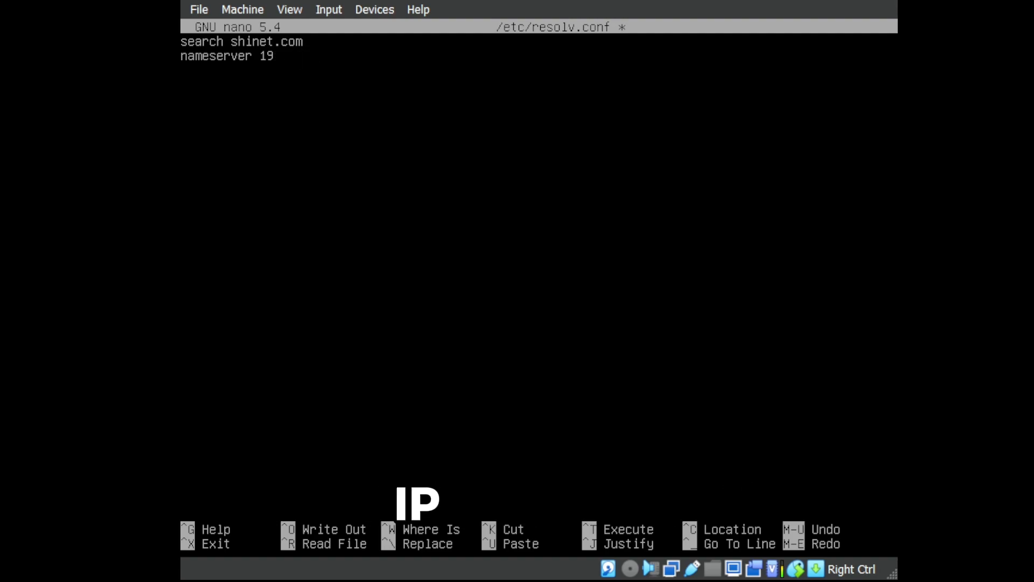
pyautogui.write('7.')
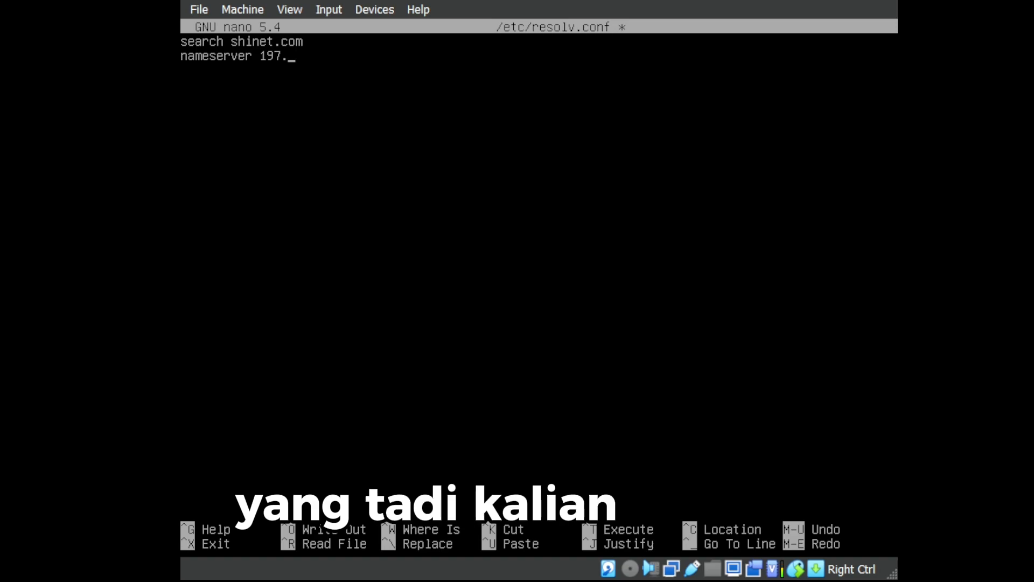
pyautogui.write('19')
pyautogui.press('BackSpace')
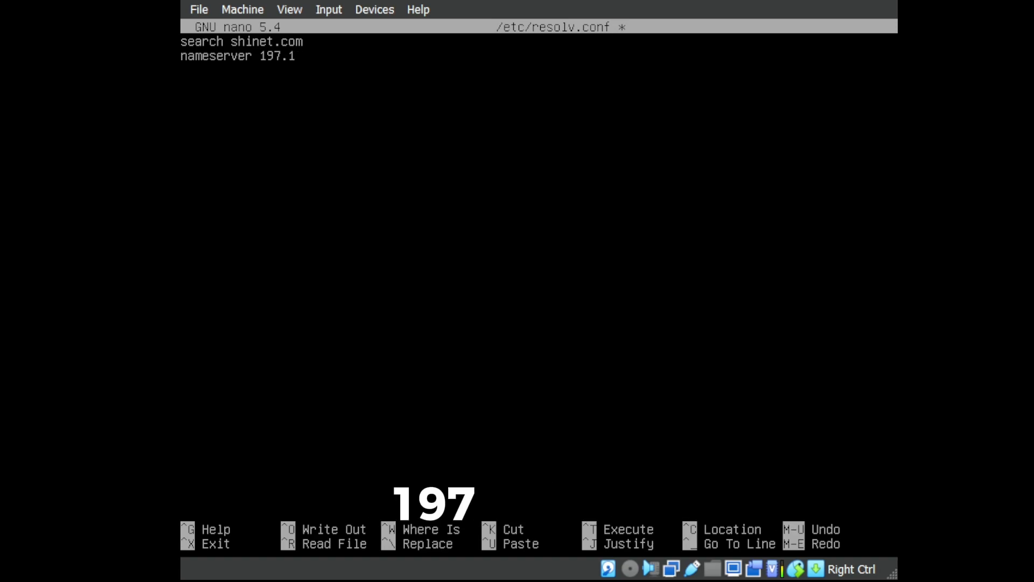
pyautogui.write('61.16')
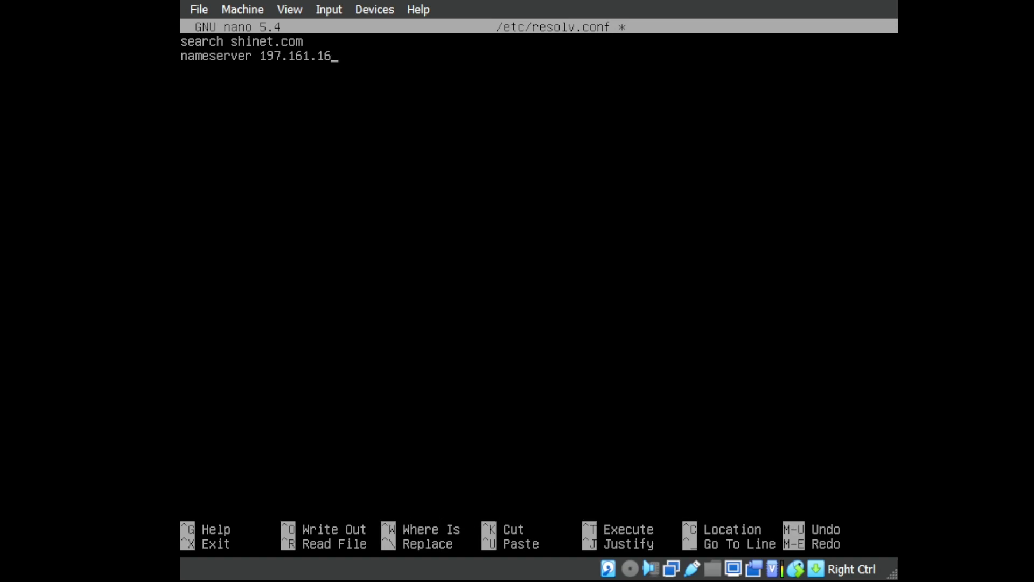
pyautogui.write('.16')
pyautogui.hotkey('ctrl', 'x')
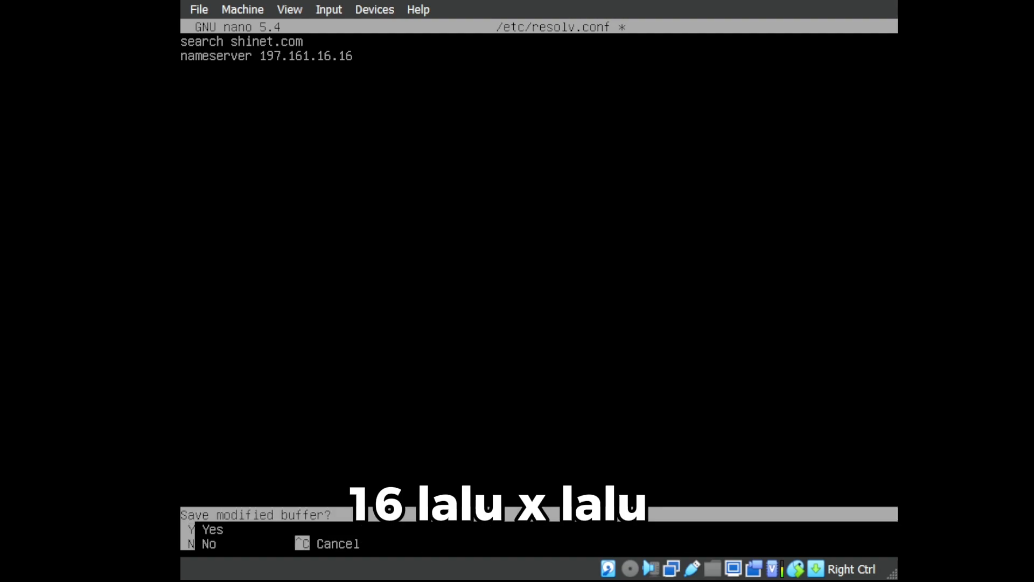
pyautogui.press('y')
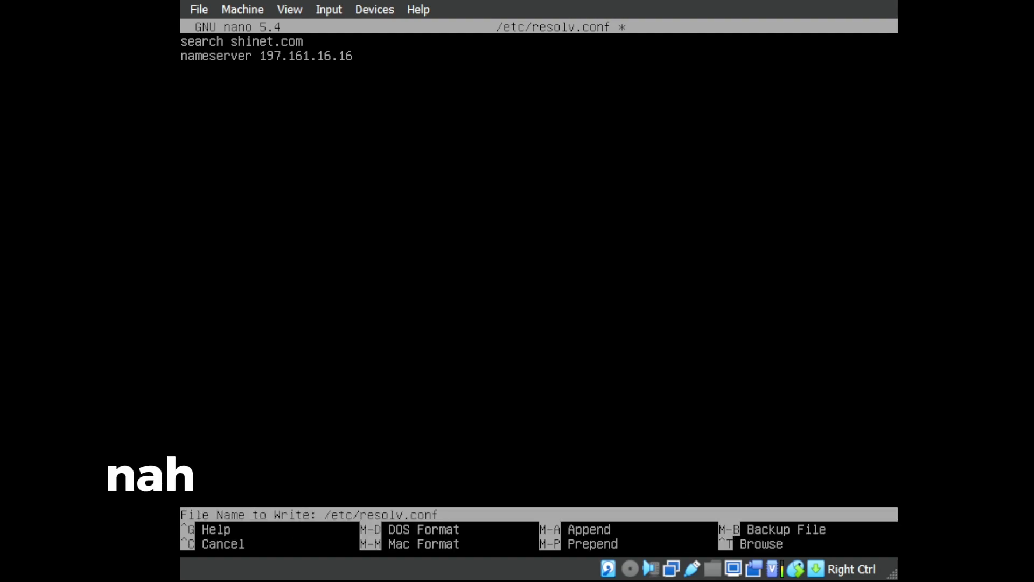
pyautogui.press('Return')
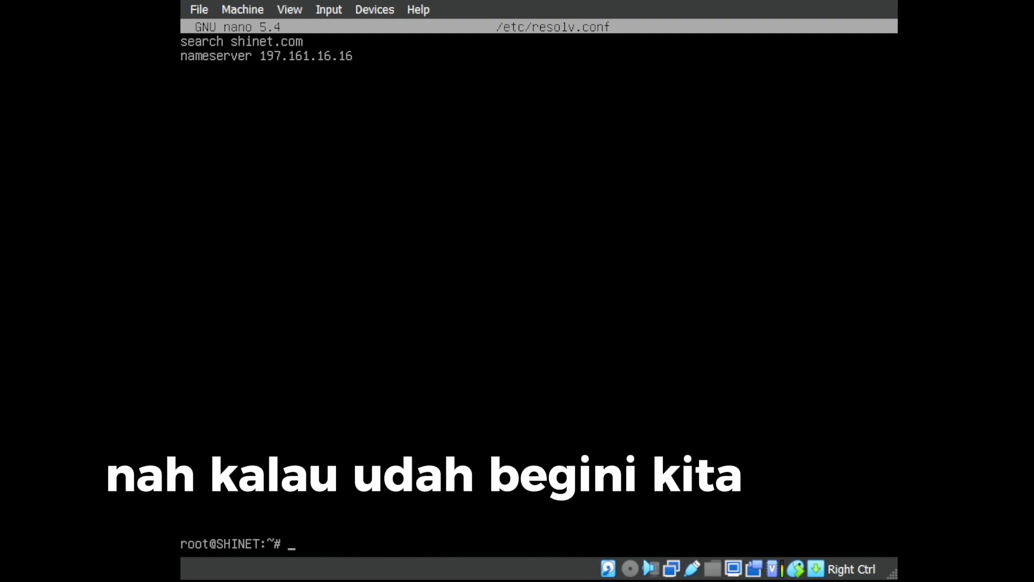
# Run 'systemctl restart bind9', then 'nslookup shinet.com' to confirm it returns 197.161.16.16.
pyautogui.write('syst')
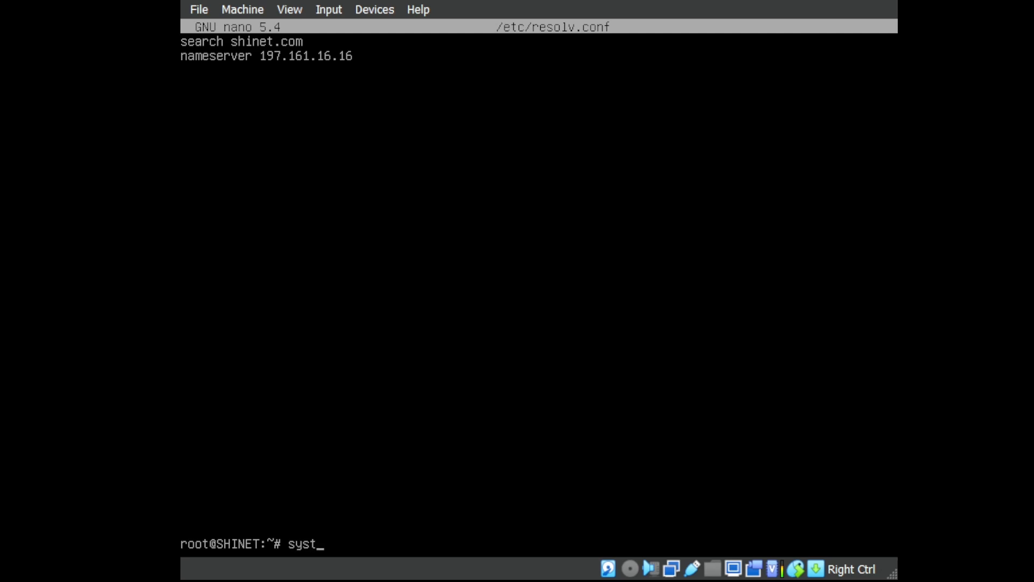
pyautogui.write('em')
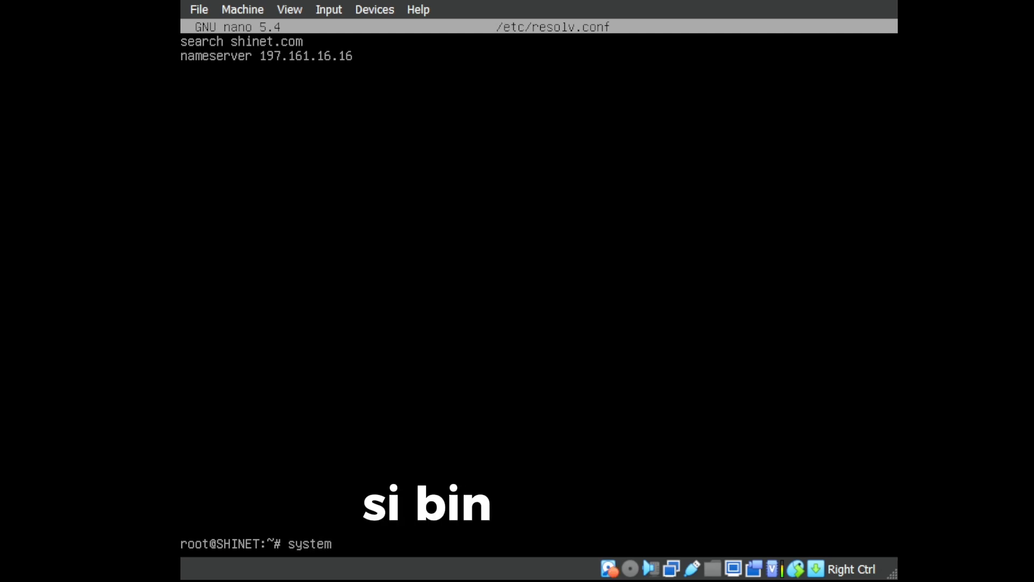
pyautogui.write('ctl')
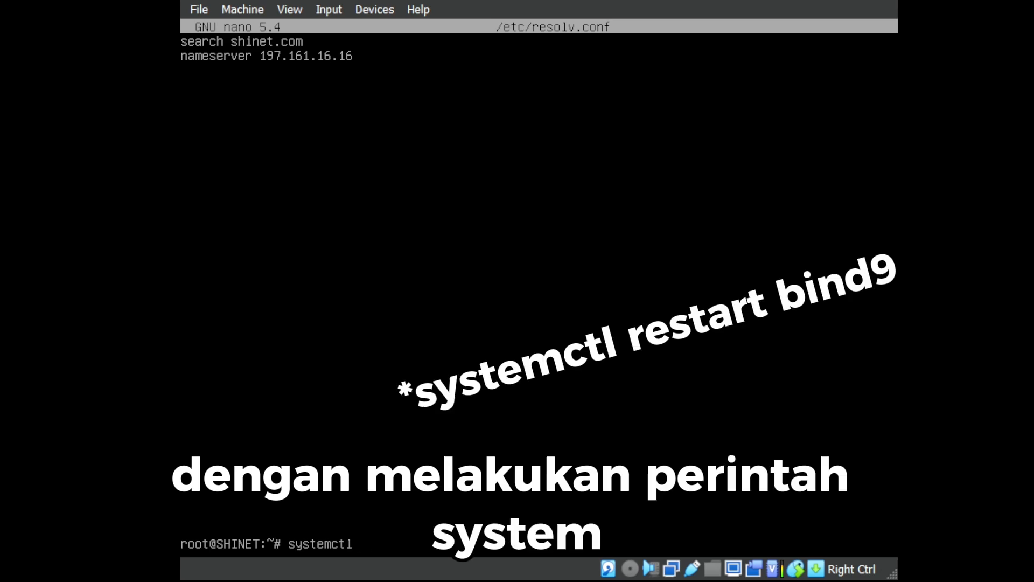
pyautogui.write('restart')
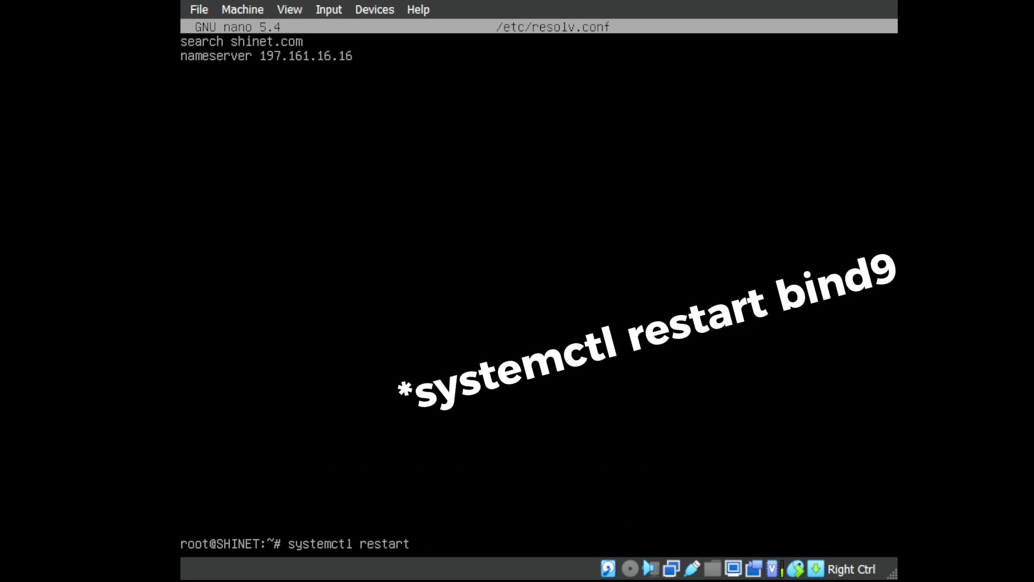
pyautogui.write(' bind')
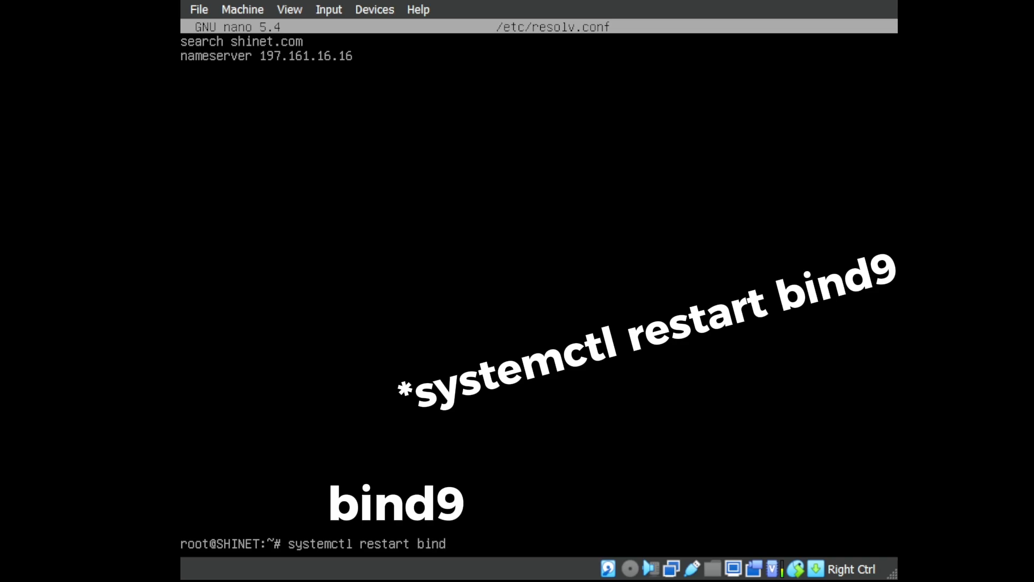
pyautogui.write('9')
pyautogui.press('Return')
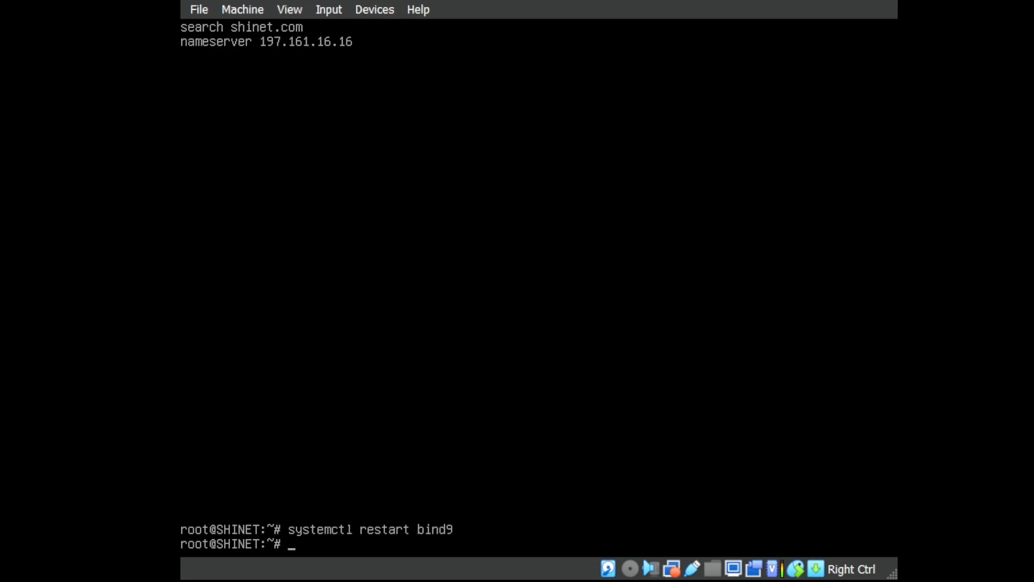
pyautogui.write('nsl')
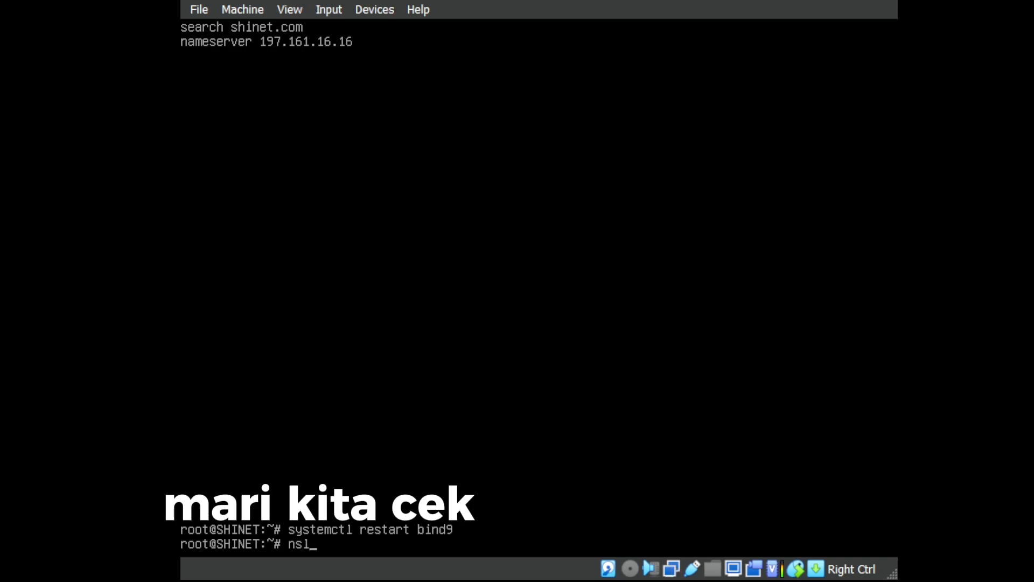
pyautogui.write('ookup ')
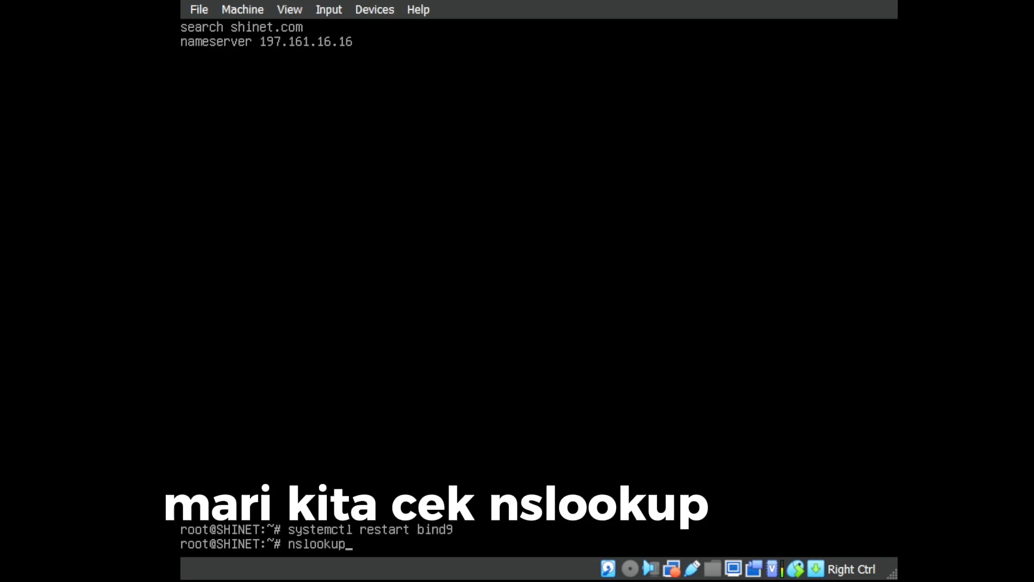
pyautogui.write('shinet')
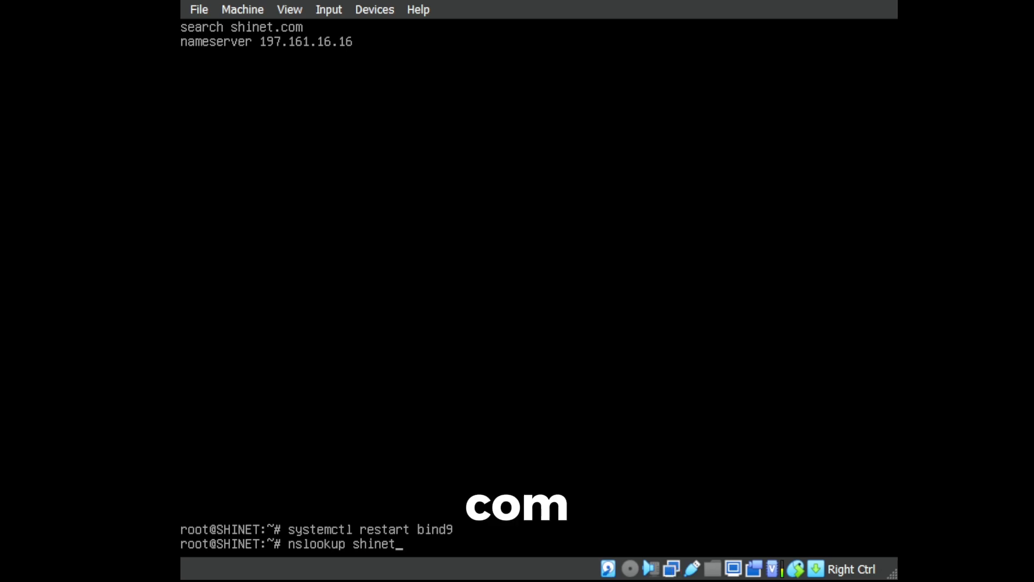
pyautogui.write('.com')
pyautogui.press('Return')
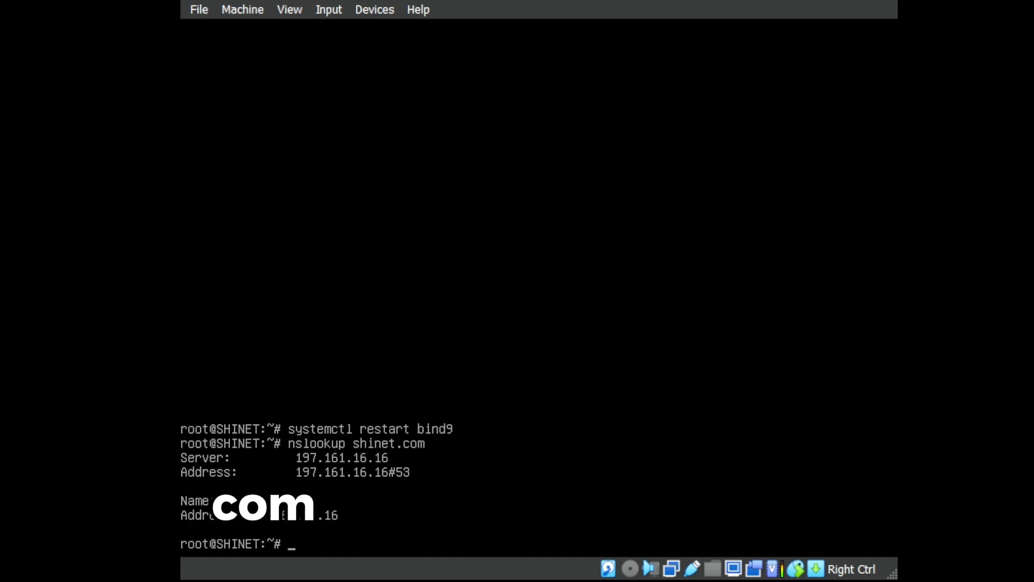
# Open /etc/dhcp/dhcpd.conf in nano from the root prompt.
pyautogui.press('Up')
pyautogui.press('Down')
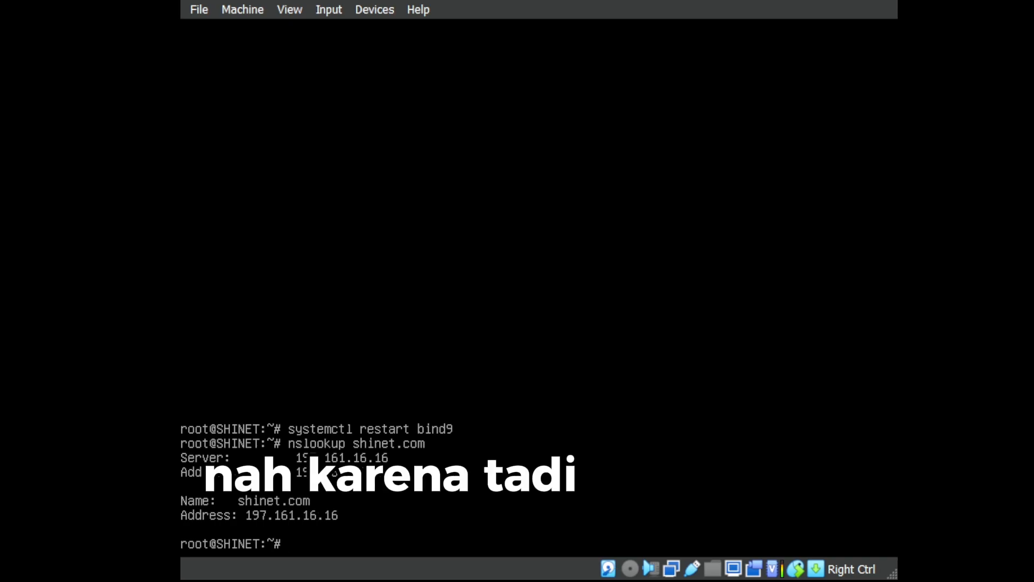
pyautogui.press('Up')
pyautogui.press('Up')
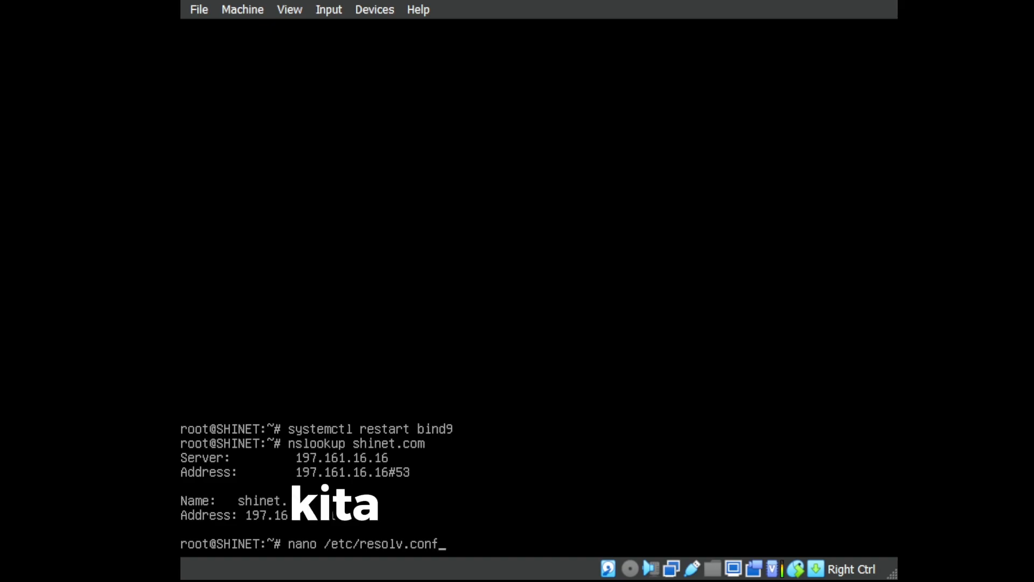
pyautogui.press('Down')
pyautogui.press('Down')
pyautogui.press('Down')
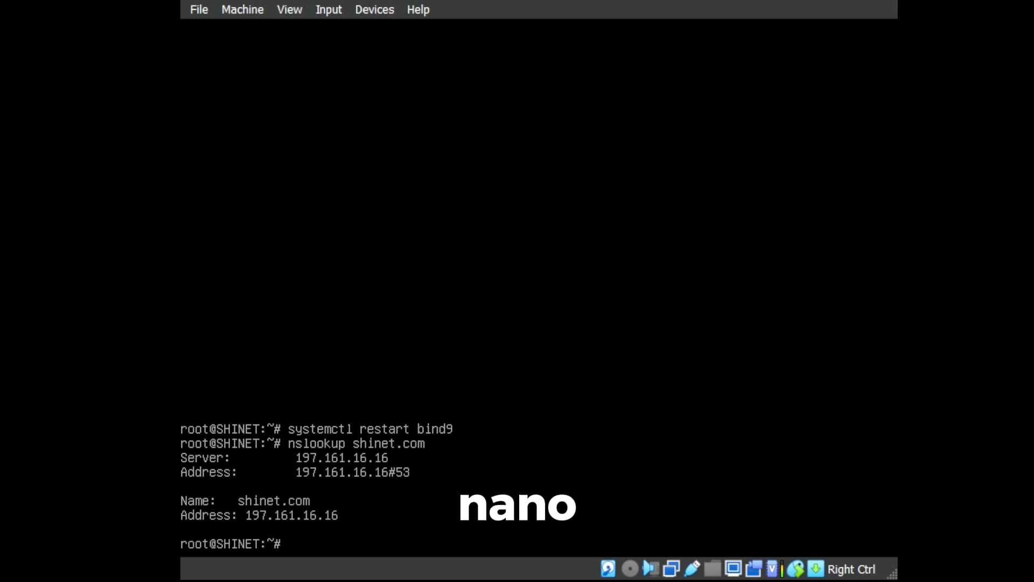
pyautogui.write('nano /')
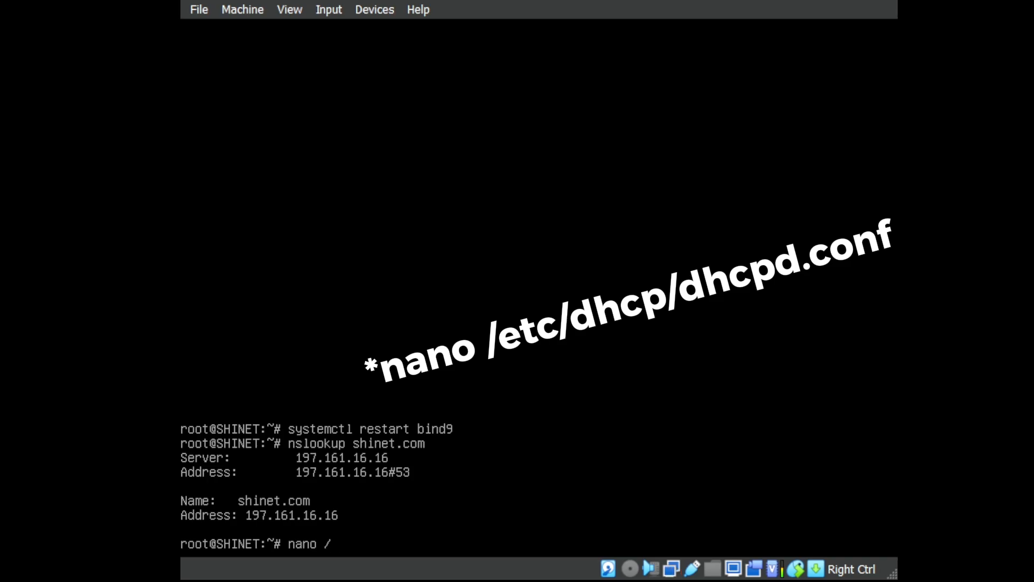
pyautogui.write('etc/shcp')
pyautogui.press('BackSpace')
pyautogui.press('BackSpace')
pyautogui.press('BackSpace')
pyautogui.press('BackSpace')
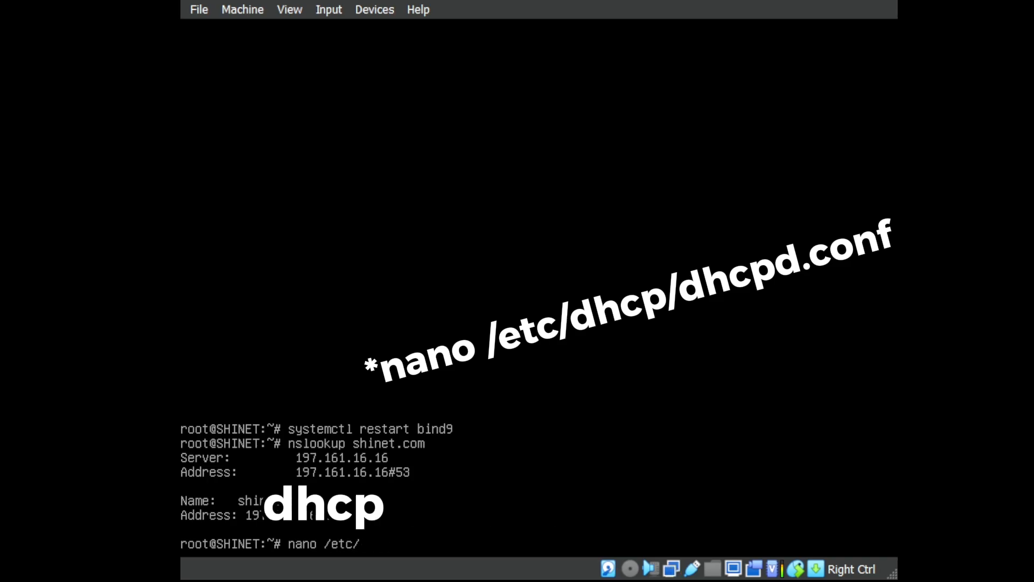
pyautogui.write('dhcp')
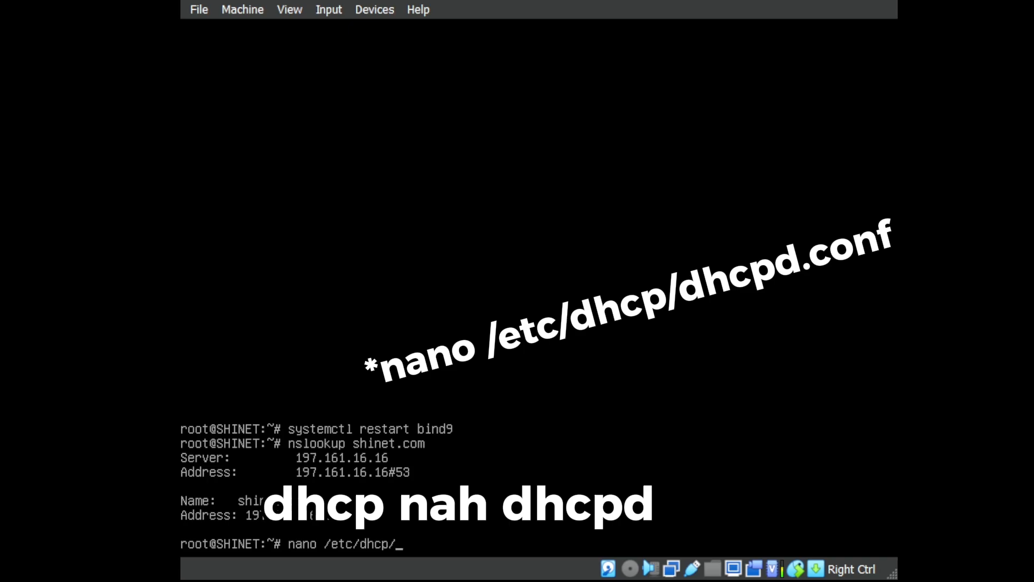
pyautogui.write('/dhcpd.conf')
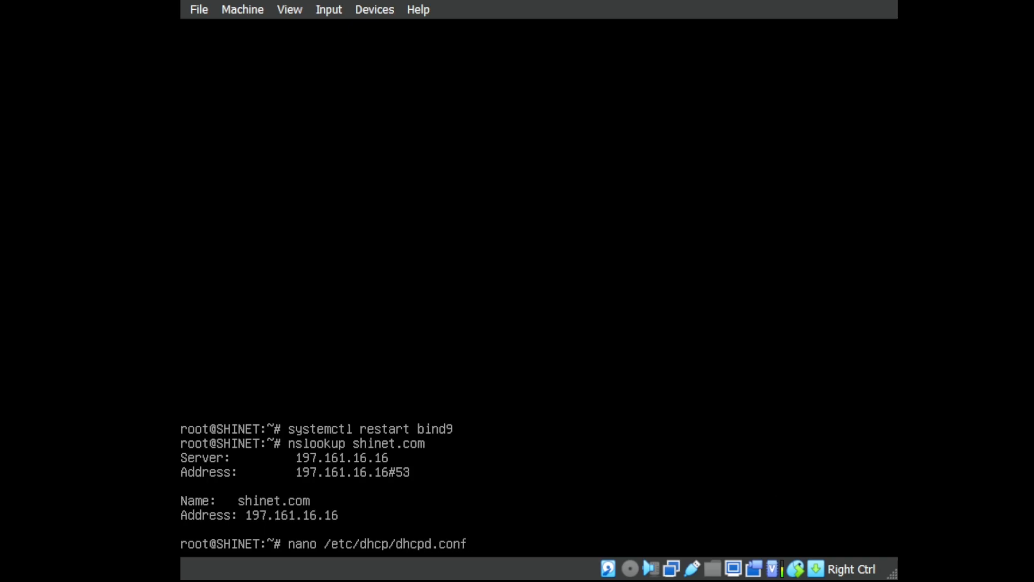
pyautogui.press('Return')
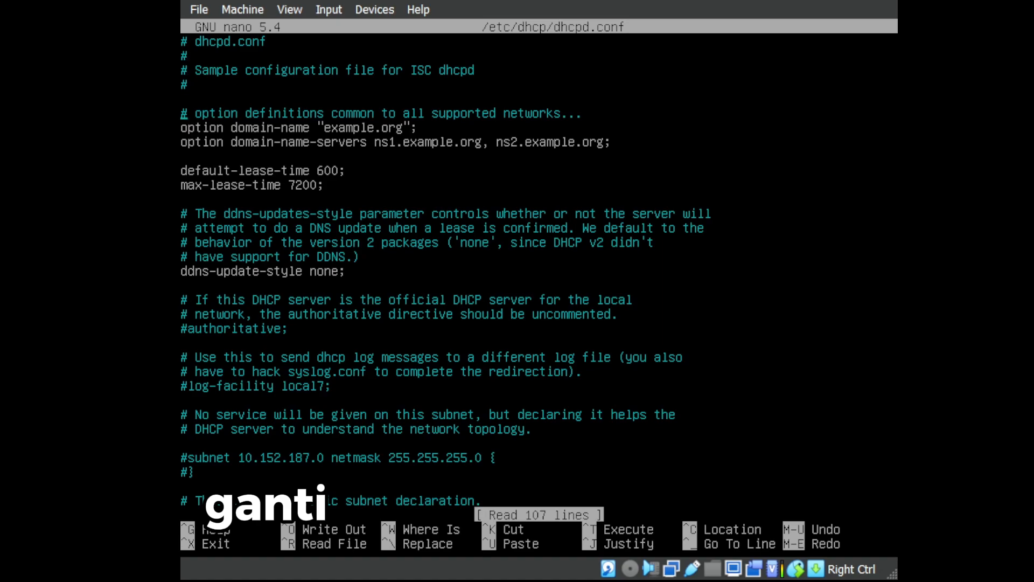
# Change the option domain-name value from example.org to shinet.com.
pyautogui.press('Down')
pyautogui.press('Right')
pyautogui.press('Right')
pyautogui.press('Right')
pyautogui.press('Right')
pyautogui.press('Right')
pyautogui.press('Right')
pyautogui.press('Right')
pyautogui.press('Right')
pyautogui.press('Right')
pyautogui.press('Right')
pyautogui.press('Right')
pyautogui.press('Right')
pyautogui.press('Right')
pyautogui.press('Right')
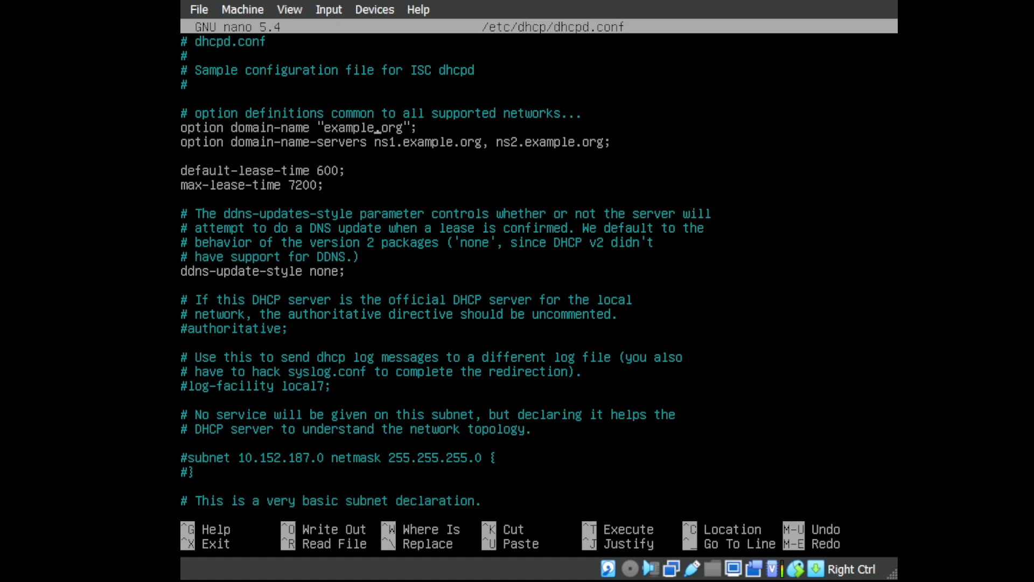
pyautogui.press('BackSpace')
pyautogui.press('BackSpace')
pyautogui.press('BackSpace')
pyautogui.press('BackSpace')
pyautogui.press('BackSpace')
pyautogui.press('BackSpace')
pyautogui.press('BackSpace')
pyautogui.press('BackSpace')
pyautogui.press('BackSpace')
pyautogui.press('BackSpace')
pyautogui.press('BackSpace')
pyautogui.write('shinet')
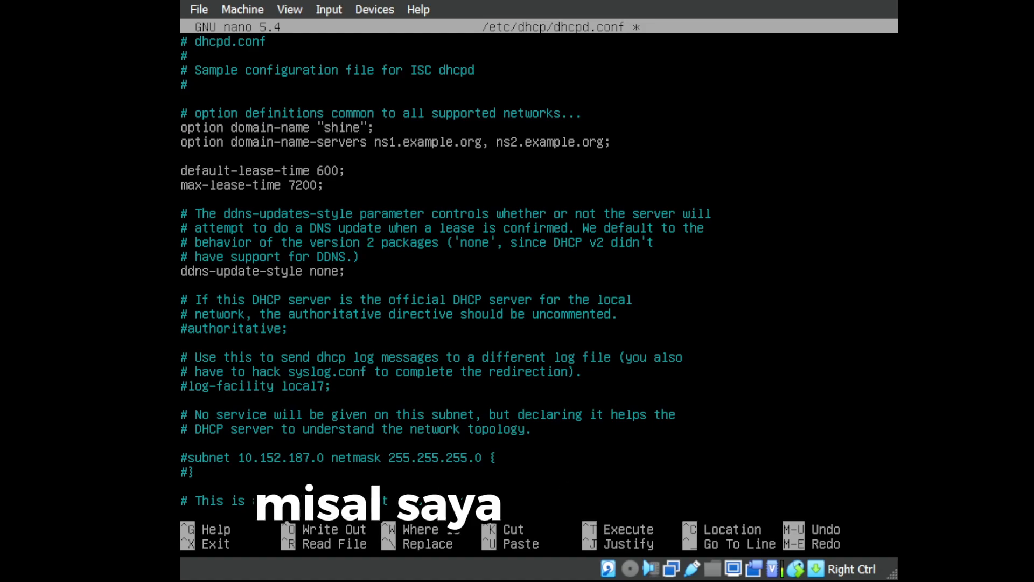
pyautogui.write('.com')
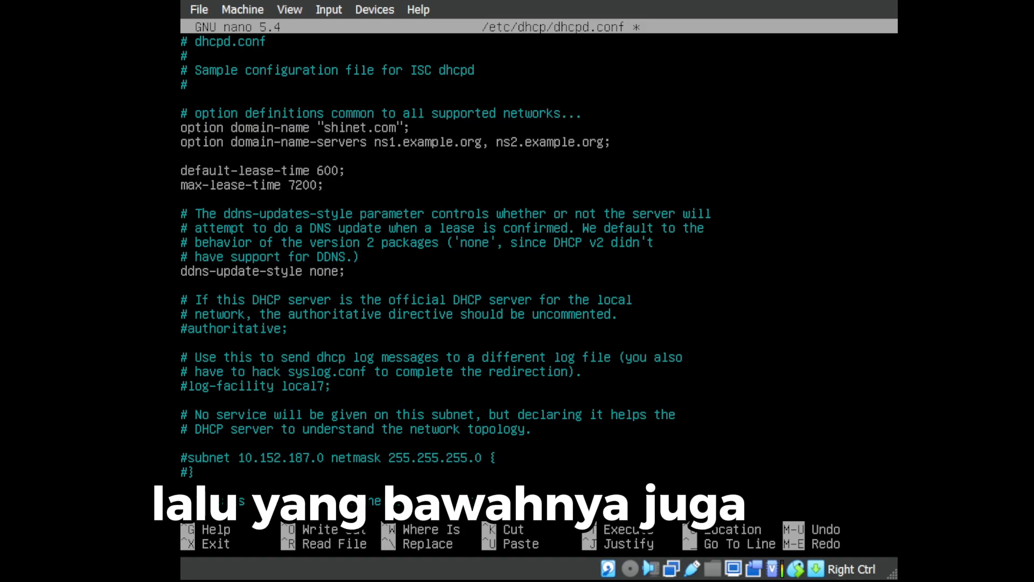
# Set the domain-name-servers to ns1.shinet.com and ns2.shinet.com.
pyautogui.press('Down')
pyautogui.press('Right')
pyautogui.press('Right')
pyautogui.press('Right')
pyautogui.press('Right')
pyautogui.press('Right')
pyautogui.press('Right')
pyautogui.press('Right')
pyautogui.press('Right')
pyautogui.press('Right')
pyautogui.press('Right')
pyautogui.press('Right')
pyautogui.press('Right')
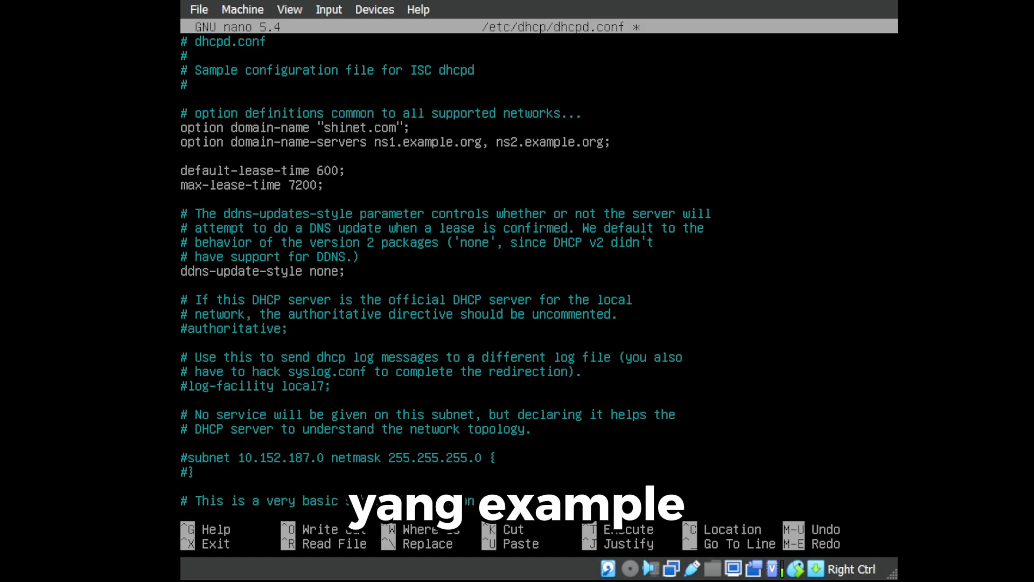
pyautogui.press('BackSpace')
pyautogui.press('BackSpace')
pyautogui.press('BackSpace')
pyautogui.press('BackSpace')
pyautogui.press('BackSpace')
pyautogui.press('BackSpace')
pyautogui.press('BackSpace')
pyautogui.press('BackSpace')
pyautogui.press('BackSpace')
pyautogui.press('BackSpace')
pyautogui.press('BackSpace')
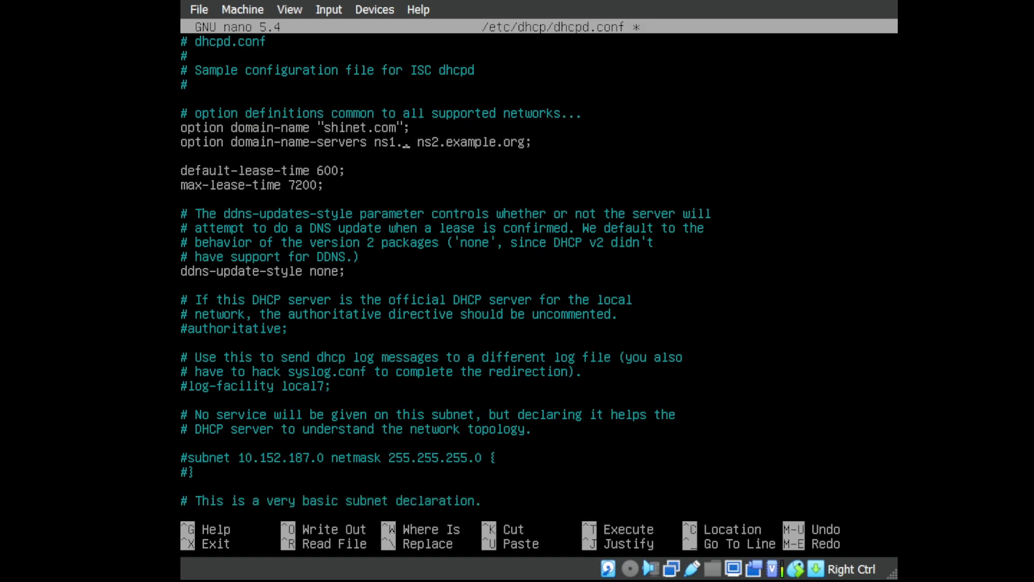
pyautogui.write('shinet')
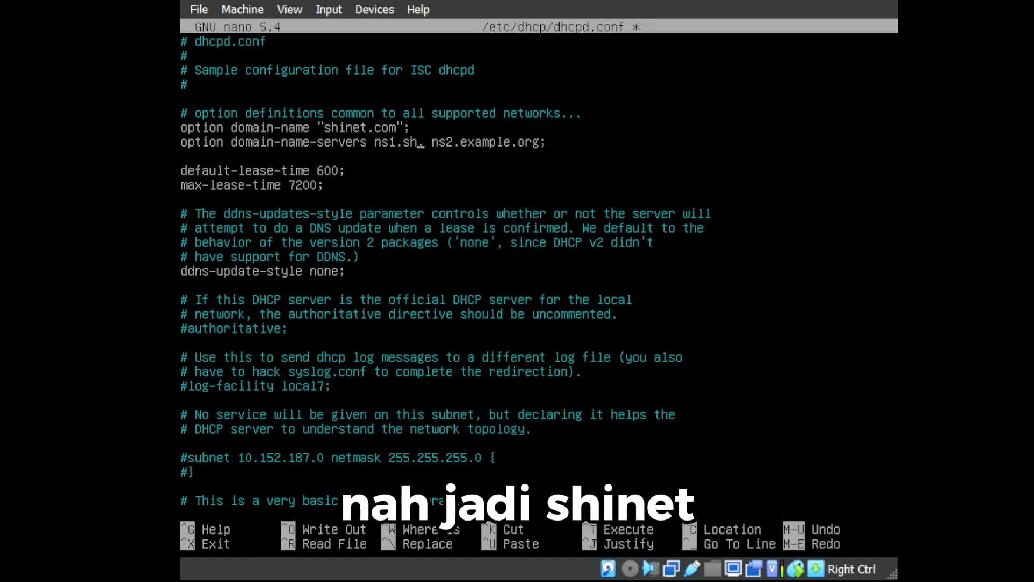
pyautogui.write('.com')
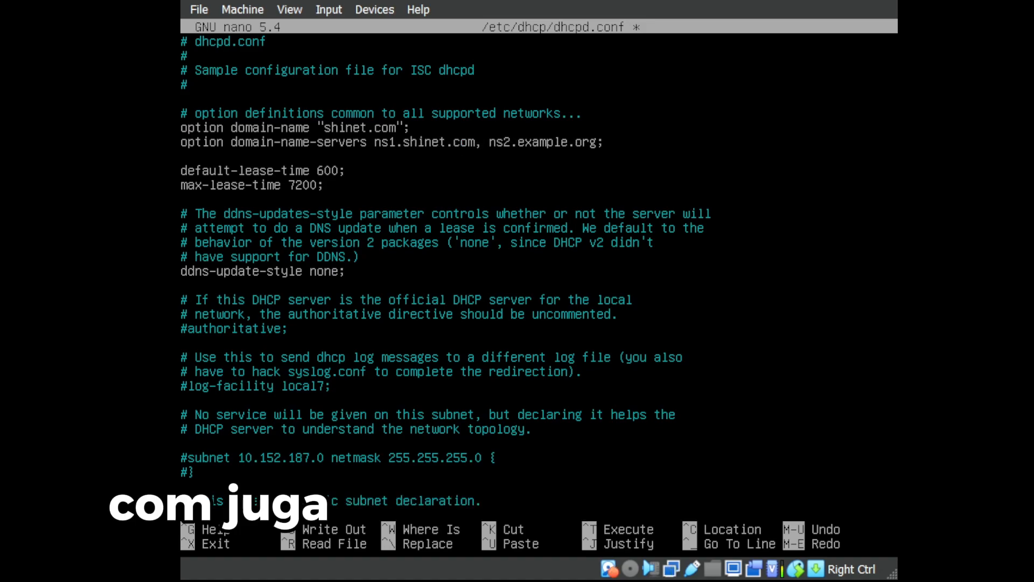
pyautogui.press('Right')
pyautogui.press('Right')
pyautogui.press('Right')
pyautogui.press('Right')
pyautogui.press('Right')
pyautogui.press('Right')
pyautogui.press('Right')
pyautogui.press('Right')
pyautogui.press('Right')
pyautogui.press('Right')
pyautogui.press('Right')
pyautogui.press('Right')
pyautogui.press('Right')
pyautogui.press('Right')
pyautogui.press('Right')
pyautogui.press('Right')
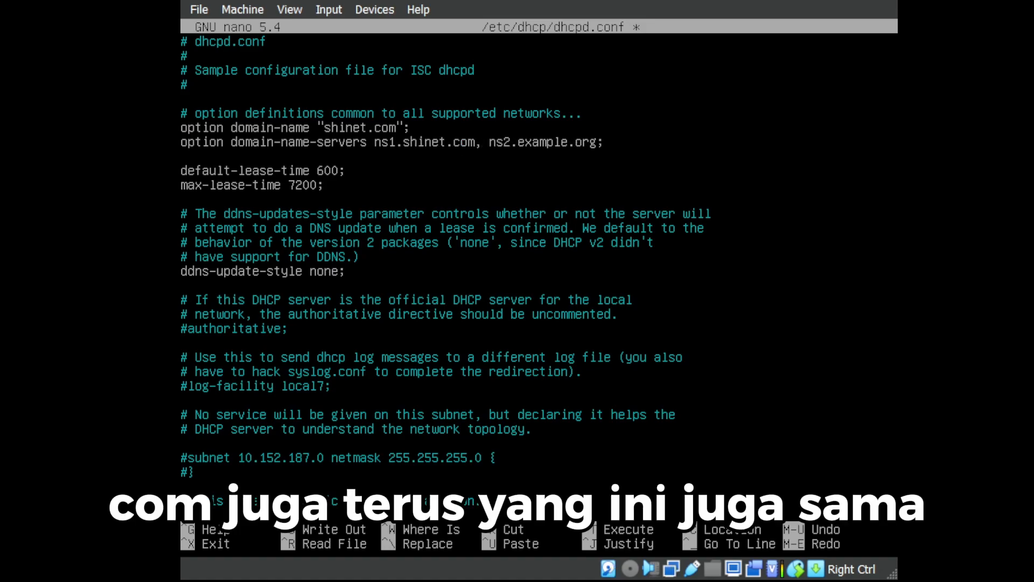
pyautogui.hotkey('ctrl', 'r')
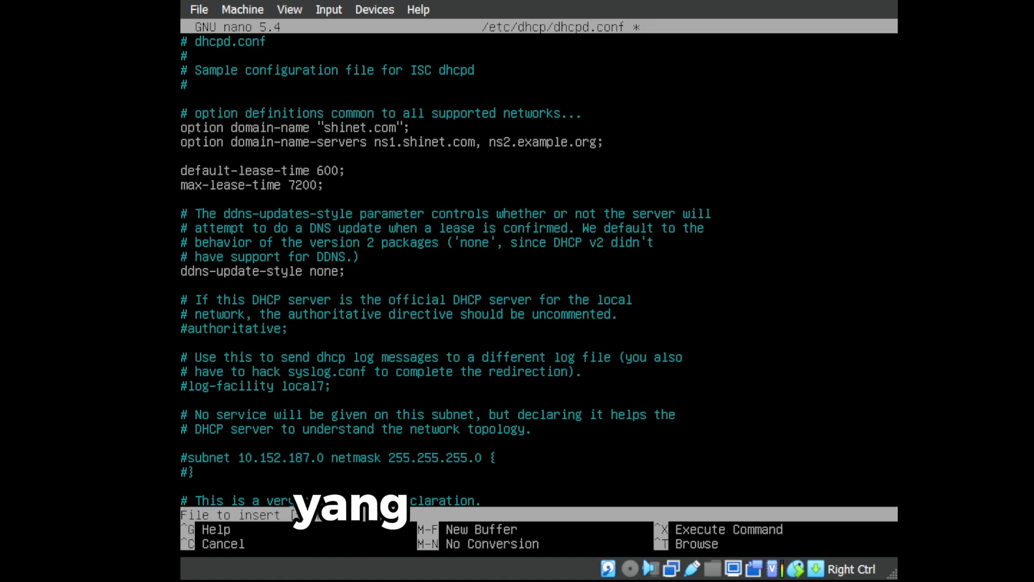
pyautogui.hotkey('ctrl', 'c')
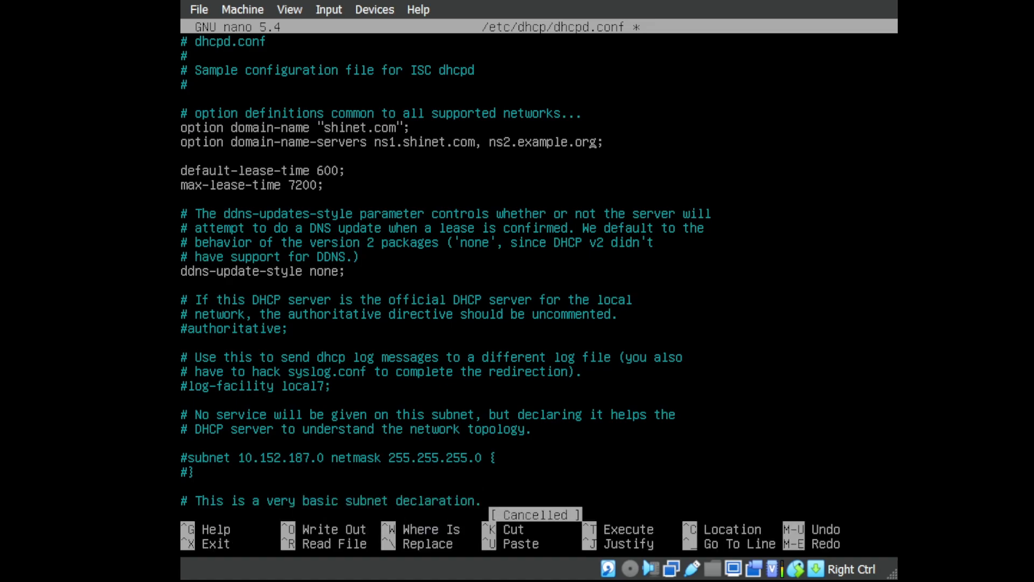
pyautogui.press('BackSpace')
pyautogui.press('BackSpace')
pyautogui.press('BackSpace')
pyautogui.press('BackSpace')
pyautogui.press('BackSpace')
pyautogui.press('BackSpace')
pyautogui.press('BackSpace')
pyautogui.press('BackSpace')
pyautogui.press('BackSpace')
pyautogui.press('BackSpace')
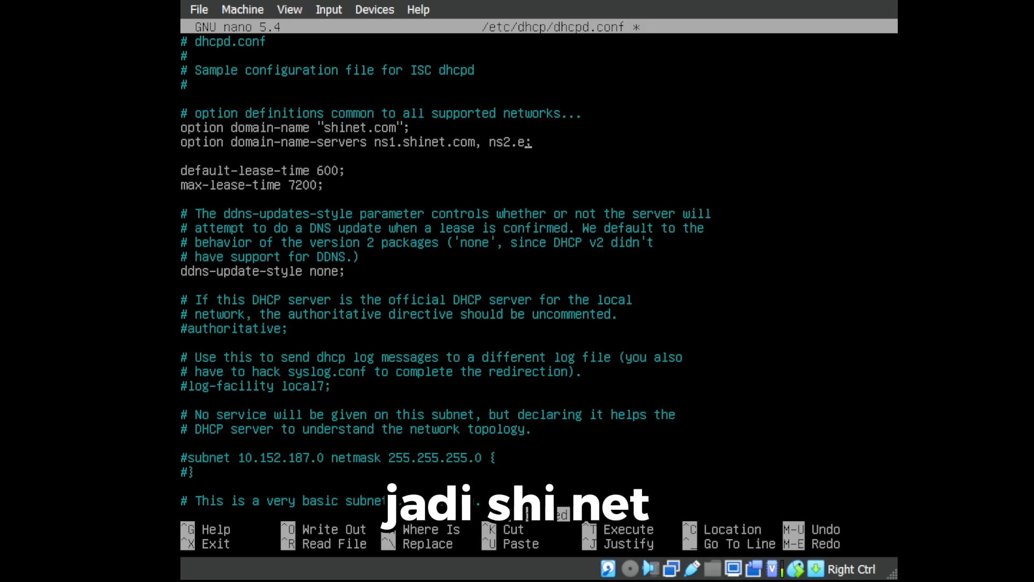
pyautogui.press('BackSpace')
pyautogui.write('shinet.')
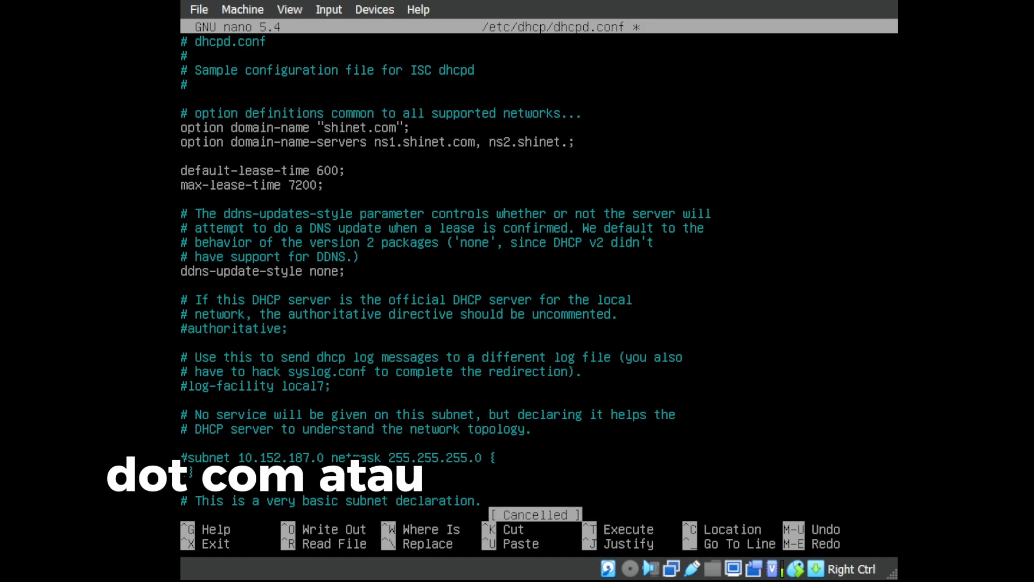
pyautogui.write('com')
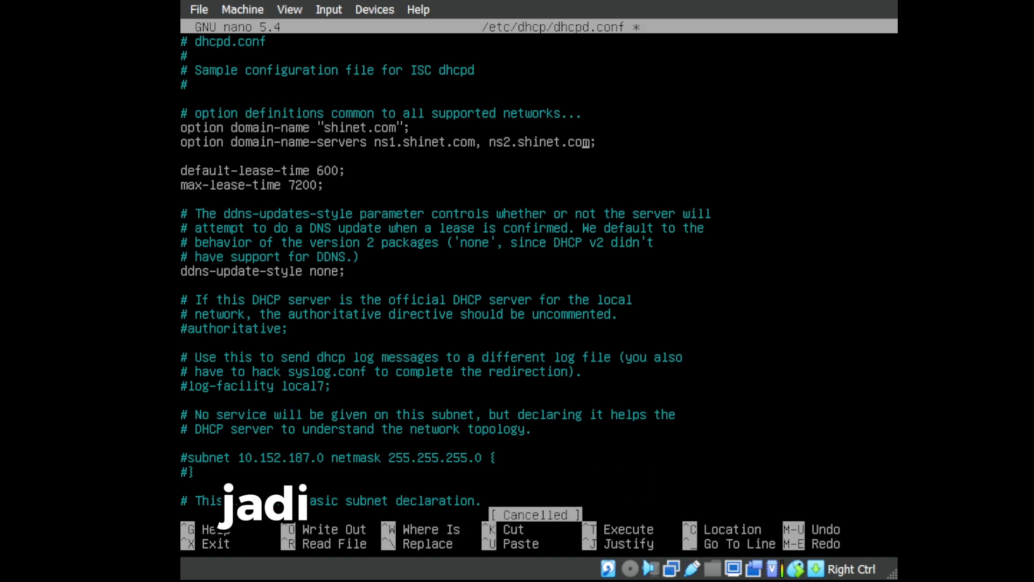
pyautogui.press('Left')
pyautogui.press('Left')
pyautogui.press('Left')
pyautogui.press('Left')
pyautogui.press('Left')
pyautogui.press('Left')
pyautogui.press('Left')
pyautogui.press('Left')
pyautogui.press('Left')
pyautogui.press('Left')
pyautogui.press('Left')
pyautogui.press('Left')
pyautogui.press('Left')
pyautogui.press('Left')
pyautogui.press('Left')
pyautogui.press('Left')
pyautogui.press('Left')
pyautogui.press('Left')
pyautogui.press('Left')
pyautogui.press('Left')
pyautogui.press('Right')
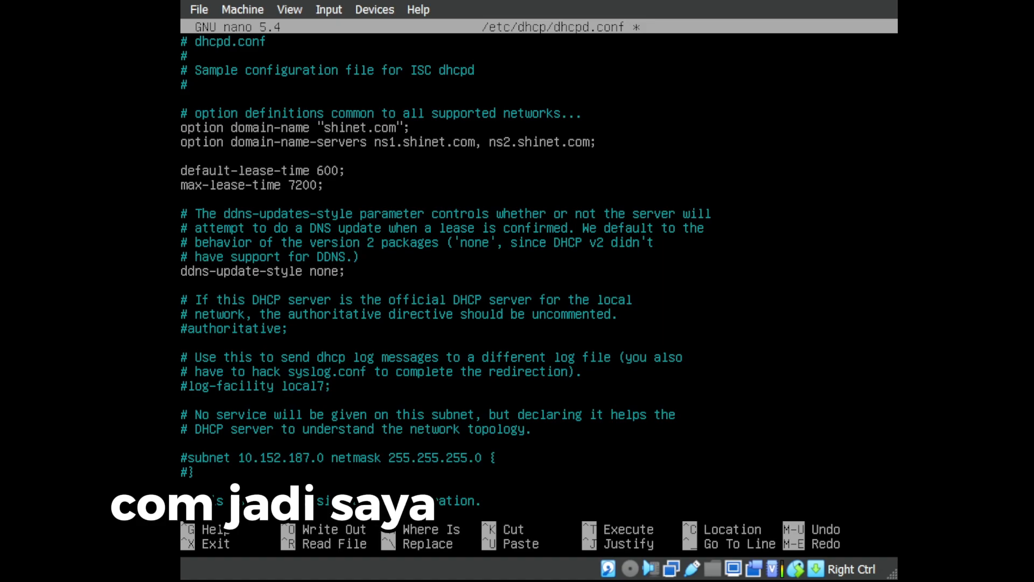
# Uncomment the authoritative; directive in dhcpd.conf.
pyautogui.press('Down')
pyautogui.press('Down')
pyautogui.press('Down')
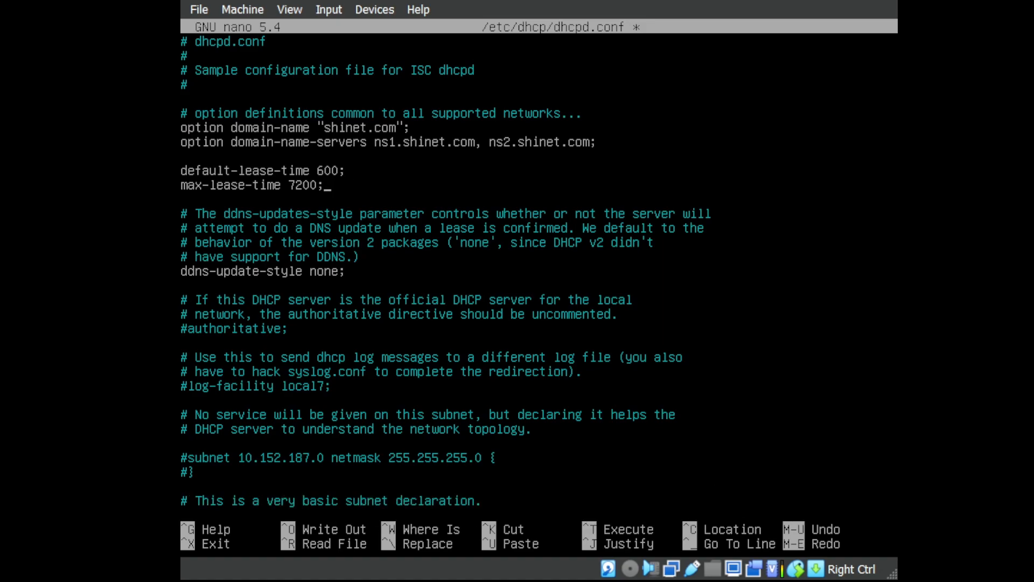
pyautogui.press('Down')
pyautogui.press('Down')
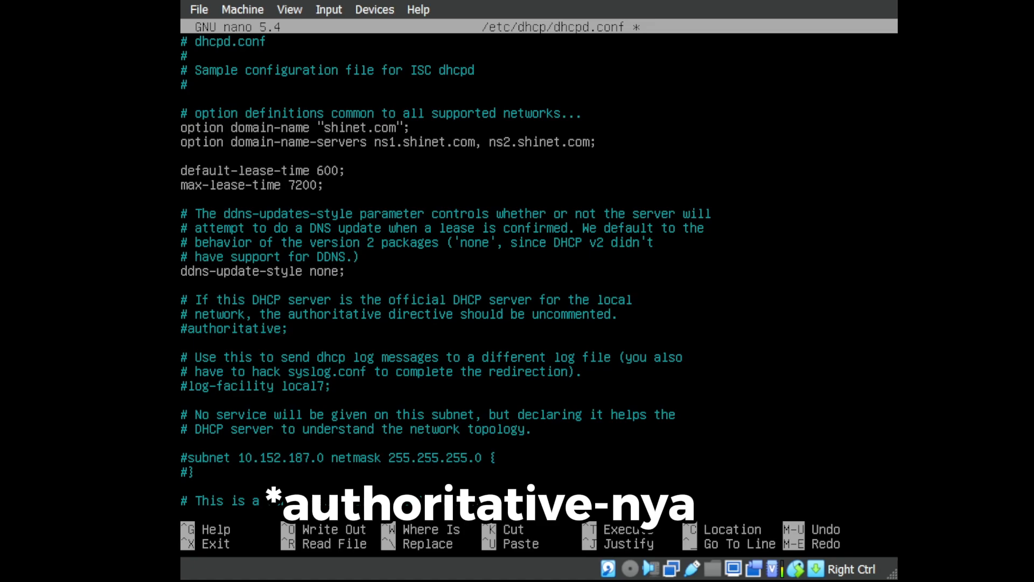
pyautogui.press('Left')
pyautogui.press('Left')
pyautogui.press('Left')
pyautogui.press('Left')
pyautogui.press('Left')
pyautogui.press('Left')
pyautogui.press('Left')
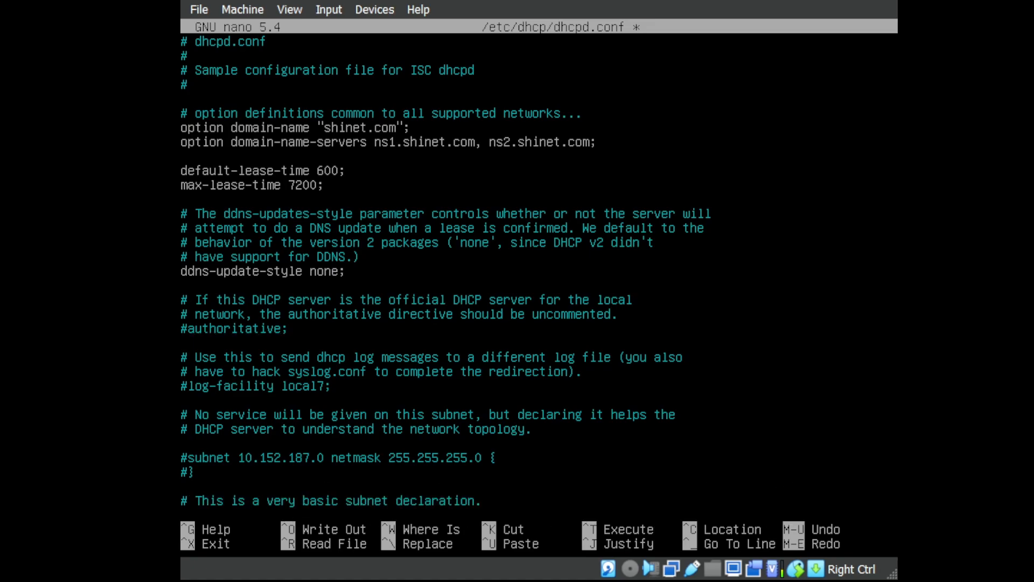
pyautogui.press('Left')
pyautogui.press('BackSpace')
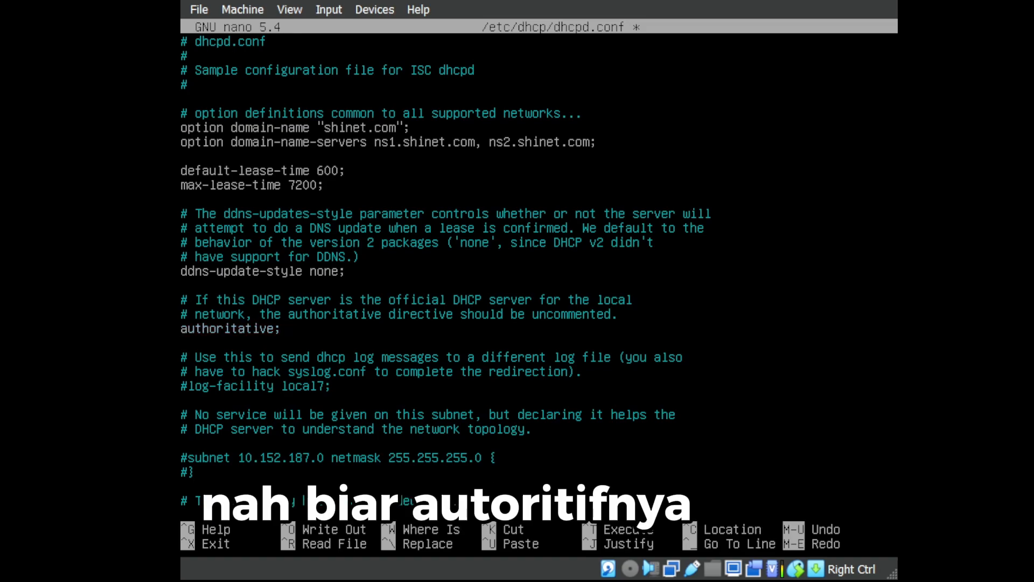
# Uncomment the 10.5.5.0 internal subnet's closing brace, keeping max-lease-time on its own line.
pyautogui.press('Down')
pyautogui.press('Down')
pyautogui.press('Down')
pyautogui.press('Down')
pyautogui.press('Down')
pyautogui.press('Down')
pyautogui.press('Down')
pyautogui.press('Down')
pyautogui.press('Down')
pyautogui.press('Down')
pyautogui.press('Down')
pyautogui.press('Down')
pyautogui.press('Down')
pyautogui.press('Down')
pyautogui.press('Down')
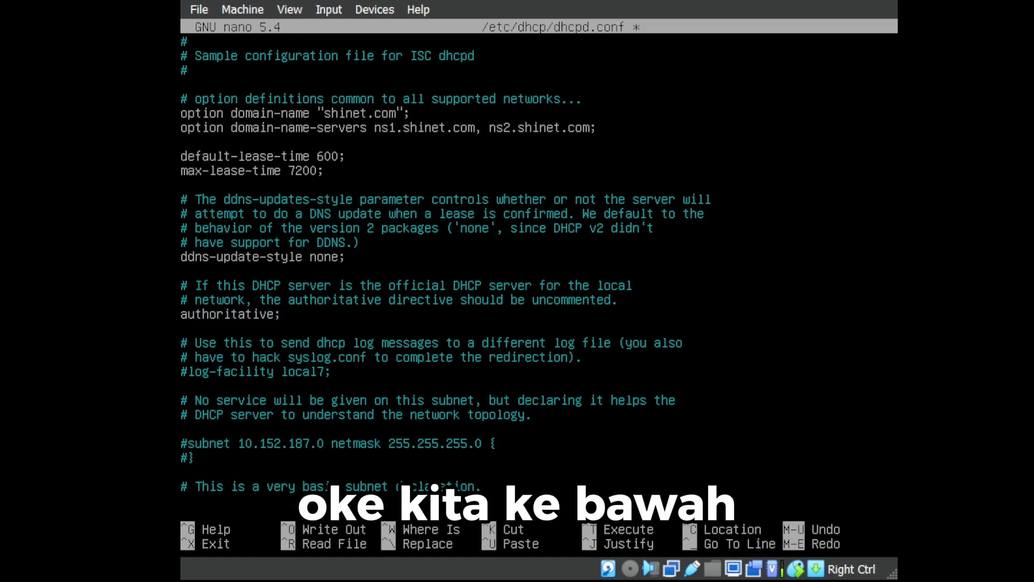
pyautogui.press('Down')
pyautogui.press('Down')
pyautogui.press('Down')
pyautogui.press('Down')
pyautogui.press('Down')
pyautogui.press('Down')
pyautogui.press('Down')
pyautogui.press('Down')
pyautogui.press('Down')
pyautogui.press('Down')
pyautogui.press('Down')
pyautogui.press('Down')
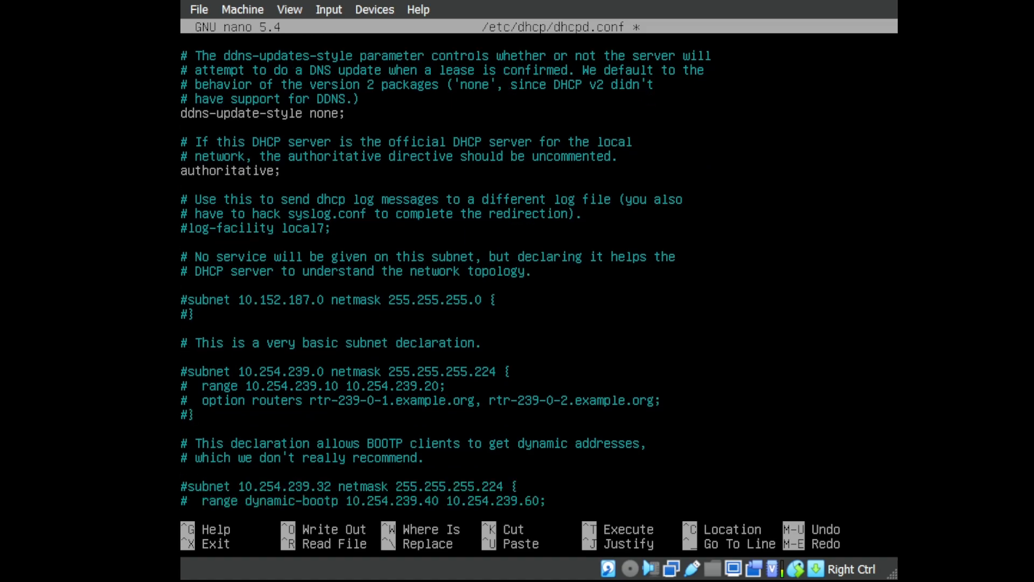
pyautogui.press('Down')
pyautogui.press('Down')
pyautogui.press('Down')
pyautogui.press('Down')
pyautogui.press('Down')
pyautogui.press('Down')
pyautogui.press('Down')
pyautogui.press('Down')
pyautogui.press('Down')
pyautogui.press('Down')
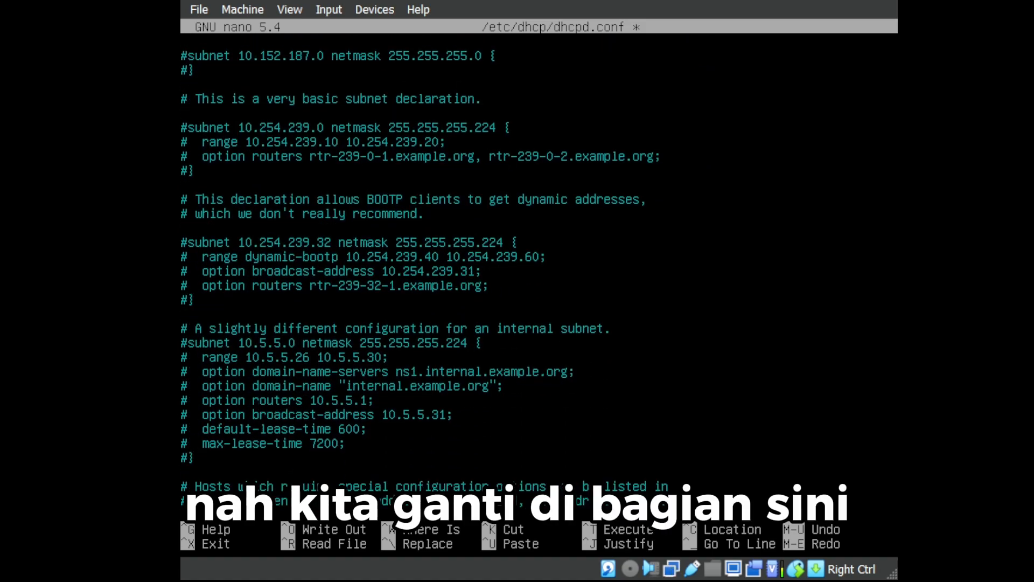
pyautogui.press('Up')
pyautogui.press('Up')
pyautogui.press('Up')
pyautogui.press('Up')
pyautogui.press('Up')
pyautogui.press('Up')
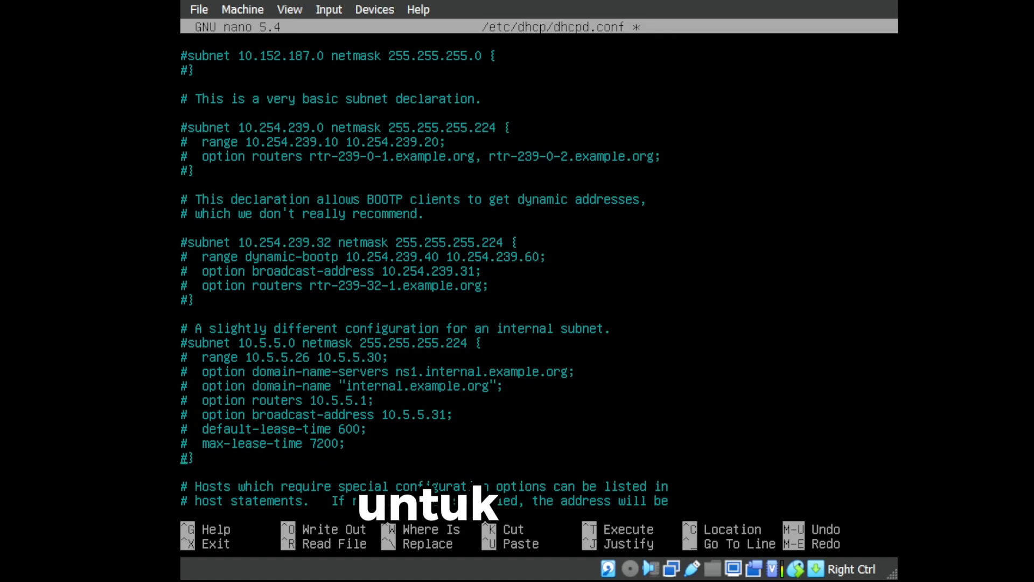
pyautogui.press('Right')
pyautogui.press('BackSpace')
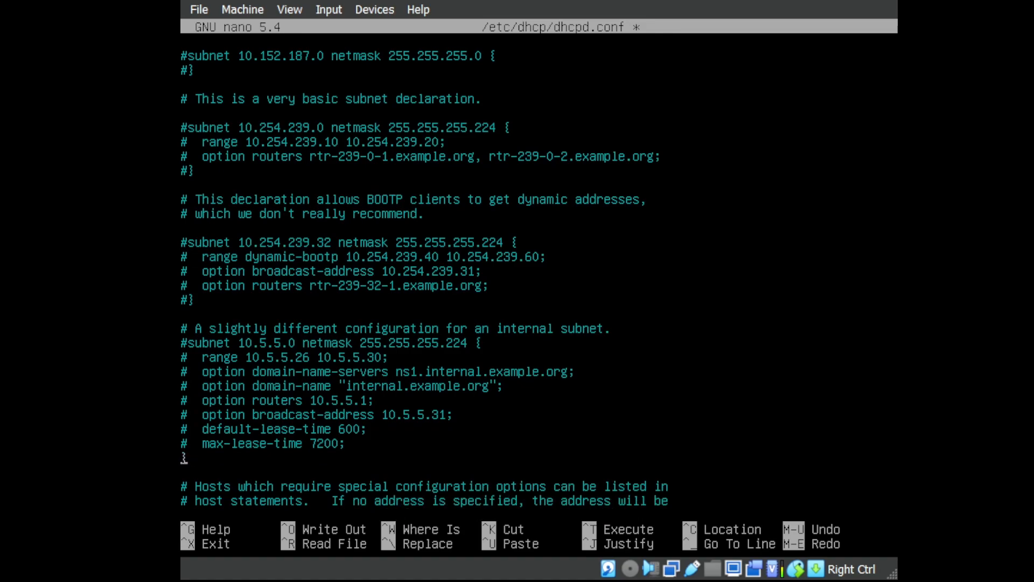
pyautogui.press('Up')
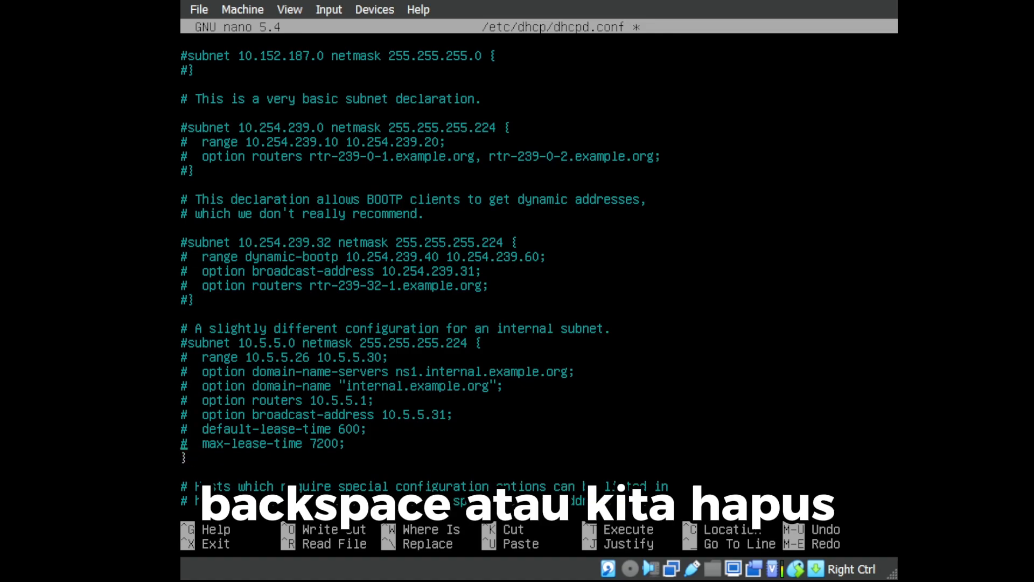
pyautogui.press('BackSpace')
pyautogui.press('Return')
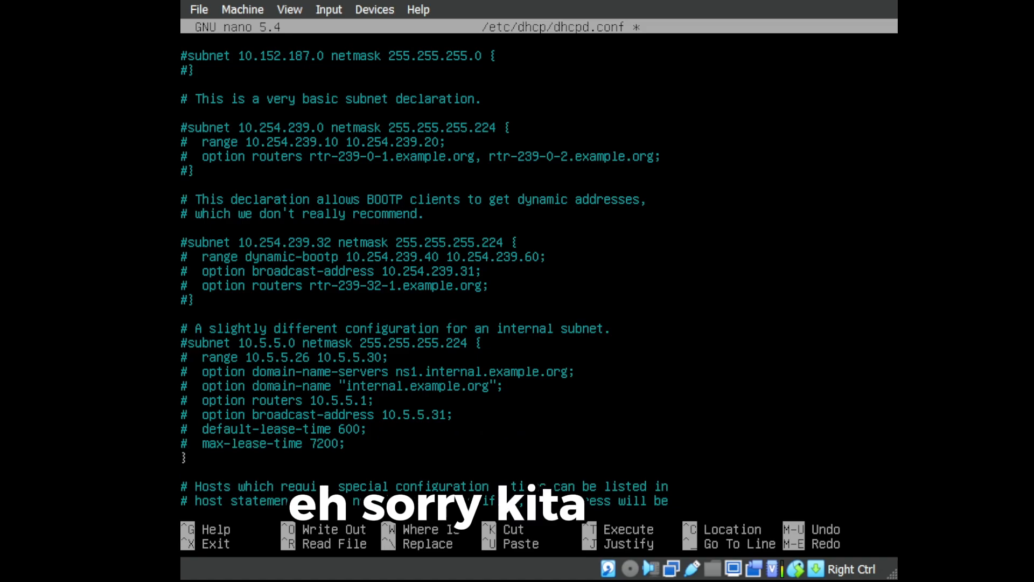
# Remove the # from the lease-time, broadcast, routers, domain-name, name-servers, range and subnet lines.
pyautogui.press('Delete')
pyautogui.press('Up')
pyautogui.press('Delete')
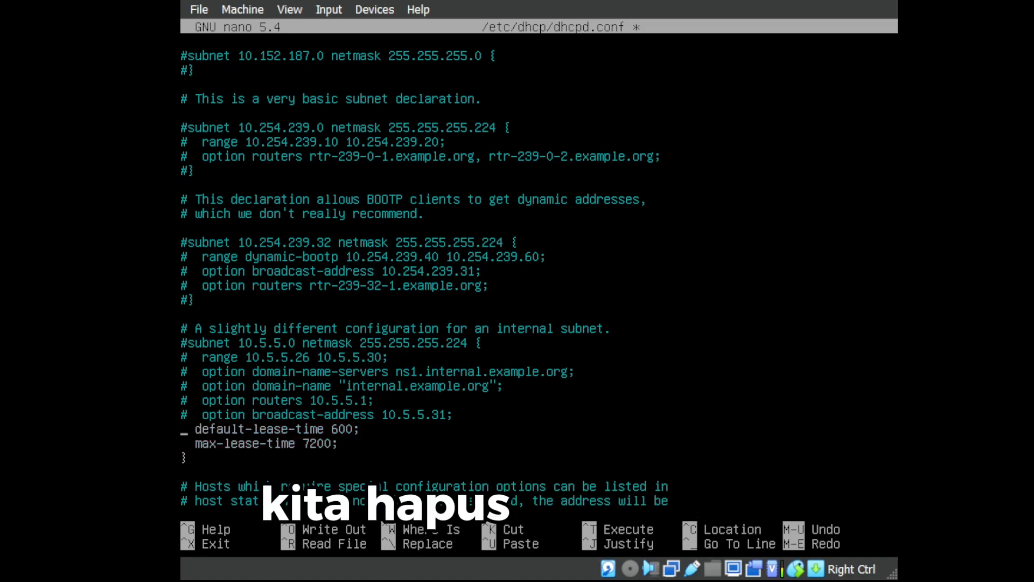
pyautogui.press('Up')
pyautogui.press('Delete')
pyautogui.press('Up')
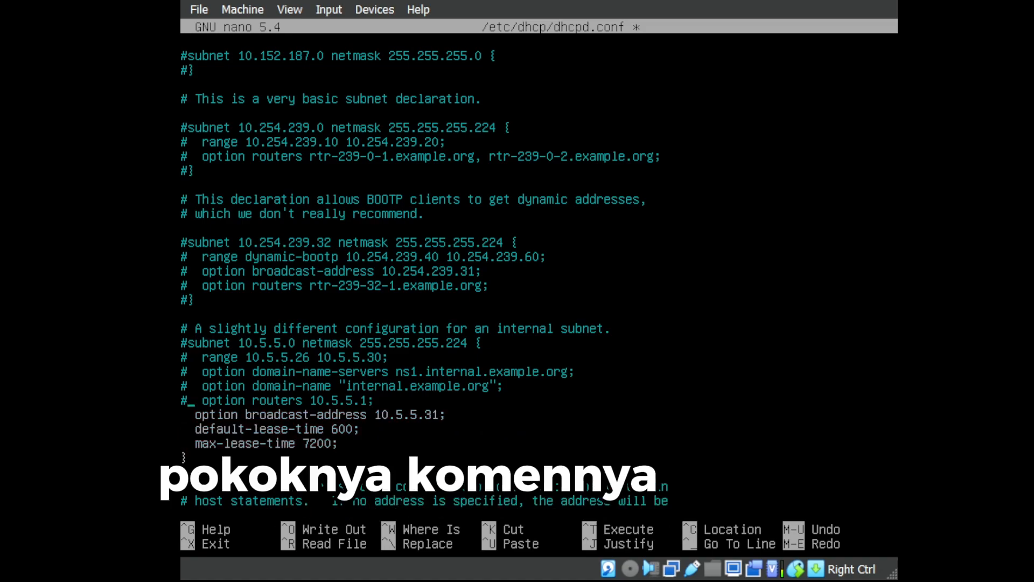
pyautogui.press('Delete')
pyautogui.press('Up')
pyautogui.press('Delete')
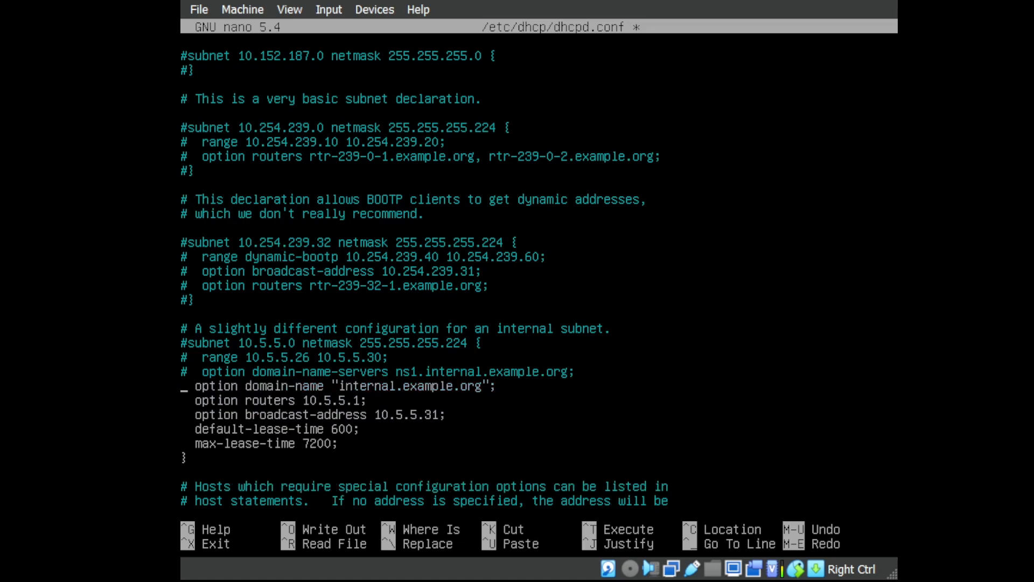
pyautogui.press('Delete')
pyautogui.press('Up')
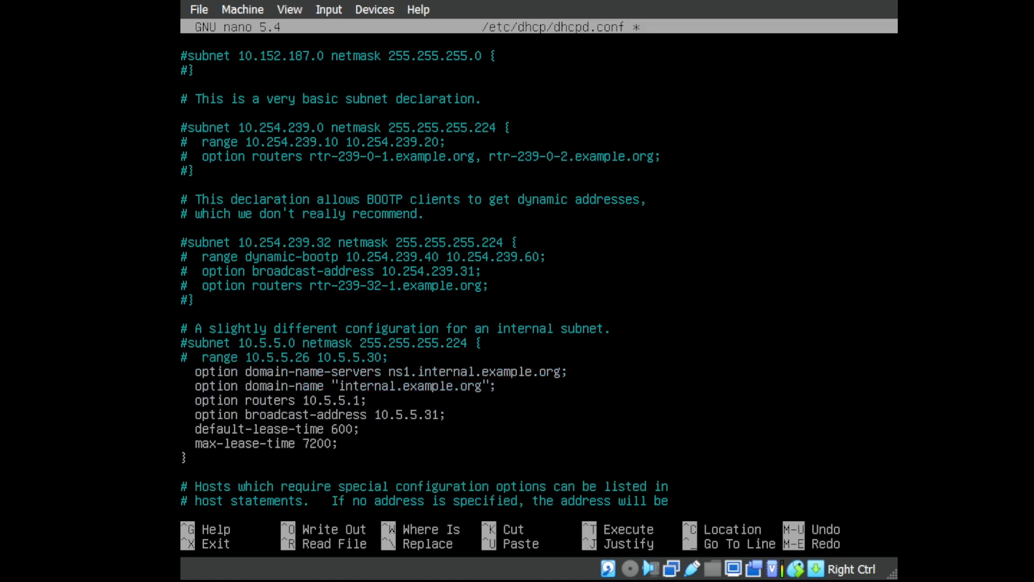
pyautogui.press('Delete')
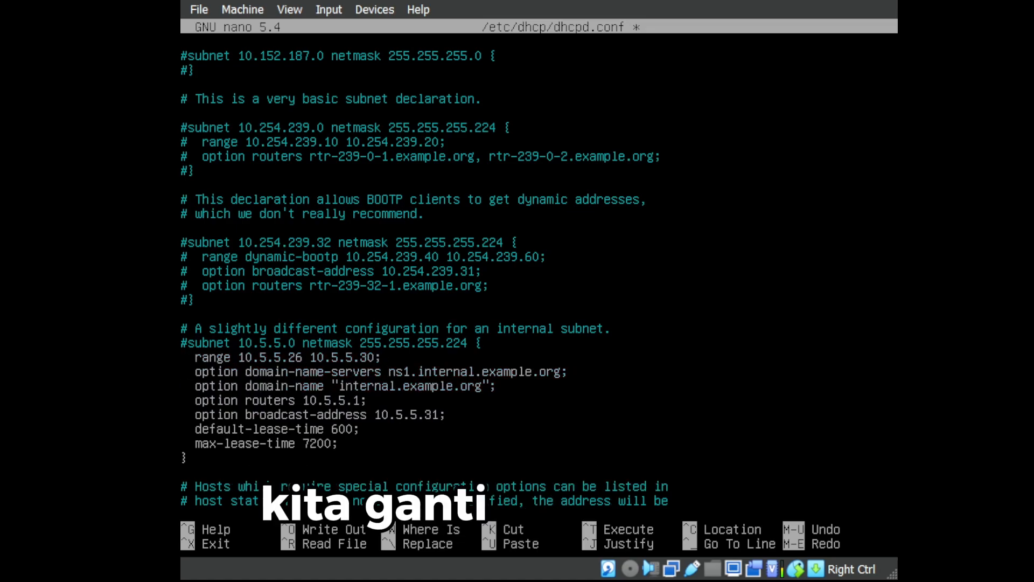
pyautogui.press('Up')
pyautogui.press('Delete')
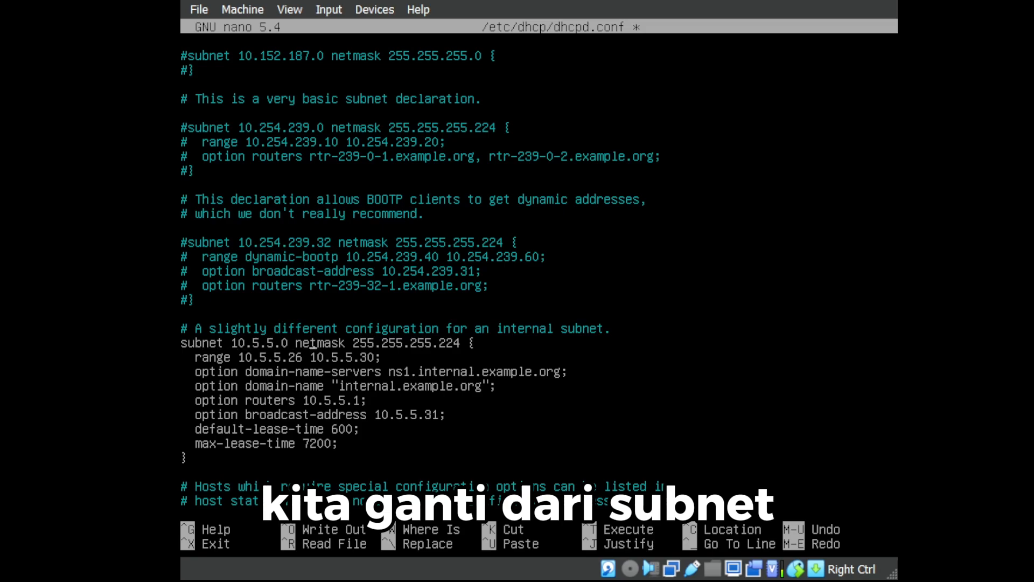
pyautogui.press('Right')
pyautogui.press('Right')
pyautogui.press('Right')
pyautogui.press('Right')
pyautogui.press('Right')
pyautogui.press('Right')
pyautogui.press('Left')
pyautogui.press('Left')
pyautogui.press('Left')
pyautogui.press('Left')
pyautogui.press('Left')
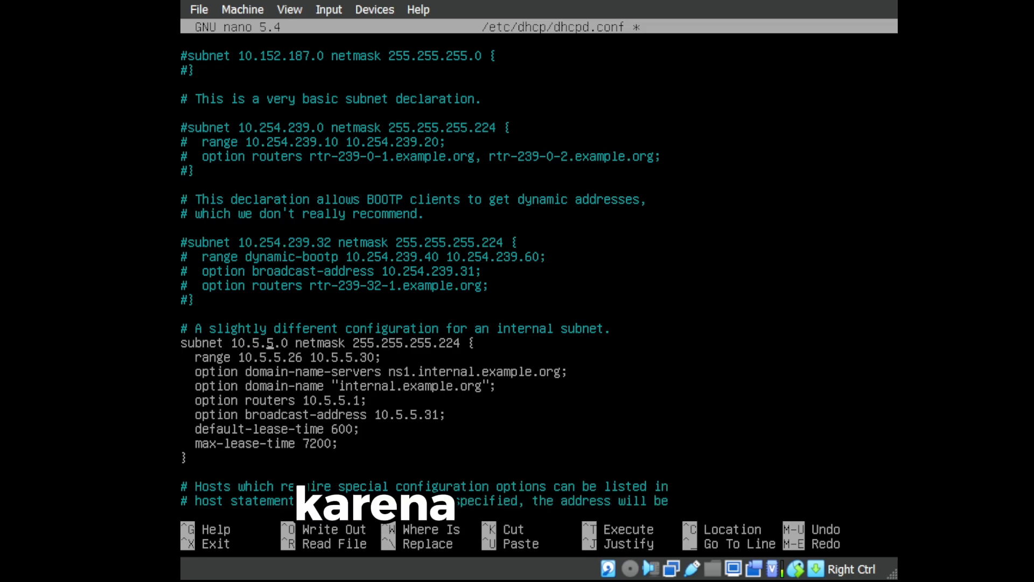
pyautogui.press('Left')
pyautogui.press('Left')
pyautogui.press('Left')
pyautogui.press('Left')
pyautogui.press('Delete')
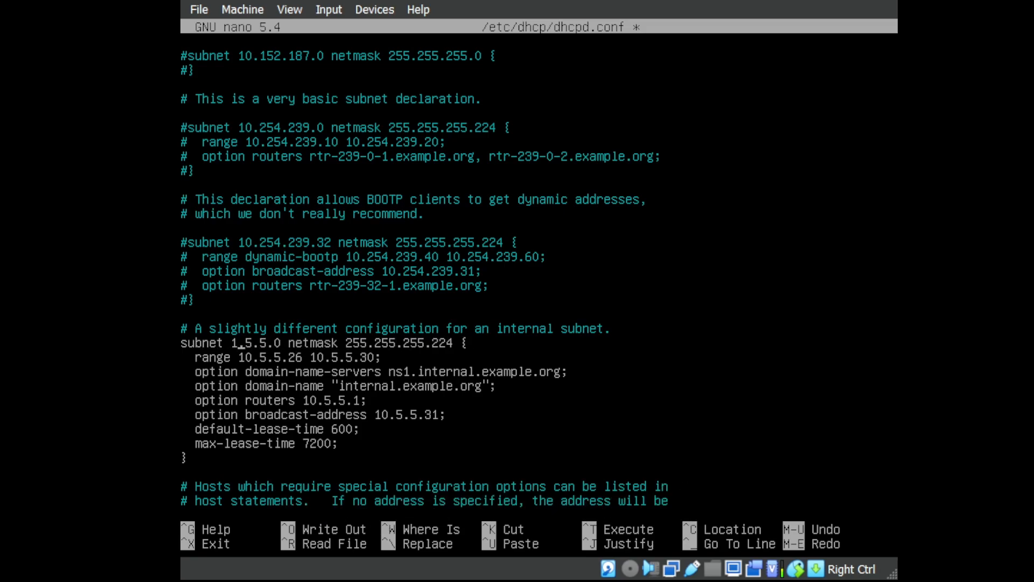
pyautogui.write('97')
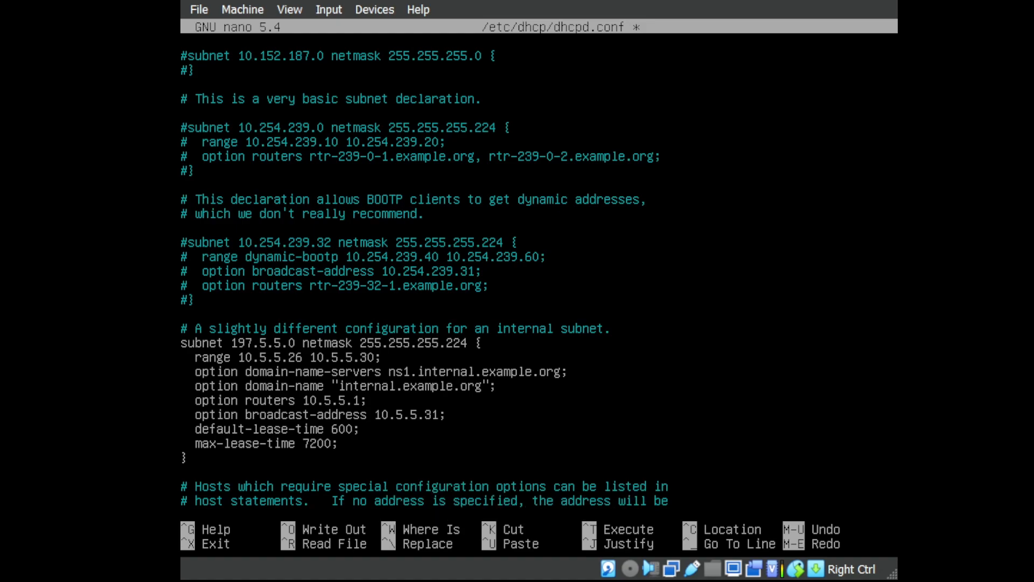
pyautogui.press('BackSpace')
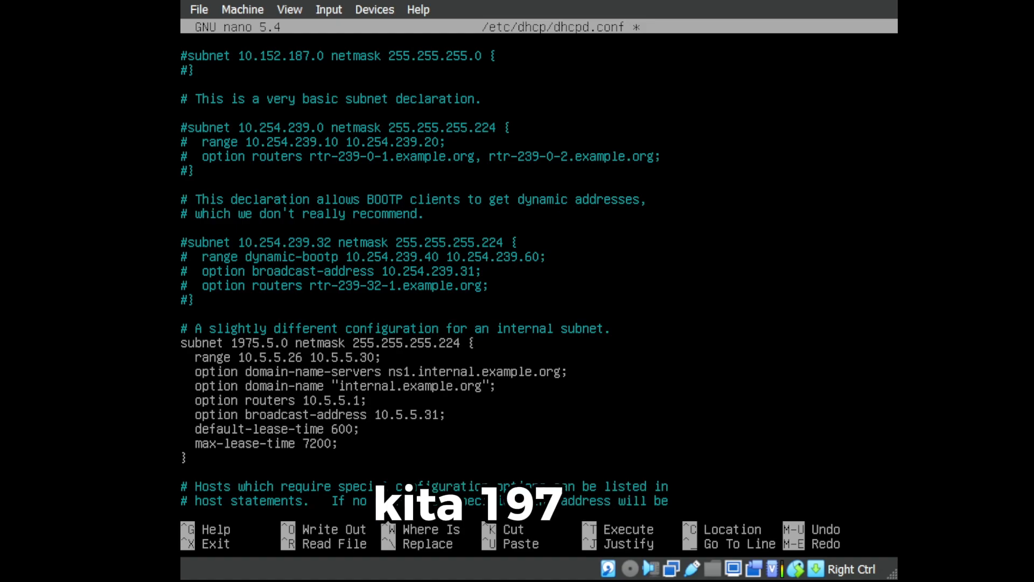
pyautogui.write('16')
pyautogui.press('BackSpace')
pyautogui.press('BackSpace')
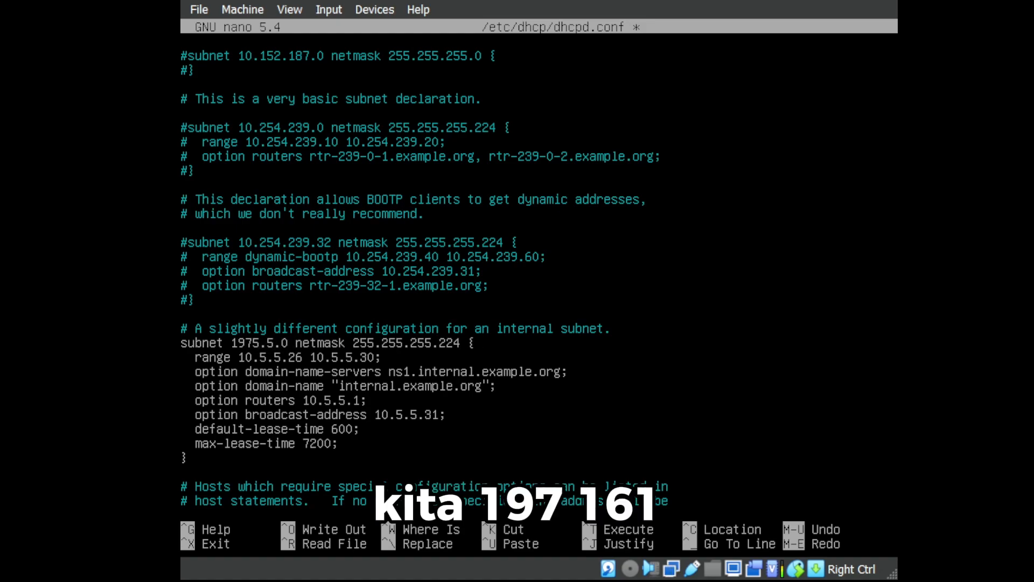
pyautogui.write('.161')
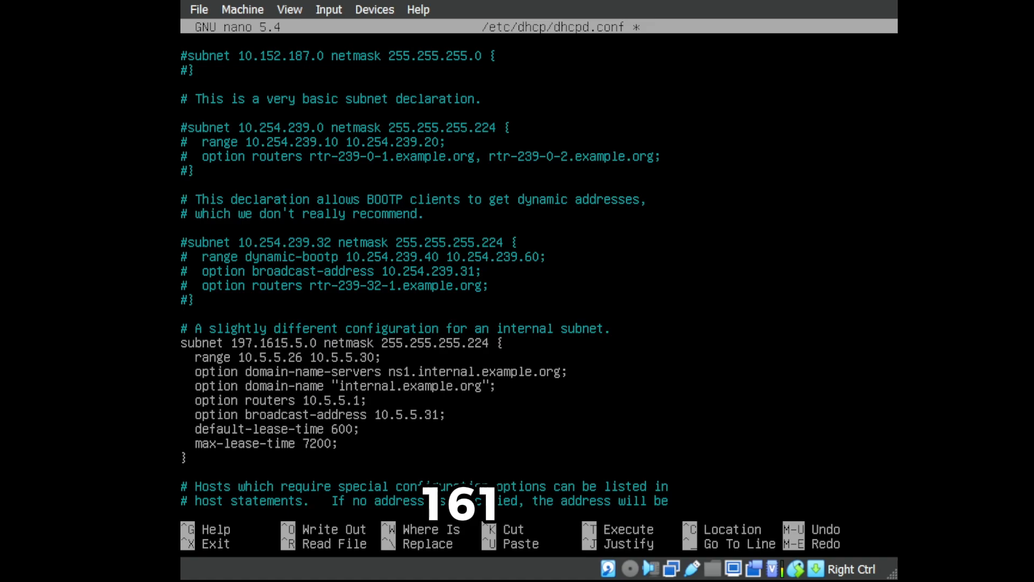
pyautogui.write('.')
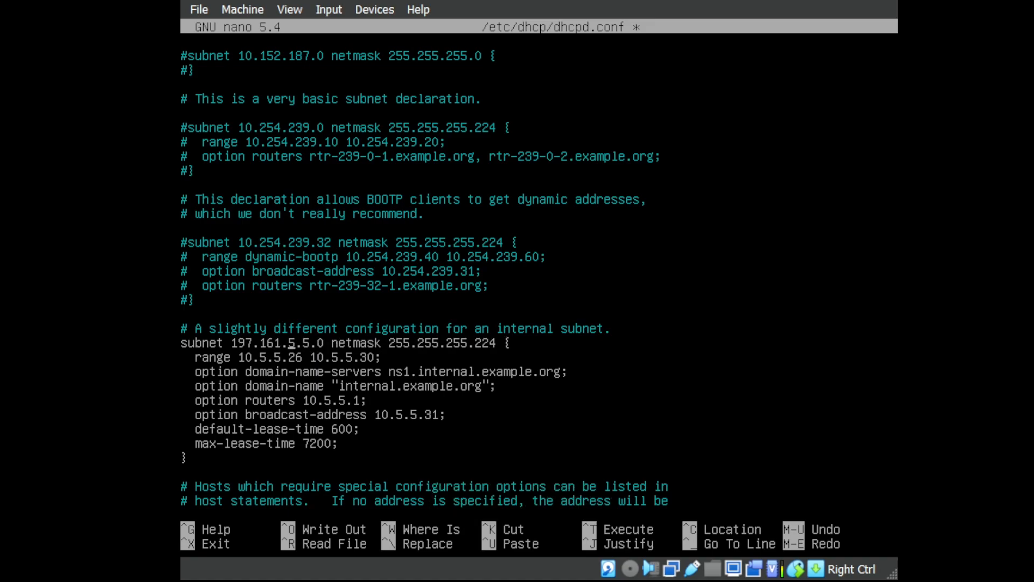
pyautogui.press('BackSpace')
pyautogui.write('16')
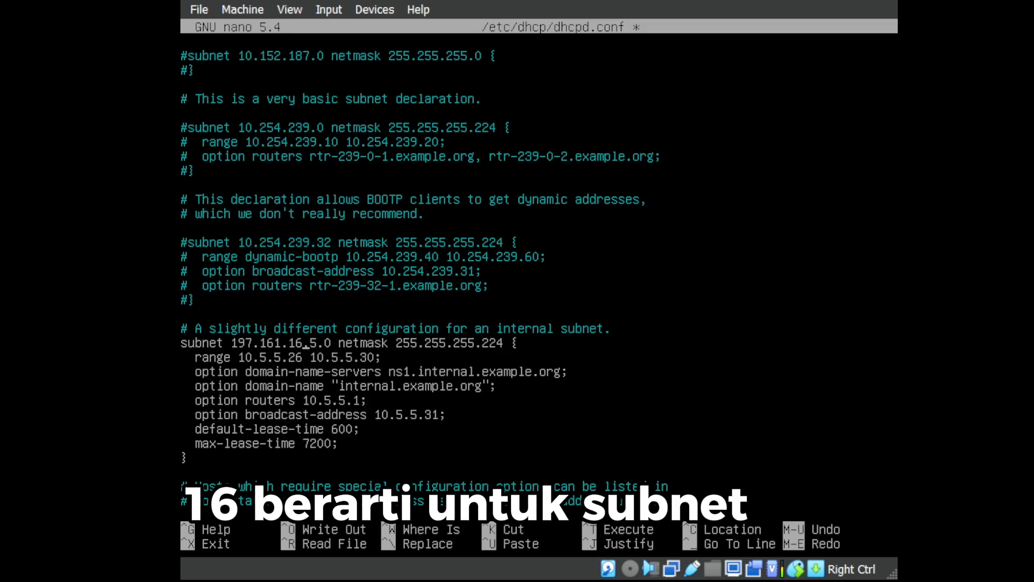
pyautogui.press('Delete')
pyautogui.press('Delete')
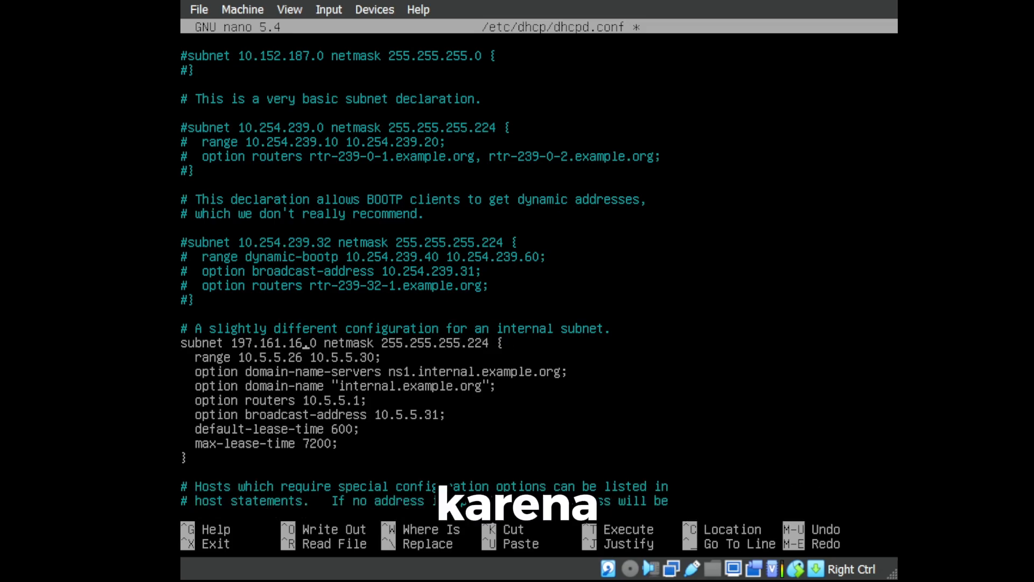
pyautogui.press('Left')
pyautogui.press('Left')
pyautogui.press('Left')
pyautogui.press('Left')
pyautogui.press('Left')
pyautogui.press('Left')
pyautogui.press('Left')
pyautogui.press('Right')
pyautogui.press('Right')
pyautogui.press('Right')
pyautogui.press('Right')
pyautogui.press('Right')
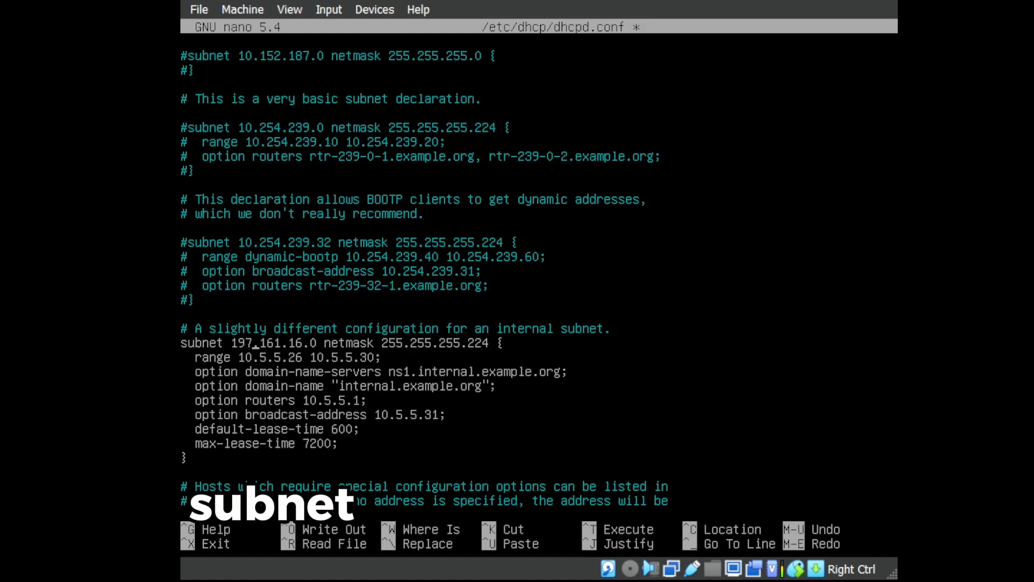
pyautogui.press('Right')
pyautogui.press('Right')
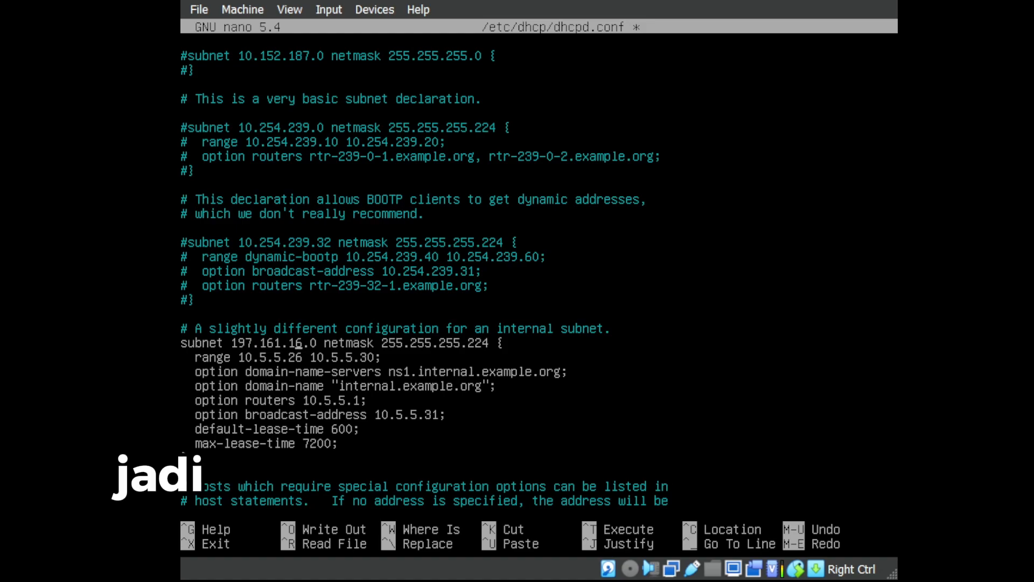
pyautogui.press('Left')
pyautogui.press('Left')
pyautogui.press('Left')
pyautogui.press('Left')
pyautogui.press('Left')
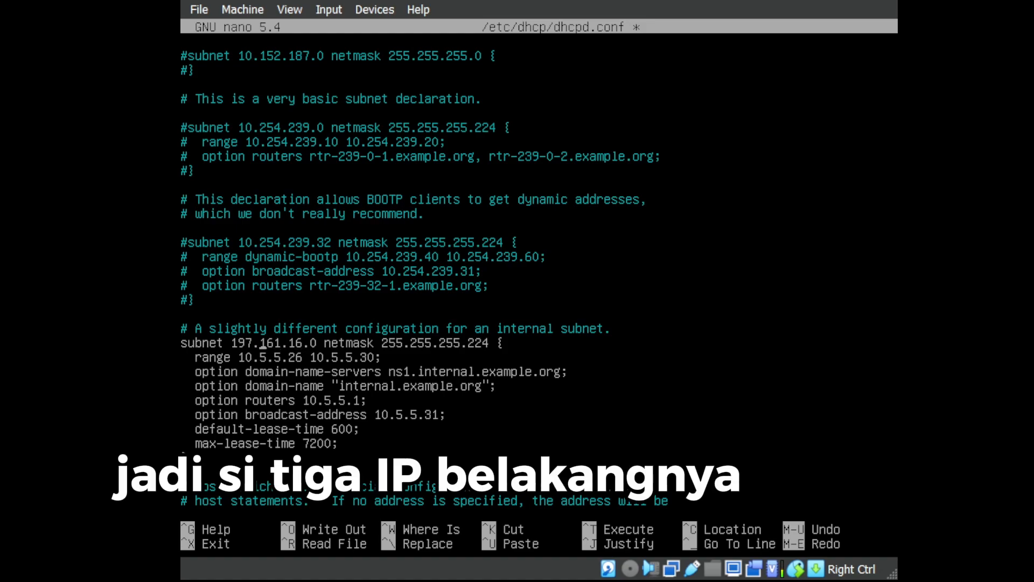
pyautogui.press('Right')
pyautogui.press('Right')
pyautogui.press('Right')
pyautogui.press('Right')
pyautogui.press('Right')
pyautogui.press('Right')
pyautogui.press('Right')
pyautogui.press('Right')
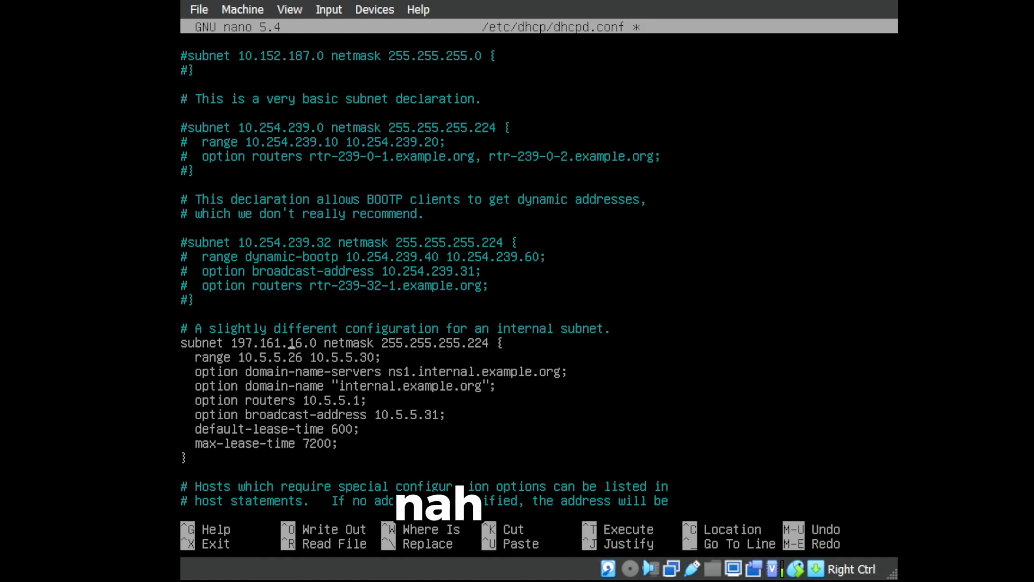
pyautogui.press('Right')
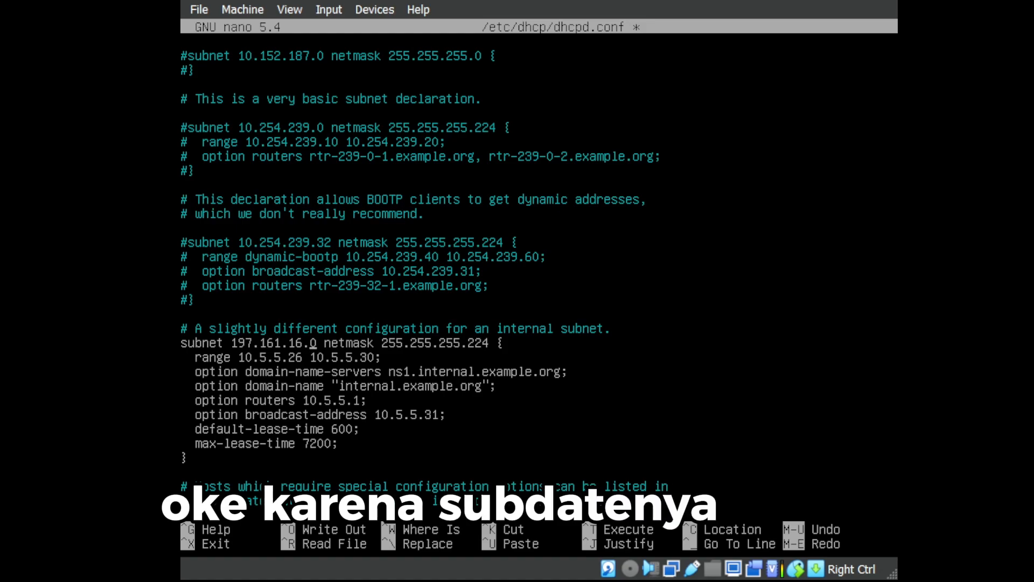
# Replace the netmask's final 224 with 0 so it reads 255.255.255.0.
pyautogui.press('Left')
pyautogui.press('Left')
pyautogui.press('Left')
pyautogui.press('Left')
pyautogui.press('Left')
pyautogui.press('Left')
pyautogui.press('Left')
pyautogui.press('Left')
pyautogui.press('Left')
pyautogui.press('Left')
pyautogui.press('Right')
pyautogui.press('Right')
pyautogui.press('Right')
pyautogui.press('Right')
pyautogui.press('Right')
pyautogui.press('Right')
pyautogui.press('Right')
pyautogui.press('Right')
pyautogui.press('Right')
pyautogui.press('Right')
pyautogui.press('Right')
pyautogui.press('Right')
pyautogui.press('Right')
pyautogui.press('Right')
pyautogui.press('Right')
pyautogui.press('Right')
pyautogui.press('Right')
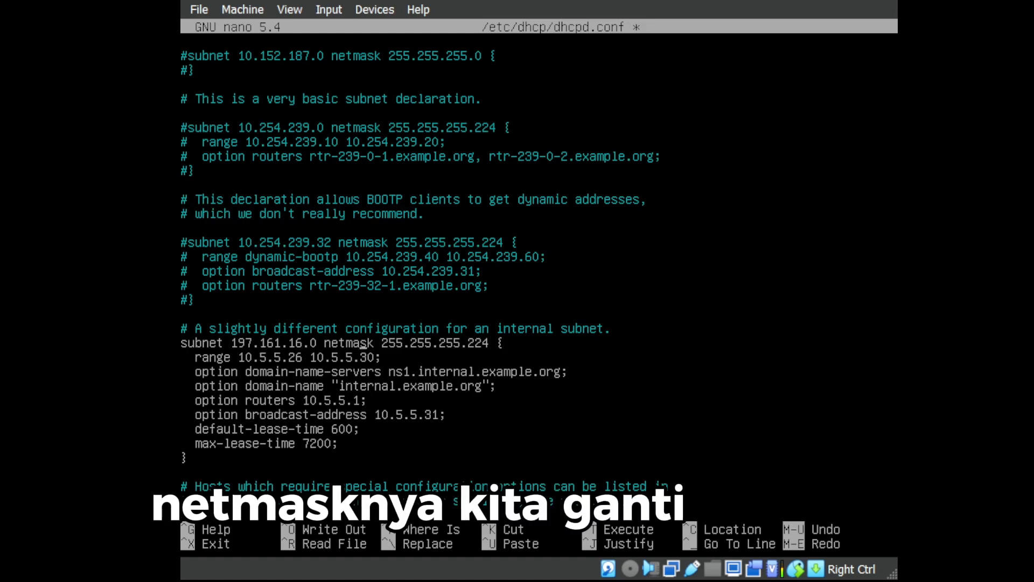
pyautogui.press('Right')
pyautogui.press('Right')
pyautogui.press('Right')
pyautogui.press('Right')
pyautogui.press('Right')
pyautogui.press('Right')
pyautogui.press('Right')
pyautogui.press('Right')
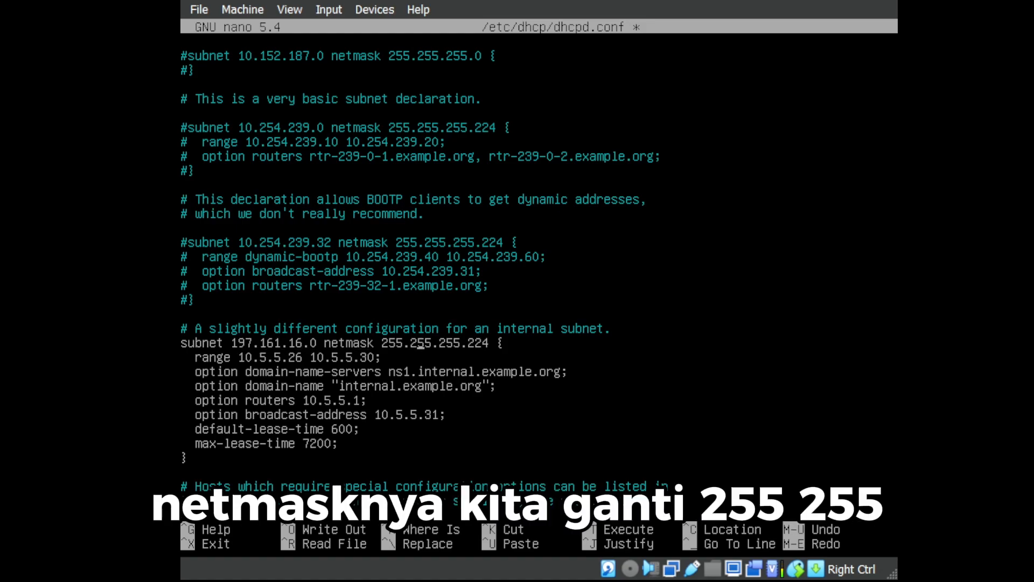
pyautogui.press('Right')
pyautogui.press('Right')
pyautogui.press('Right')
pyautogui.press('Right')
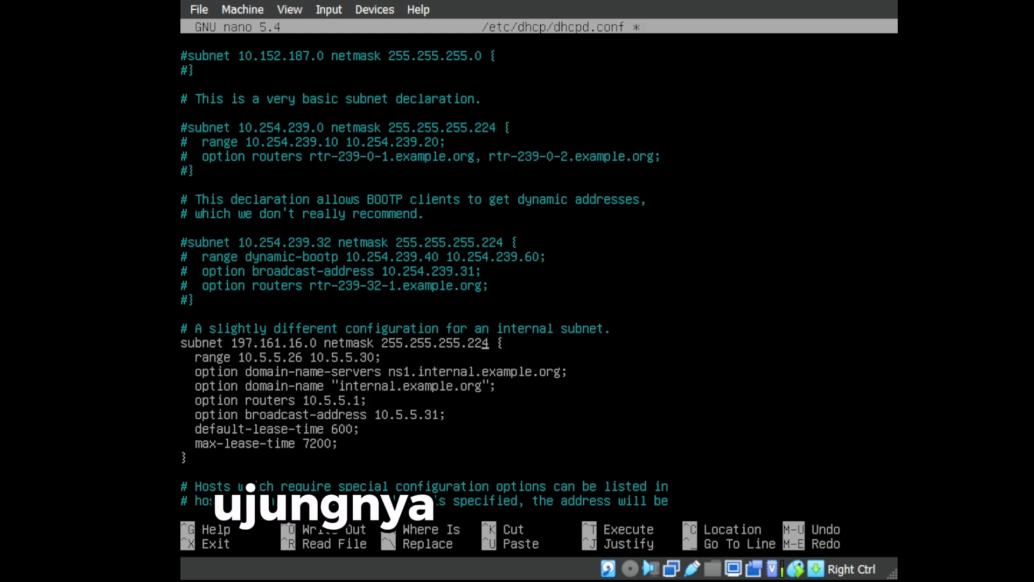
pyautogui.press('Right')
pyautogui.press('BackSpace')
pyautogui.press('BackSpace')
pyautogui.press('BackSpace')
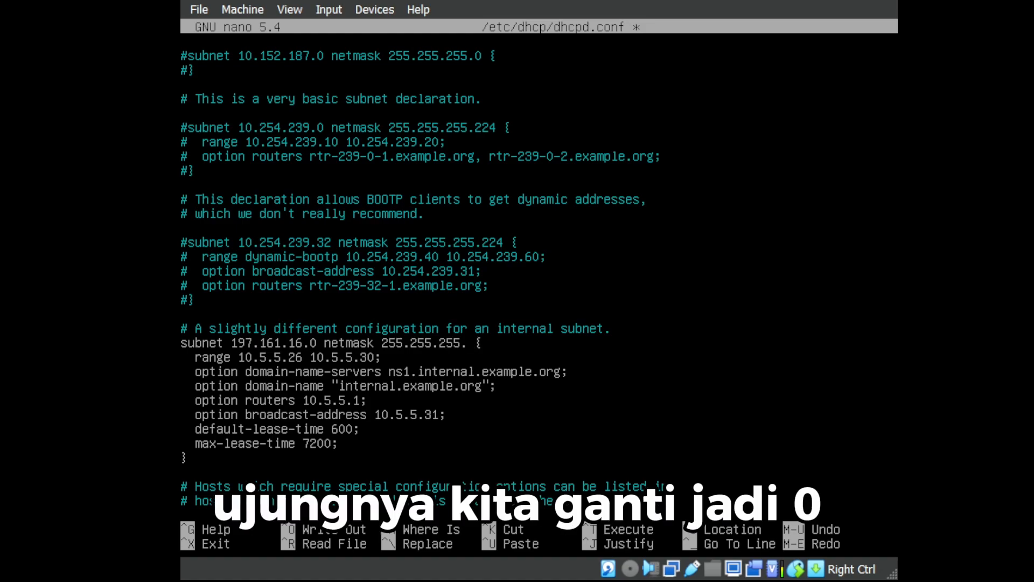
pyautogui.write('0')
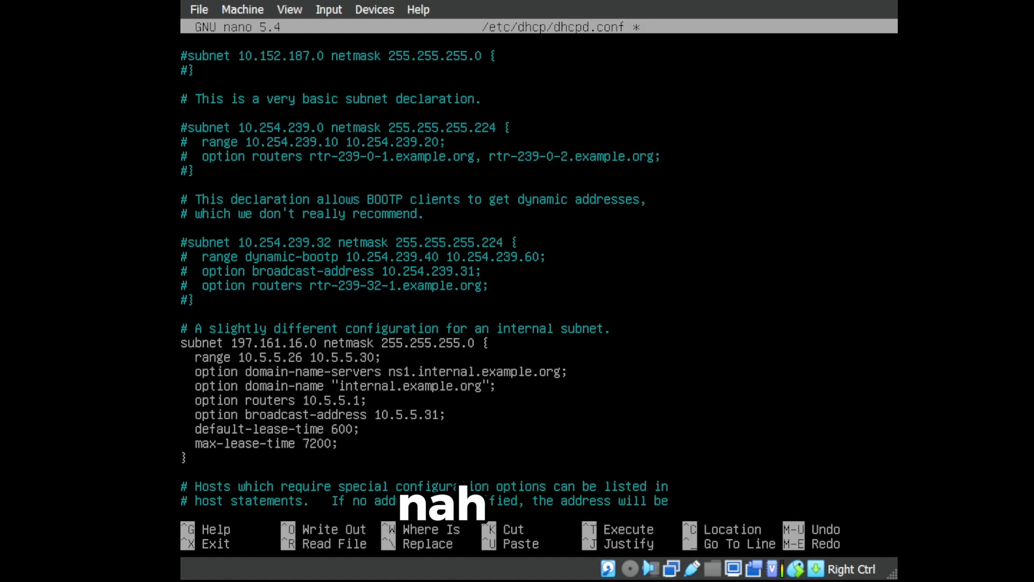
pyautogui.press('Down')
pyautogui.press('Left')
pyautogui.press('Left')
pyautogui.press('Left')
pyautogui.press('Left')
pyautogui.press('Left')
pyautogui.press('Left')
pyautogui.press('Left')
pyautogui.press('Left')
pyautogui.press('Left')
pyautogui.press('Left')
pyautogui.press('Left')
pyautogui.press('Left')
pyautogui.press('Left')
pyautogui.press('Left')
pyautogui.press('Left')
pyautogui.press('Left')
pyautogui.press('Left')
pyautogui.press('Left')
pyautogui.press('Left')
pyautogui.press('Left')
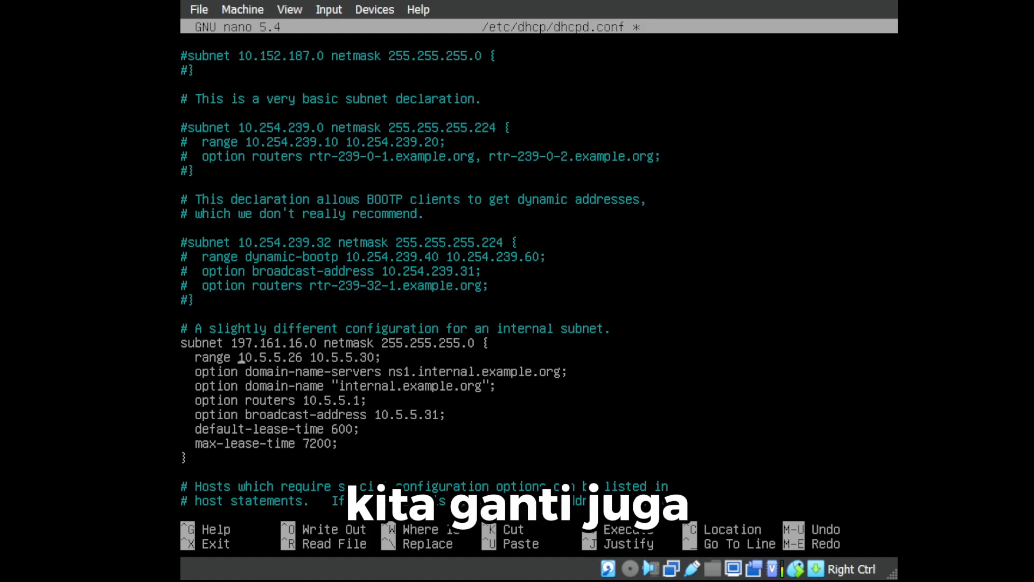
# Replace the 10.5.5 prefix of the range's first address so it reads 197.161.16.26.
pyautogui.press('Right')
pyautogui.press('Right')
pyautogui.press('Right')
pyautogui.press('Right')
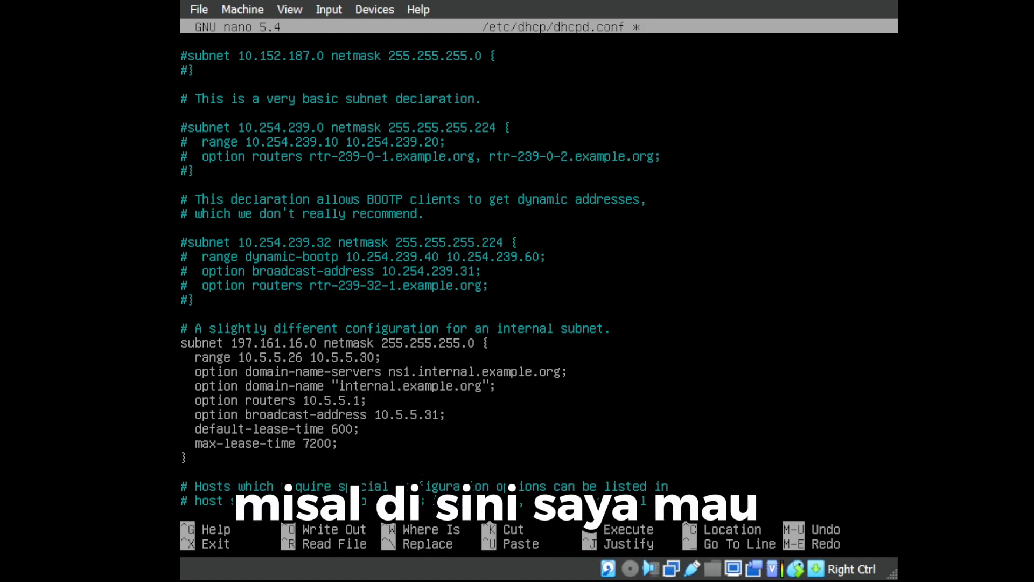
pyautogui.press('Right')
pyautogui.press('Right')
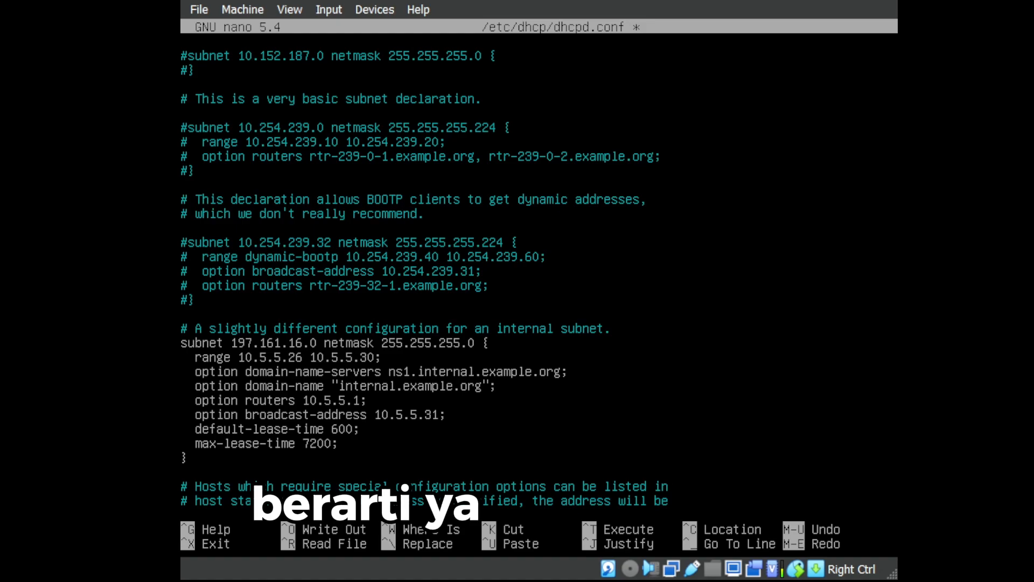
pyautogui.press('Right')
pyautogui.press('Right')
pyautogui.press('Right')
pyautogui.press('Right')
pyautogui.press('Left')
pyautogui.press('Left')
pyautogui.press('Left')
pyautogui.press('Left')
pyautogui.press('Left')
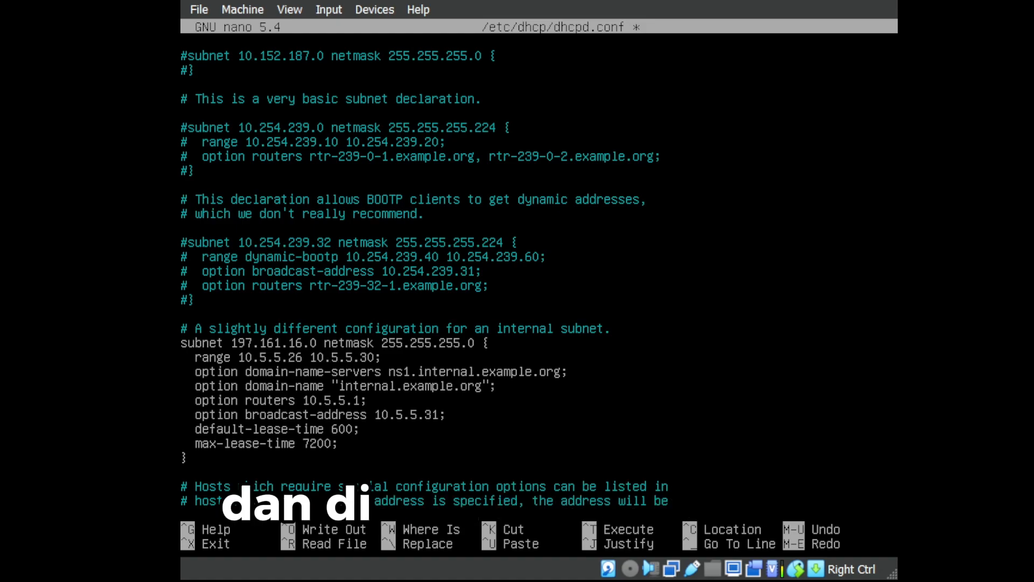
pyautogui.press('Right')
pyautogui.press('Right')
pyautogui.press('Right')
pyautogui.press('Right')
pyautogui.press('Right')
pyautogui.press('Right')
pyautogui.press('Right')
pyautogui.press('Right')
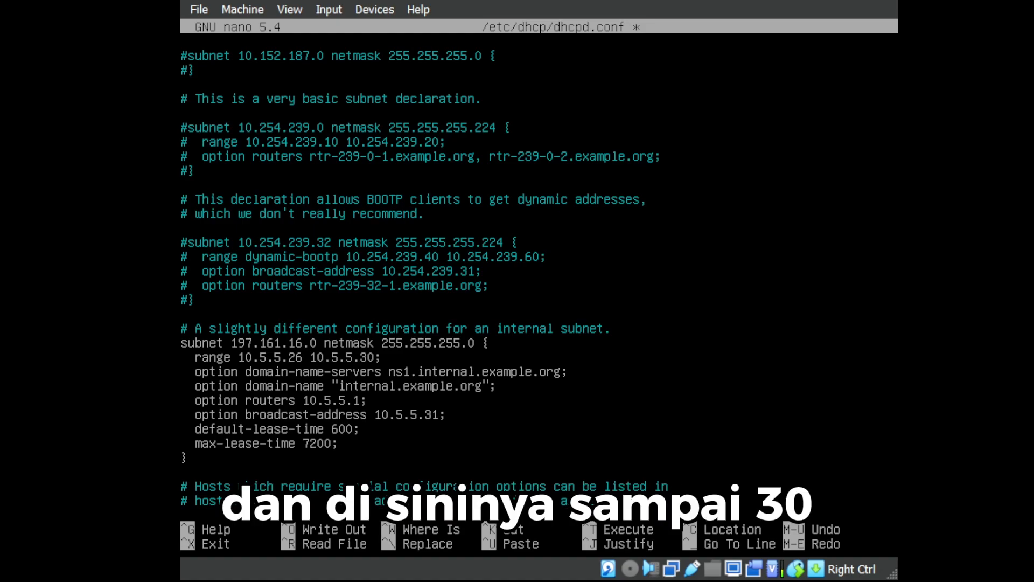
pyautogui.press('Left')
pyautogui.press('Left')
pyautogui.press('Left')
pyautogui.press('Left')
pyautogui.press('Left')
pyautogui.press('Left')
pyautogui.press('Left')
pyautogui.press('Left')
pyautogui.press('Left')
pyautogui.press('Left')
pyautogui.press('Left')
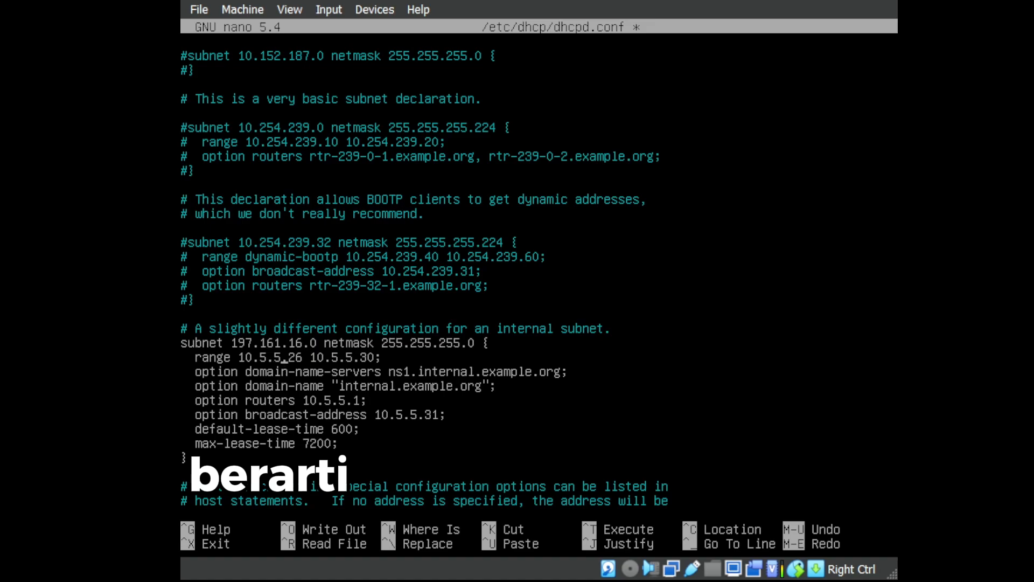
pyautogui.press('BackSpace')
pyautogui.press('BackSpace')
pyautogui.press('BackSpace')
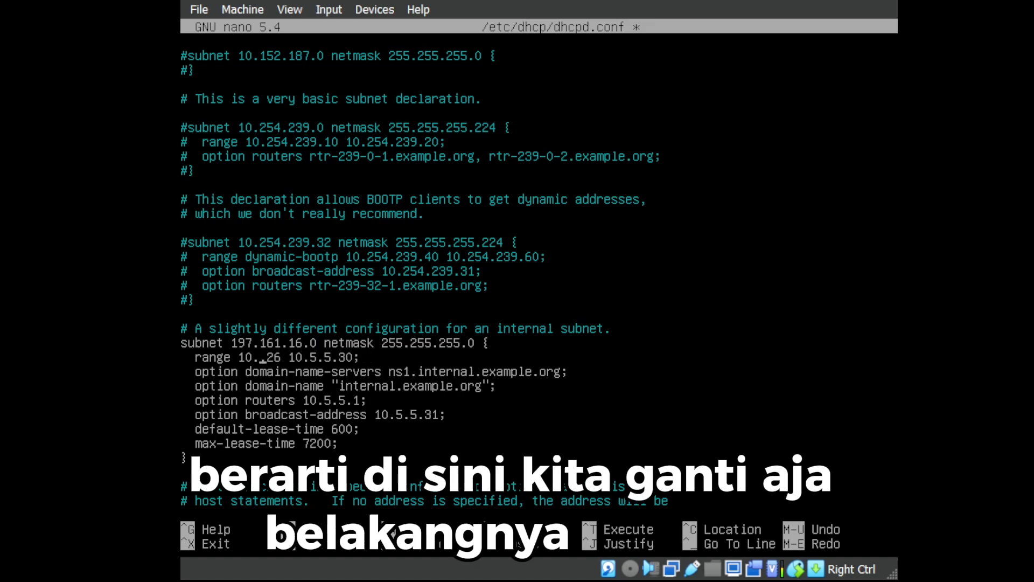
pyautogui.press('BackSpace')
pyautogui.press('BackSpace')
pyautogui.write('9')
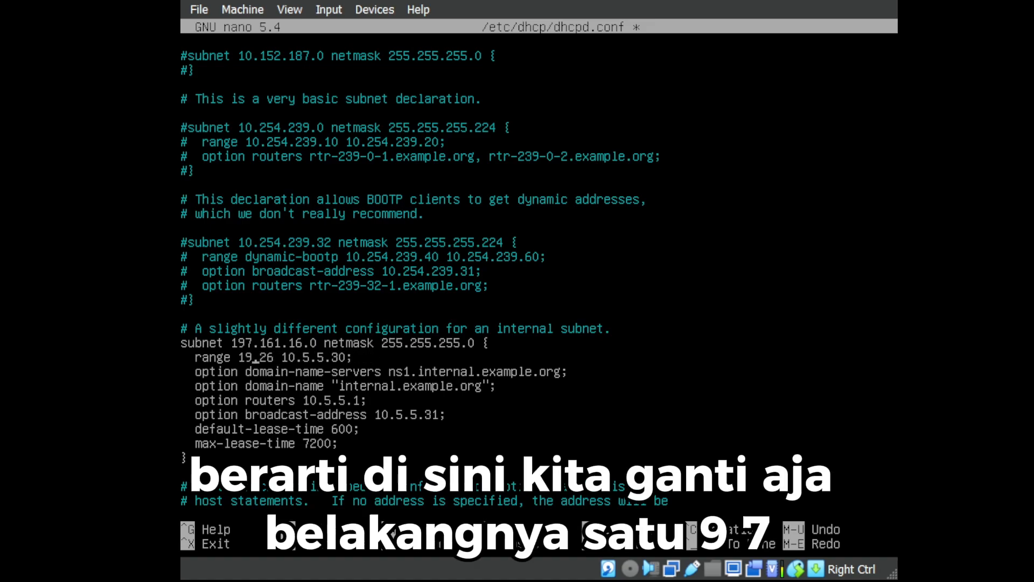
pyautogui.write('7.16')
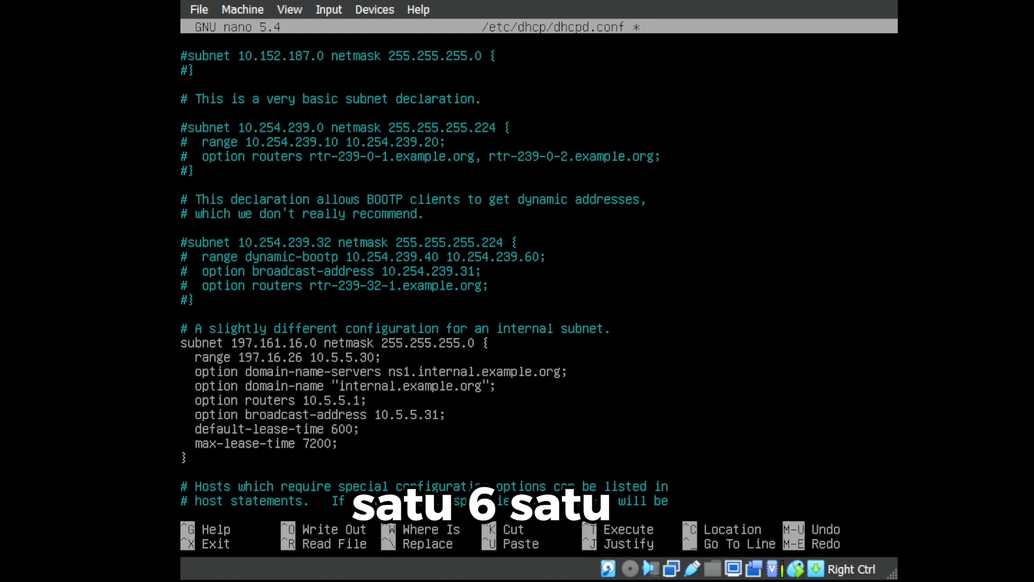
pyautogui.write('1.16')
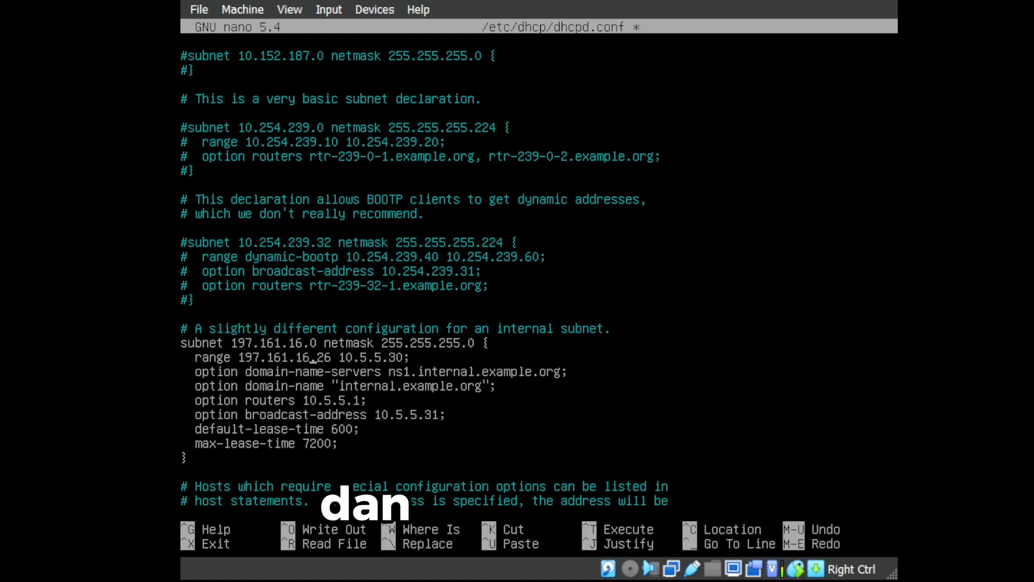
# Replace the second range address's prefix so it reads 197.161.16.30.
pyautogui.press('Right')
pyautogui.press('Right')
pyautogui.press('Right')
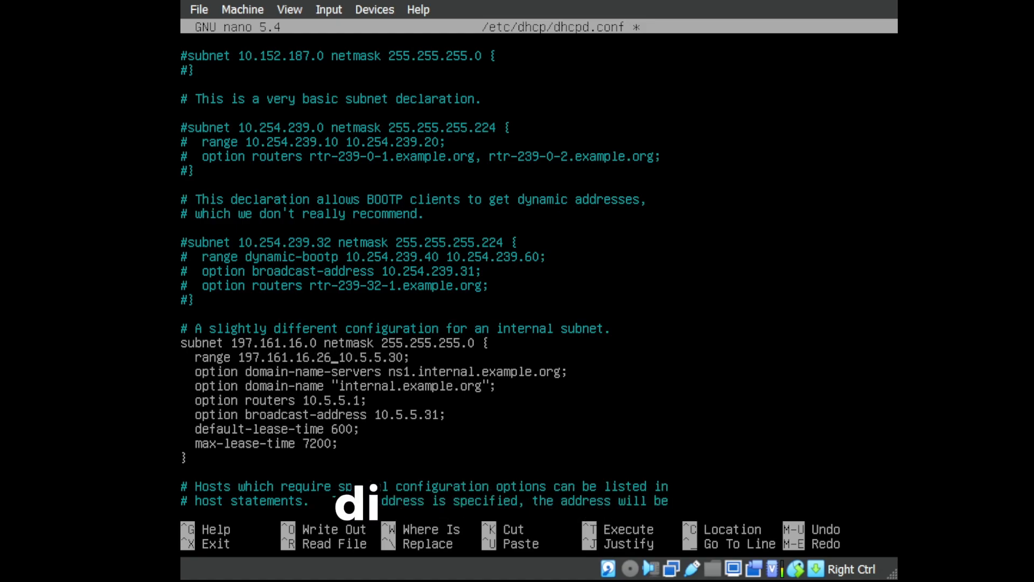
pyautogui.press('Right')
pyautogui.press('Right')
pyautogui.press('Delete')
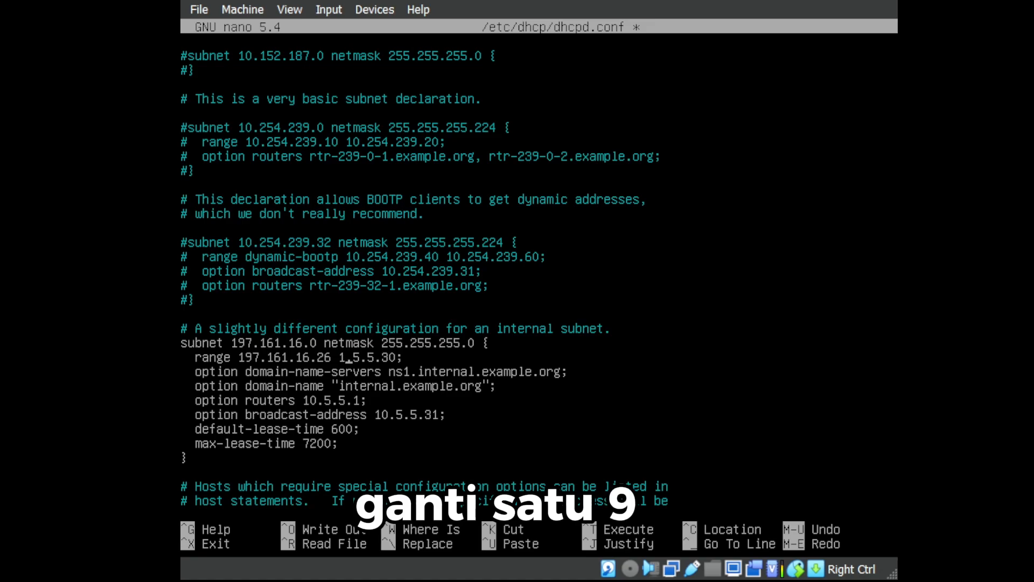
pyautogui.write('97.1')
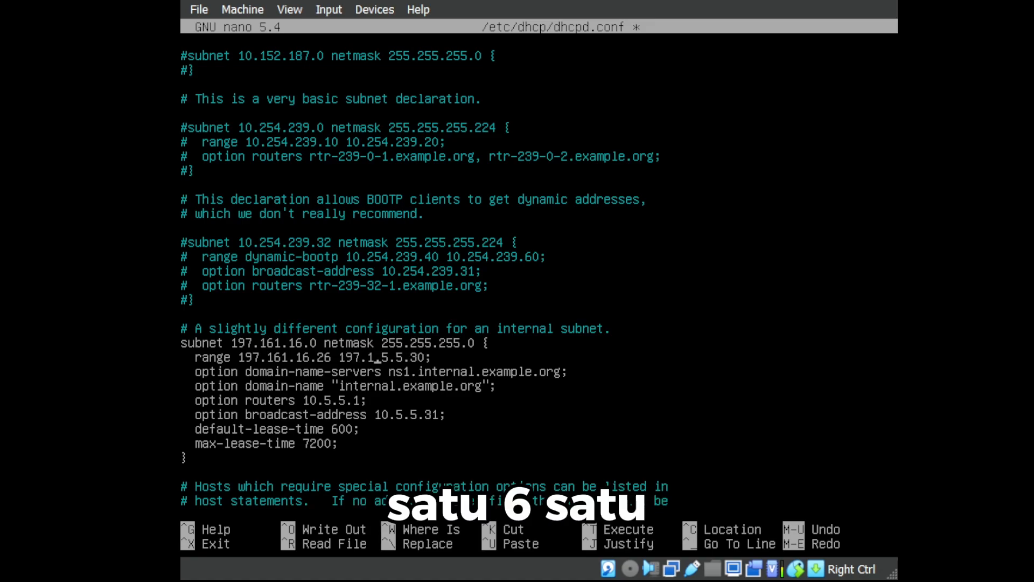
pyautogui.write('61.')
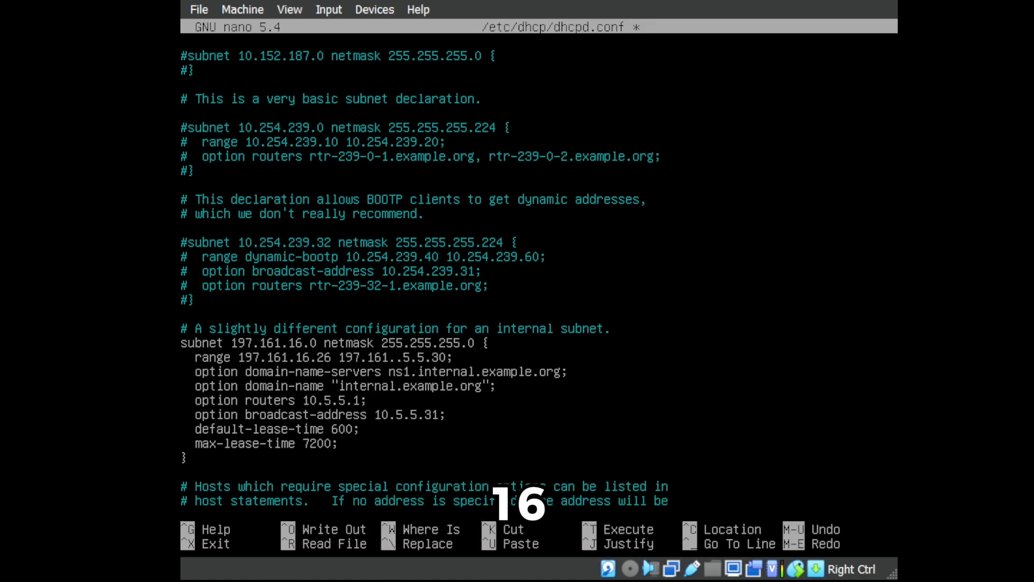
pyautogui.write('16')
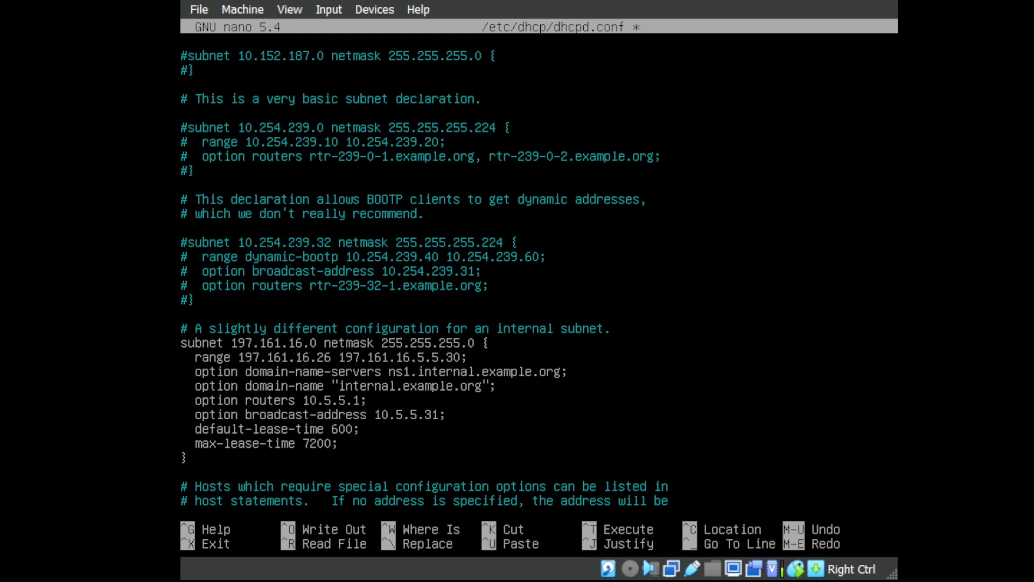
pyautogui.press('Delete')
pyautogui.press('Delete')
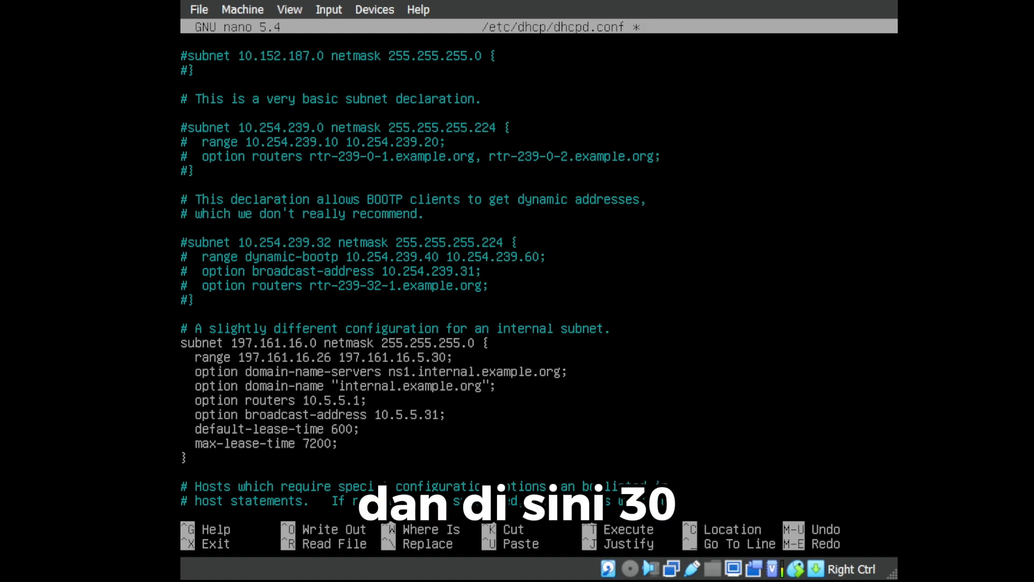
pyautogui.press('Delete')
pyautogui.press('Delete')
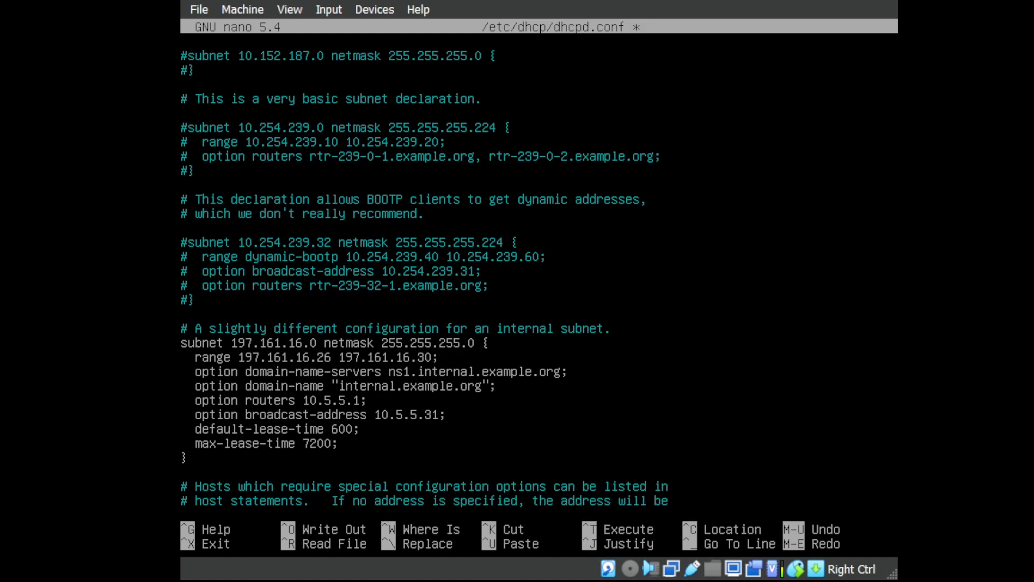
pyautogui.press('Left')
pyautogui.press('Left')
pyautogui.press('Left')
pyautogui.press('Left')
pyautogui.press('Left')
pyautogui.press('Left')
pyautogui.press('Left')
pyautogui.press('Left')
pyautogui.press('Left')
pyautogui.press('Left')
pyautogui.press('Left')
pyautogui.press('Left')
pyautogui.press('Left')
pyautogui.press('Left')
pyautogui.press('Left')
pyautogui.press('Left')
pyautogui.press('Left')
pyautogui.press('Left')
pyautogui.press('Left')
pyautogui.press('Left')
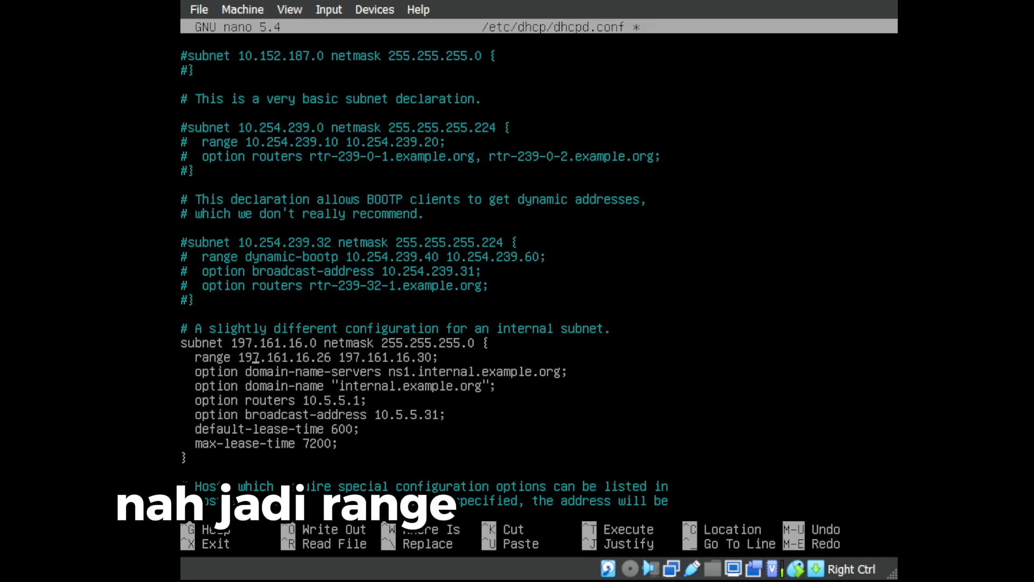
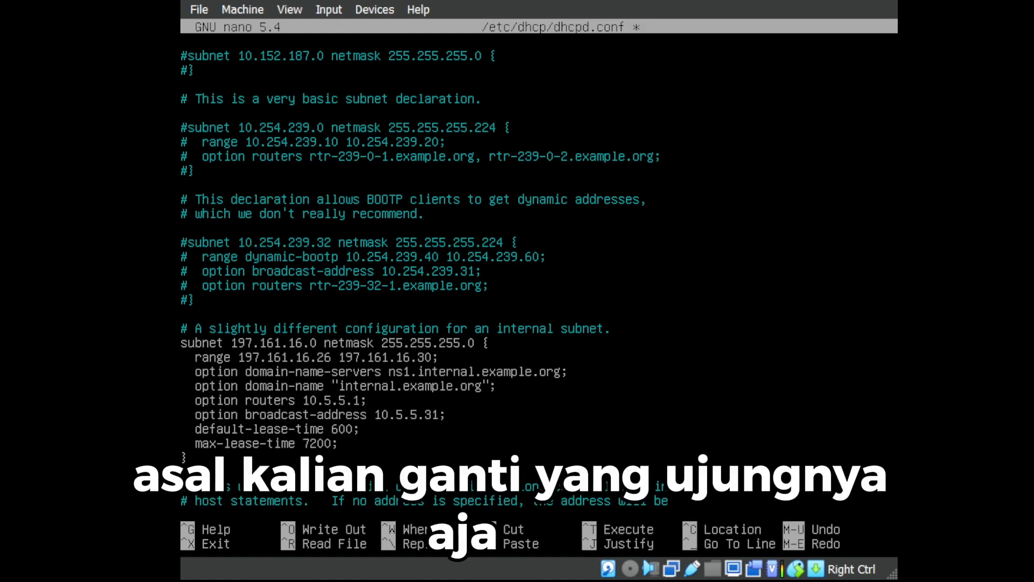
# Change the domain-name-servers option to ns1.shinet.com.
pyautogui.press('Right')
pyautogui.press('Right')
pyautogui.press('Right')
pyautogui.press('Right')
pyautogui.press('Right')
pyautogui.press('Right')
pyautogui.press('Right')
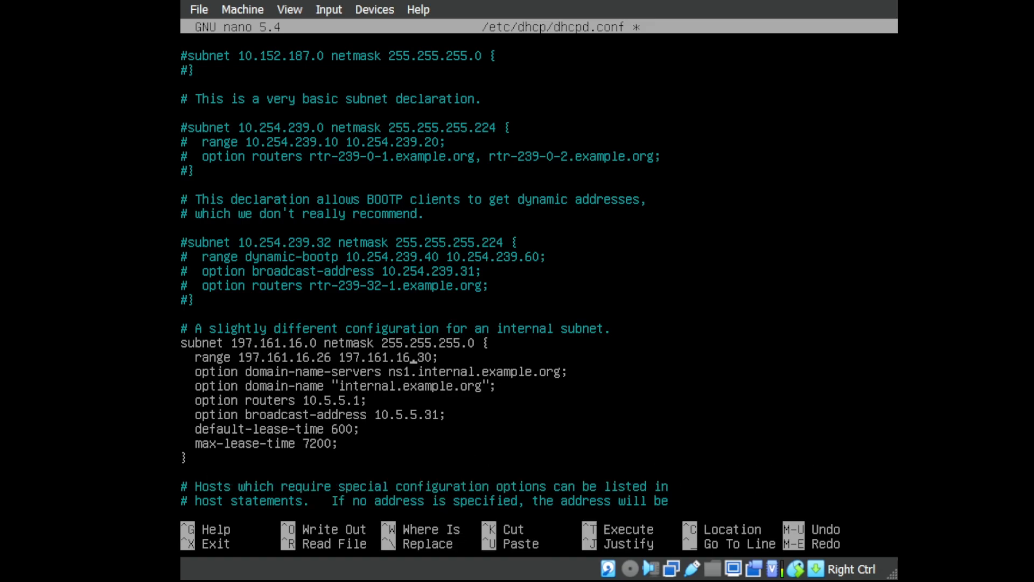
pyautogui.press('Left')
pyautogui.press('Right')
pyautogui.press('Left')
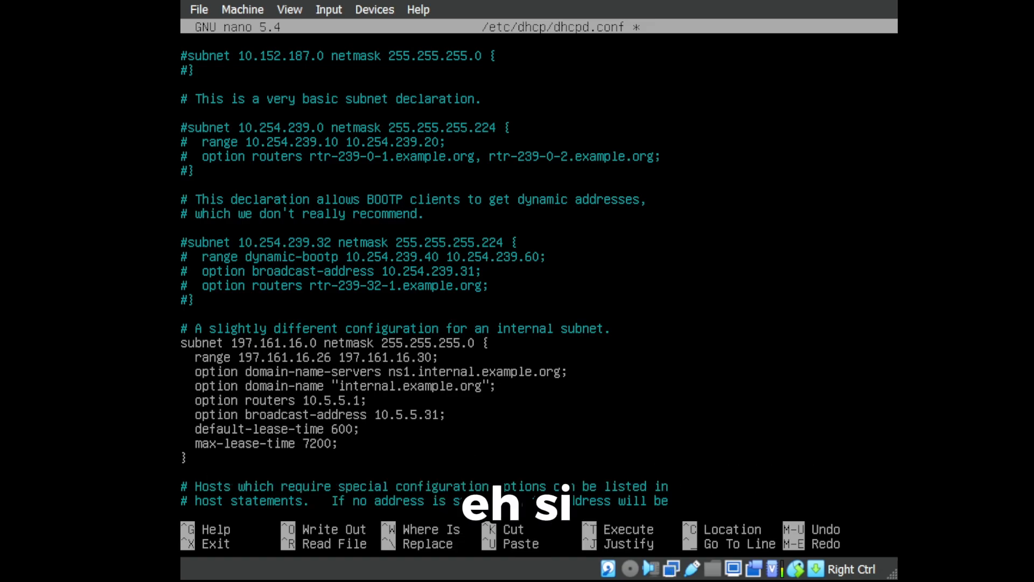
pyautogui.press('Down')
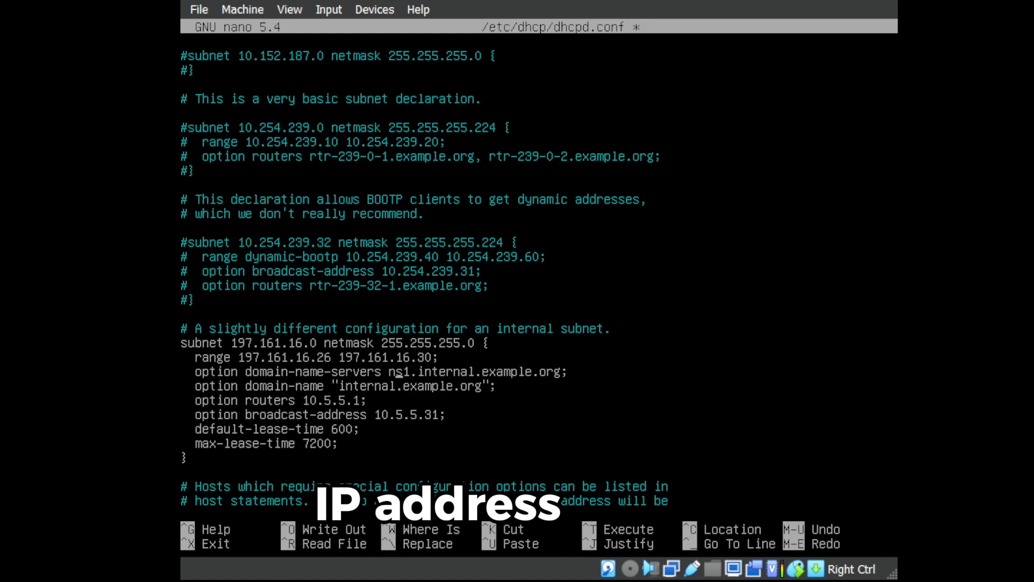
pyautogui.press('Left')
pyautogui.press('Left')
pyautogui.press('Left')
pyautogui.press('Left')
pyautogui.press('Left')
pyautogui.press('Left')
pyautogui.press('Left')
pyautogui.press('Left')
pyautogui.press('Left')
pyautogui.press('Left')
pyautogui.press('Left')
pyautogui.press('Left')
pyautogui.press('Left')
pyautogui.press('Left')
pyautogui.press('Left')
pyautogui.press('Left')
pyautogui.press('Left')
pyautogui.press('Left')
pyautogui.press('Left')
pyautogui.press('Left')
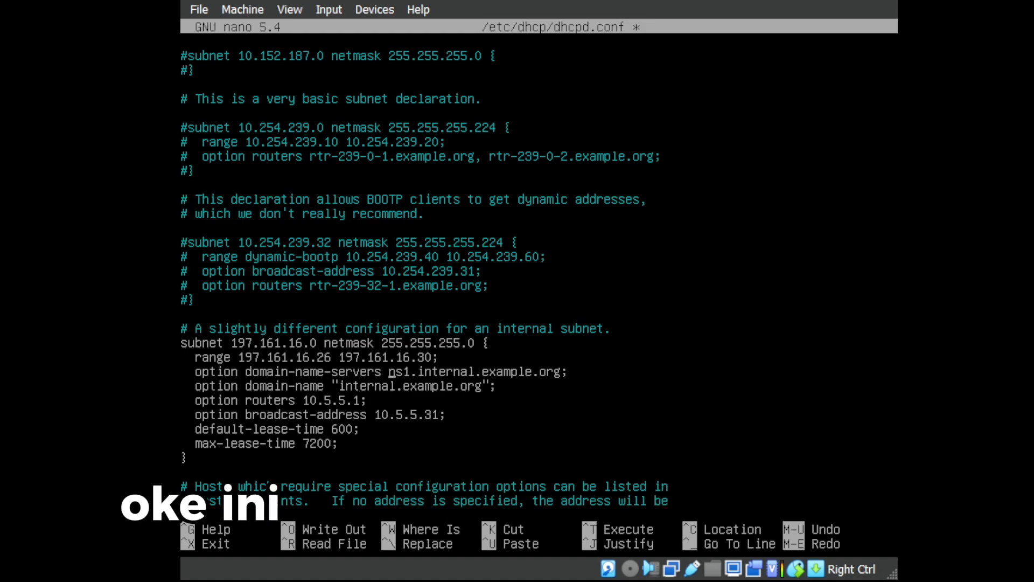
pyautogui.press('Right')
pyautogui.press('Right')
pyautogui.press('Right')
pyautogui.press('Right')
pyautogui.press('Right')
pyautogui.press('Right')
pyautogui.press('Right')
pyautogui.press('Right')
pyautogui.press('Right')
pyautogui.press('Right')
pyautogui.press('Right')
pyautogui.press('Right')
pyautogui.press('Right')
pyautogui.press('Right')
pyautogui.press('Right')
pyautogui.press('Right')
pyautogui.press('Right')
pyautogui.press('Right')
pyautogui.press('Right')
pyautogui.press('Right')
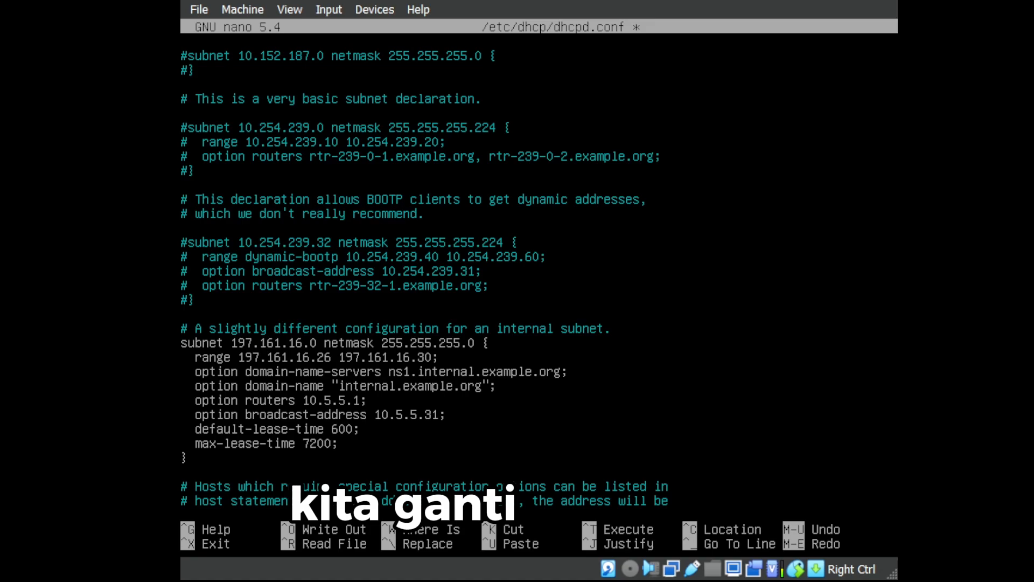
pyautogui.press('Delete')
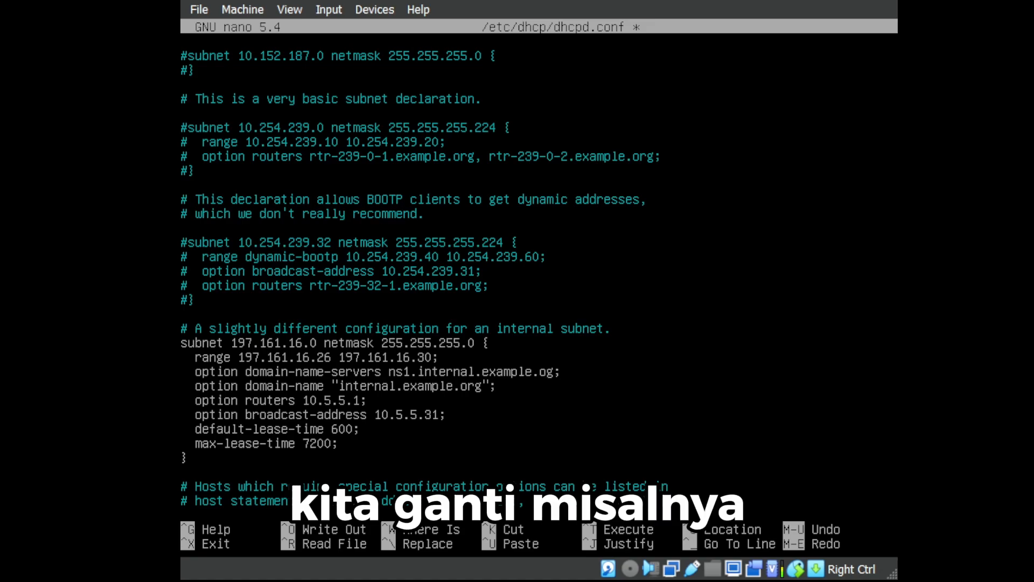
pyautogui.press('BackSpace')
pyautogui.press('BackSpace')
pyautogui.press('BackSpace')
pyautogui.press('BackSpace')
pyautogui.press('BackSpace')
pyautogui.press('BackSpace')
pyautogui.press('BackSpace')
pyautogui.press('BackSpace')
pyautogui.press('BackSpace')
pyautogui.press('BackSpace')
pyautogui.press('BackSpace')
pyautogui.press('BackSpace')
pyautogui.press('BackSpace')
pyautogui.press('BackSpace')
pyautogui.press('BackSpace')
pyautogui.press('BackSpace')
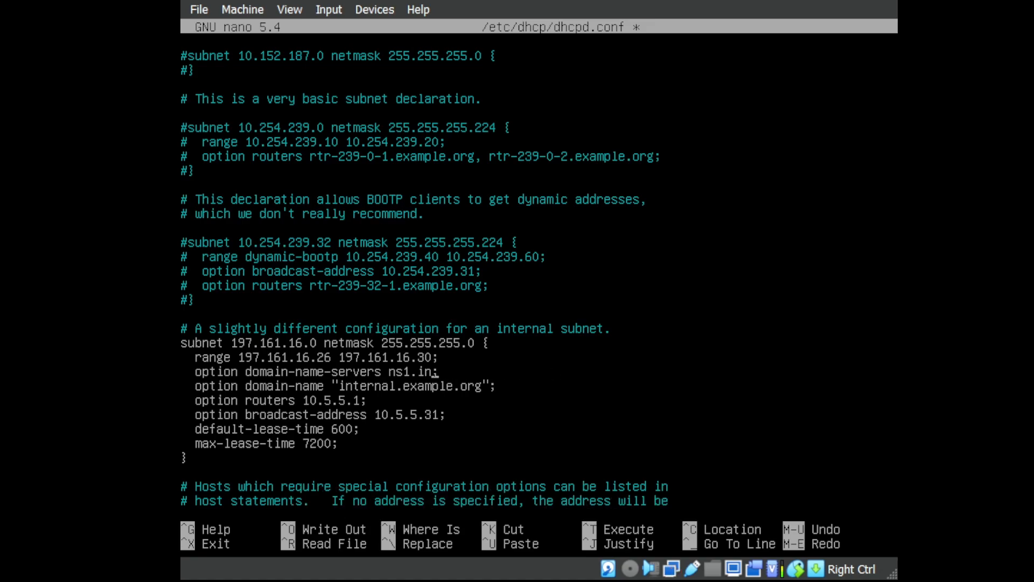
pyautogui.write('shinet.com')
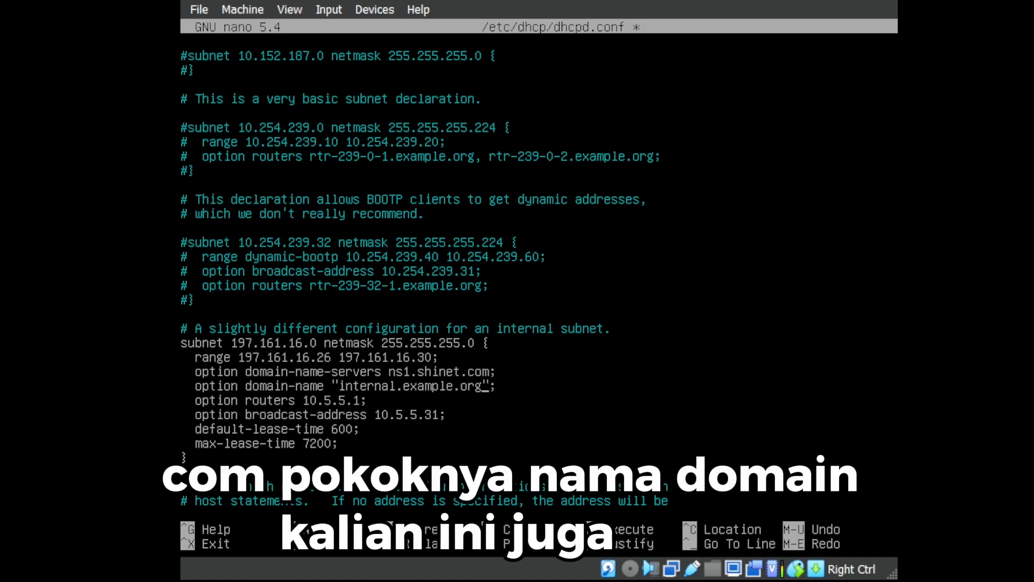
# Replace the old domain-name value with "shinet.com".
pyautogui.press('Down')
pyautogui.press('Left')
pyautogui.press('BackSpace')
pyautogui.press('BackSpace')
pyautogui.press('BackSpace')
pyautogui.press('BackSpace')
pyautogui.press('BackSpace')
pyautogui.press('BackSpace')
pyautogui.press('BackSpace')
pyautogui.press('BackSpace')
pyautogui.press('BackSpace')
pyautogui.press('BackSpace')
pyautogui.press('BackSpace')
pyautogui.press('BackSpace')
pyautogui.press('BackSpace')
pyautogui.press('BackSpace')
pyautogui.press('BackSpace')
pyautogui.press('BackSpace')
pyautogui.press('BackSpace')
pyautogui.press('BackSpace')
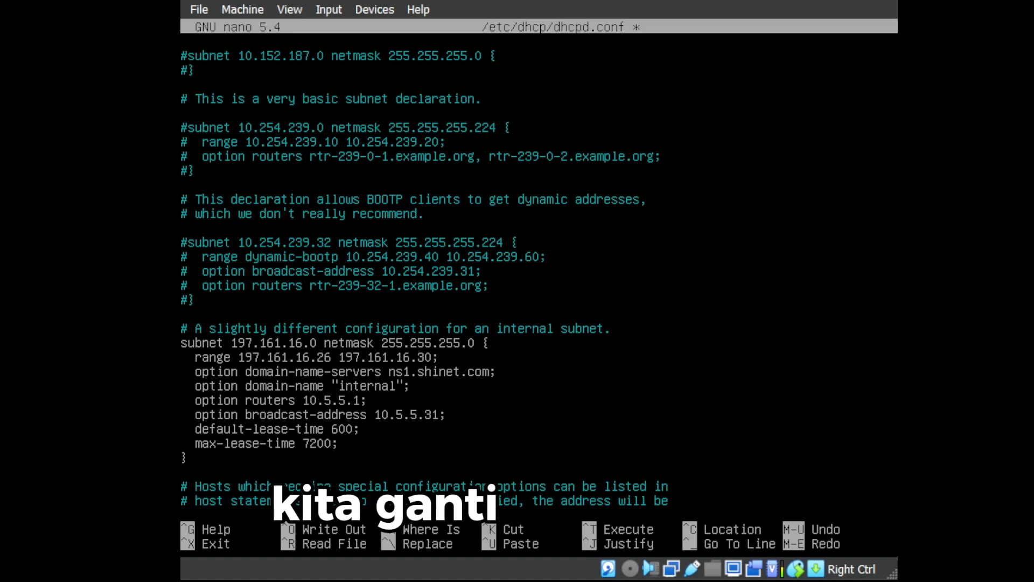
pyautogui.press('BackSpace')
pyautogui.press('BackSpace')
pyautogui.write('dhinet')
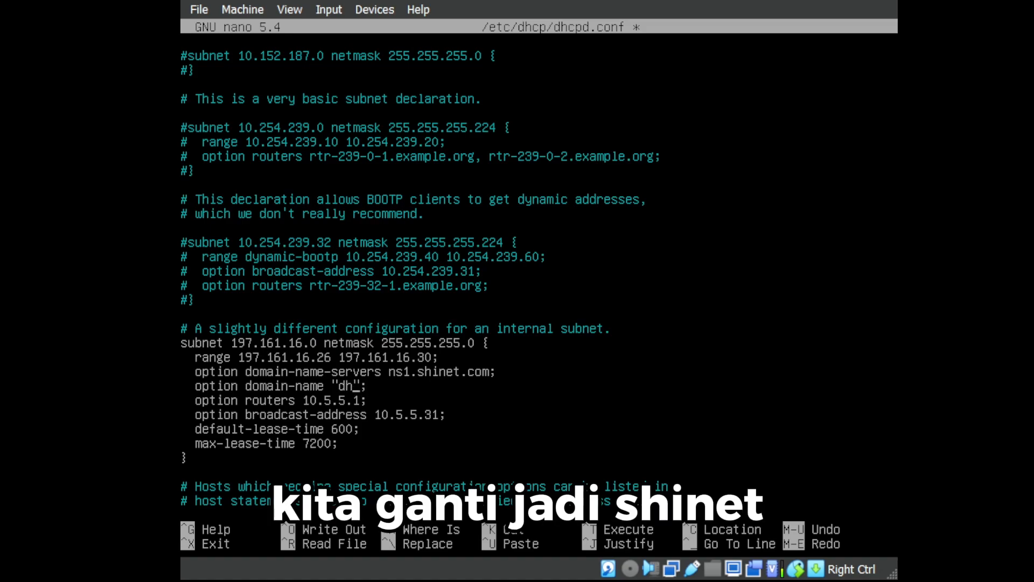
pyautogui.press('BackSpace')
pyautogui.press('BackSpace')
pyautogui.press('BackSpace')
pyautogui.press('BackSpace')
pyautogui.press('BackSpace')
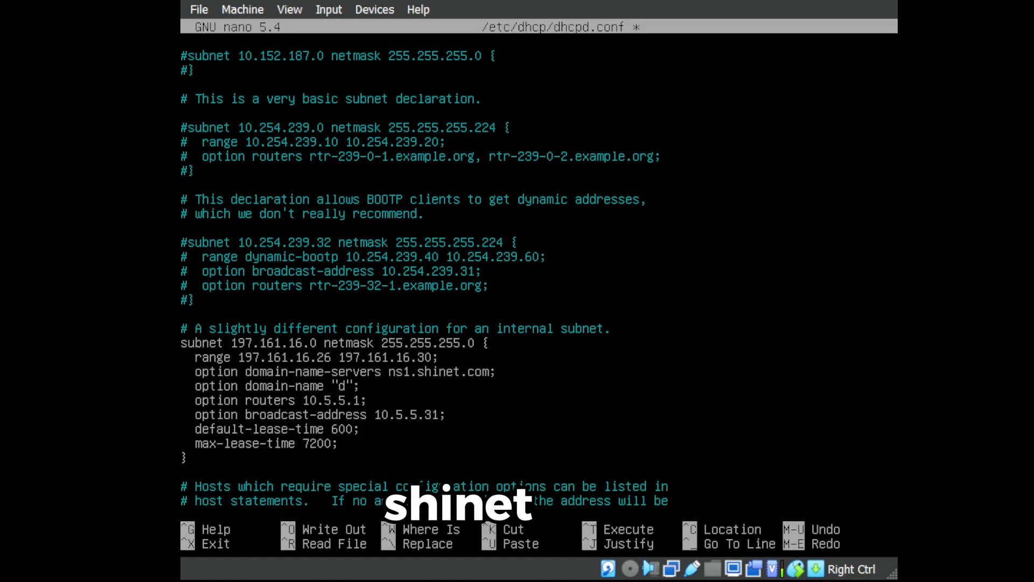
pyautogui.write('hinet.com')
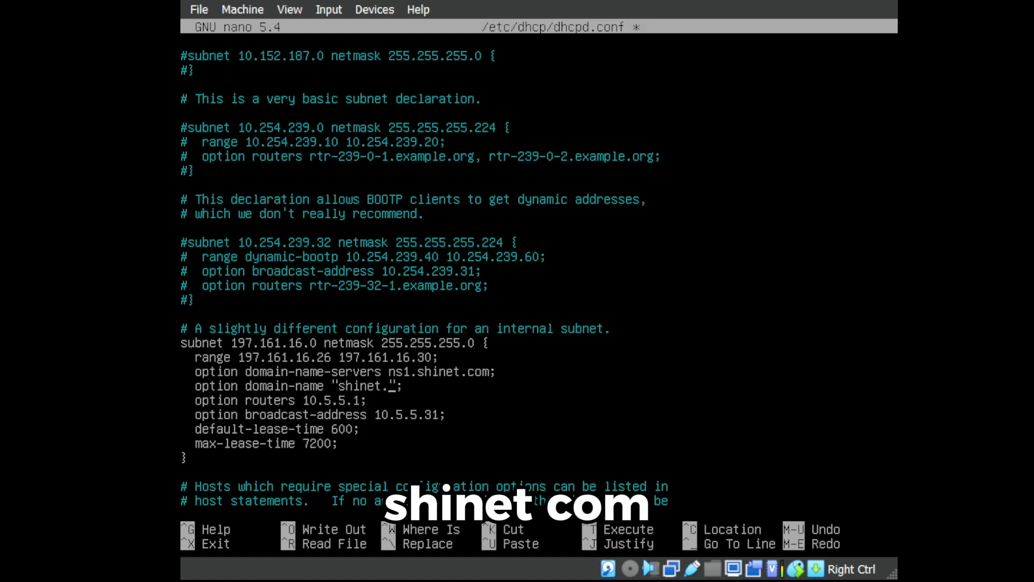
pyautogui.press('Down')
pyautogui.press('Left')
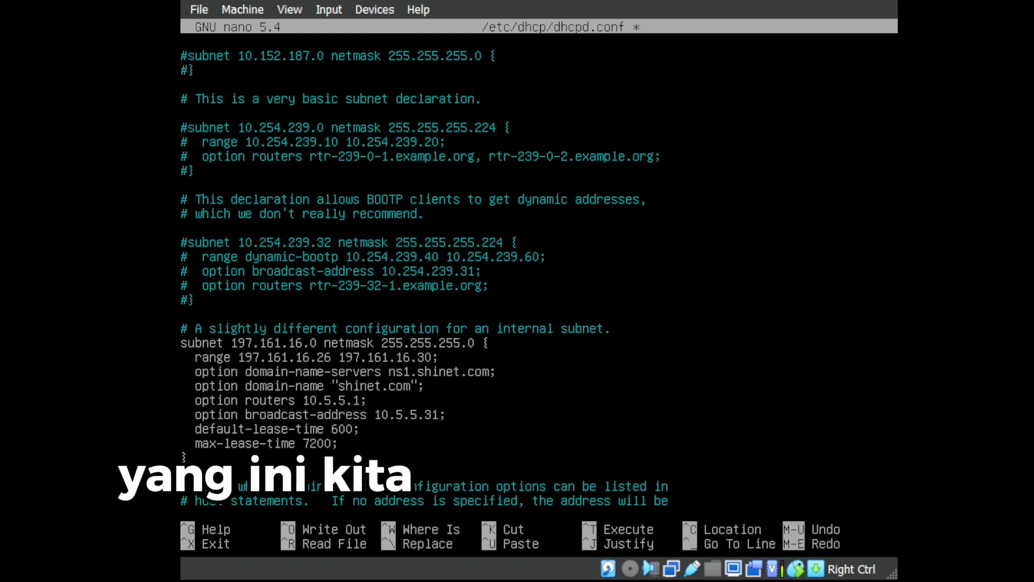
# Change the routers option to 197.161.16.1.
pyautogui.press('Left')
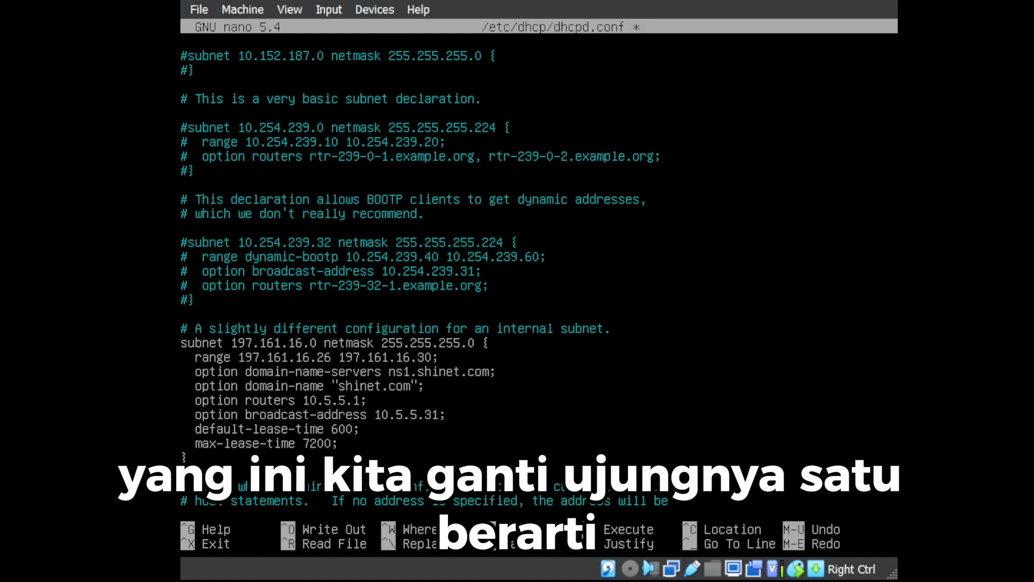
pyautogui.press('BackSpace')
pyautogui.press('BackSpace')
pyautogui.press('BackSpace')
pyautogui.press('BackSpace')
pyautogui.press('BackSpace')
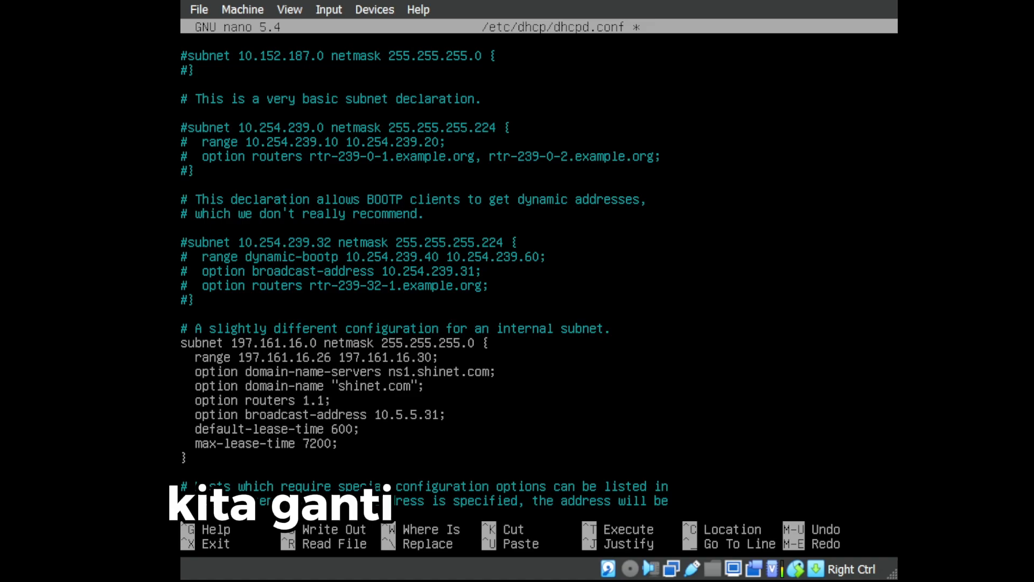
pyautogui.write('97.262')
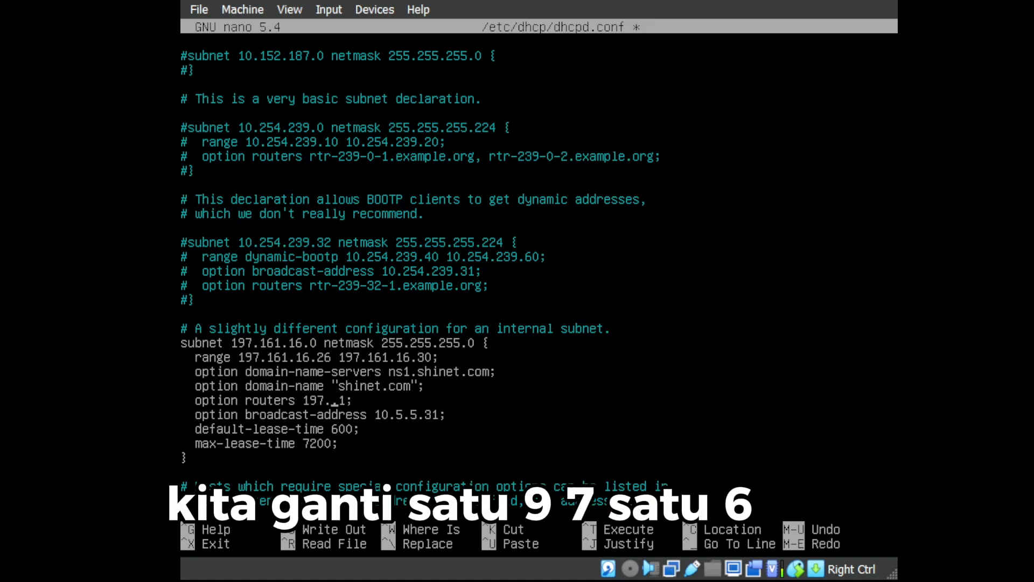
pyautogui.press('BackSpace')
pyautogui.press('BackSpace')
pyautogui.press('BackSpace')
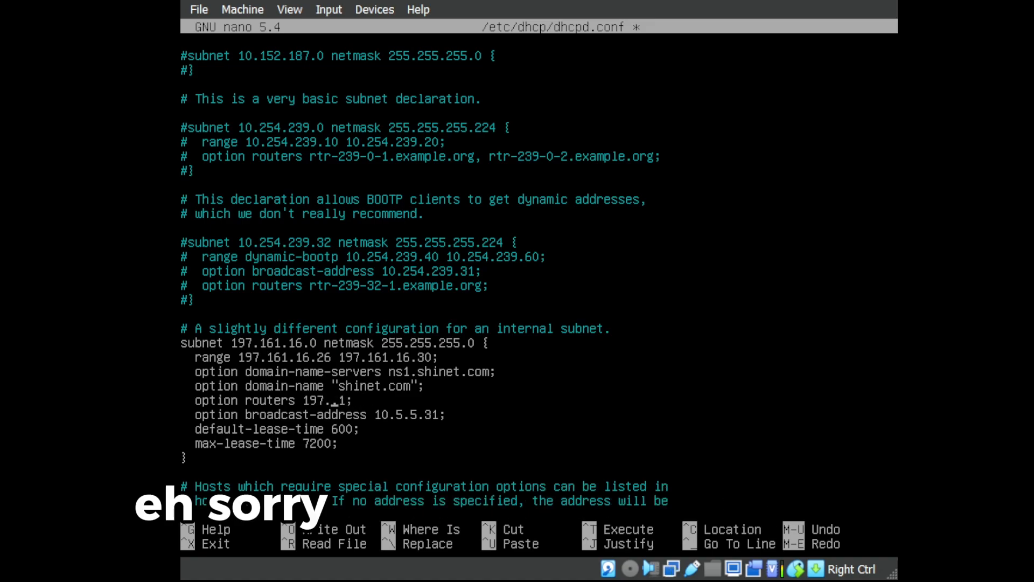
pyautogui.write('161')
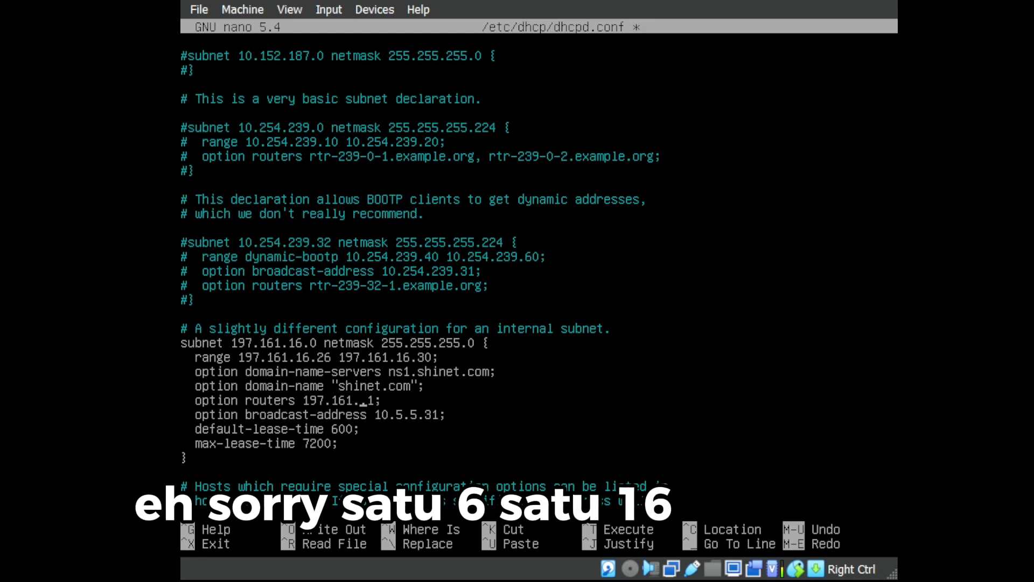
pyautogui.write('.16')
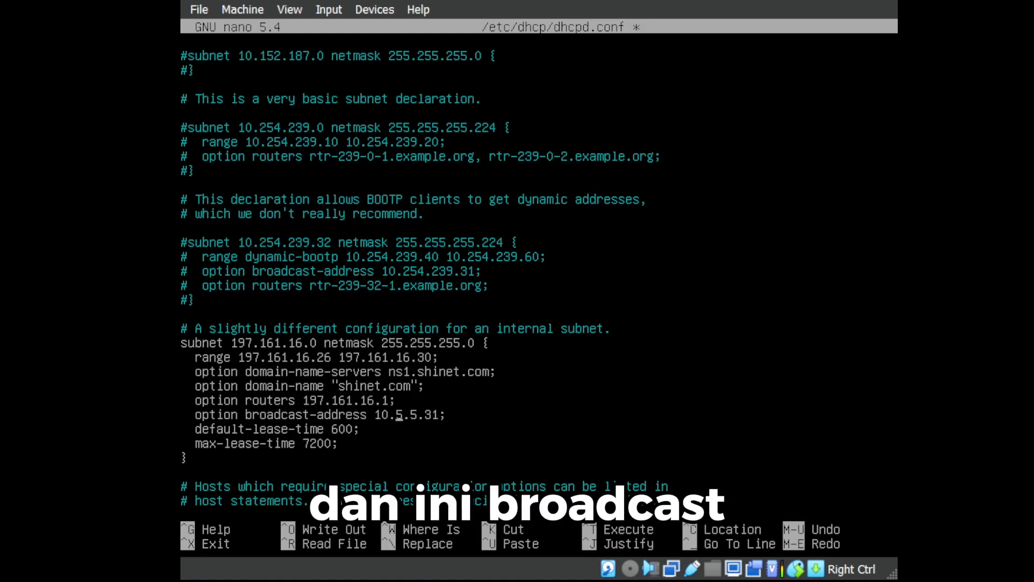
# Change the broadcast-address option to 197.161.16.31.
pyautogui.press('Right')
pyautogui.press('Right')
pyautogui.press('Right')
pyautogui.press('BackSpace')
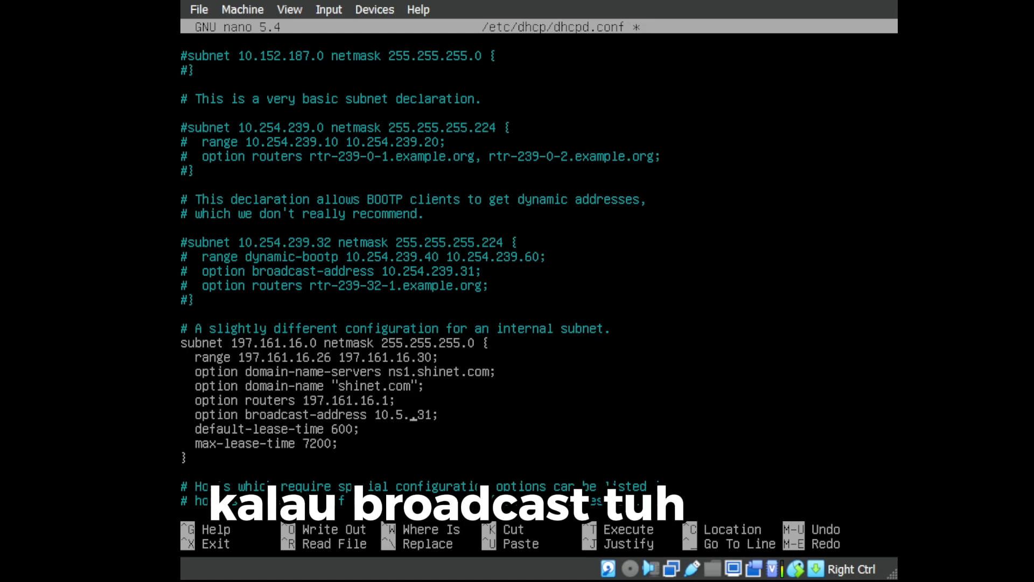
pyautogui.press('BackSpace')
pyautogui.press('BackSpace')
pyautogui.press('BackSpace')
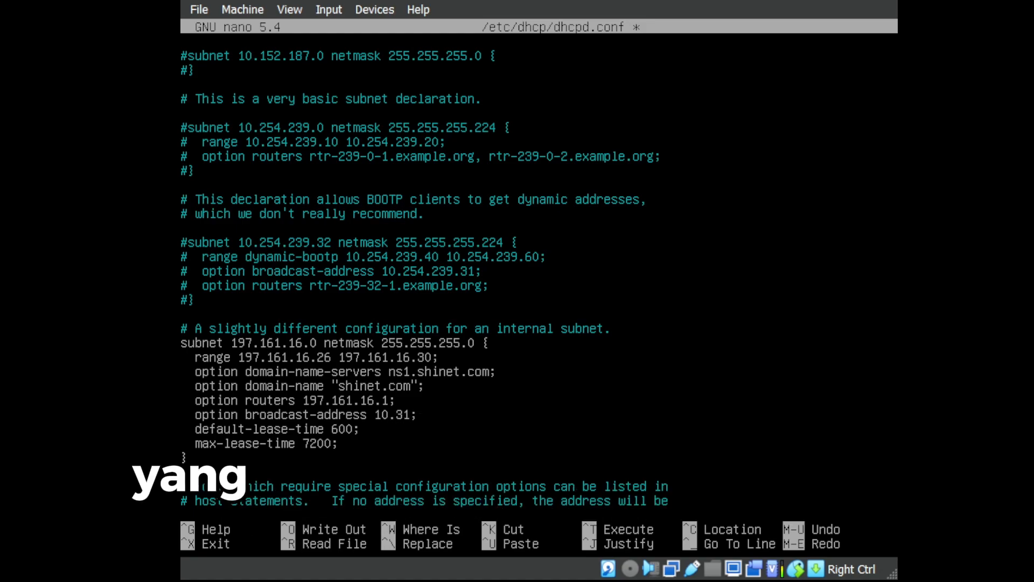
pyautogui.press('BackSpace')
pyautogui.write('97.1')
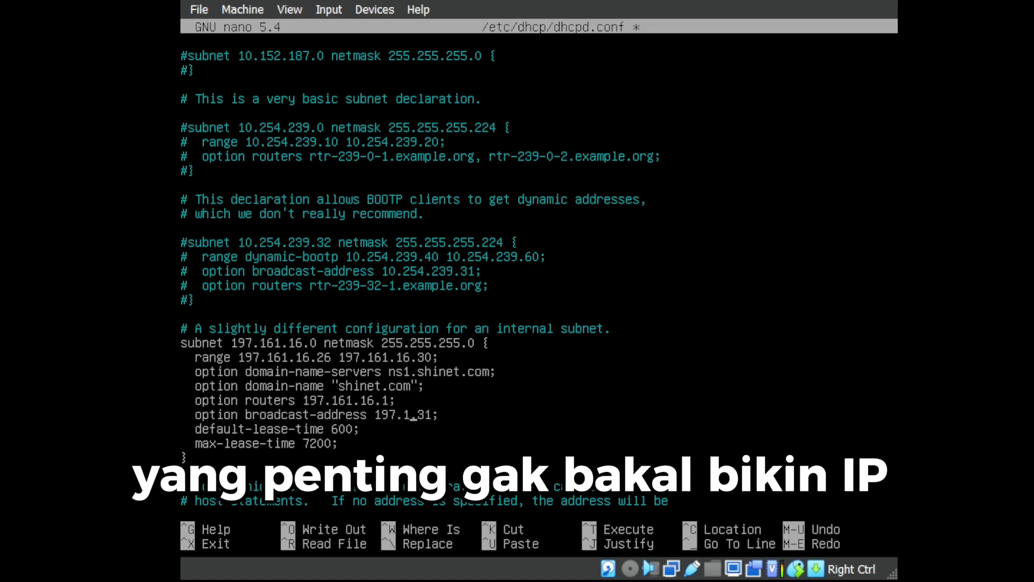
pyautogui.write('61.16')
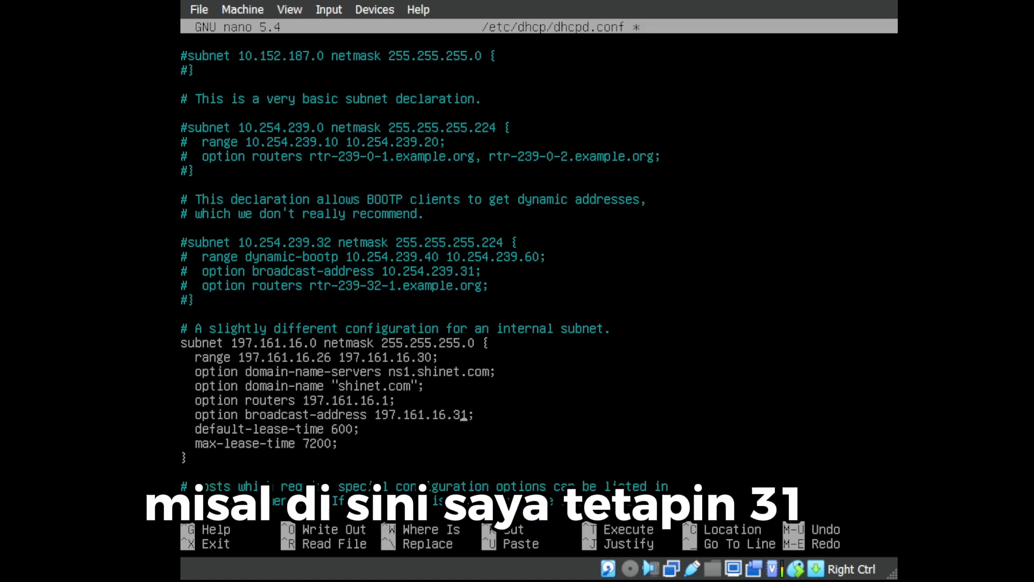
pyautogui.press('Right')
pyautogui.press('Right')
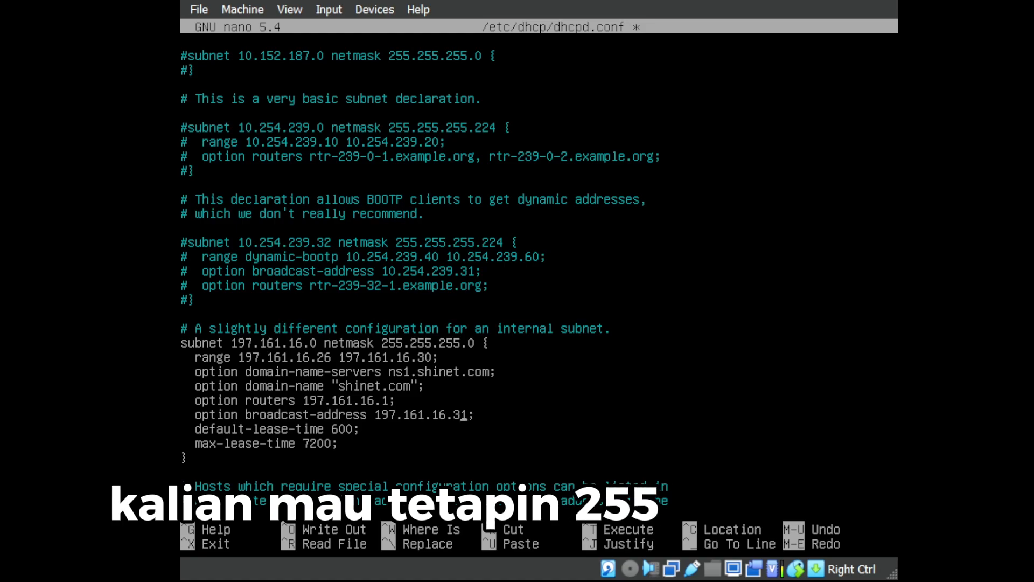
pyautogui.press('Right')
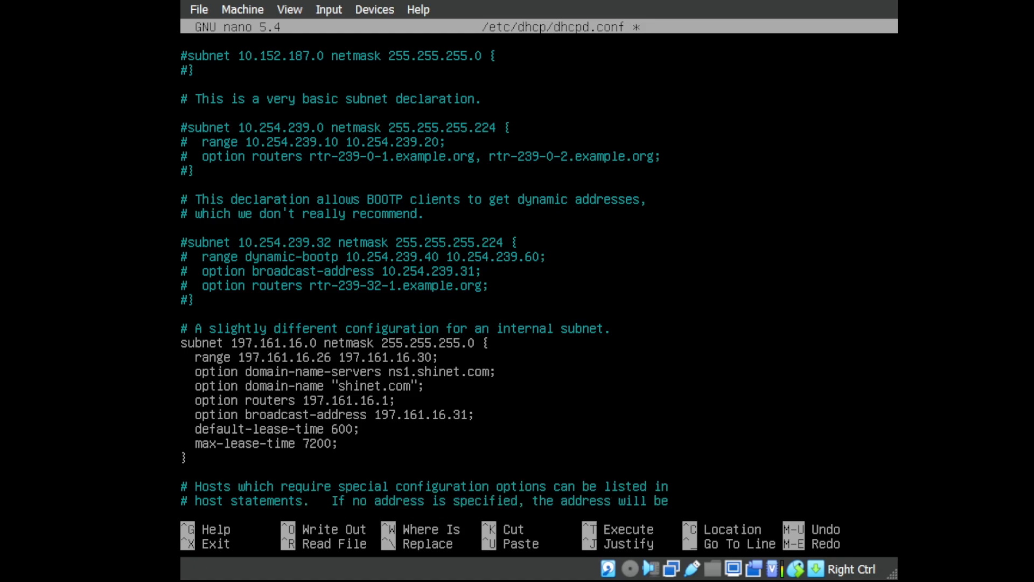
pyautogui.press('Down')
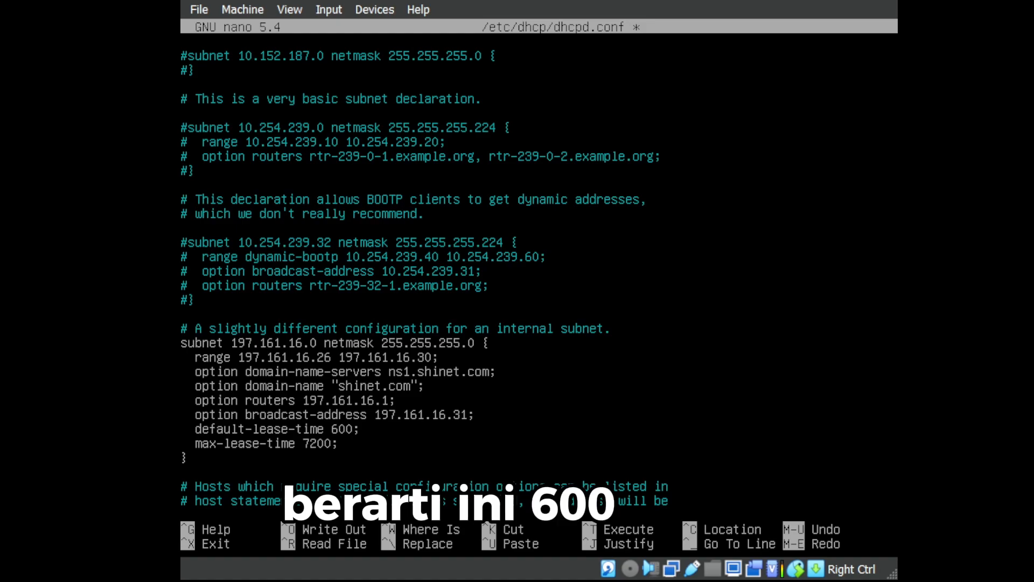
pyautogui.press('Left')
pyautogui.press('Left')
pyautogui.press('Left')
pyautogui.press('Right')
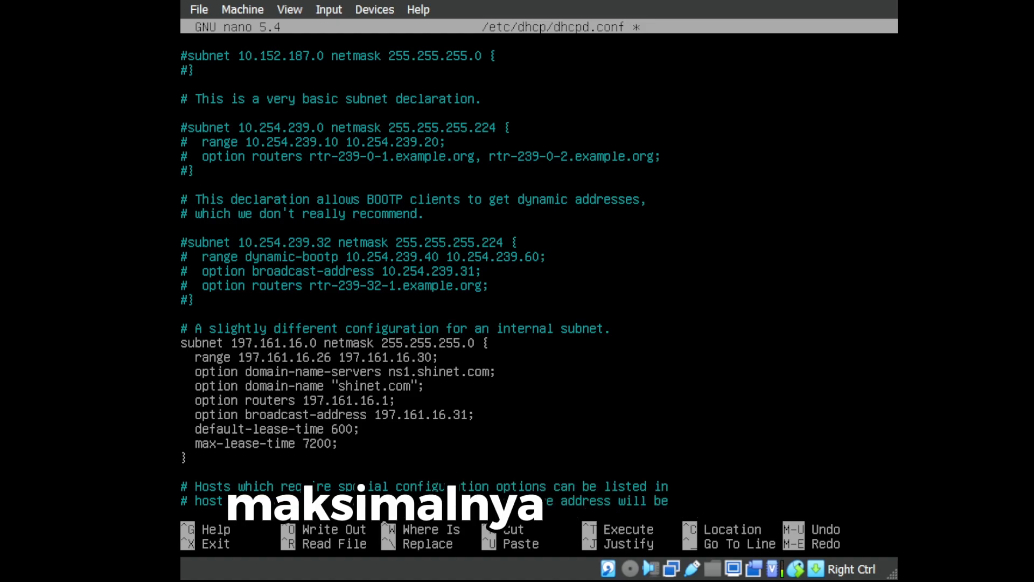
pyautogui.press('Left')
pyautogui.press('Left')
pyautogui.press('Left')
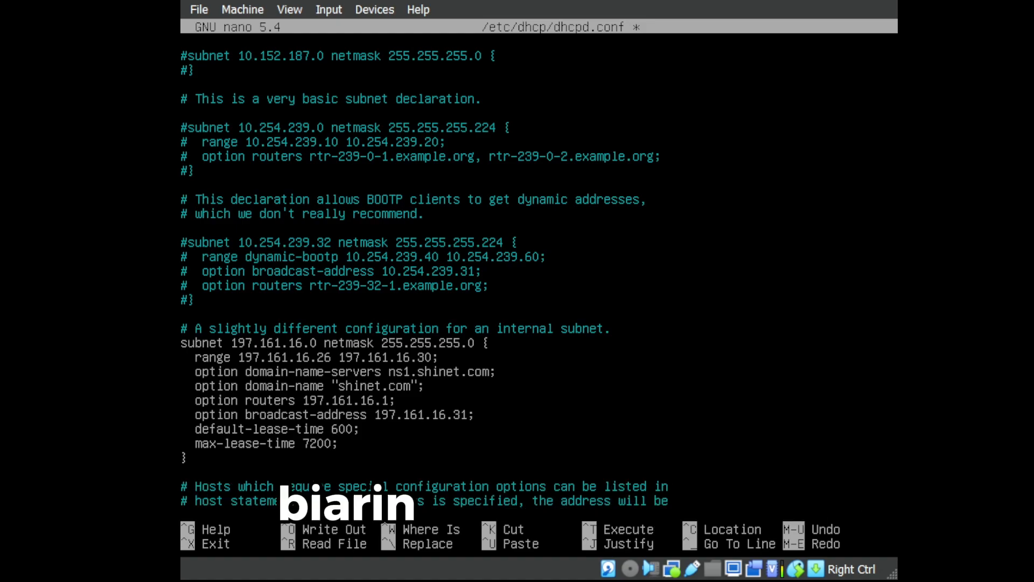
pyautogui.press('Up')
pyautogui.press('Up')
pyautogui.press('Up')
pyautogui.press('Up')
pyautogui.press('Up')
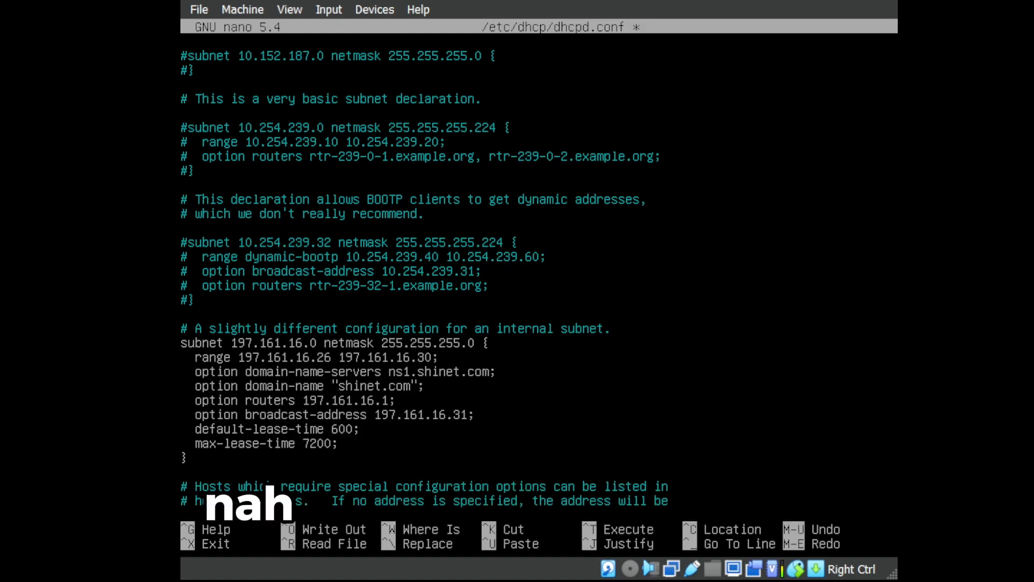
pyautogui.press('Down')
pyautogui.press('Down')
pyautogui.press('Down')
pyautogui.press('Down')
pyautogui.press('Down')
pyautogui.press('Down')
pyautogui.press('Down')
pyautogui.press('Down')
pyautogui.press('Down')
pyautogui.press('Down')
pyautogui.press('Down')
pyautogui.press('Down')
pyautogui.press('Down')
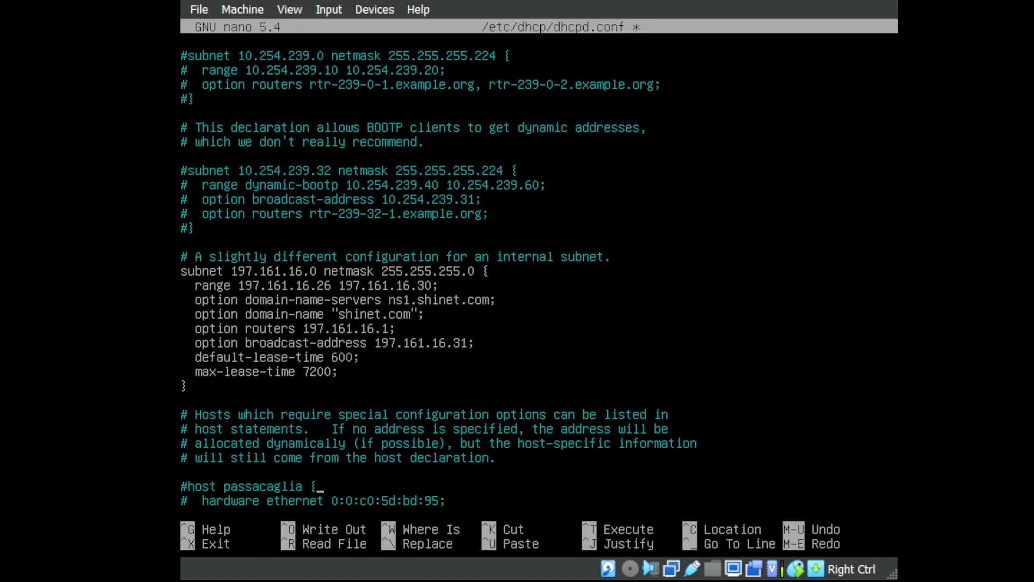
pyautogui.press('Up')
pyautogui.press('Up')
pyautogui.press('Up')
pyautogui.press('Up')
# Save dhcpd.conf and exit nano.
pyautogui.hotkey('ctrl', 'x')
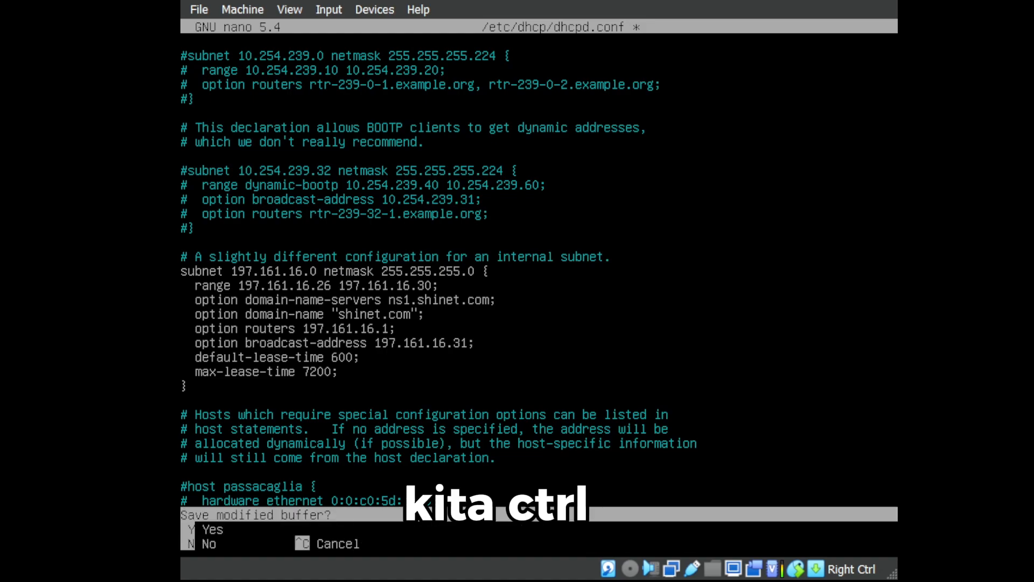
pyautogui.press('y')
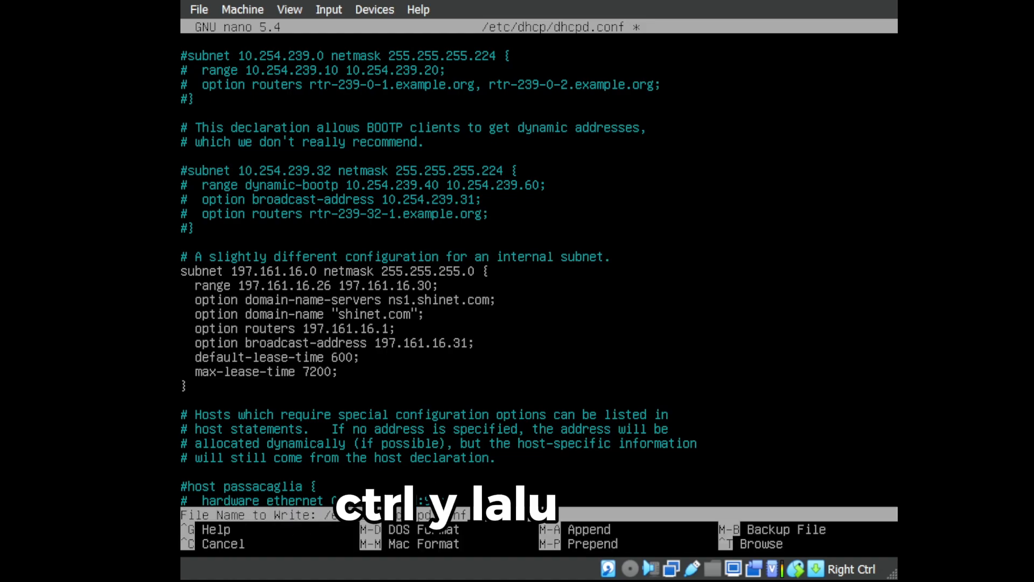
pyautogui.press('Return')
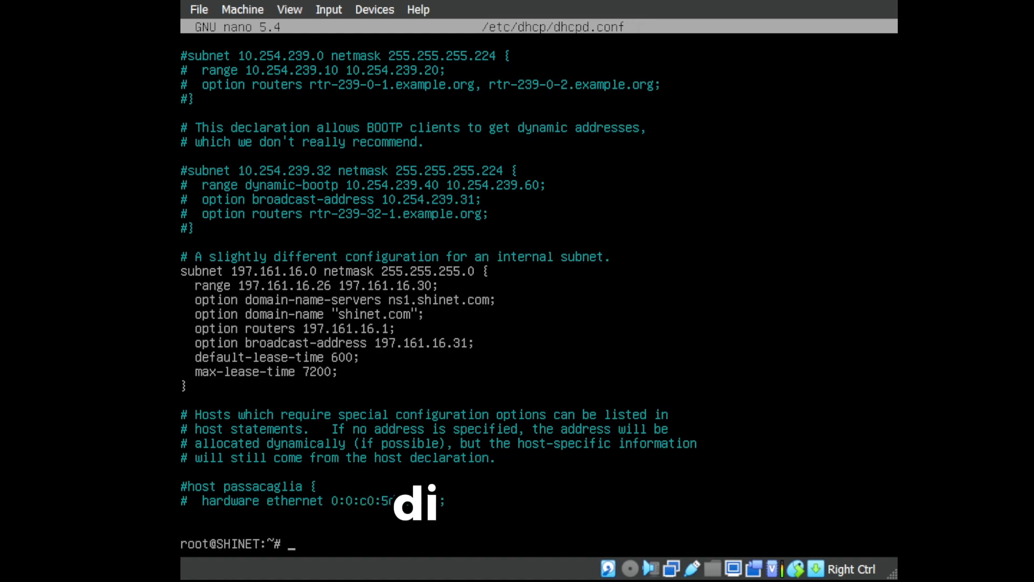
# Open /etc/default/isc-dhcp-server in nano.
pyautogui.write('~')
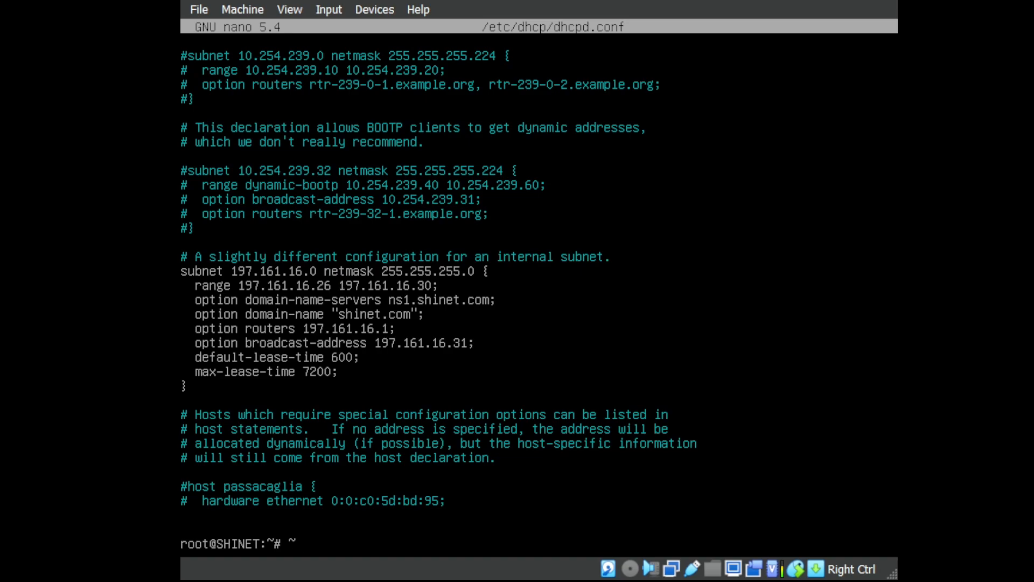
pyautogui.press('BackSpace')
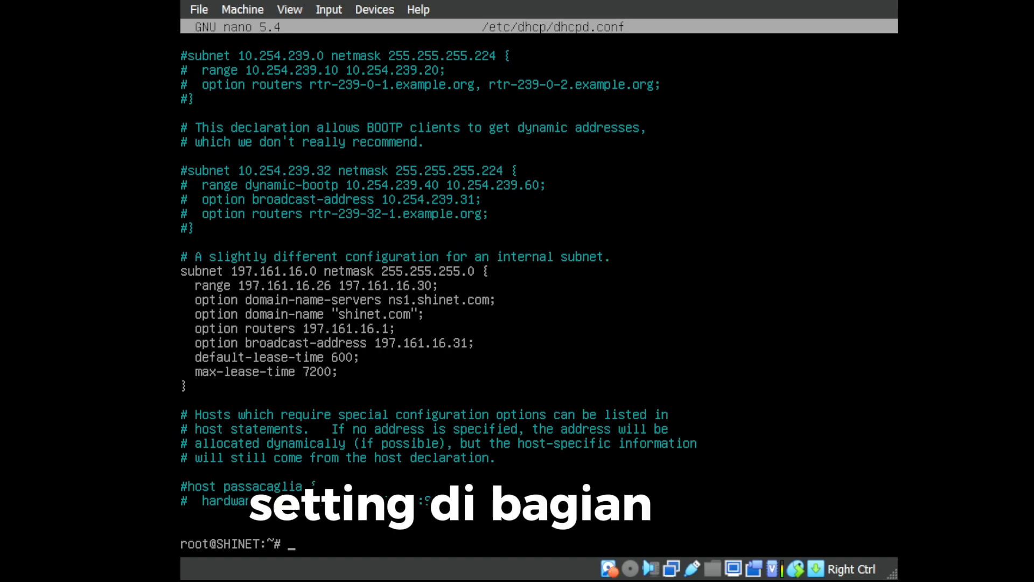
pyautogui.press('BackSpace')
pyautogui.write('nano')
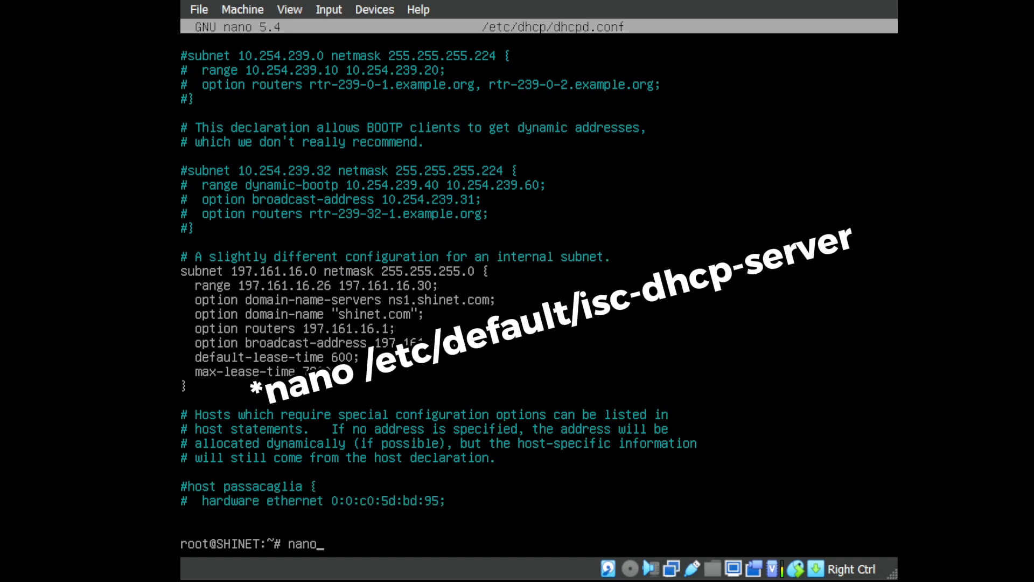
pyautogui.write(' /etc/')
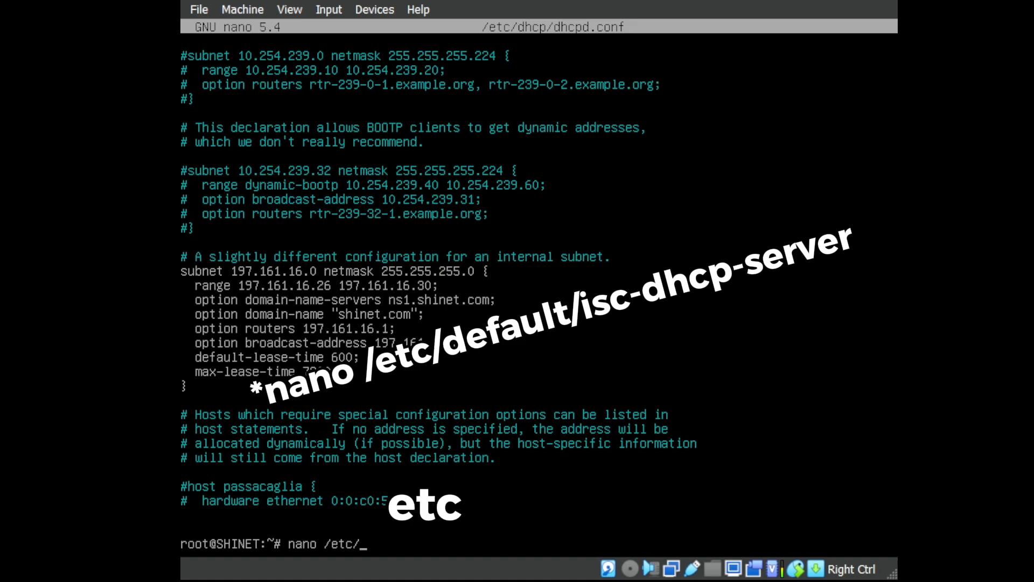
pyautogui.write('default')
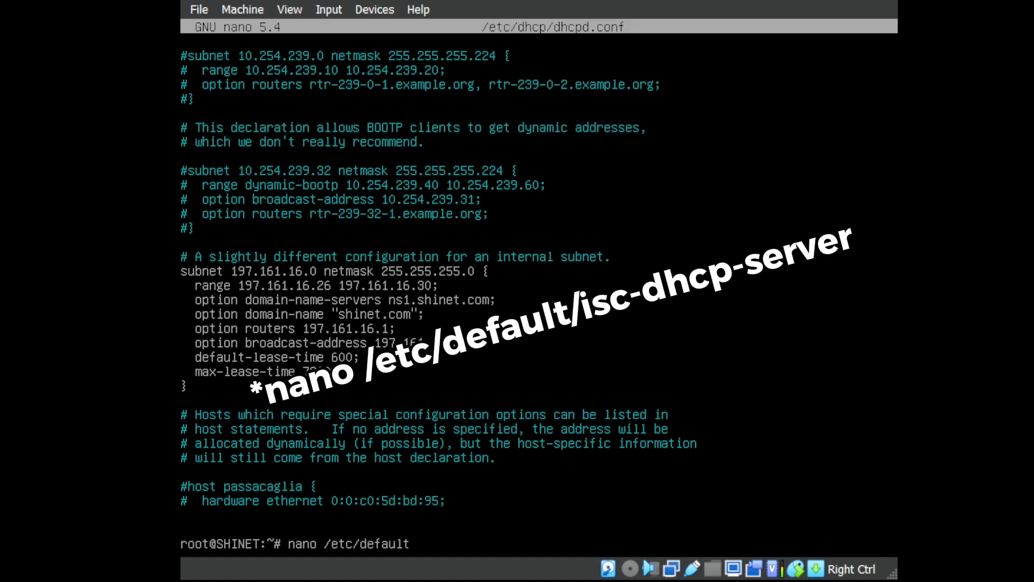
pyautogui.write('/i')
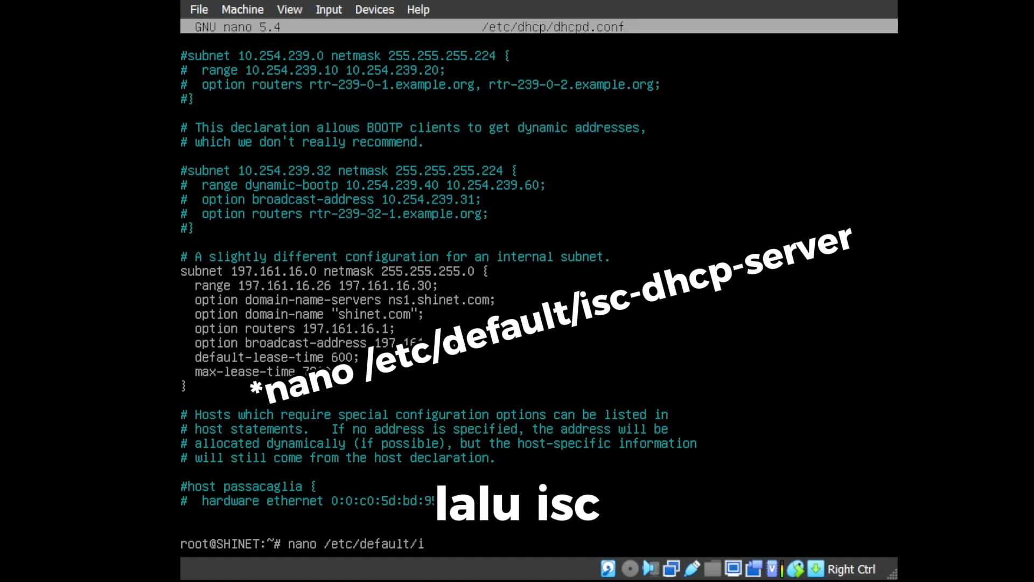
pyautogui.write('sc-dhcp-server')
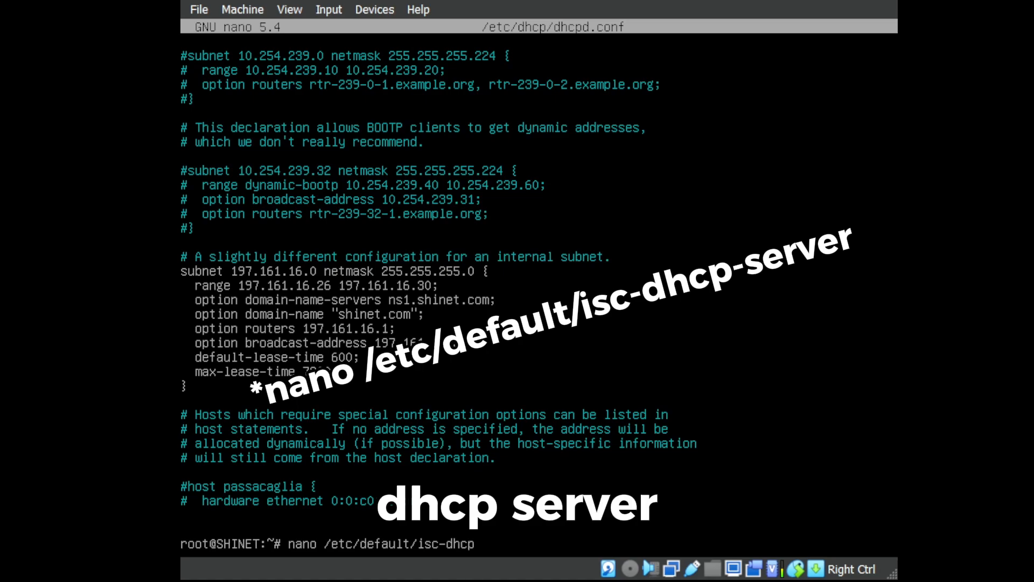
pyautogui.press('Return')
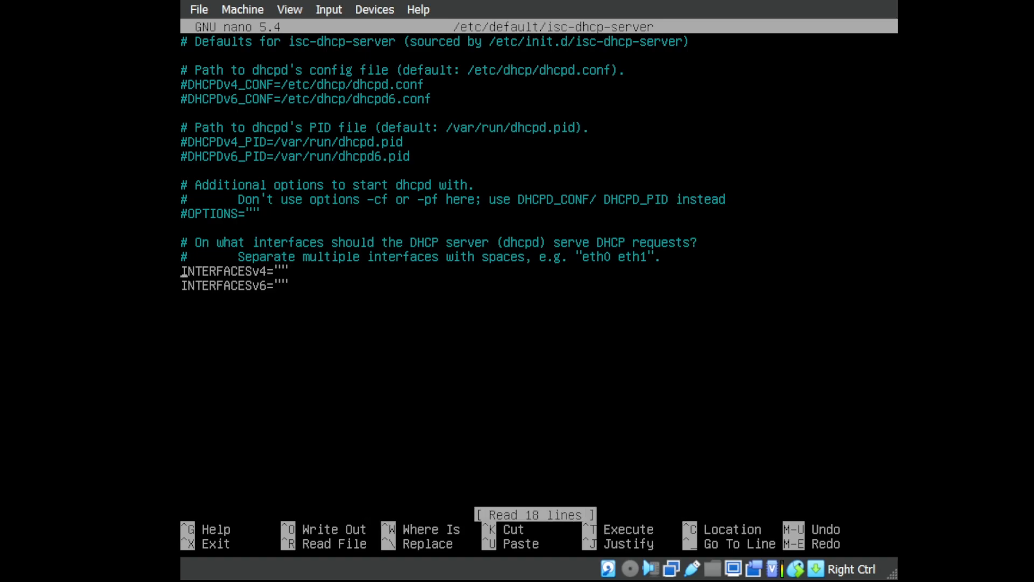
# Comment out the INTERFACESv6 line and set INTERFACESv4 to "enp0s8".
pyautogui.press('Down')
pyautogui.write('#')
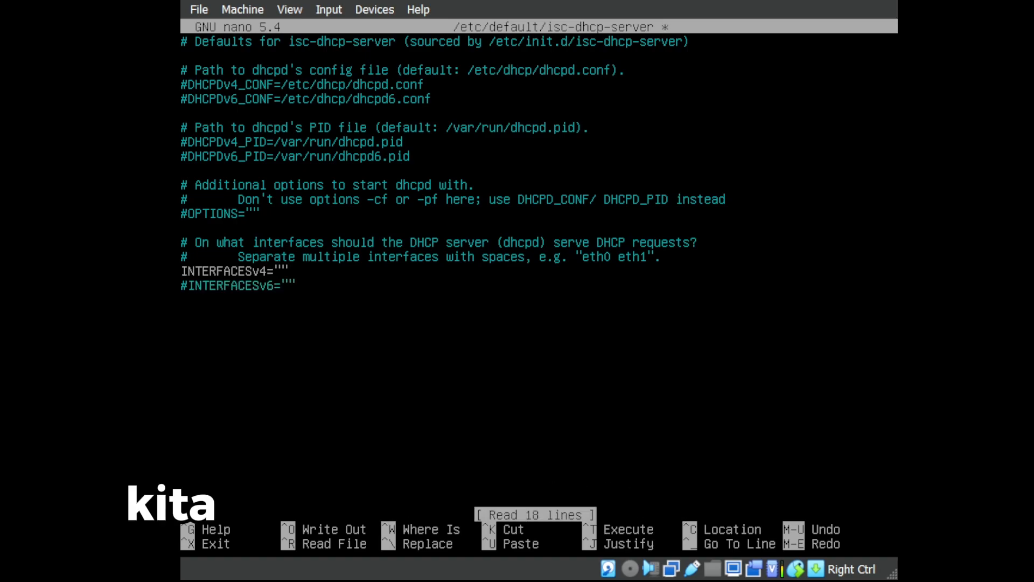
pyautogui.press('Up')
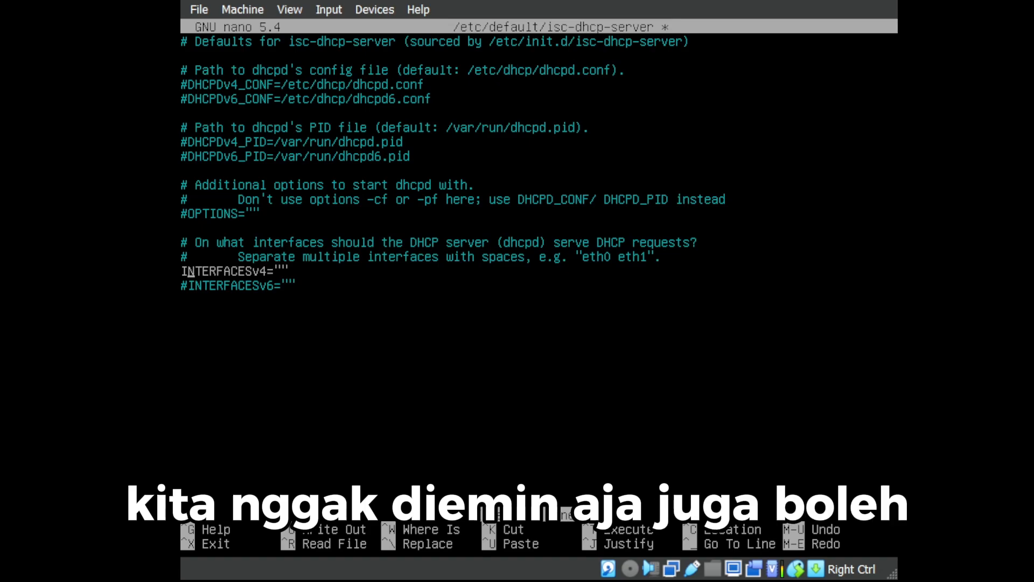
pyautogui.press('Right')
pyautogui.press('Right')
pyautogui.press('Right')
pyautogui.press('Right')
pyautogui.press('Right')
pyautogui.press('Right')
pyautogui.press('Right')
pyautogui.press('Right')
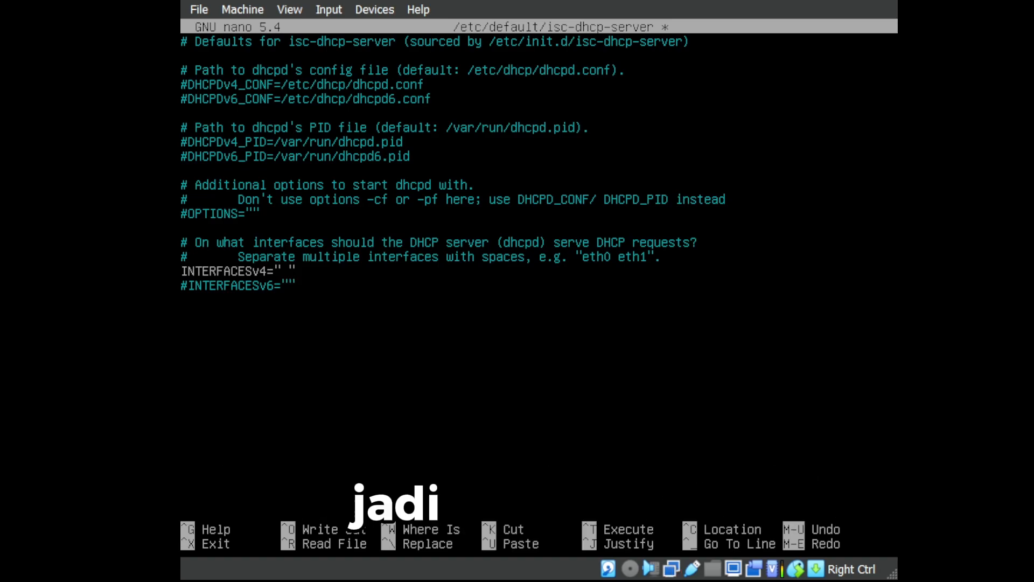
pyautogui.write('enp')
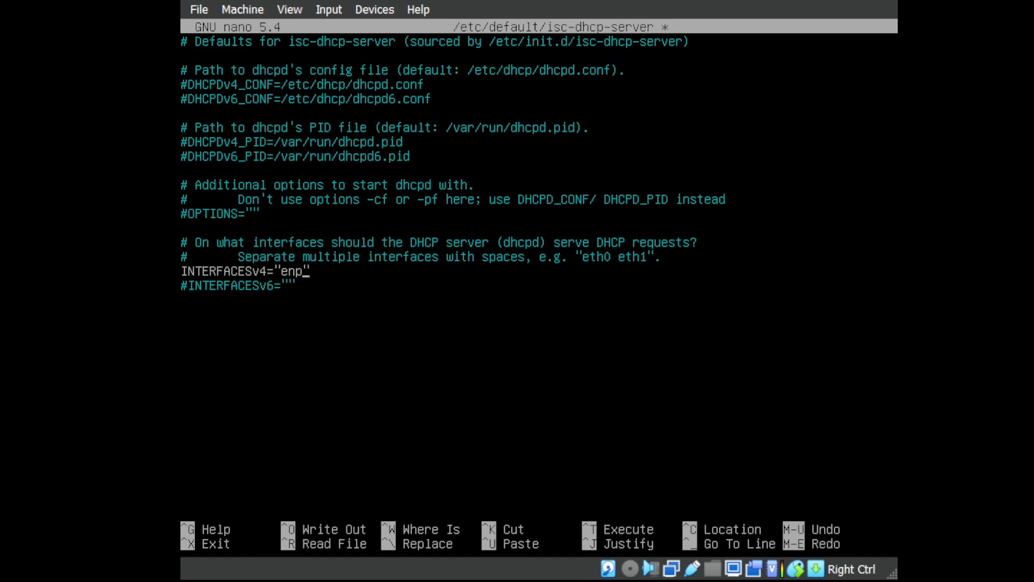
pyautogui.write('0s8')
# Save the isc-dhcp-server defaults file and exit nano.
pyautogui.hotkey('ctrl', 'x')
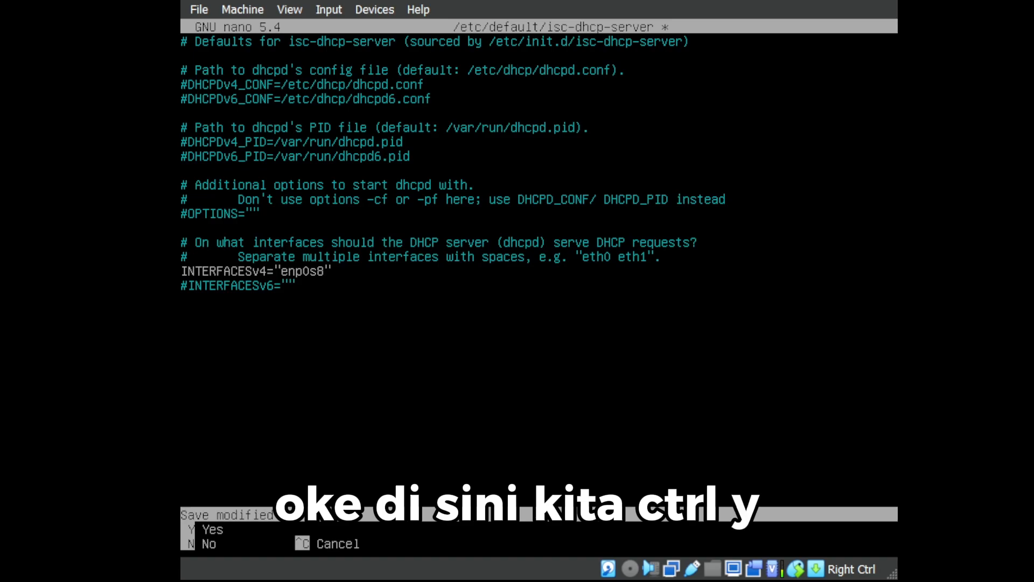
pyautogui.press('y')
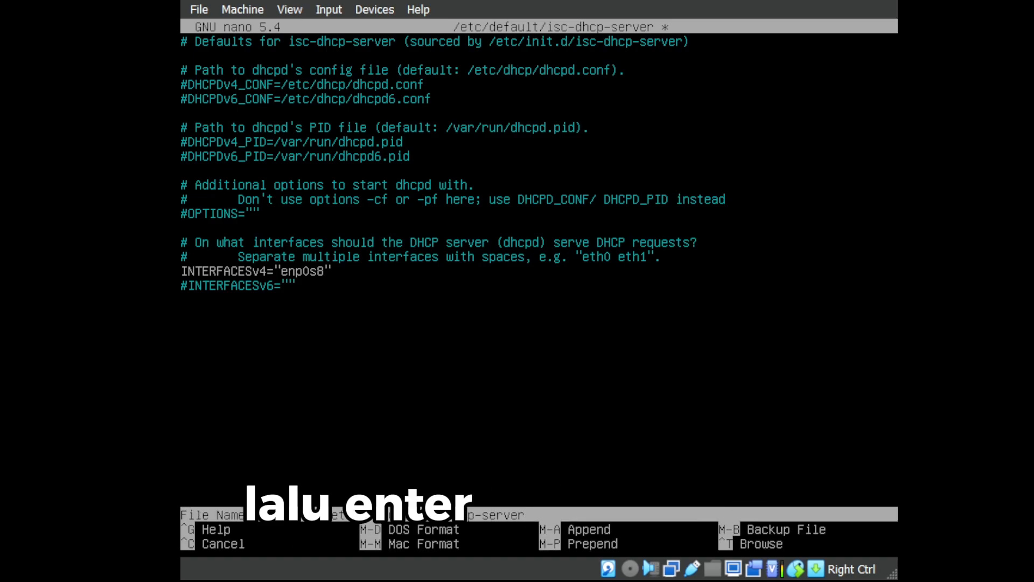
pyautogui.press('Return')
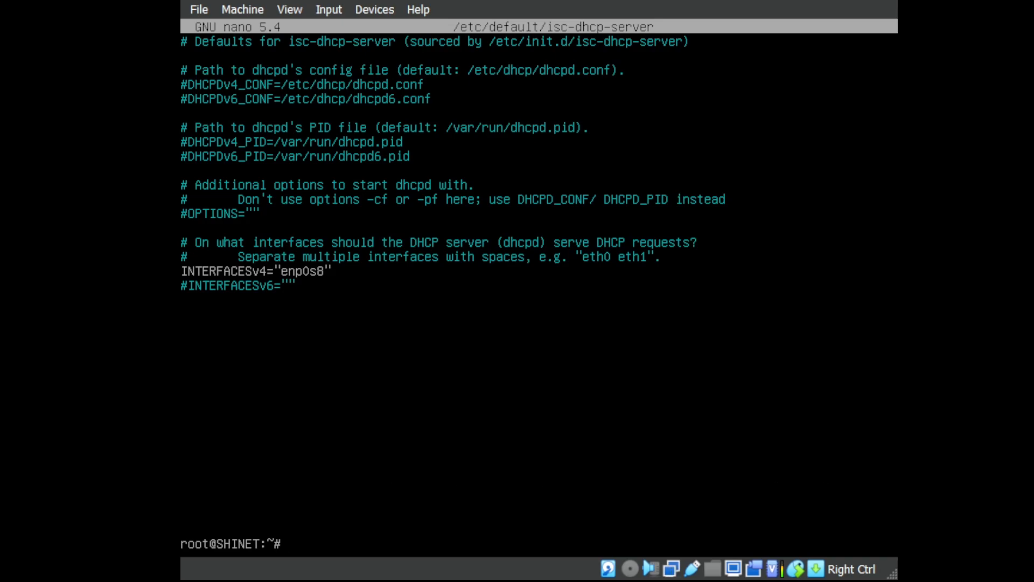
# Restart the DHCP service with systemctl restart isc-dhcp-server.
pyautogui.write('res')
pyautogui.press('BackSpace')
pyautogui.press('BackSpace')
pyautogui.write('sy')
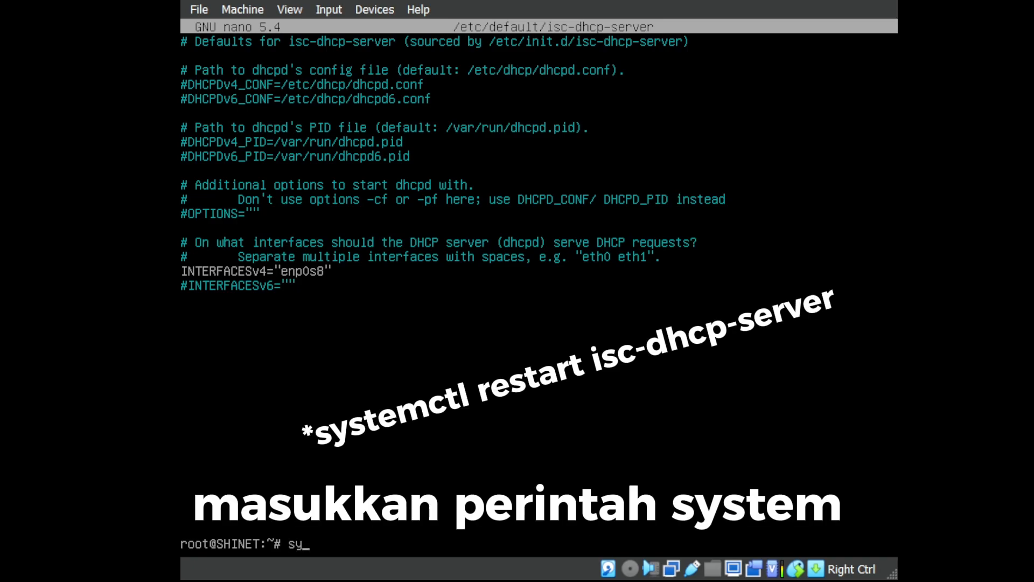
pyautogui.write('stemct')
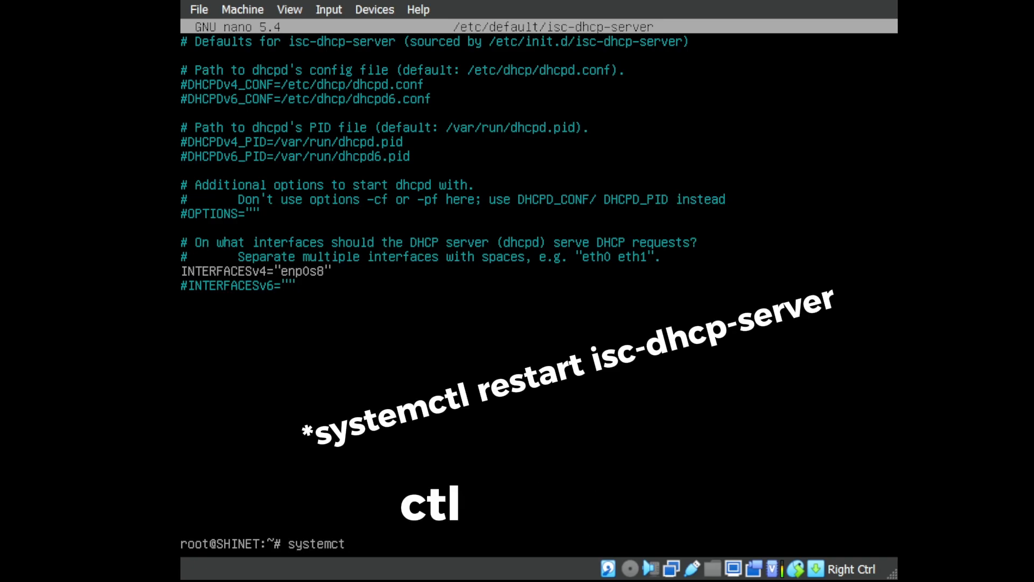
pyautogui.write('l restar')
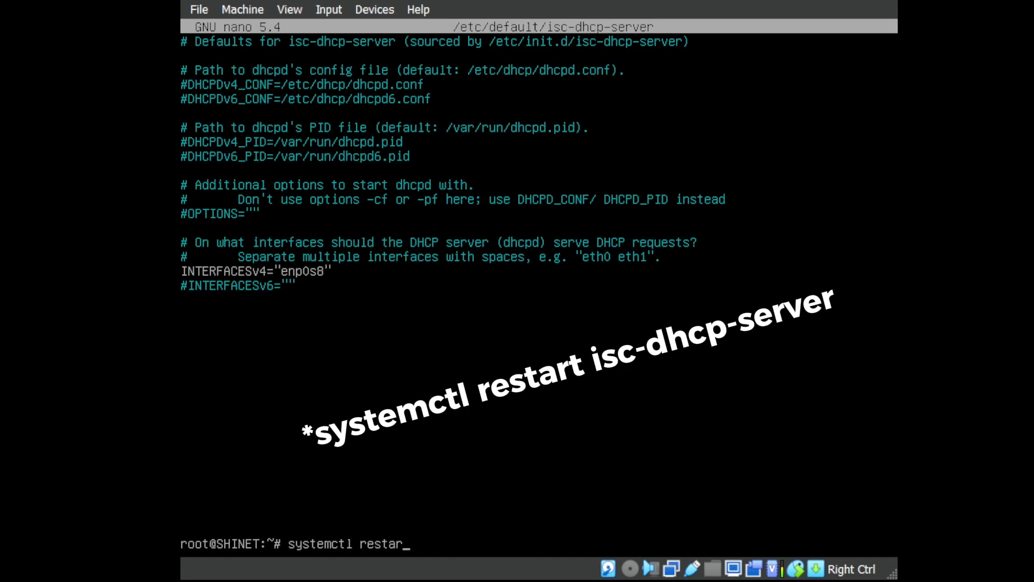
pyautogui.write('t isc-')
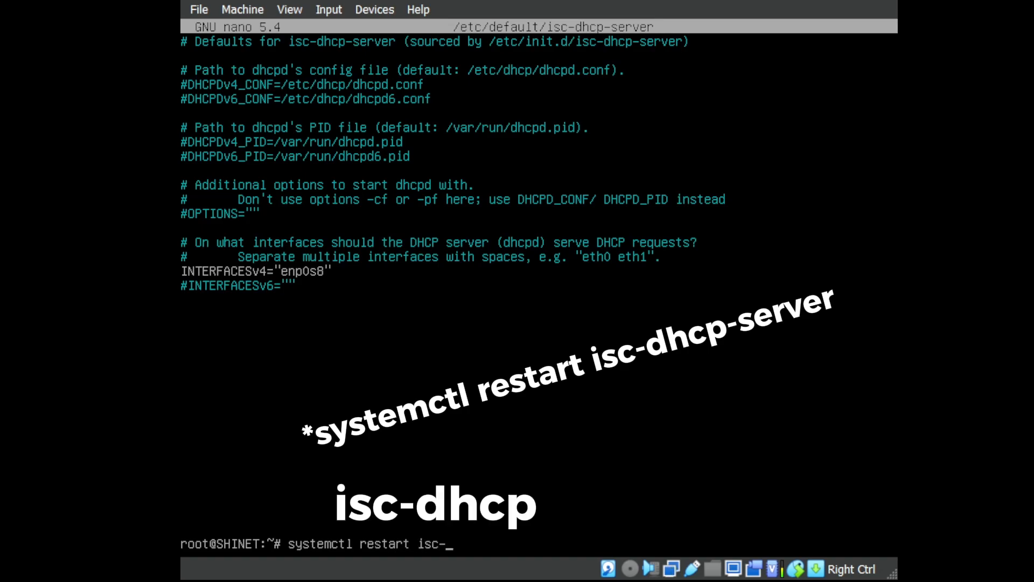
pyautogui.write('dhcp-server')
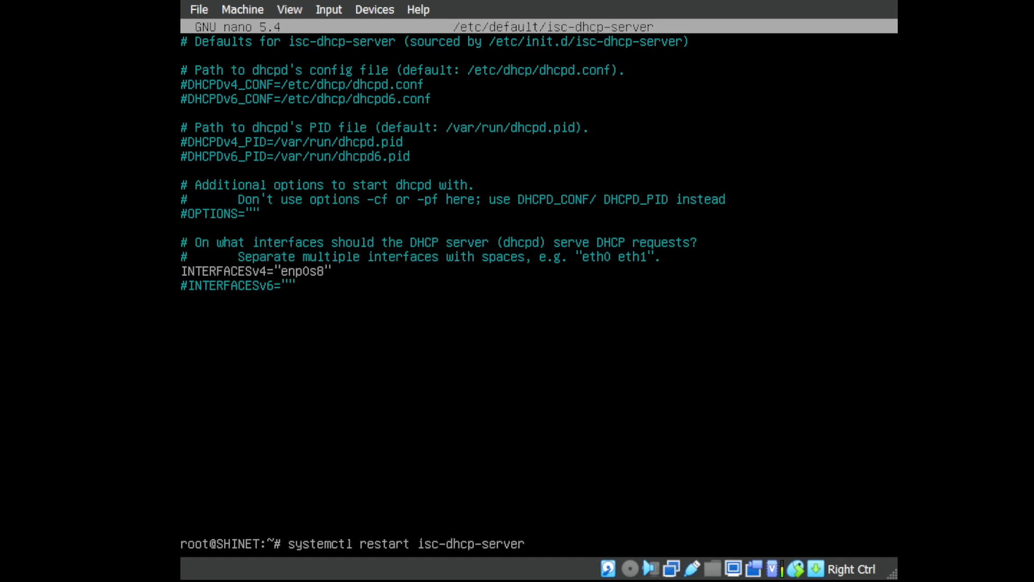
pyautogui.press('Return')
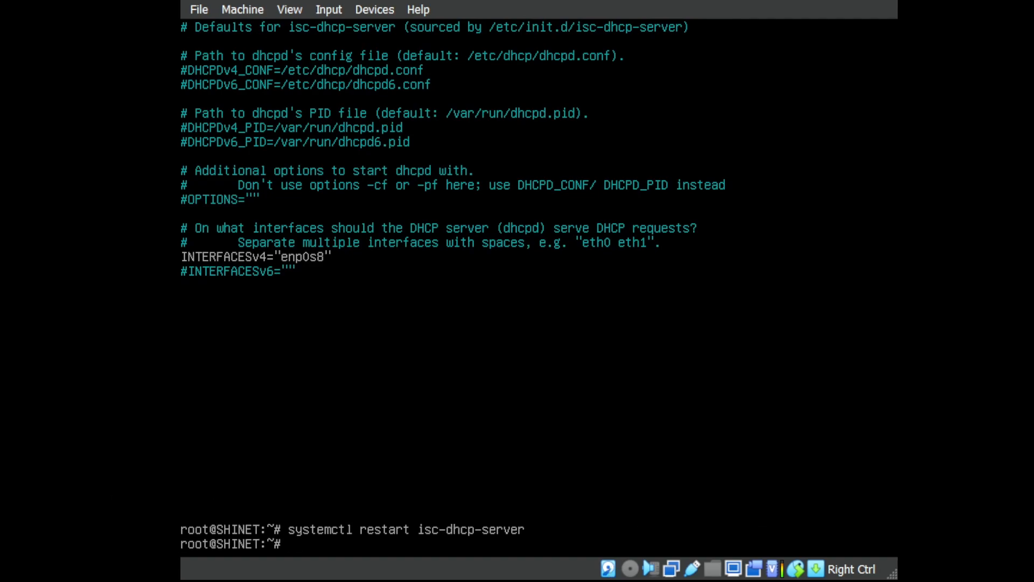
# Check that isc-dhcp-server is active with systemctl status isc-dhcp-server.
pyautogui.press('Left')
pyautogui.press('Left')
pyautogui.press('Left')
pyautogui.press('Left')
pyautogui.press('Left')
pyautogui.press('Left')
pyautogui.press('Left')
pyautogui.press('Left')
pyautogui.press('Left')
pyautogui.press('Left')
pyautogui.press('Left')
pyautogui.press('Left')
pyautogui.press('Left')
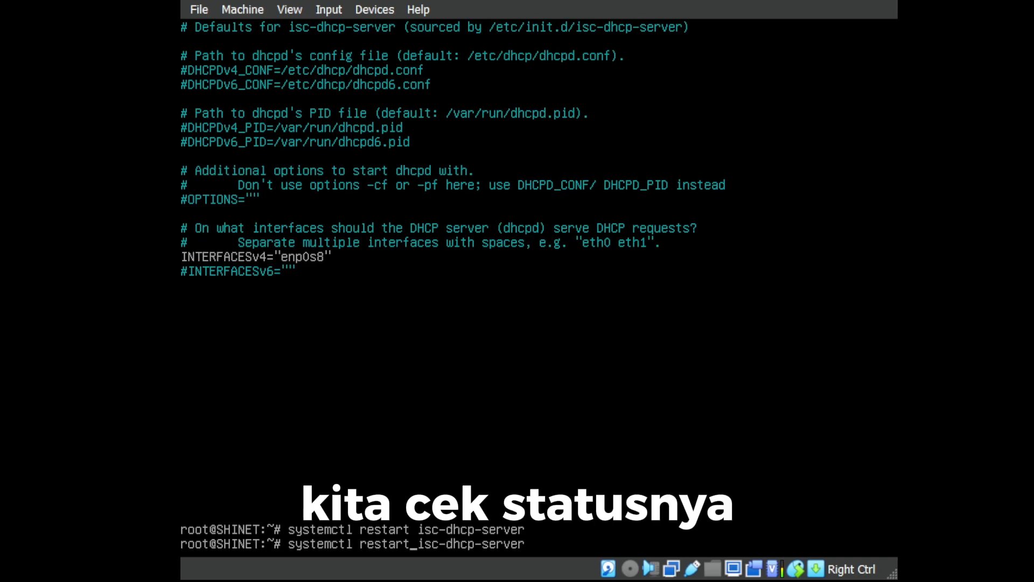
pyautogui.press('BackSpace')
pyautogui.press('BackSpace')
pyautogui.press('BackSpace')
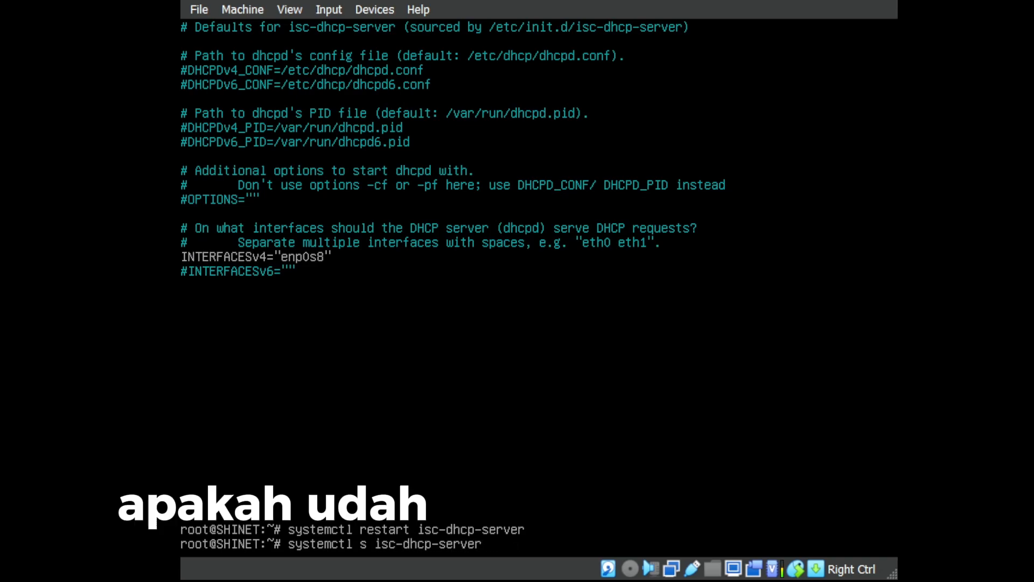
pyautogui.press('BackSpace')
pyautogui.write('status')
pyautogui.press('Return')
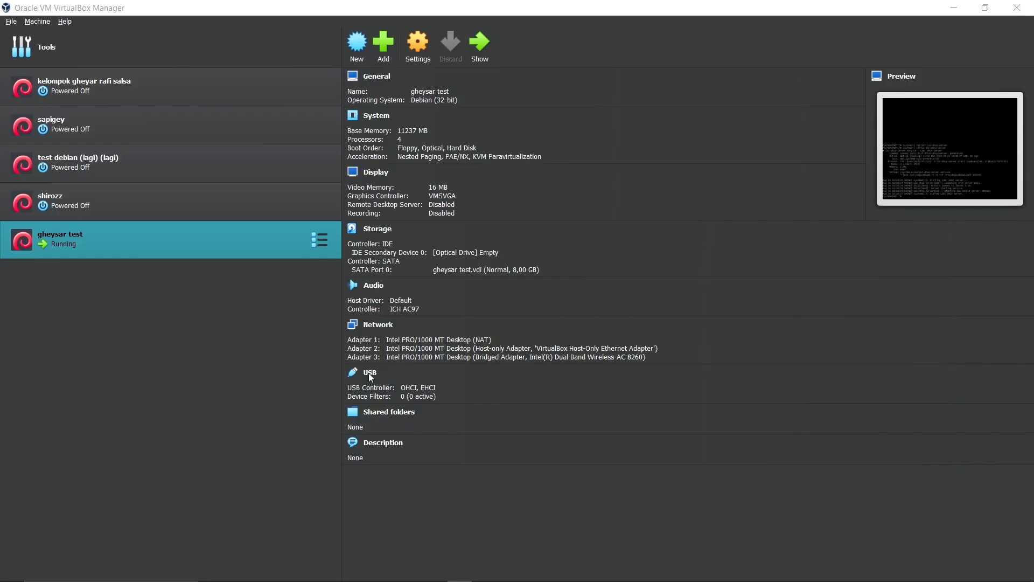
# Open Windows Network Connections and move the Host-Only Network status window aside.
pyautogui.moveTo(790, 579)
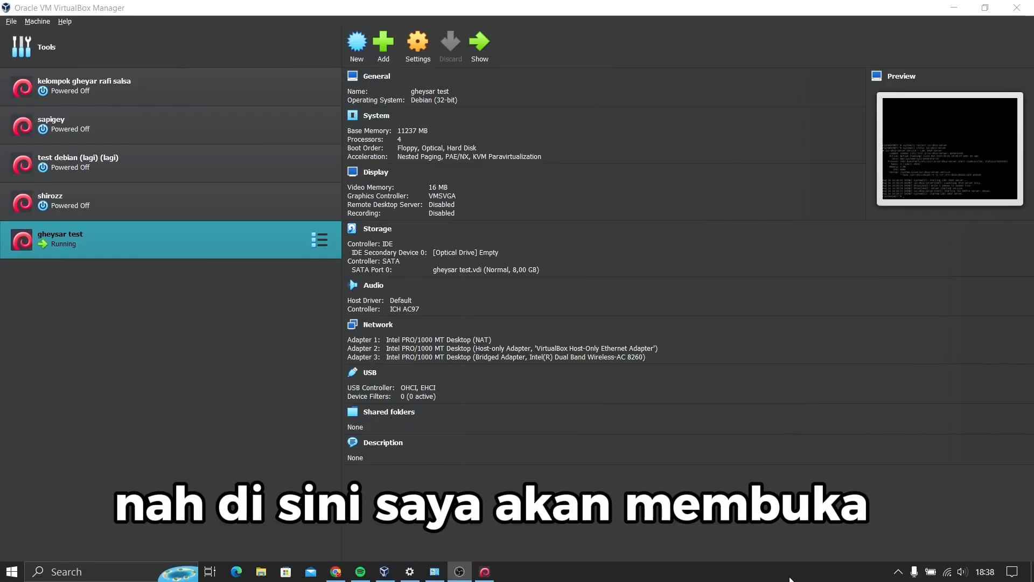
pyautogui.click(949, 573)
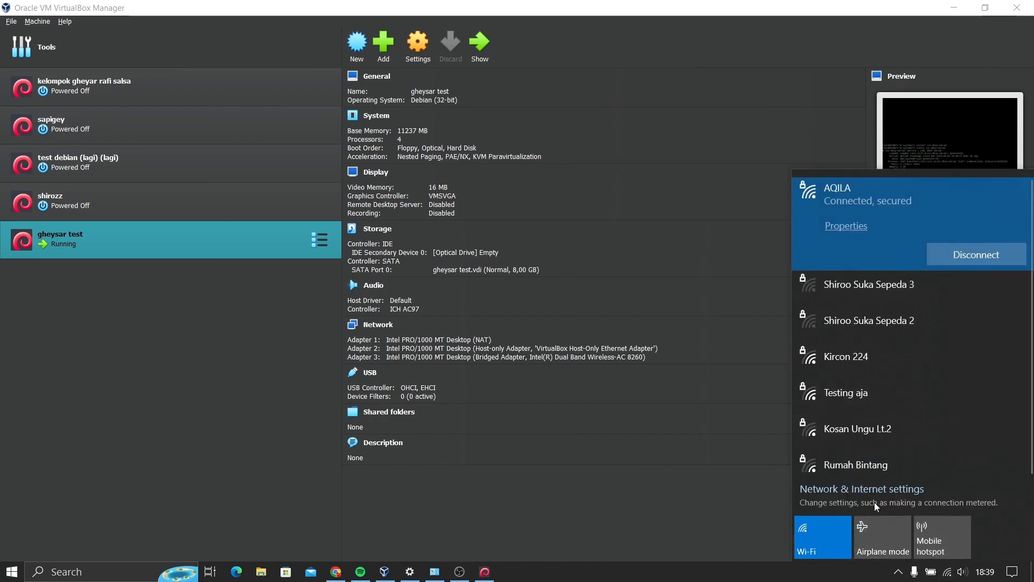
pyautogui.click(880, 490)
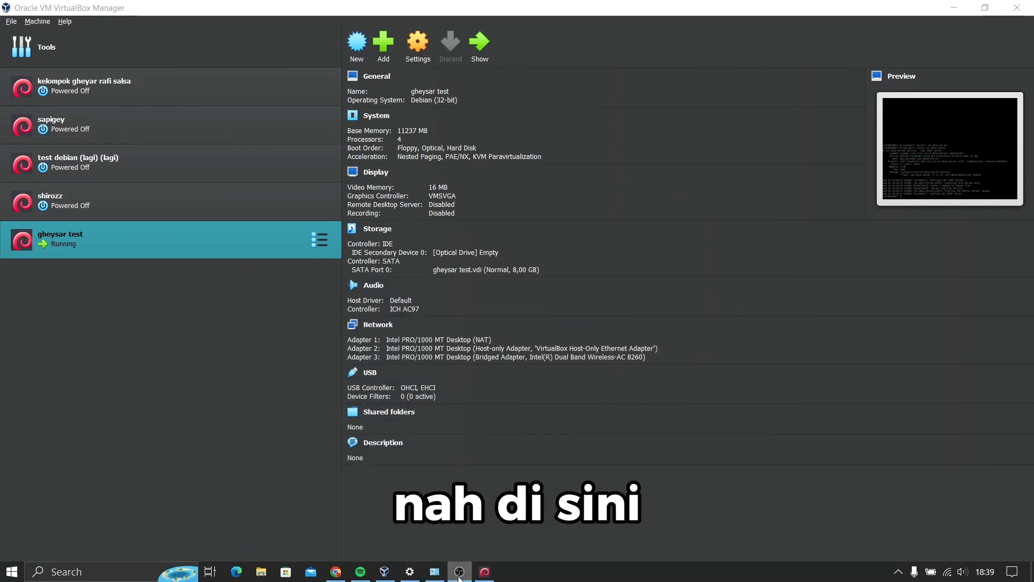
pyautogui.click(436, 574)
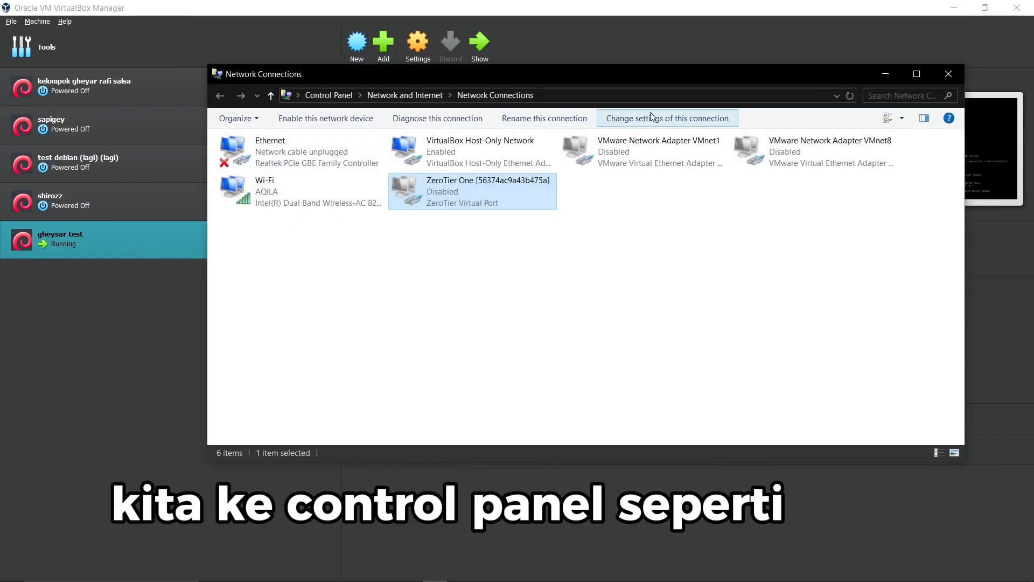
pyautogui.moveTo(657, 79); pyautogui.dragTo(689, 187)
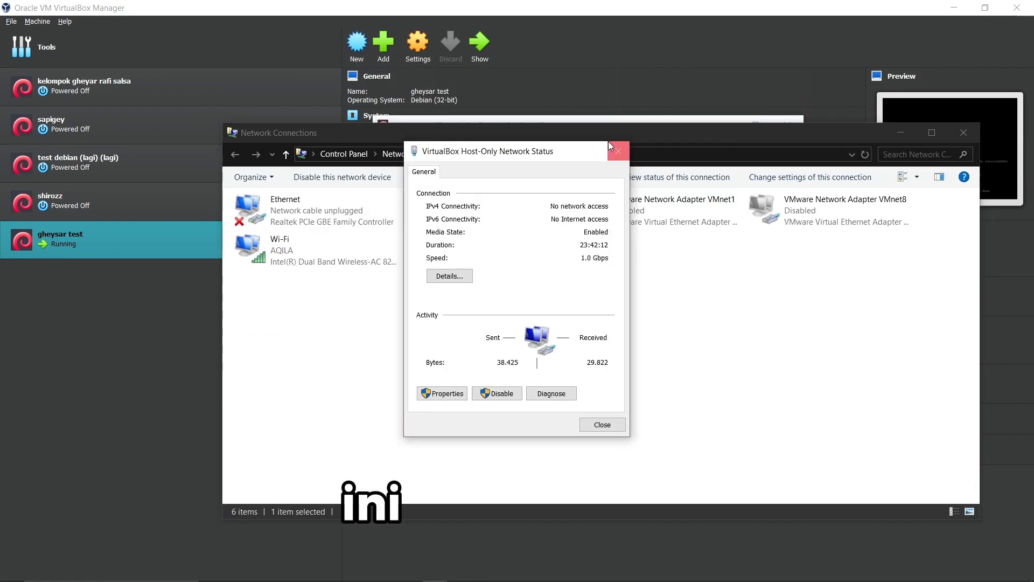
pyautogui.moveTo(551, 146); pyautogui.dragTo(789, 142)
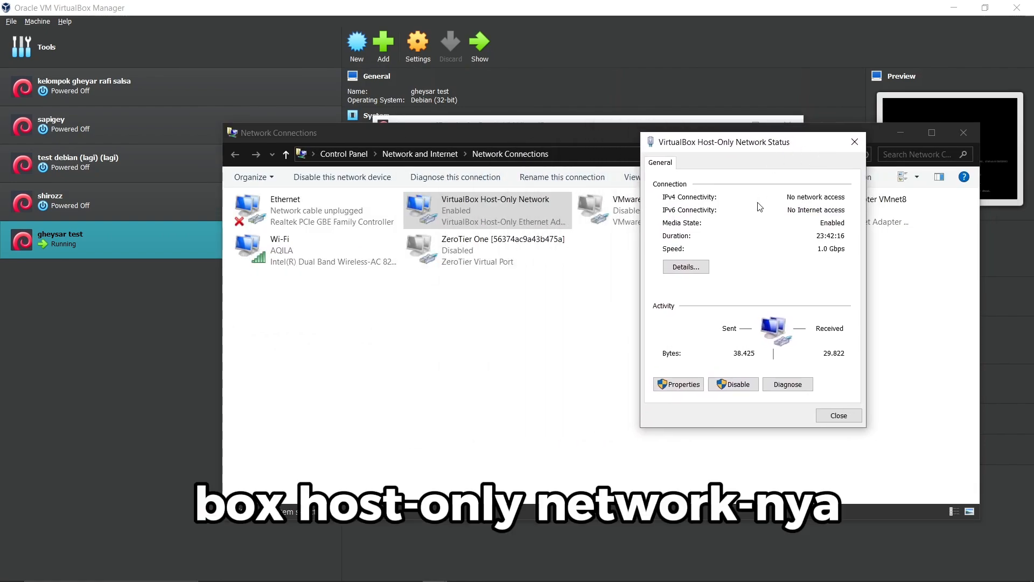
# Set the Host-Only adapter's IPv4 to obtain IP and DNS server addresses automatically.
pyautogui.click(684, 384)
pyautogui.doubleClick(715, 323)
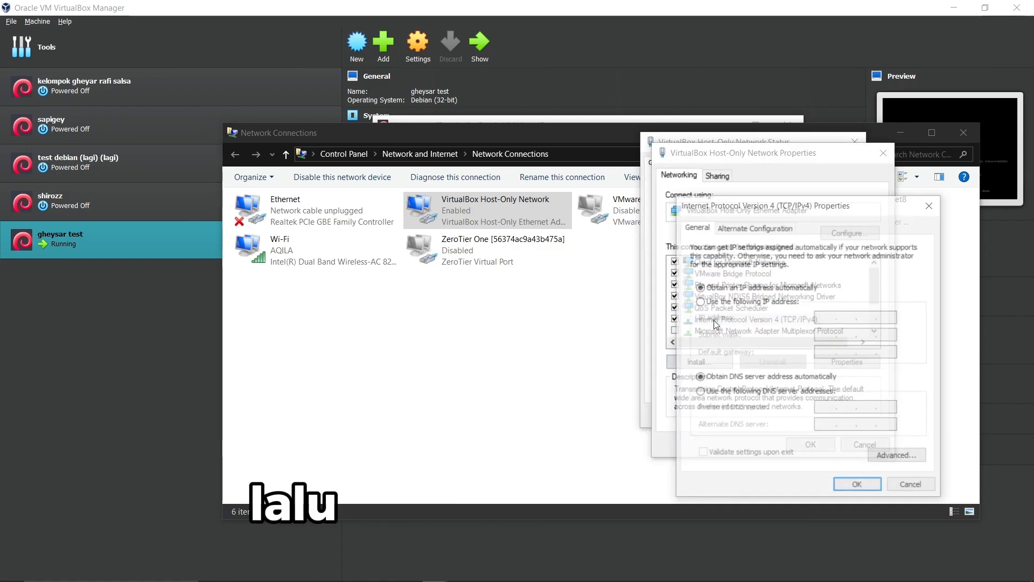
pyautogui.moveTo(820, 207); pyautogui.dragTo(536, 172)
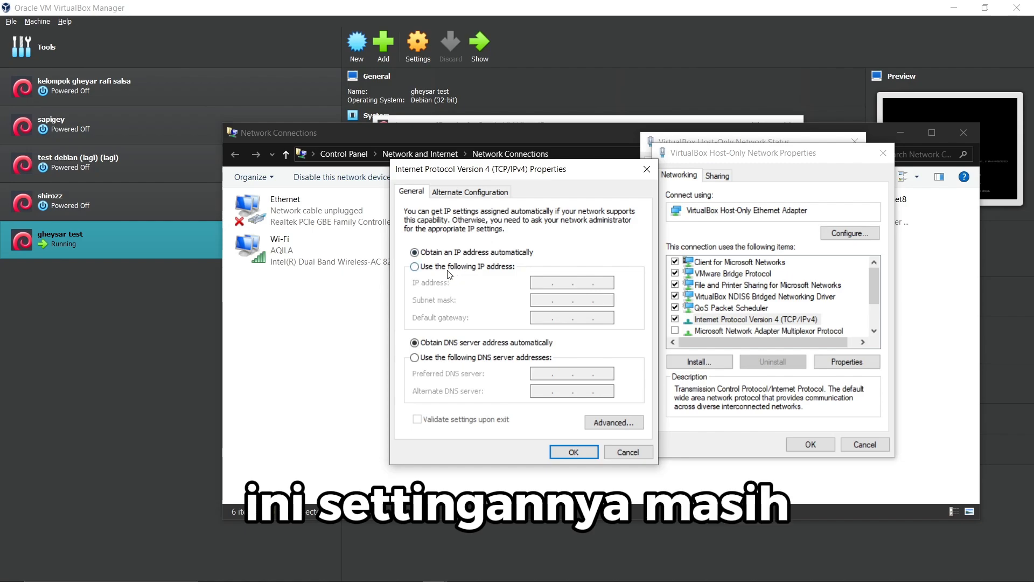
pyautogui.click(414, 267)
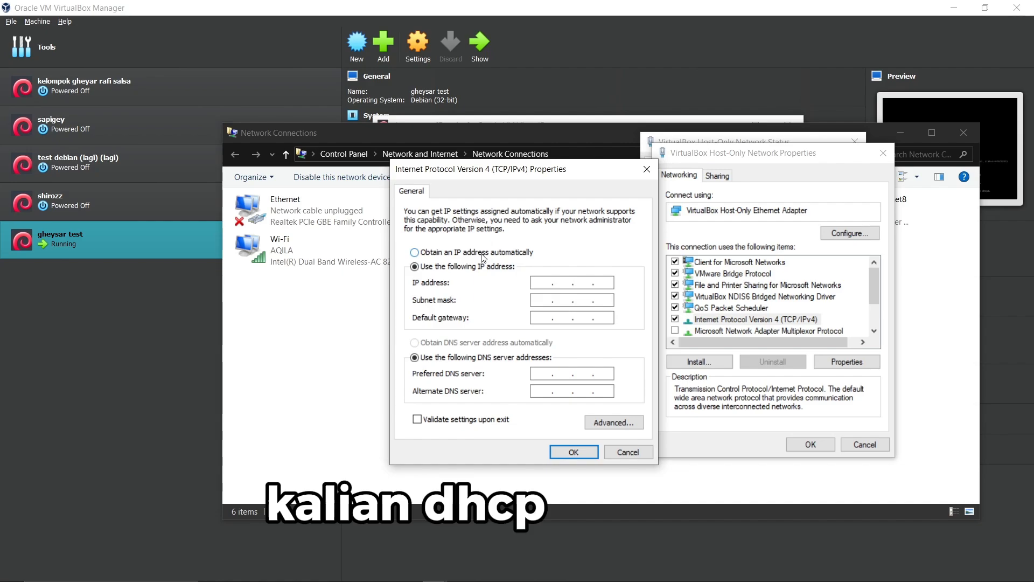
pyautogui.click(530, 252)
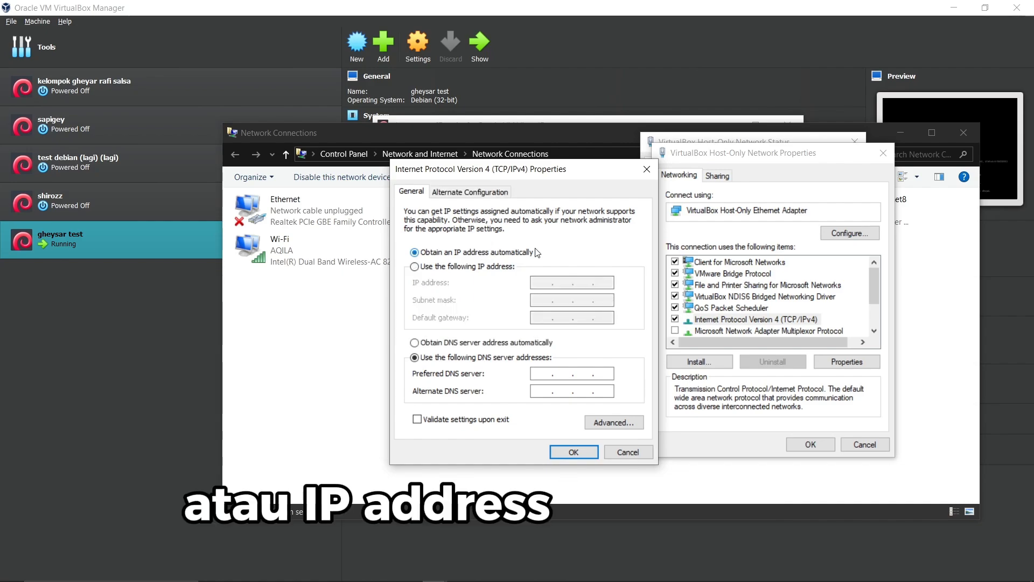
pyautogui.click(459, 344)
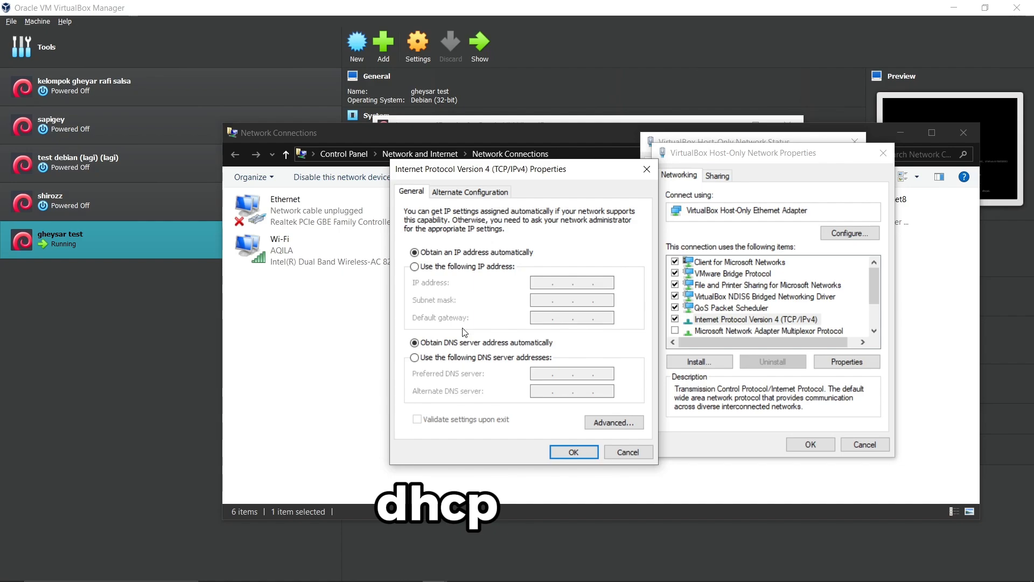
pyautogui.click(481, 268)
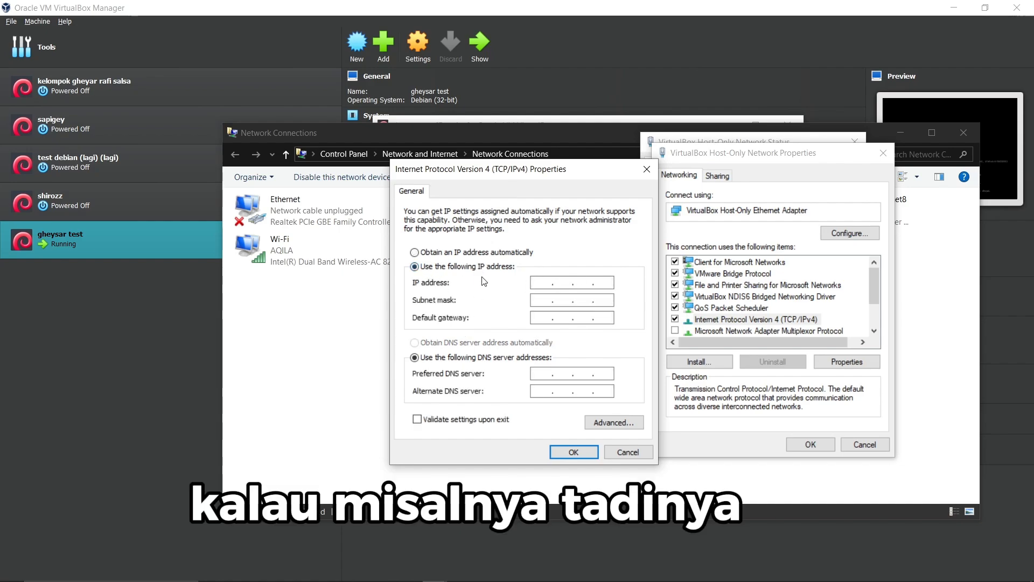
pyautogui.click(451, 256)
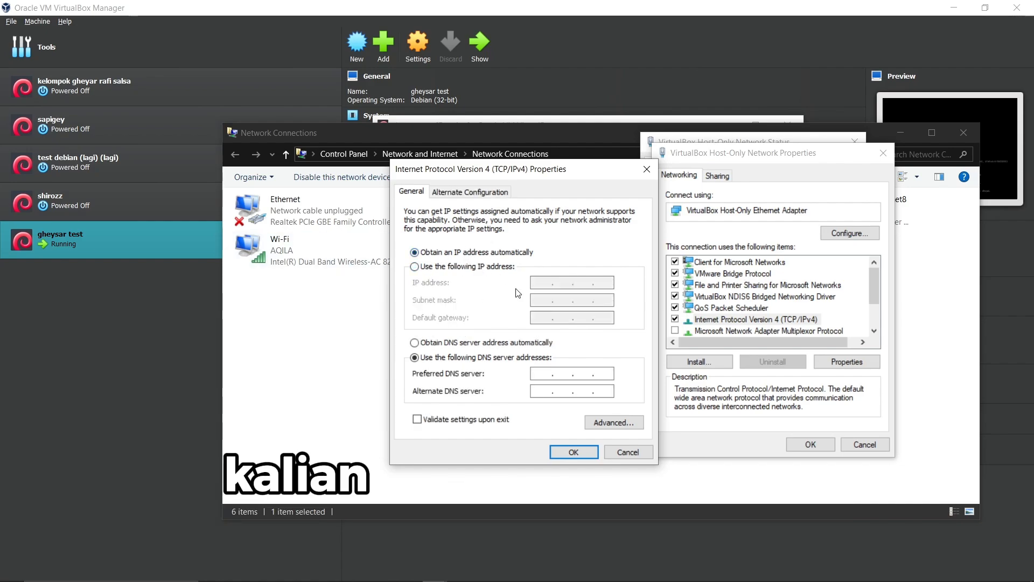
pyautogui.click(447, 346)
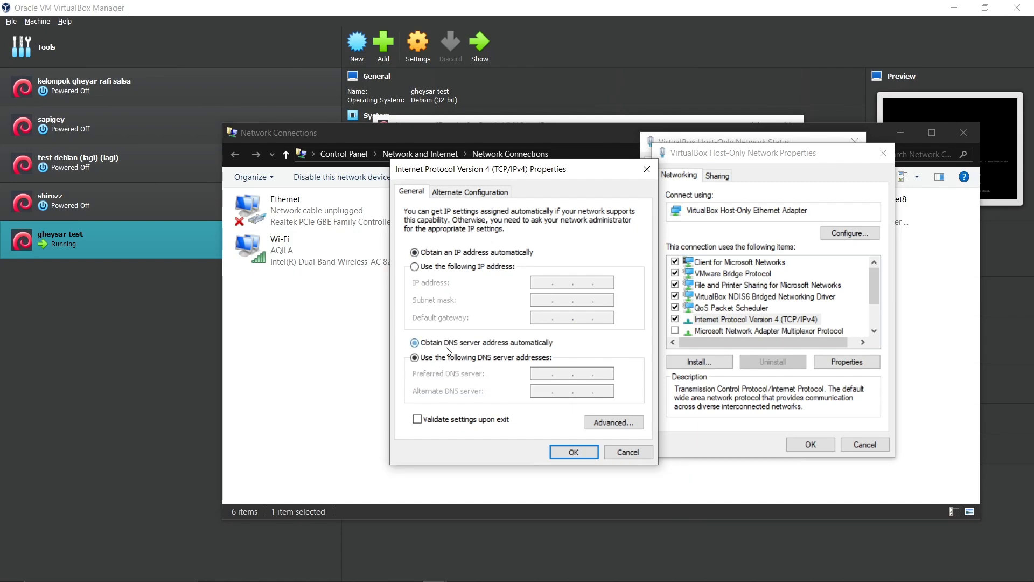
pyautogui.click(563, 452)
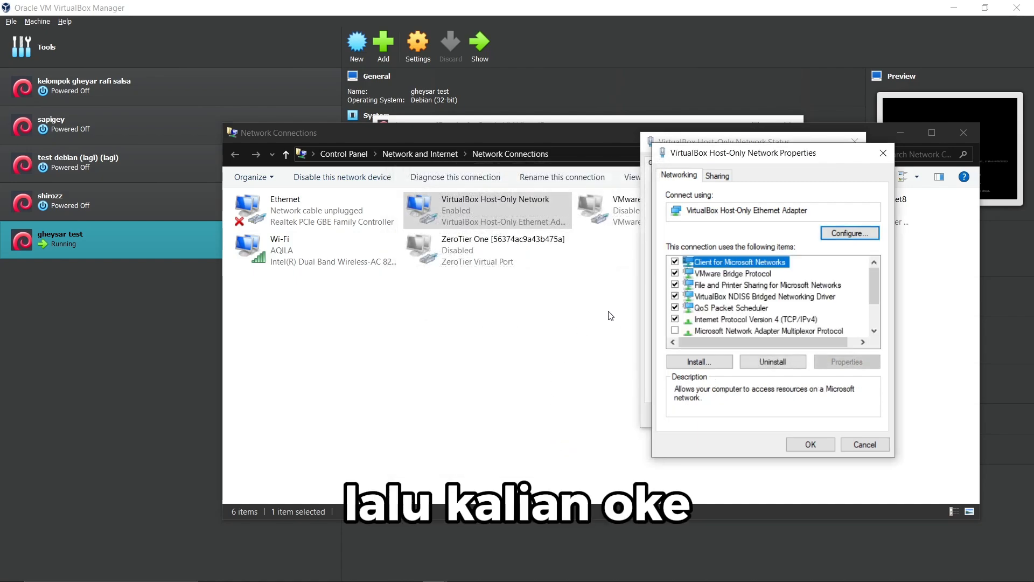
pyautogui.moveTo(745, 153); pyautogui.dragTo(466, 154)
pyautogui.click(532, 445)
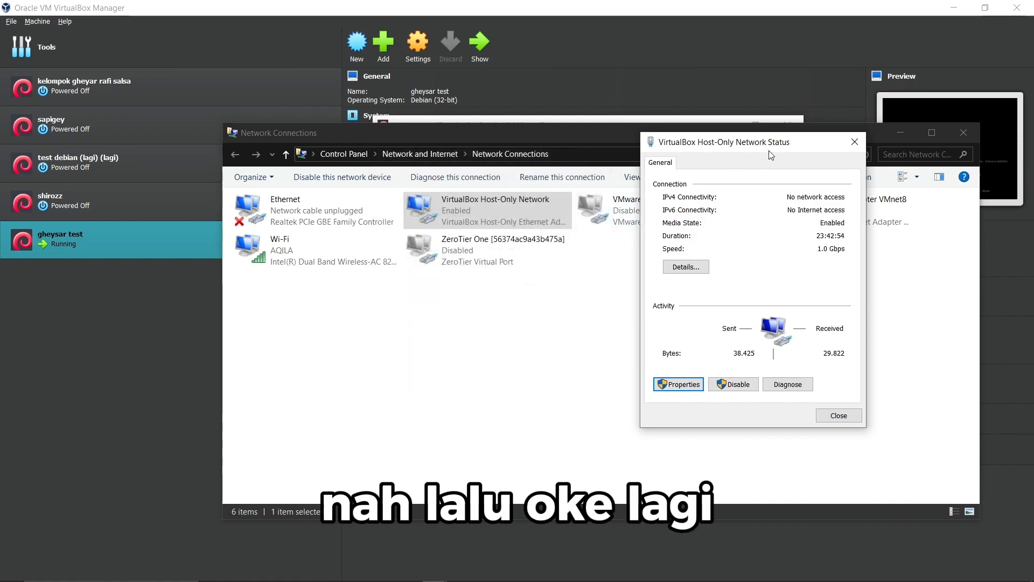
# Open the Host-Only adapter's connection details and select the IPv4 Address row.
pyautogui.moveTo(774, 150); pyautogui.dragTo(607, 188)
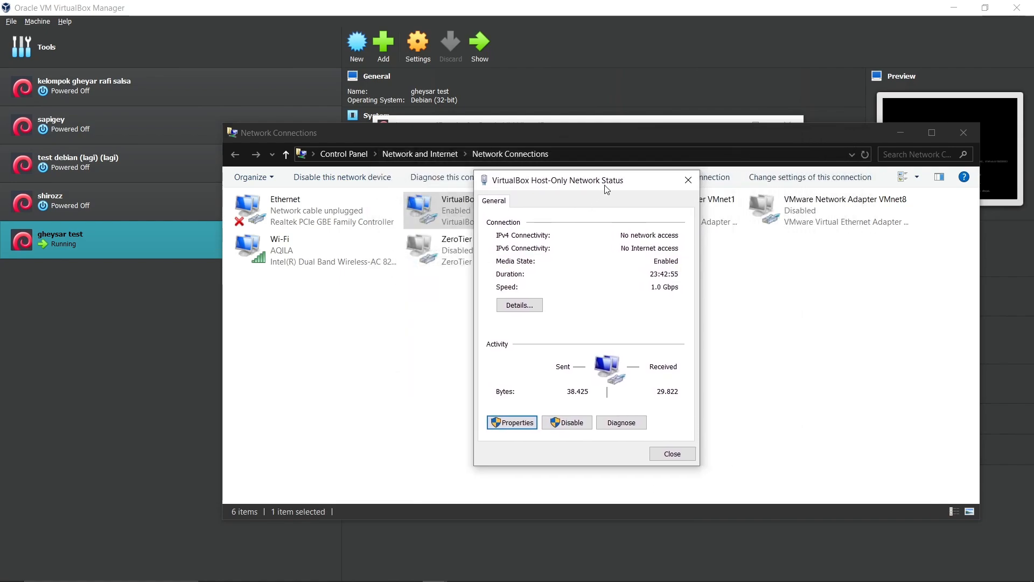
pyautogui.click(520, 306)
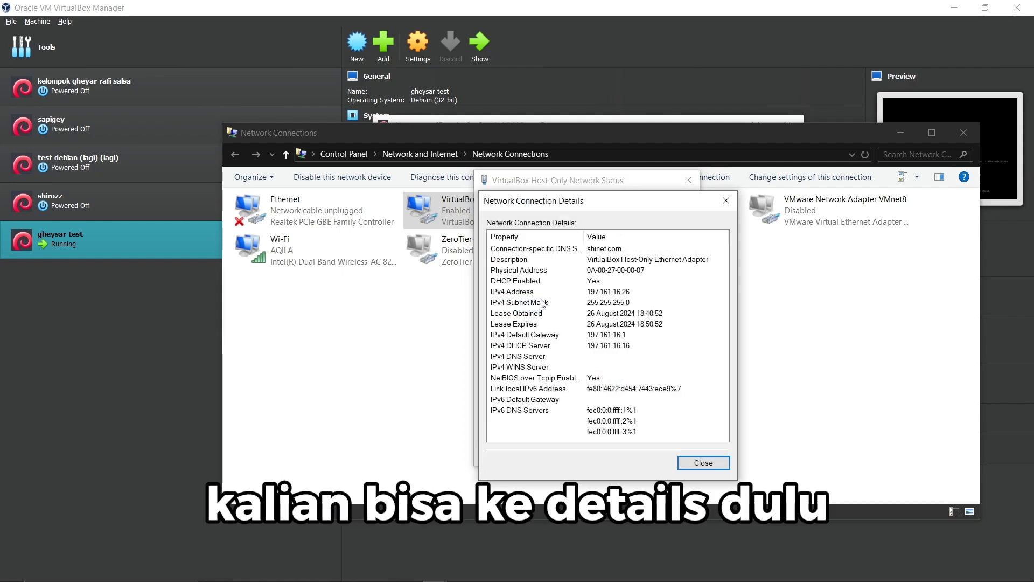
pyautogui.click(602, 294)
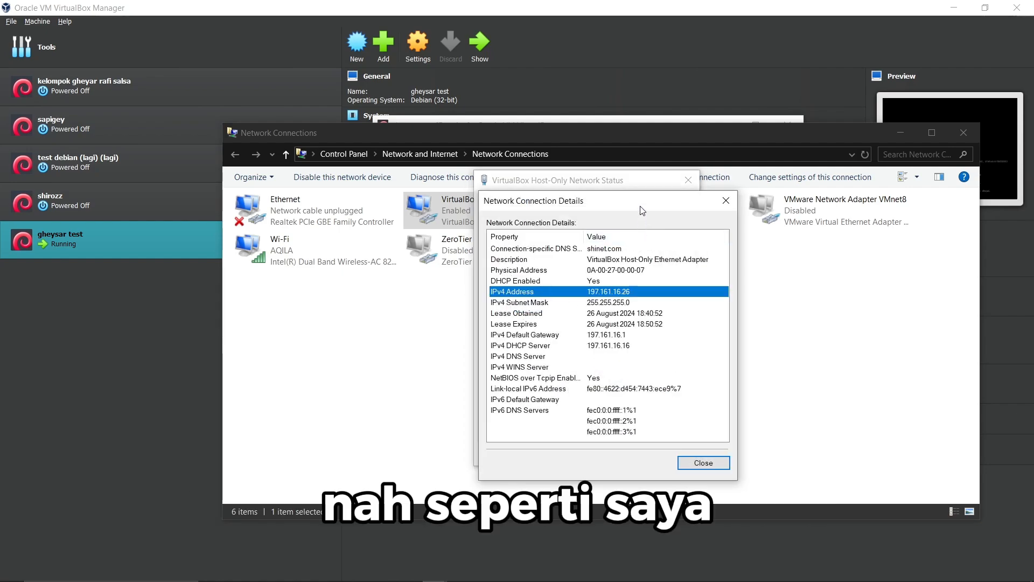
pyautogui.moveTo(642, 207); pyautogui.dragTo(445, 160)
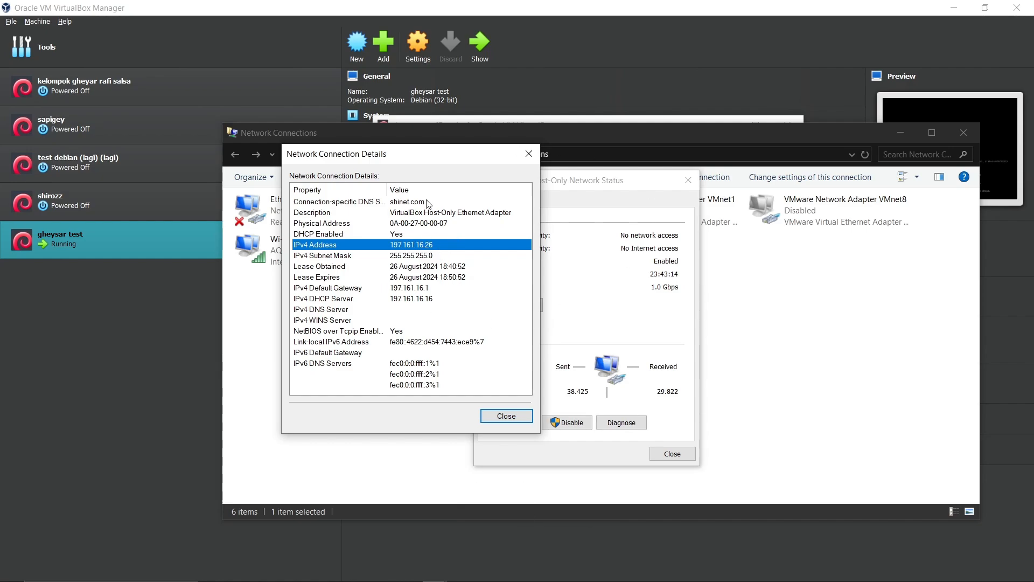
# Launch Command Prompt from Windows search and run ipconfig.
pyautogui.moveTo(200, 571)
pyautogui.click(135, 571)
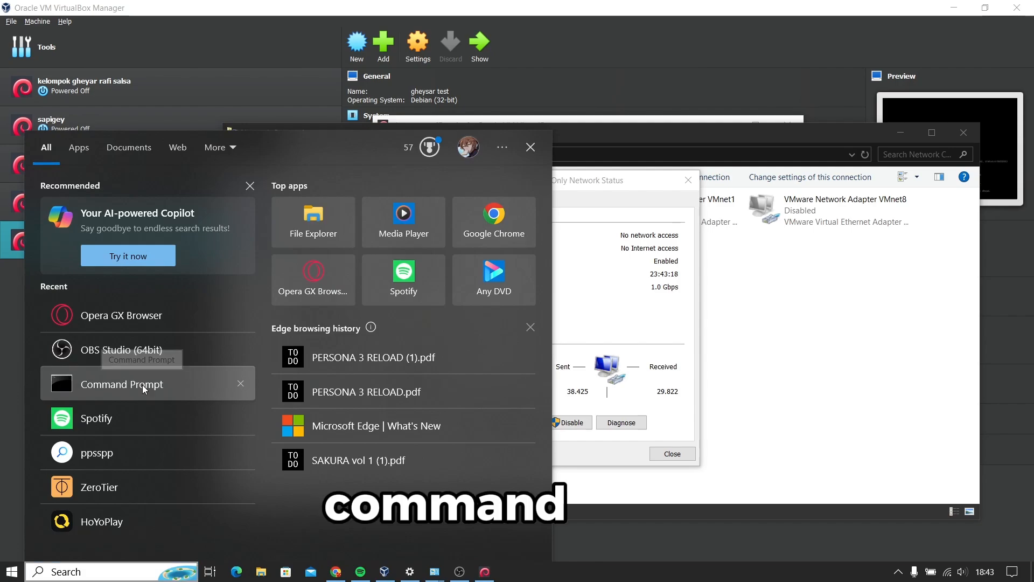
pyautogui.click(144, 384)
pyautogui.moveTo(415, 87); pyautogui.dragTo(638, 152)
pyautogui.write('ipc')
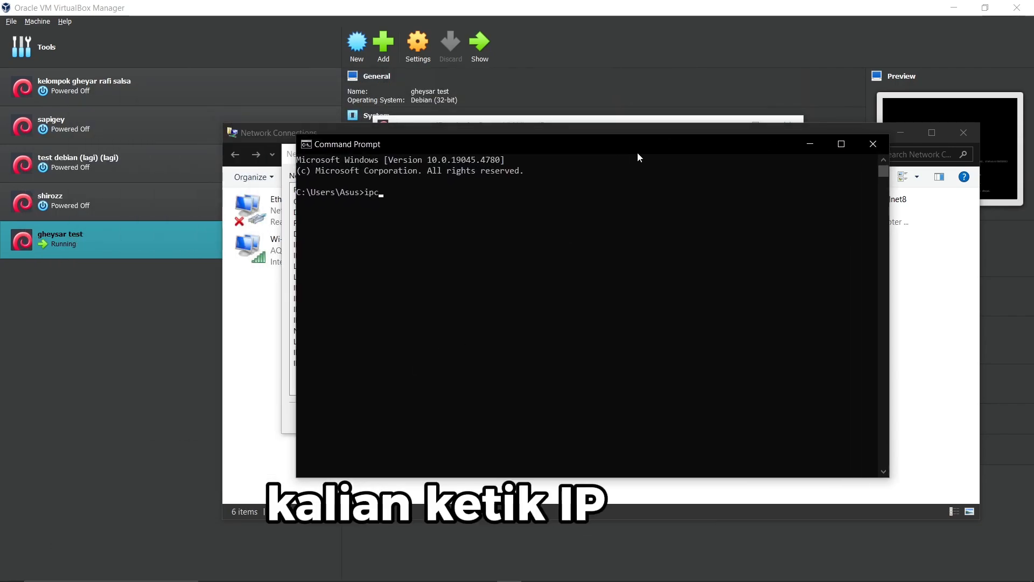
pyautogui.write('onfig')
pyautogui.press('Return')
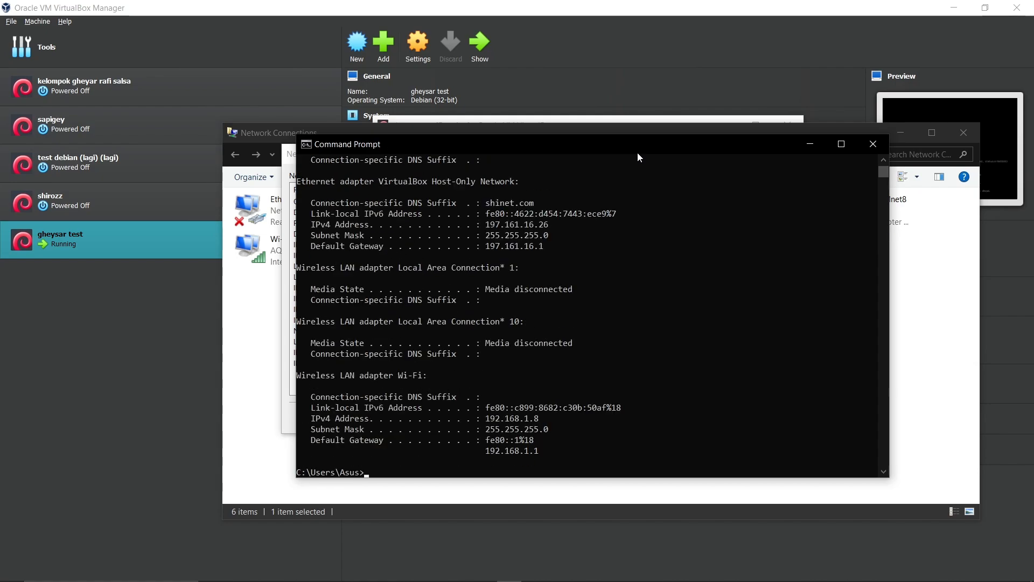
pyautogui.scroll(1, 631, 241)
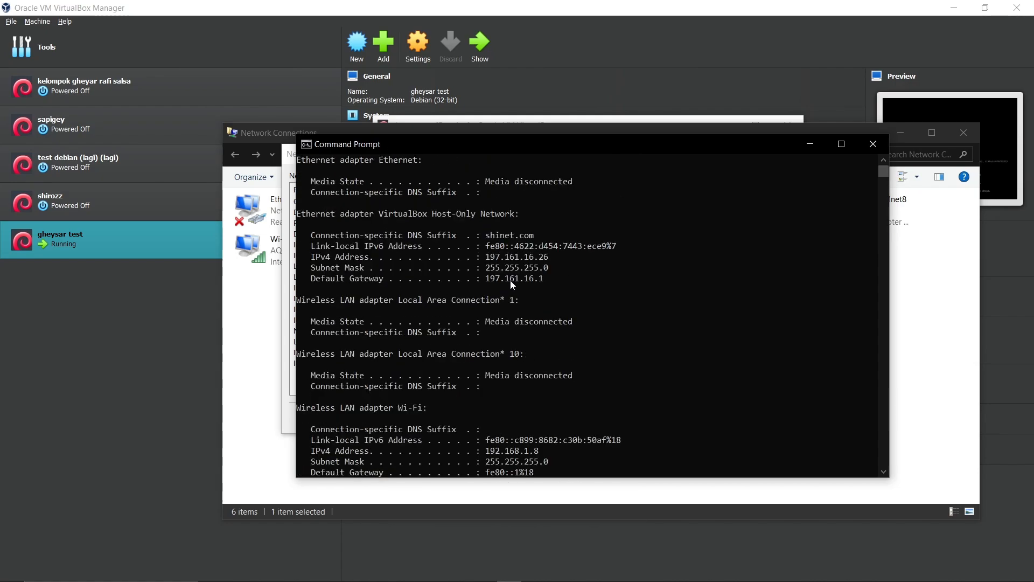
# Highlight the VirtualBox Host-Only Network section and its shinet.com DNS suffix line.
pyautogui.moveTo(297, 214); pyautogui.dragTo(640, 281)
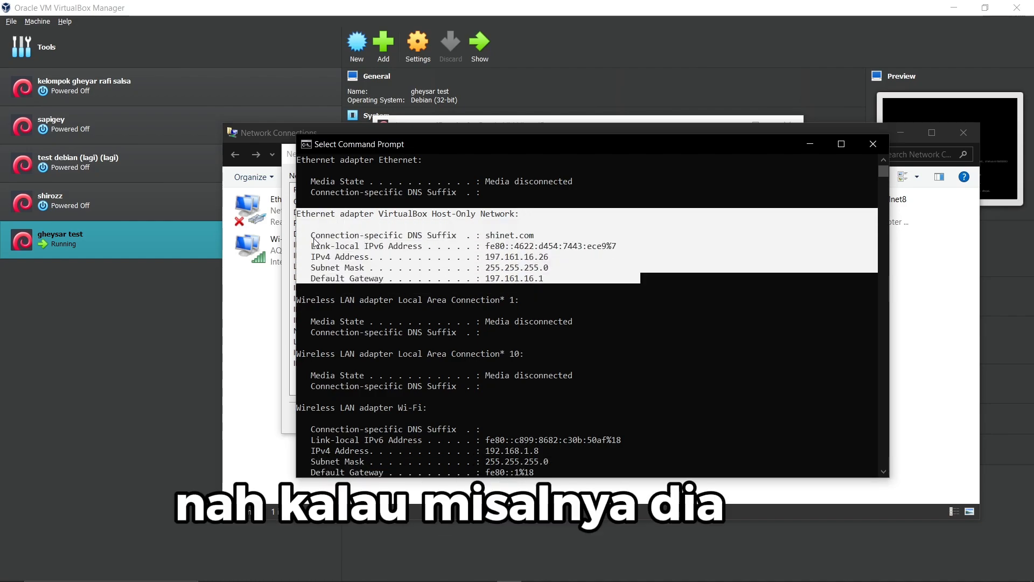
pyautogui.click(357, 246)
pyautogui.click(488, 258)
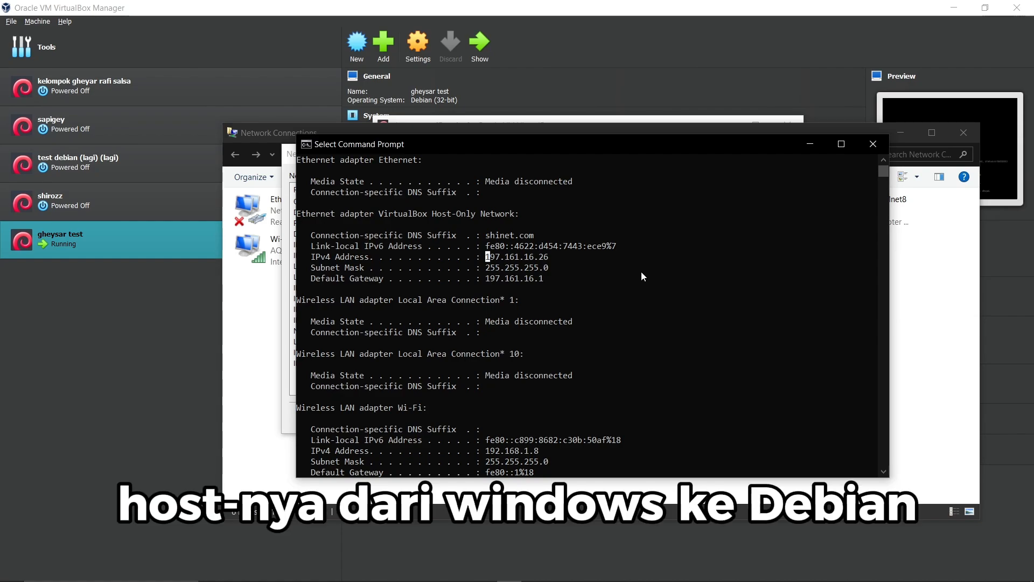
pyautogui.click(549, 271)
pyautogui.moveTo(549, 276); pyautogui.dragTo(301, 222)
pyautogui.moveTo(429, 246); pyautogui.dragTo(437, 258)
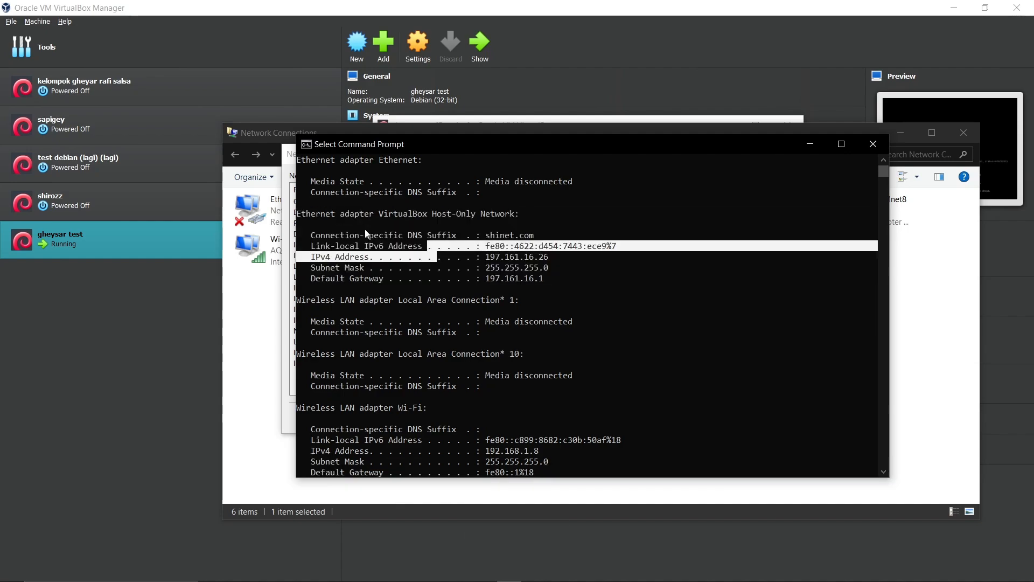
pyautogui.moveTo(311, 236); pyautogui.dragTo(560, 235)
pyautogui.click(483, 235)
# Highlight the address 197.161.16.26, subnet mask 255.255.255.0 and gateway 197.161.16.1.
pyautogui.click(492, 235)
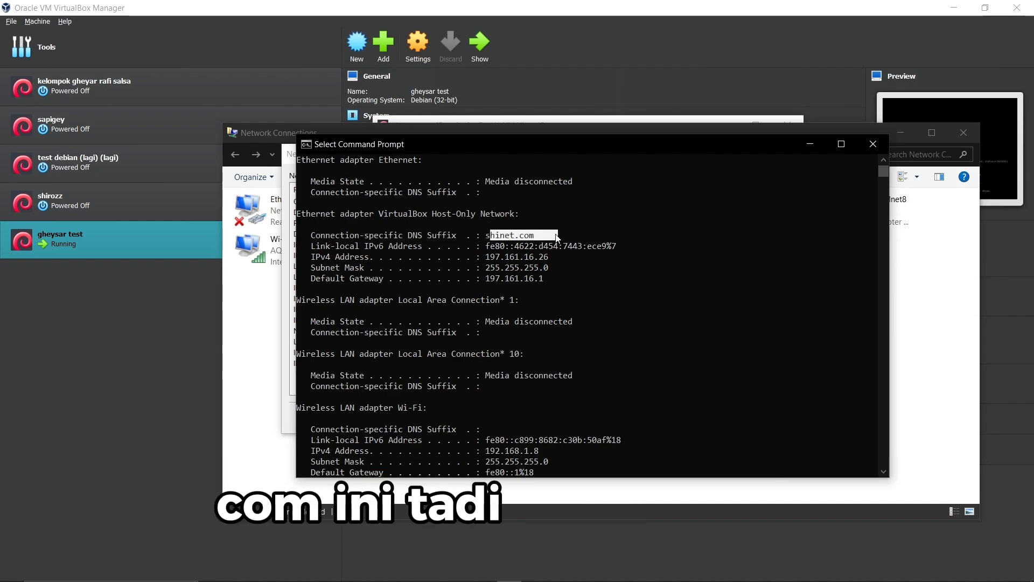
pyautogui.click(550, 257)
pyautogui.moveTo(482, 257); pyautogui.dragTo(556, 257)
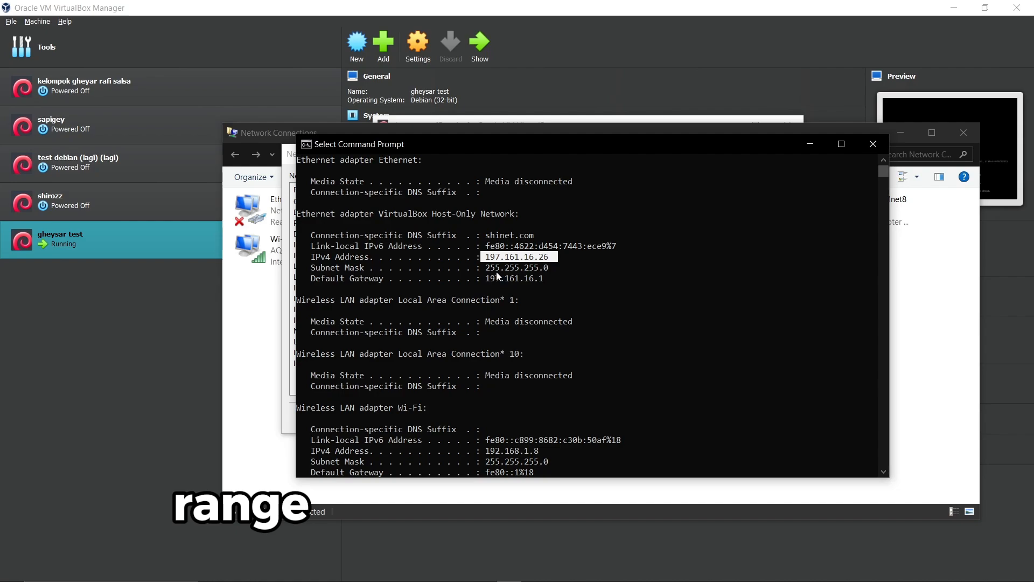
pyautogui.click(558, 268)
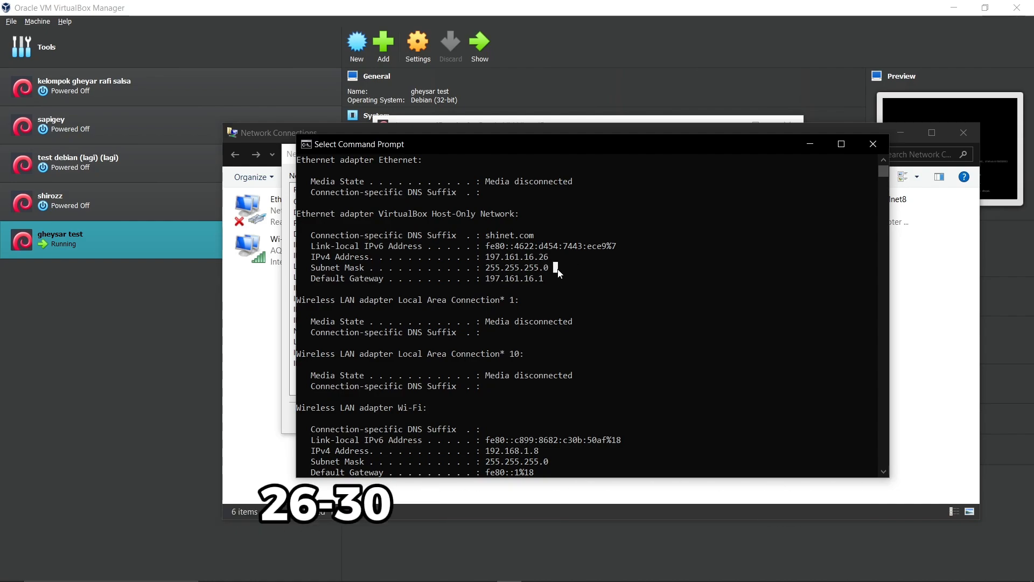
pyautogui.moveTo(483, 268); pyautogui.dragTo(530, 269)
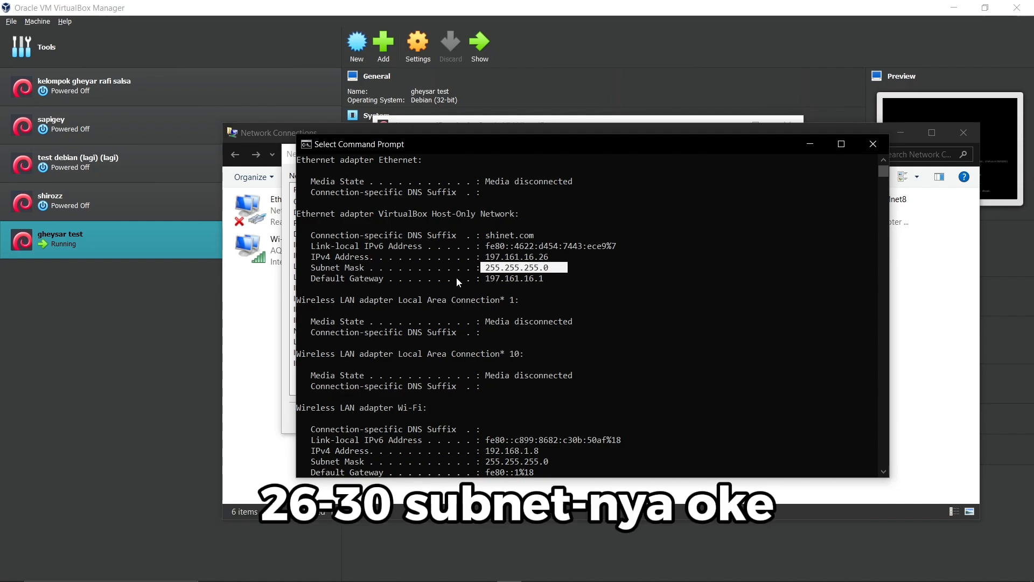
pyautogui.moveTo(313, 278); pyautogui.dragTo(528, 272)
pyautogui.moveTo(542, 282); pyautogui.dragTo(563, 282)
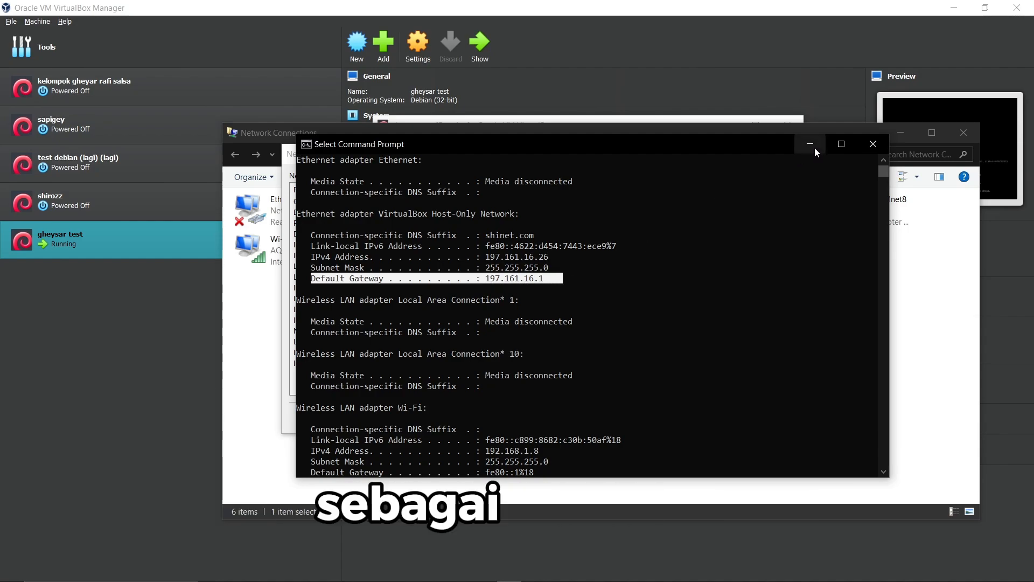
pyautogui.scroll(-6, 692, 259)
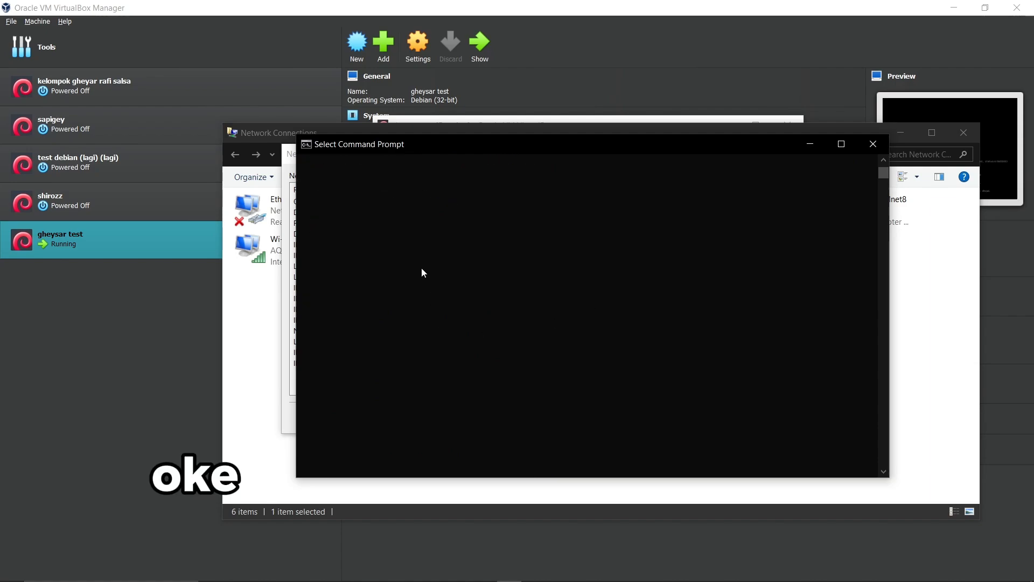
# Ping the Debian server at 197.161.16.16, then minimize the command window.
pyautogui.scroll(2, 473, 314)
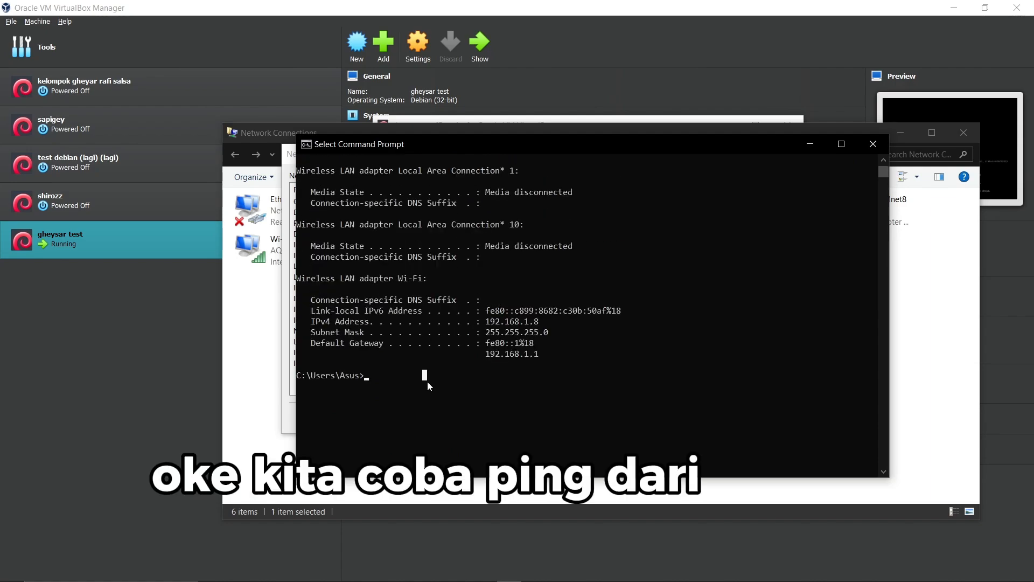
pyautogui.write('pig')
pyautogui.press('BackSpace')
pyautogui.write('ng')
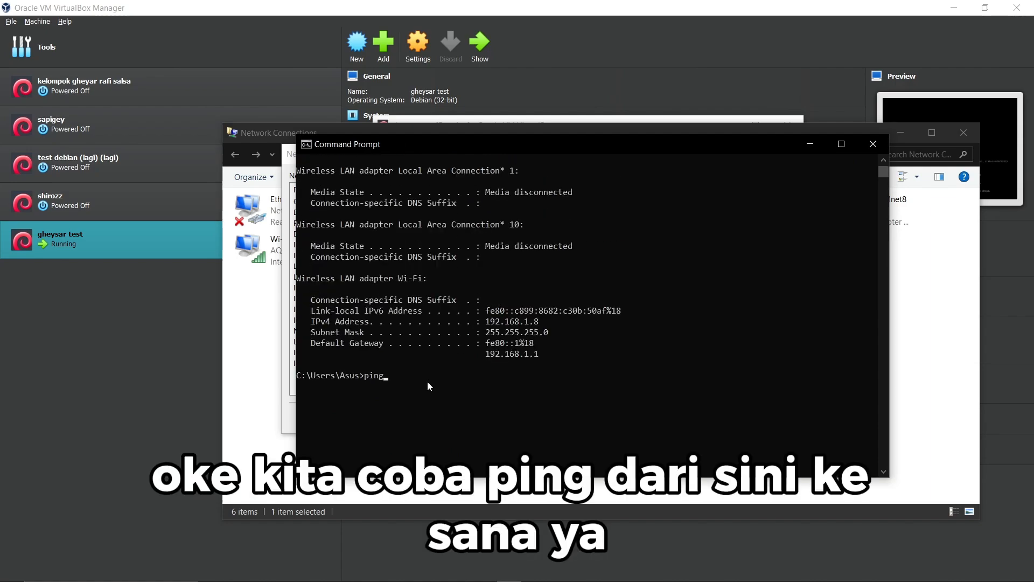
pyautogui.write(' 197')
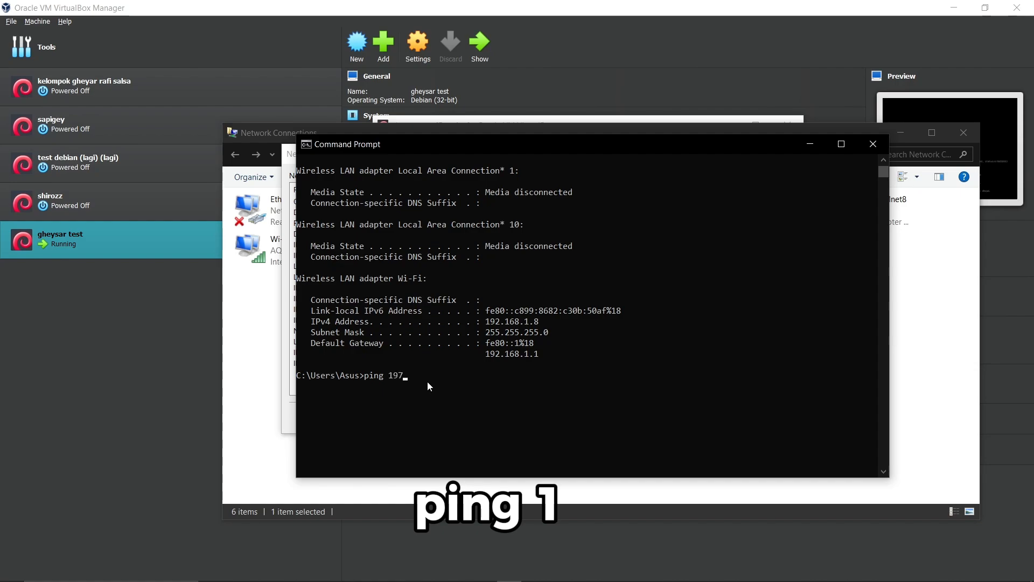
pyautogui.write('.')
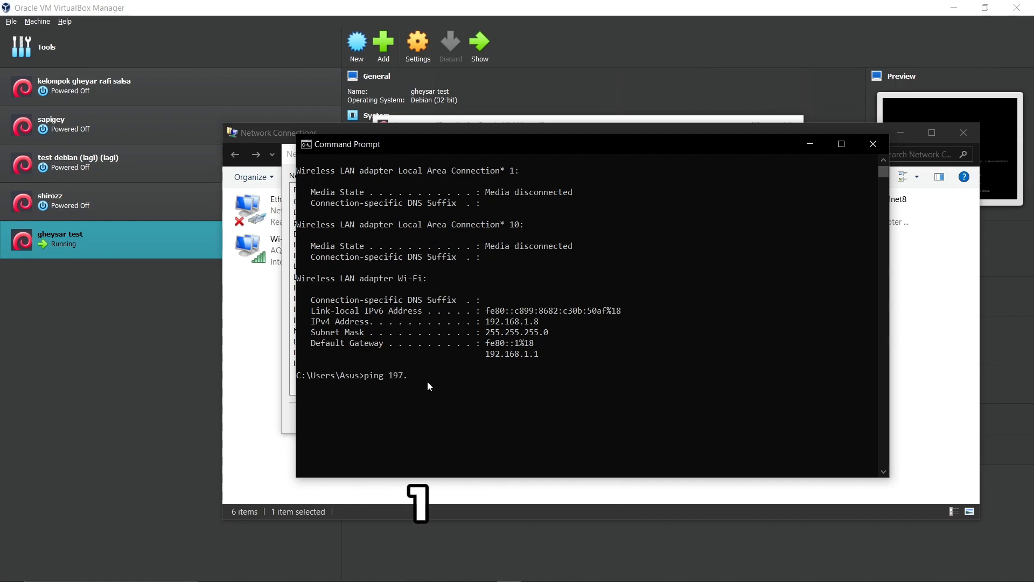
pyautogui.write('161.16.16')
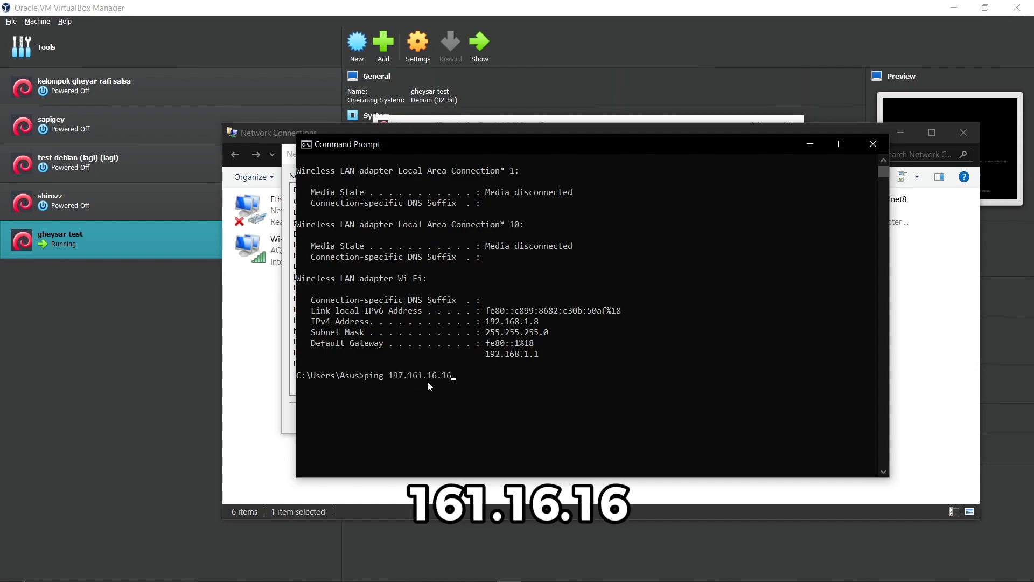
pyautogui.press('Return')
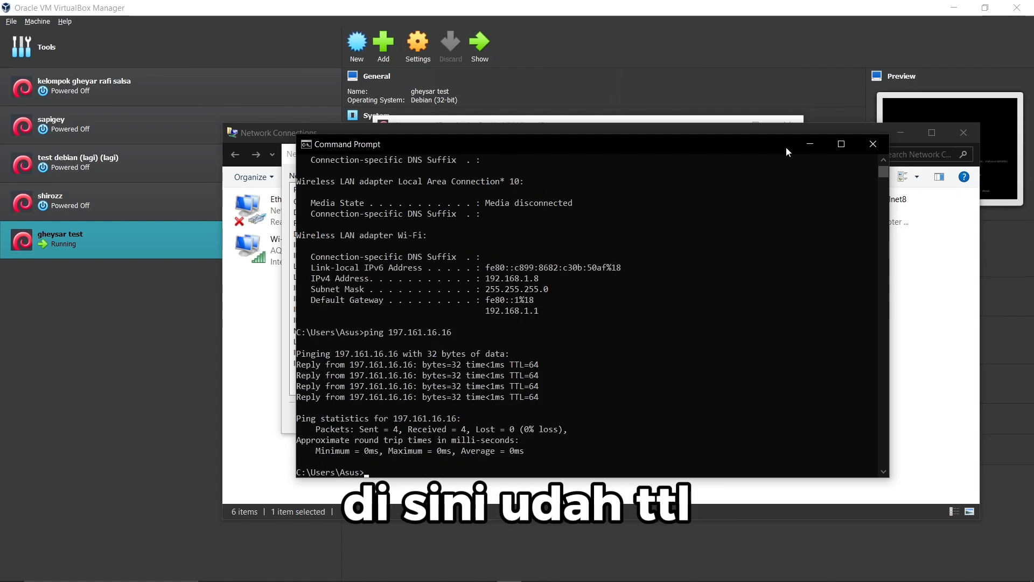
pyautogui.click(809, 151)
# Close the Windows Network Connection Details and Host-Only Network Status windows.
pyautogui.click(900, 132)
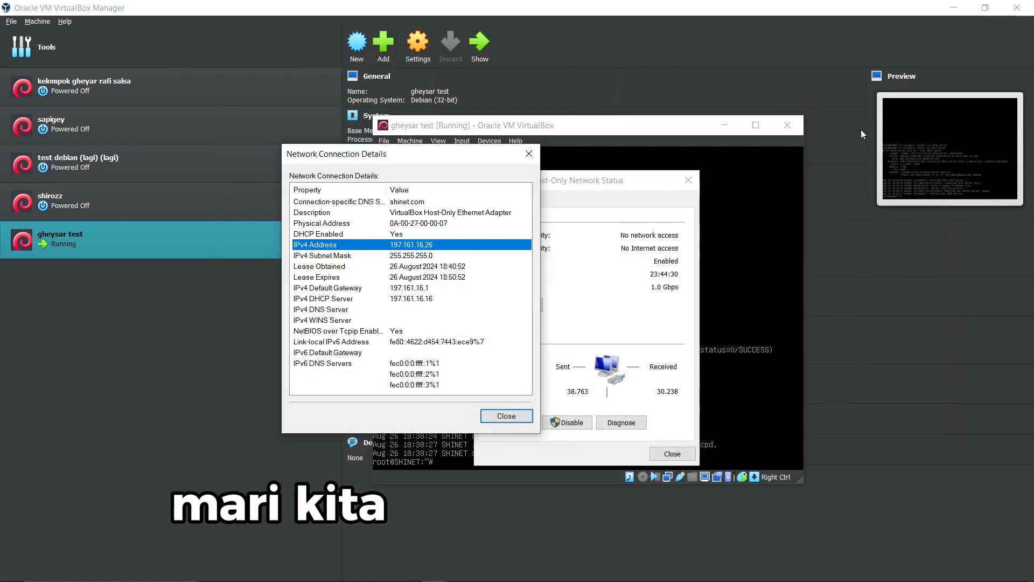
pyautogui.click(507, 416)
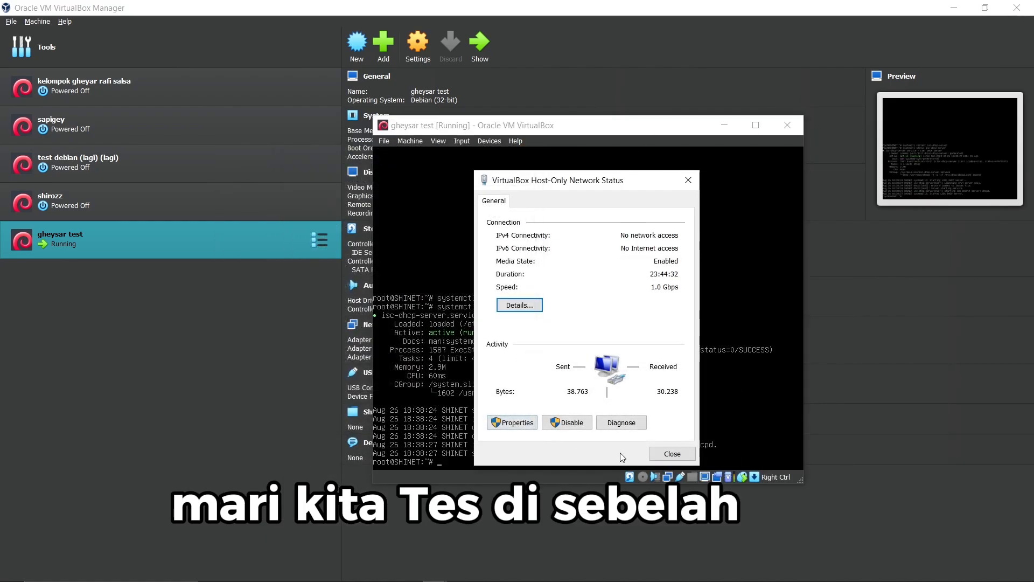
pyautogui.click(672, 453)
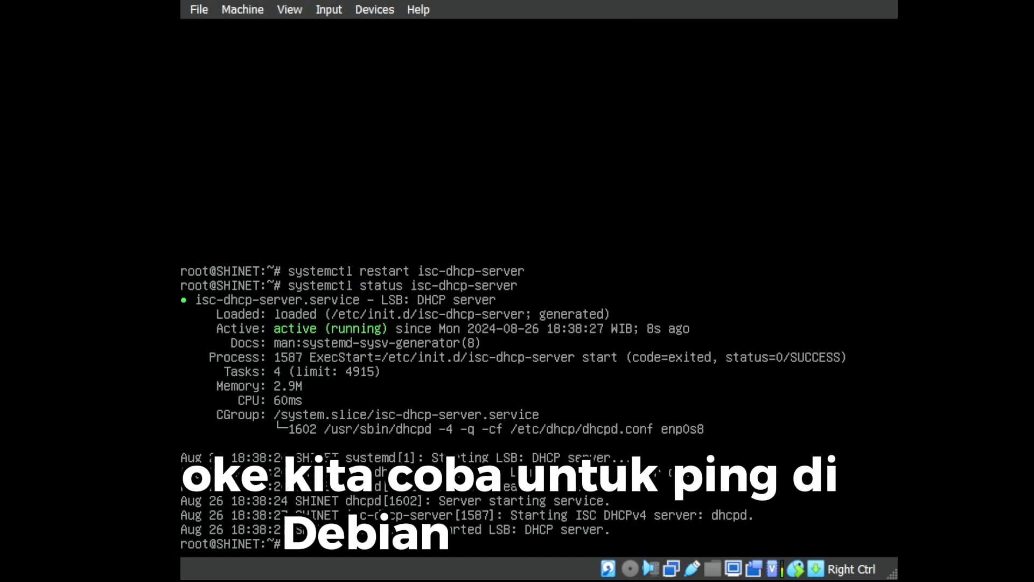
# Ping the Windows host at 197.161.16.26 from Debian and stop after six replies.
pyautogui.write('ping ')
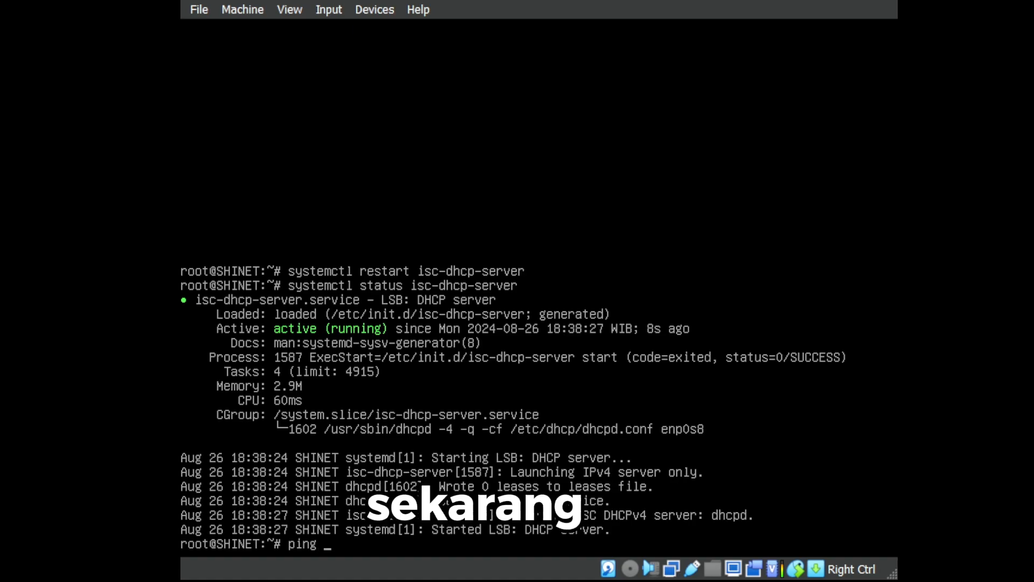
pyautogui.write('1')
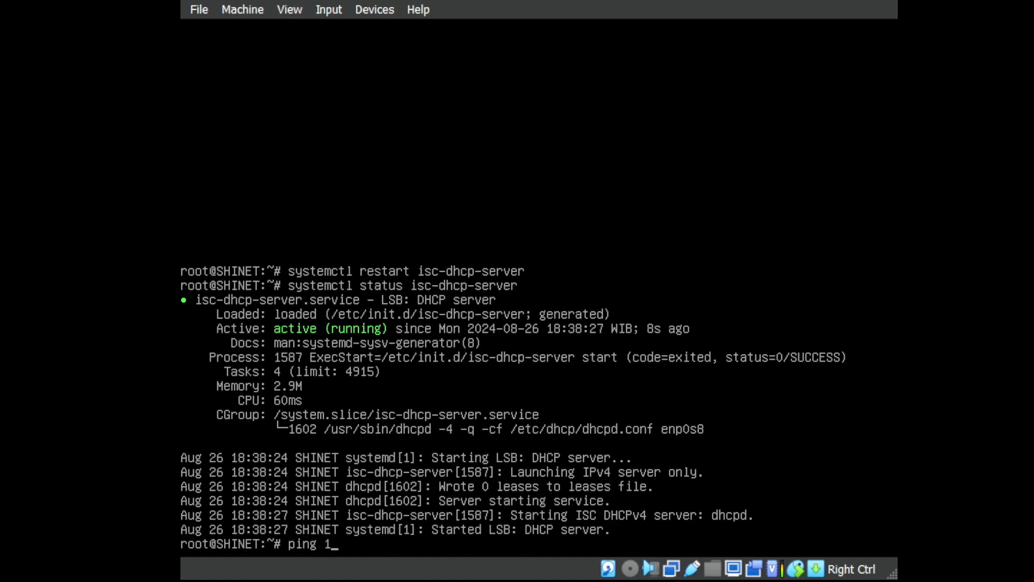
pyautogui.write('97.16')
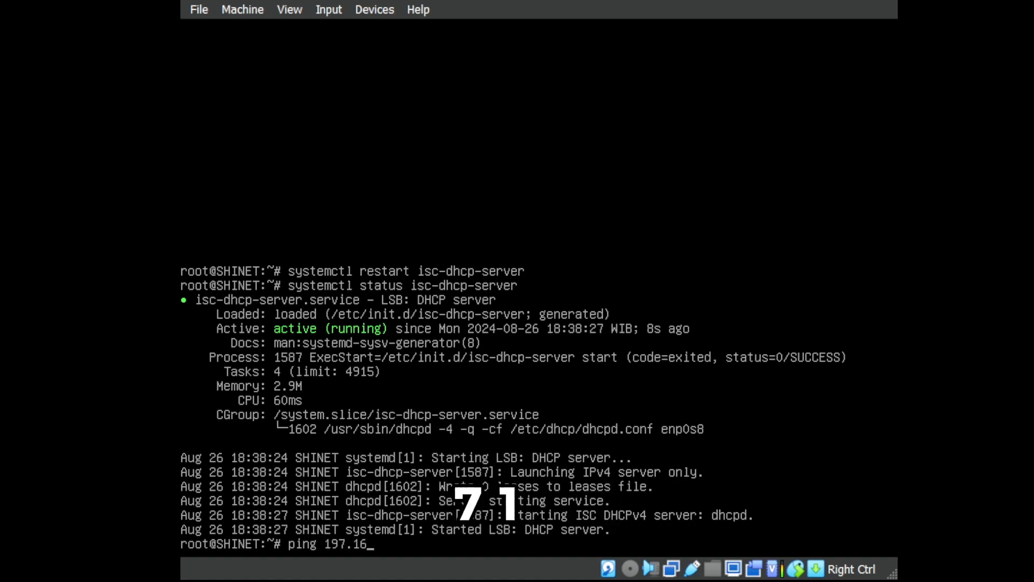
pyautogui.write('1.1')
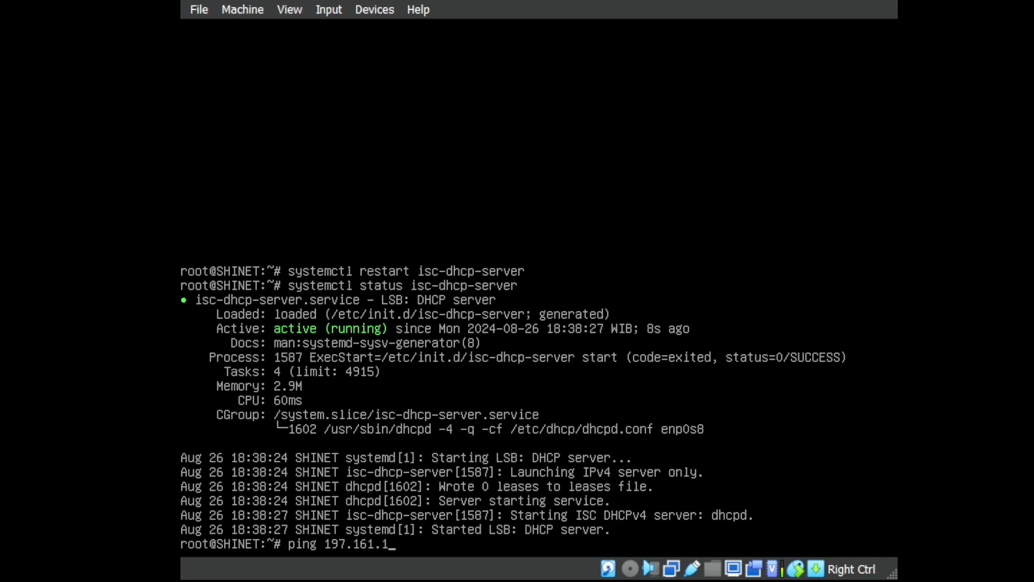
pyautogui.write('6.26')
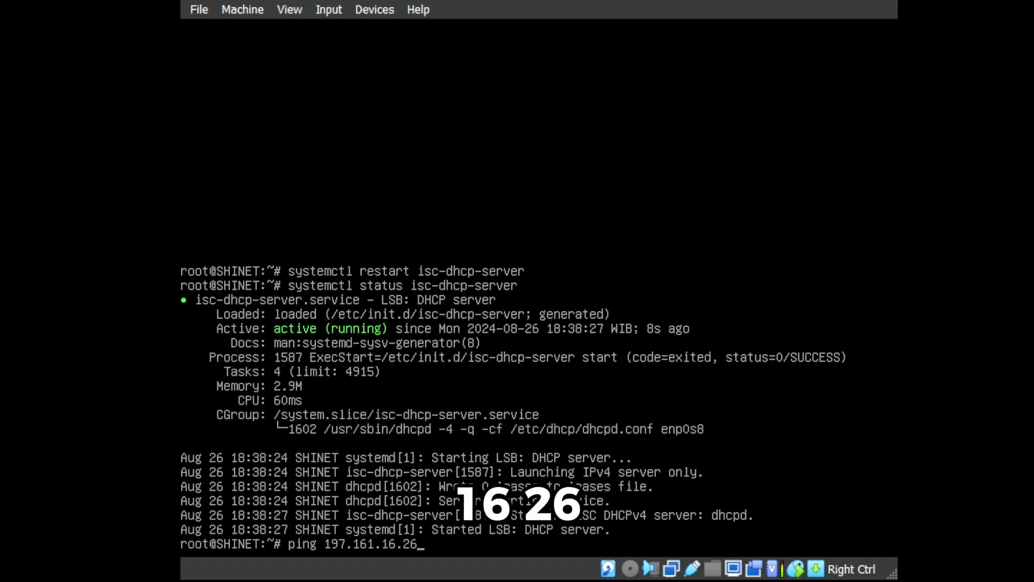
pyautogui.press('Return')
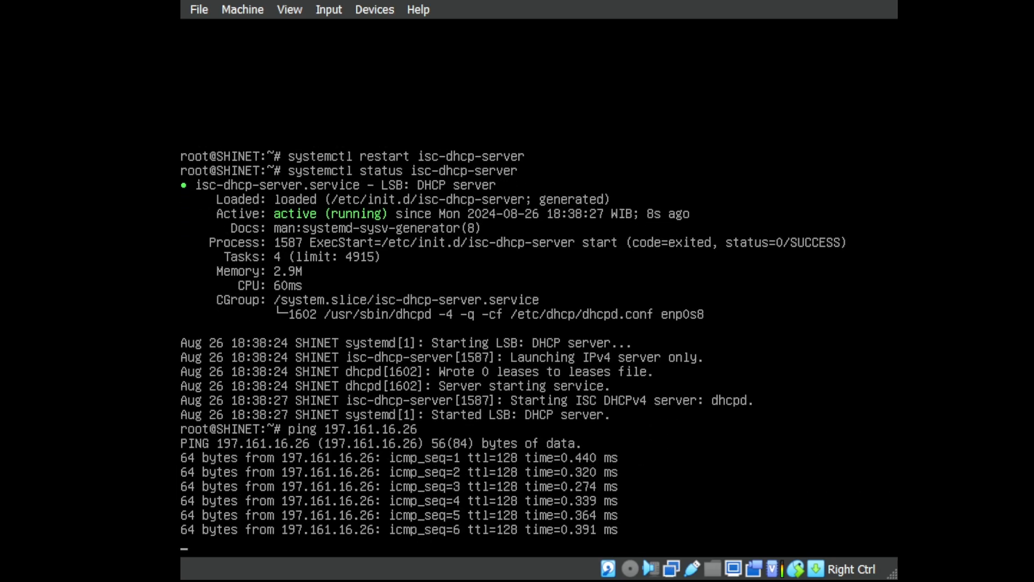
pyautogui.hotkey('ctrl', 'c')
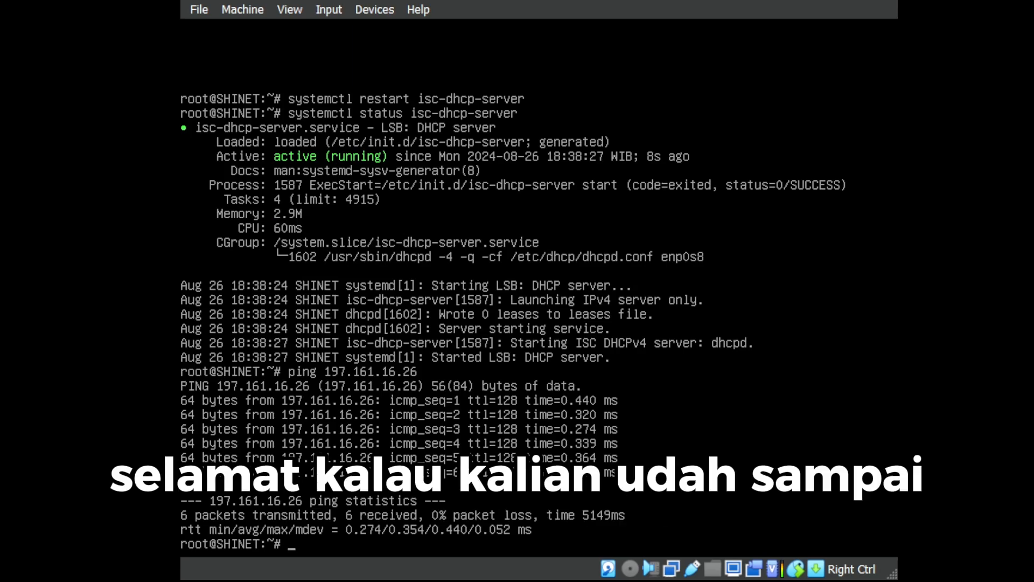
pyautogui.write('s')
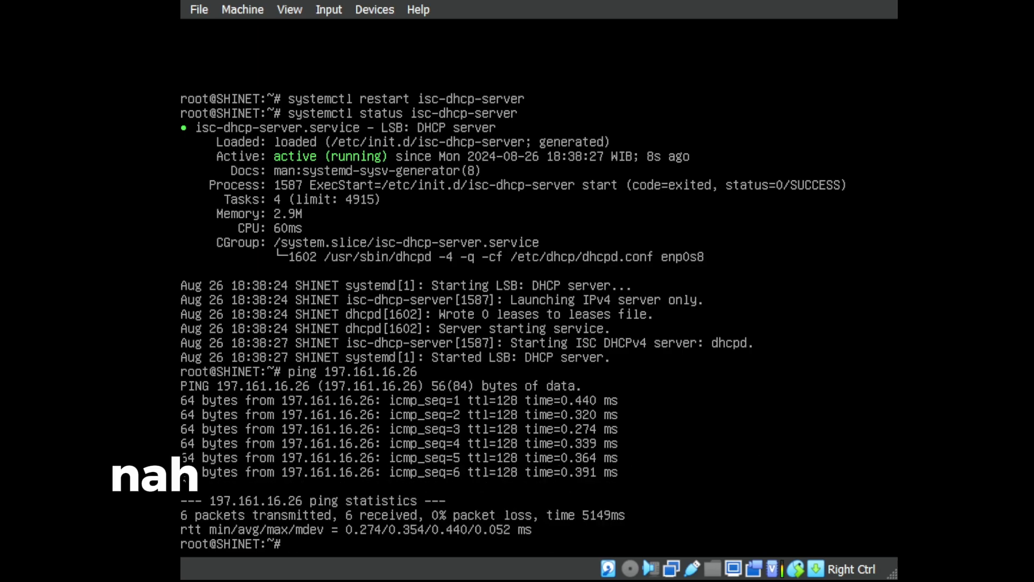
# Run nslookup shinet.com to confirm it resolves to 197.161.16.16, then recall the DHCP status command.
pyautogui.write('nsl')
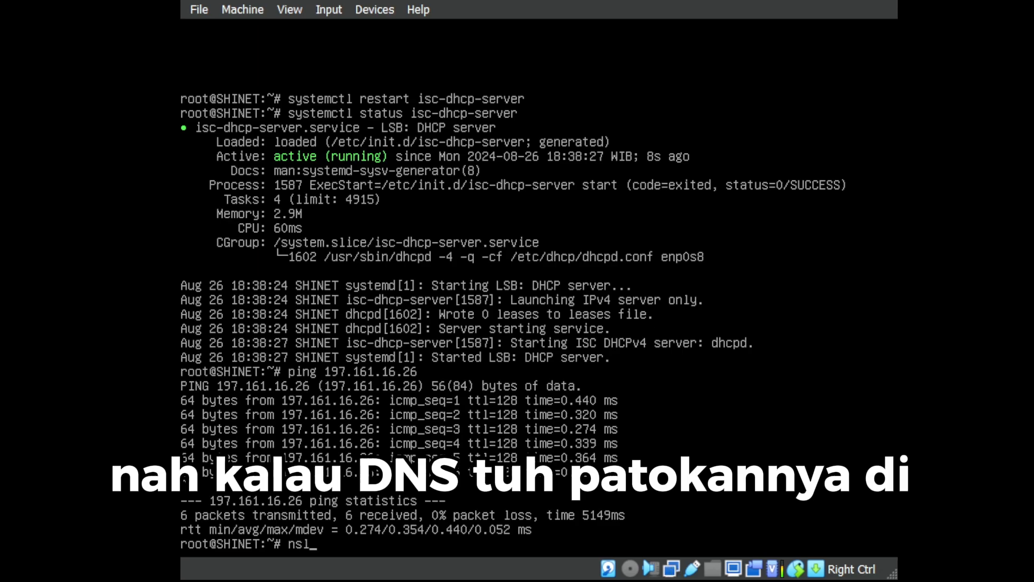
pyautogui.write('ookup')
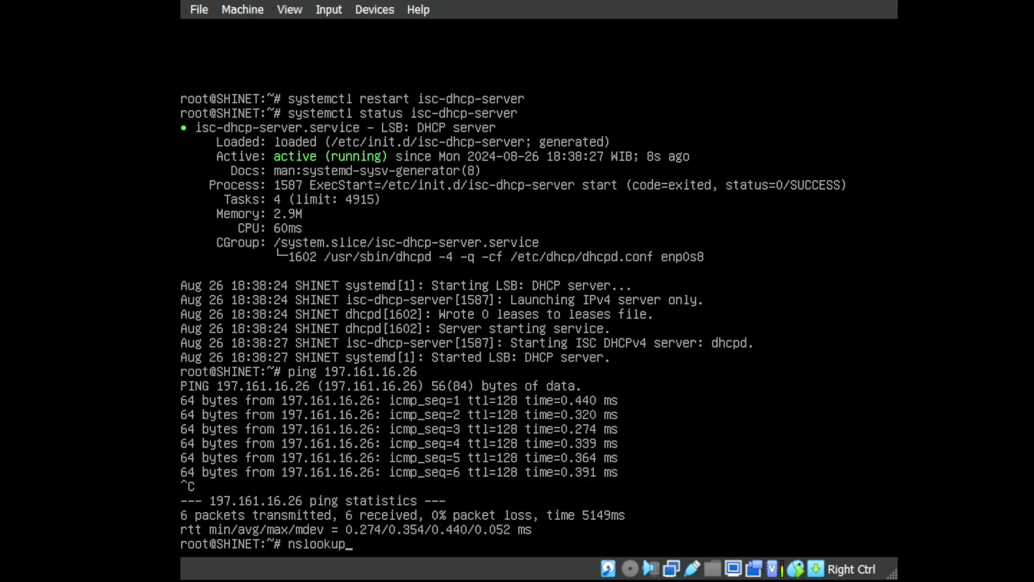
pyautogui.write(' shine')
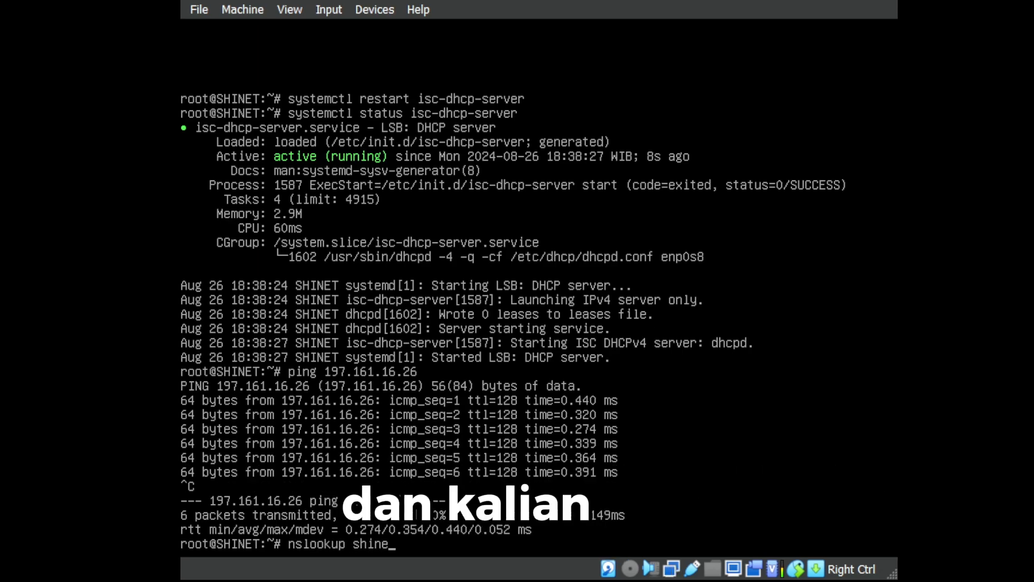
pyautogui.write('t.com')
pyautogui.press('Return')
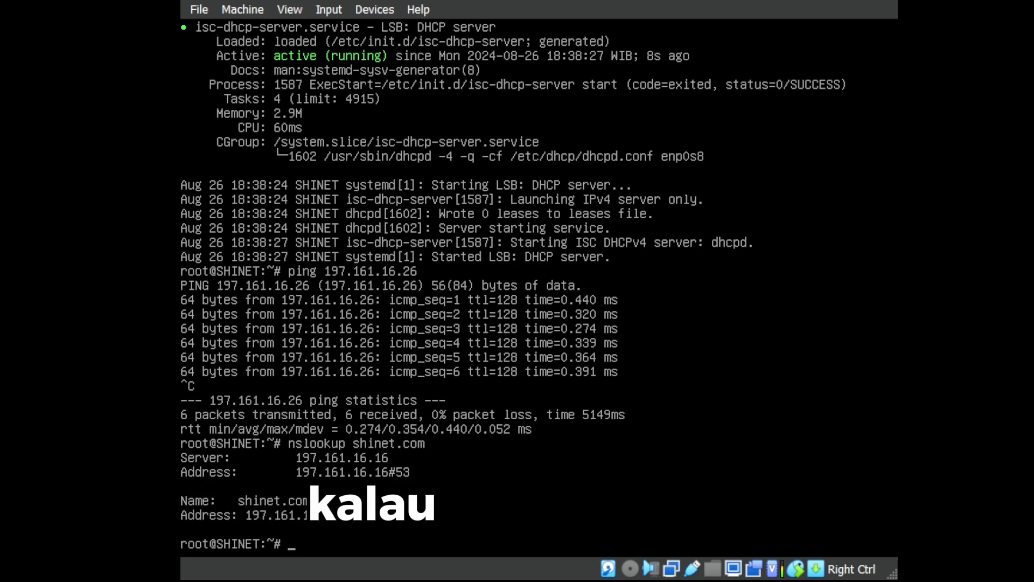
pyautogui.press('Up')
pyautogui.press('Up')
pyautogui.press('Up')
pyautogui.press('Up')
pyautogui.press('Down')
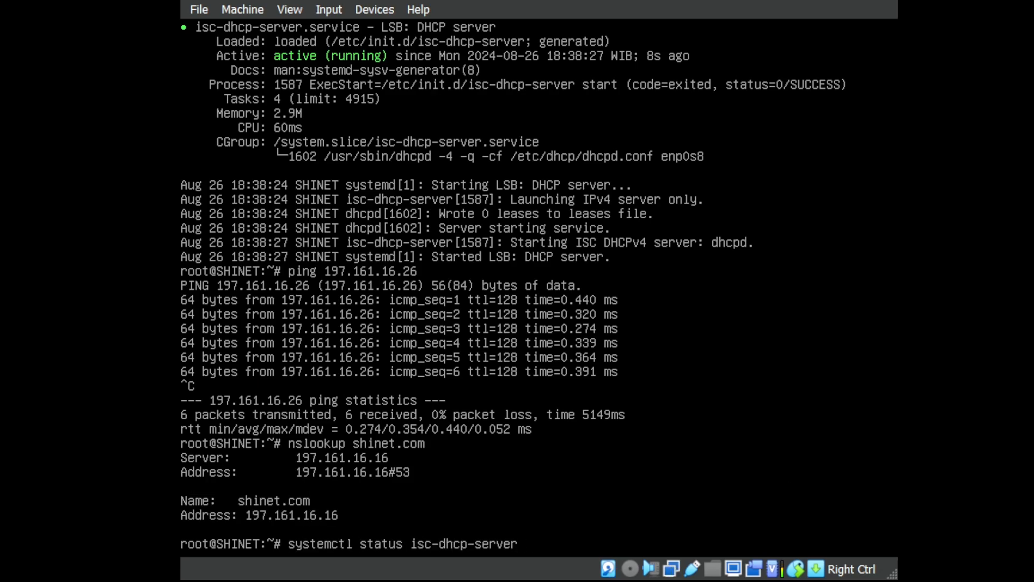
# Run systemctl status isc-dhcp-server and read the full log lines for the 197.161.16.26 lease.
pyautogui.press('Return')
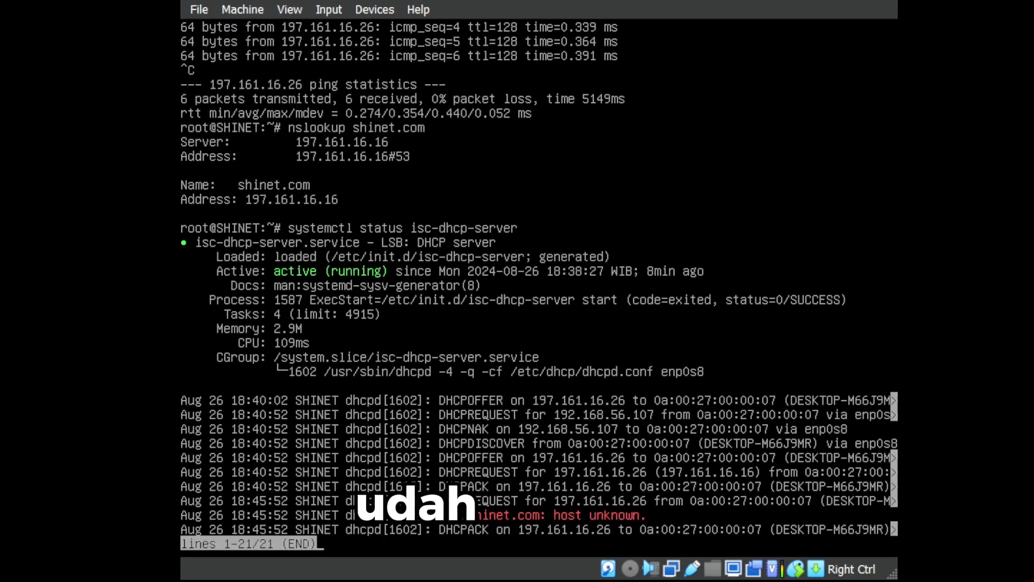
pyautogui.press('Right')
pyautogui.press('Left')
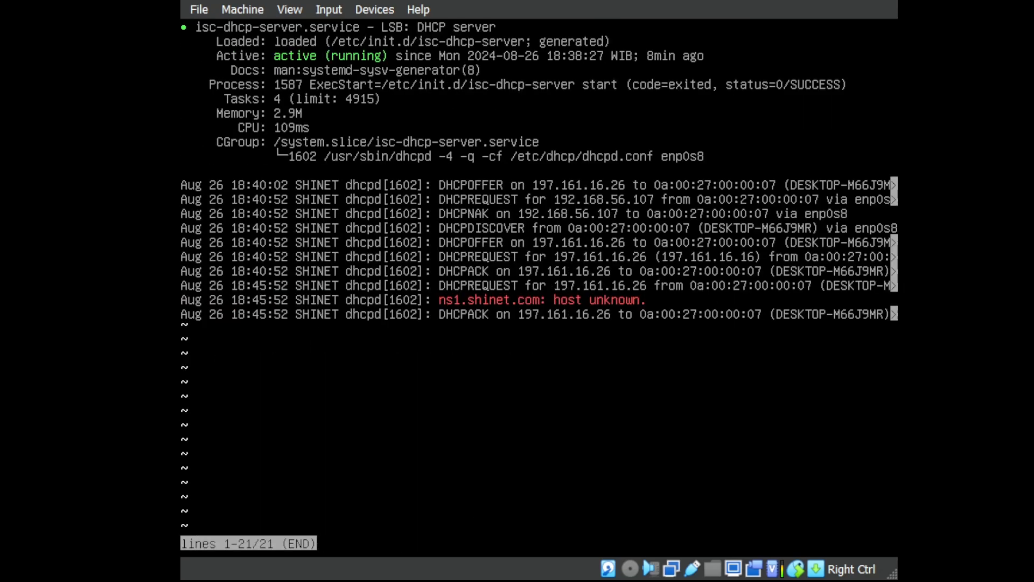
pyautogui.press('Right')
pyautogui.press('Left')
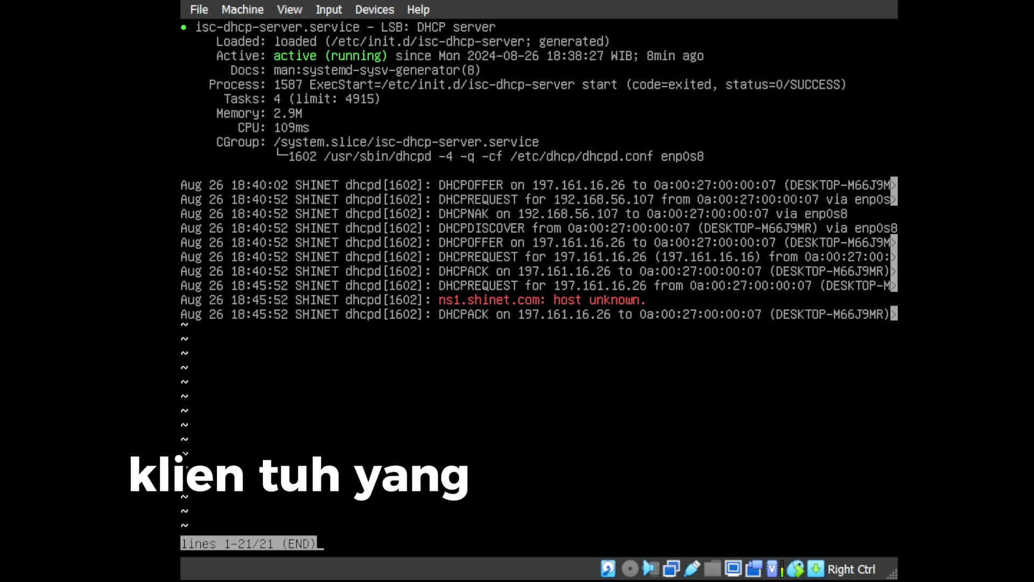
pyautogui.press('q')
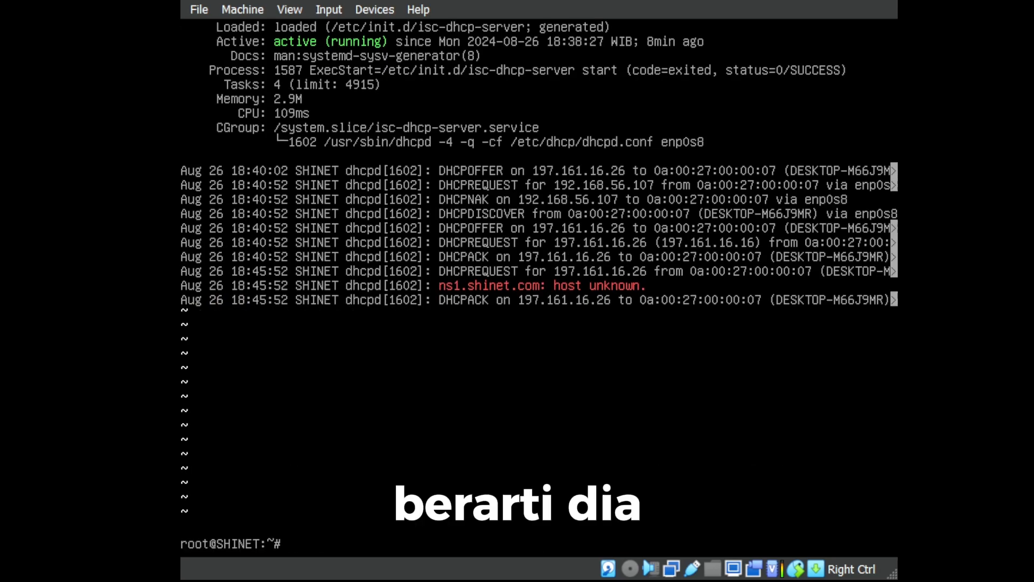
# Clear the terminal and re-ping 197.161.16.26, getting 2/2 replies with 0% loss.
pyautogui.press('Up')
pyautogui.press('Up')
pyautogui.press('Up')
pyautogui.press('Down')
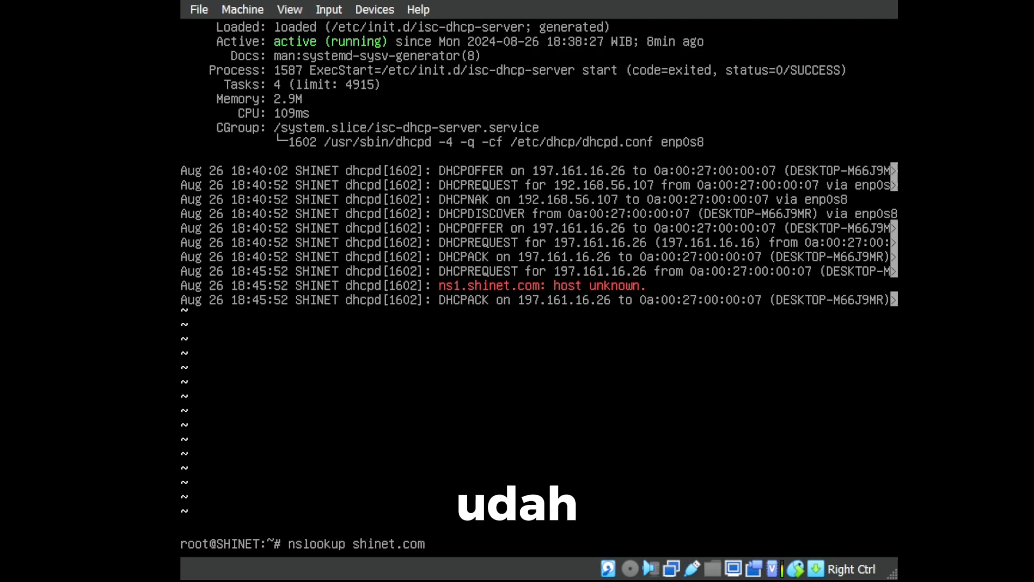
pyautogui.press('Up')
pyautogui.press('Down')
pyautogui.press('Down')
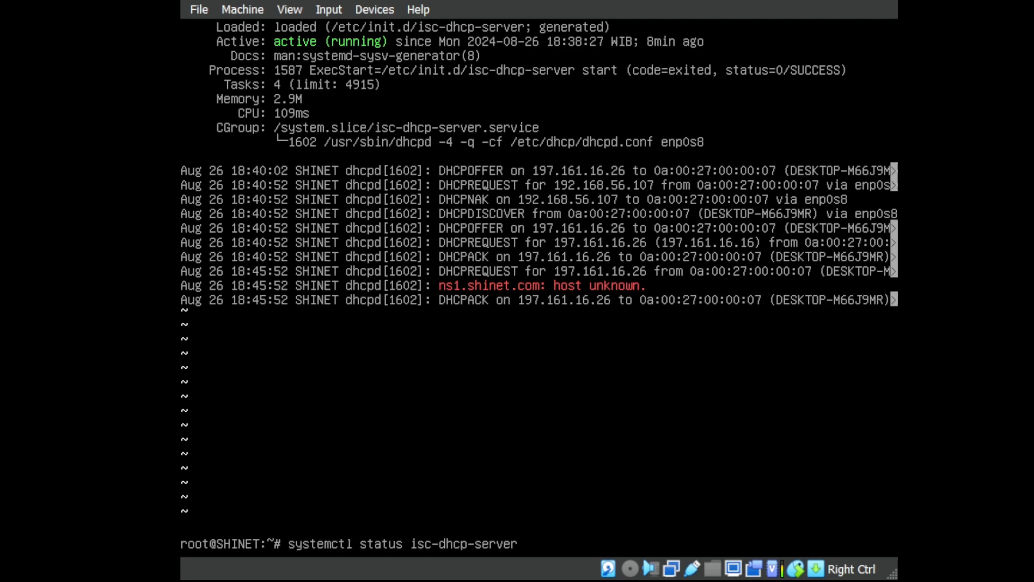
pyautogui.press('Up')
pyautogui.press('Up')
pyautogui.press('Down')
pyautogui.press('Down')
pyautogui.press('Up')
pyautogui.press('Down')
pyautogui.press('Down')
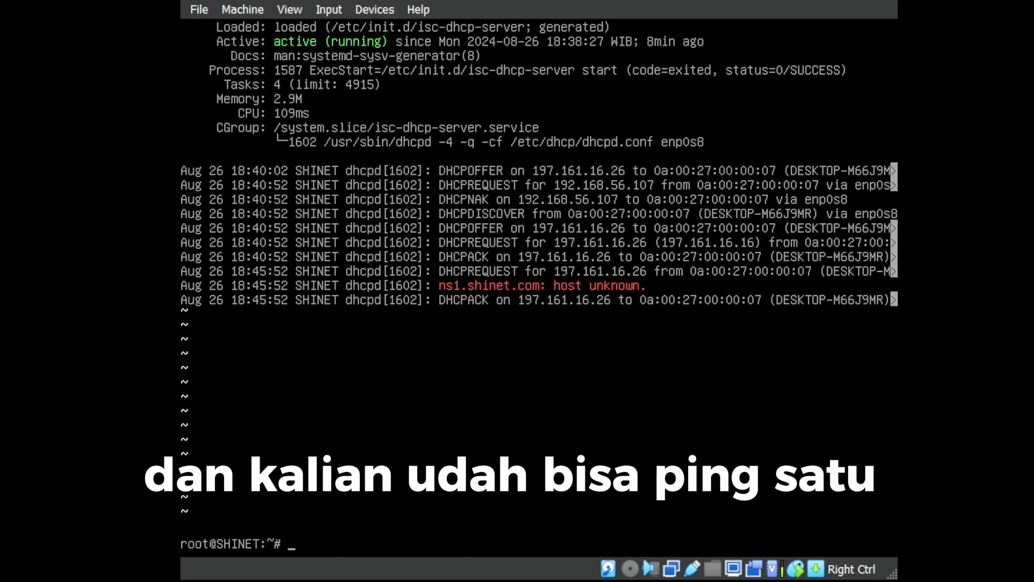
pyautogui.hotkey('ctrl', 'l')
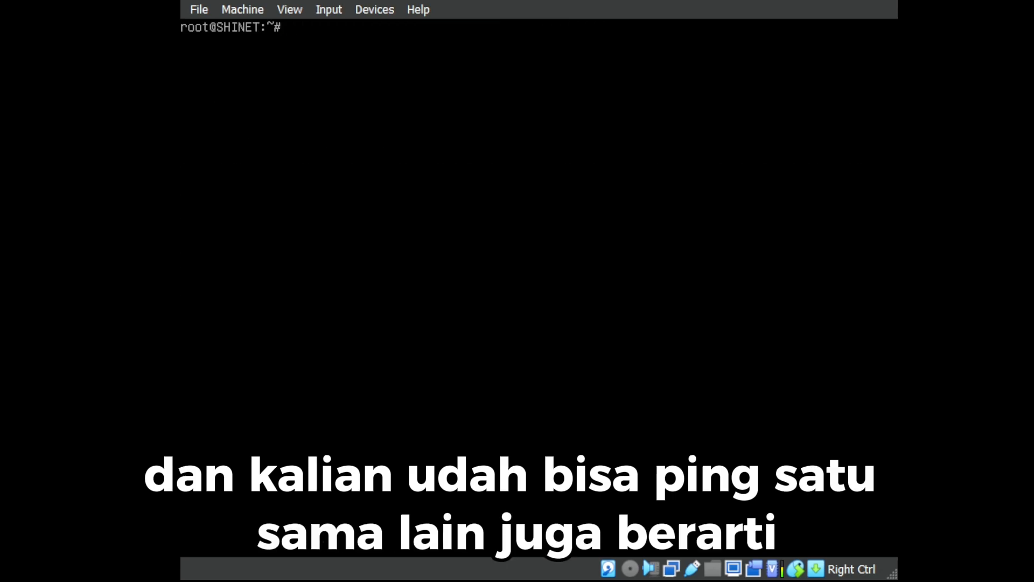
pyautogui.press('Up')
pyautogui.press('Up')
pyautogui.press('Up')
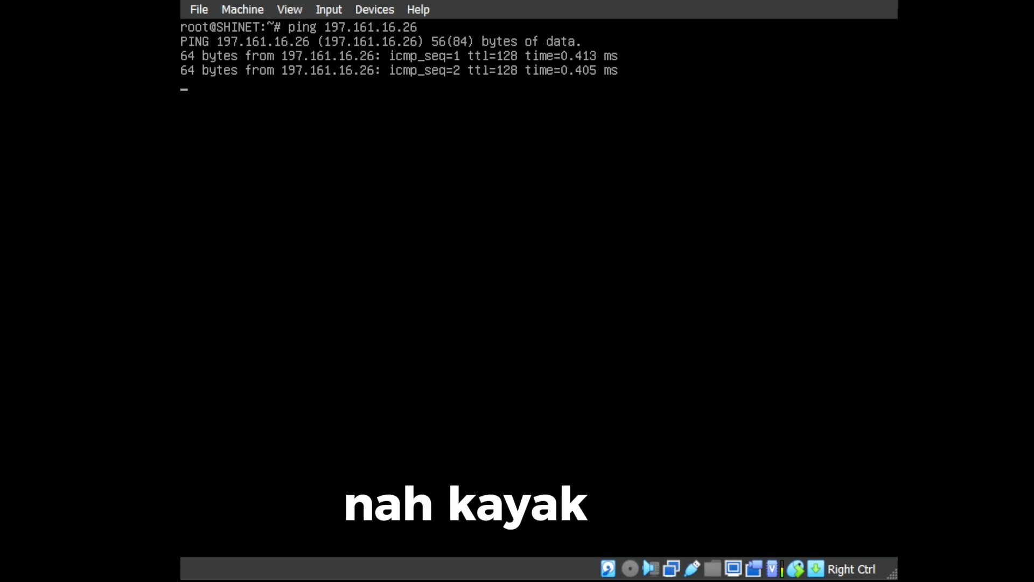
pyautogui.hotkey('ctrl', 'c')
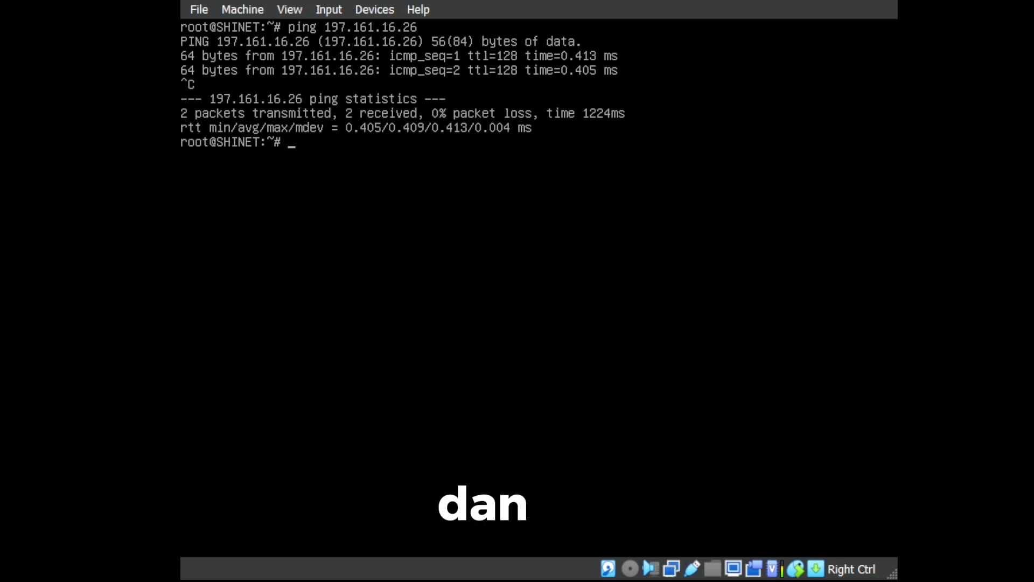